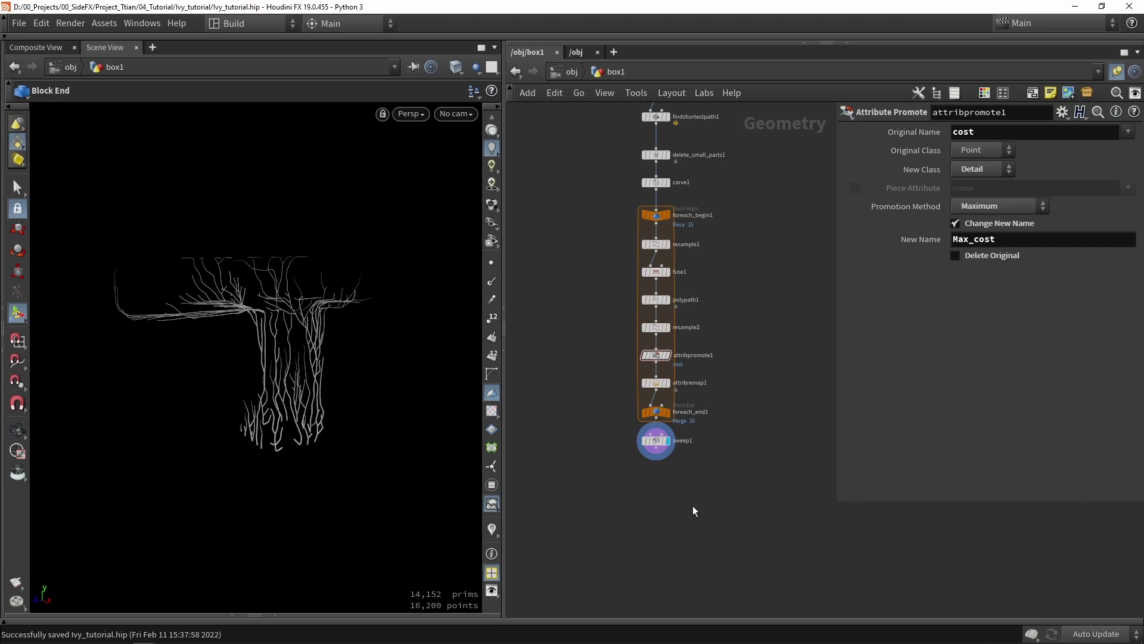
Step: Examine the swept ivy branches up close and from several angles
{"action": "scroll", "coordinate": [323, 399], "scroll_direction": "up", "scroll_amount": 8}
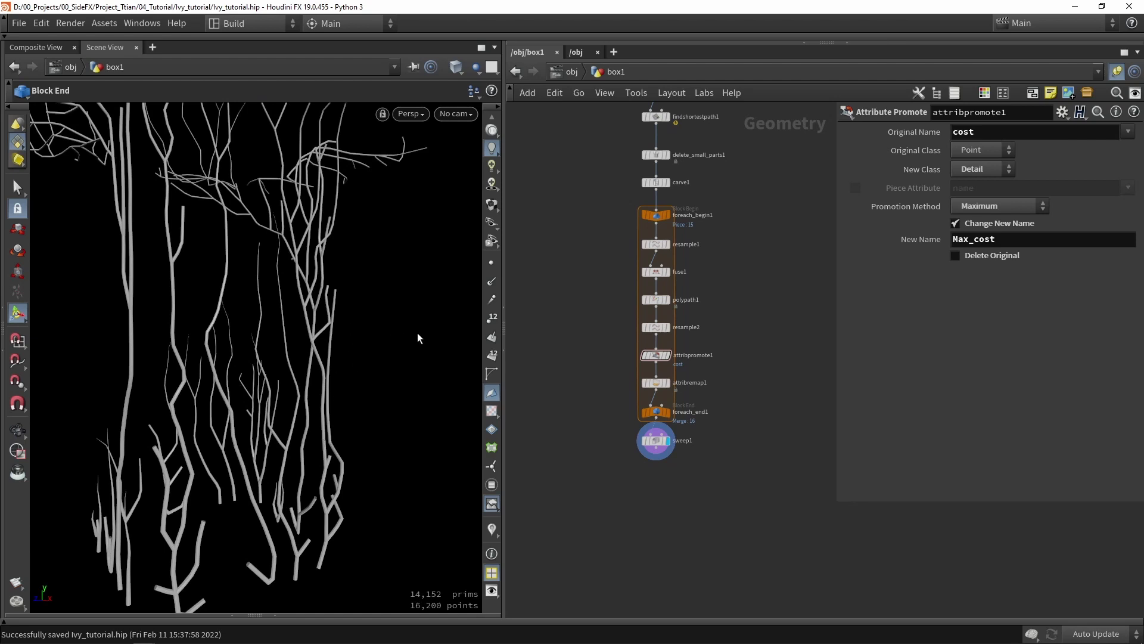
{"action": "key", "text": "Escape"}
{"action": "scroll", "coordinate": [382, 315], "scroll_direction": "down", "scroll_amount": 6}
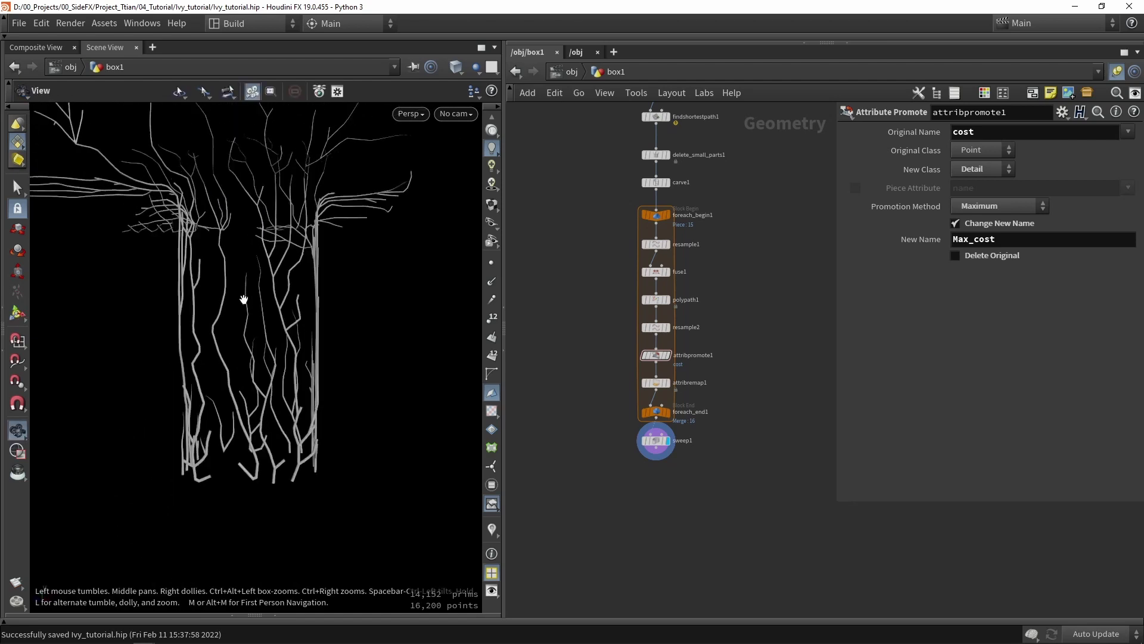
{"action": "left_click_drag", "start_coordinate": [244, 299], "coordinate": [233, 179]}
{"action": "key", "text": "Return"}
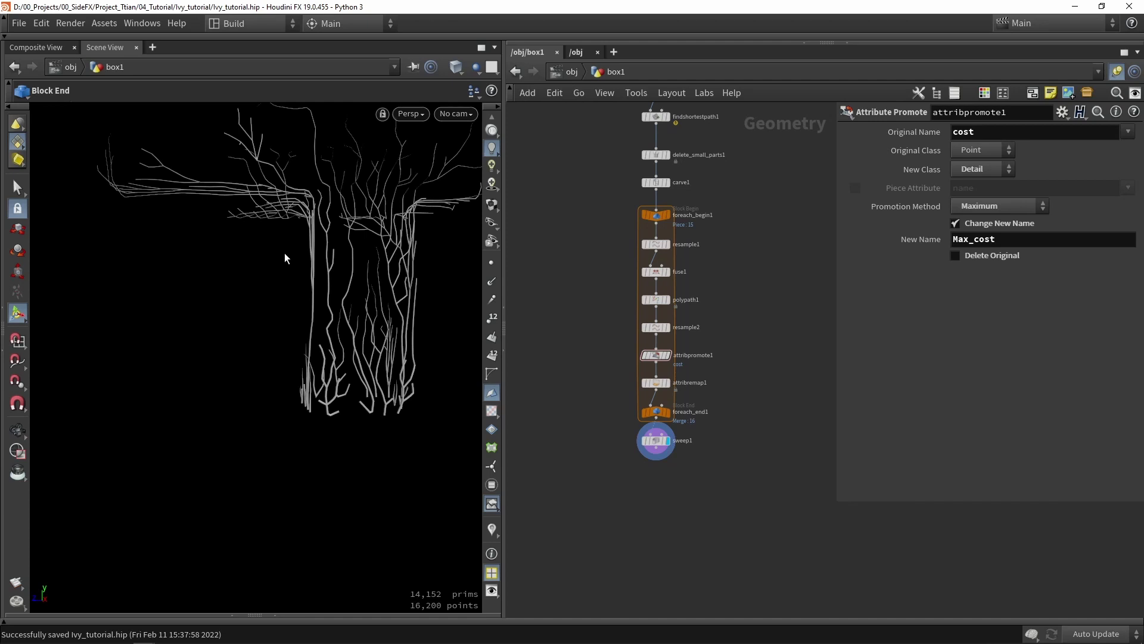
{"action": "middle_click_drag", "start_coordinate": [583, 485], "coordinate": [609, 342]}
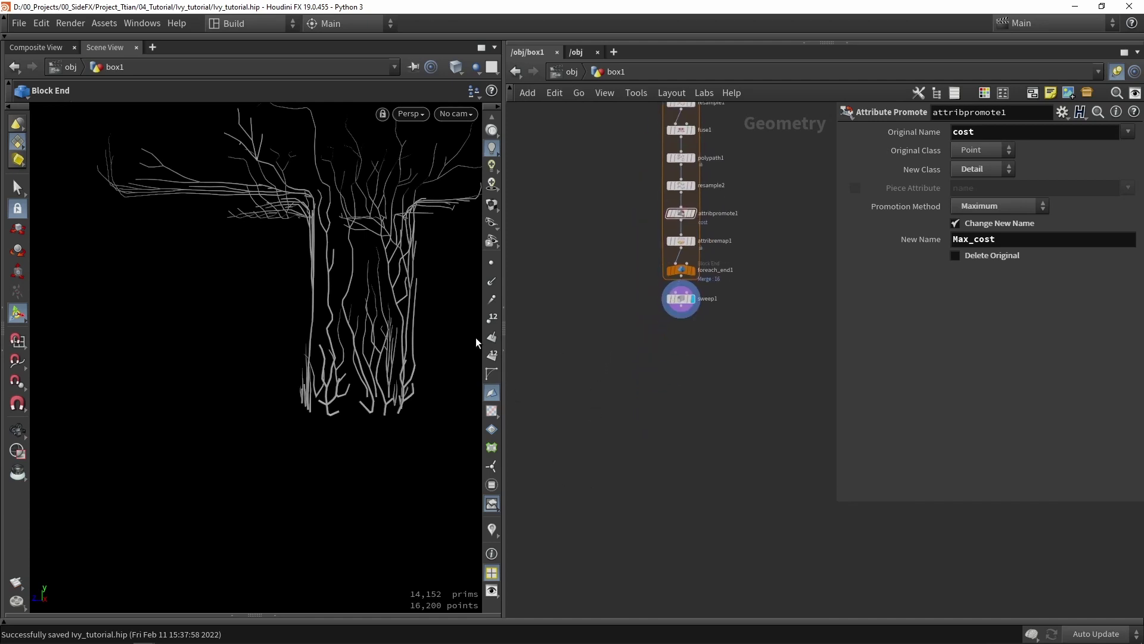
{"action": "left_click_drag", "start_coordinate": [475, 338], "coordinate": [389, 298]}
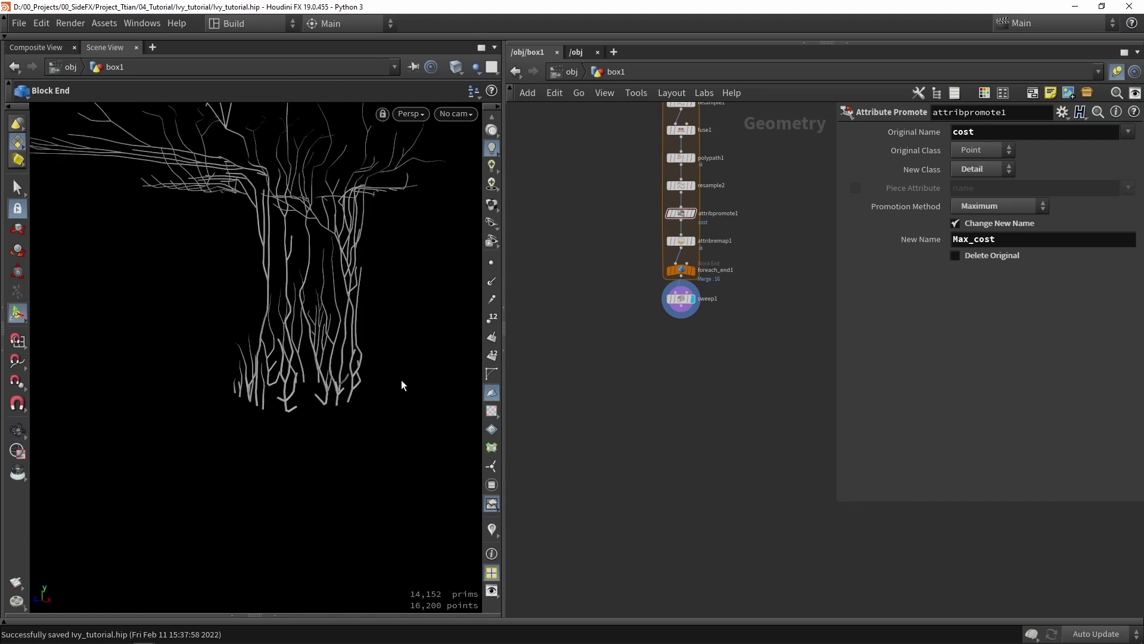
Step: Move the sweep node well below the for-each block and delete the wire connecting them
{"action": "scroll", "coordinate": [674, 322], "scroll_direction": "down", "scroll_amount": 2}
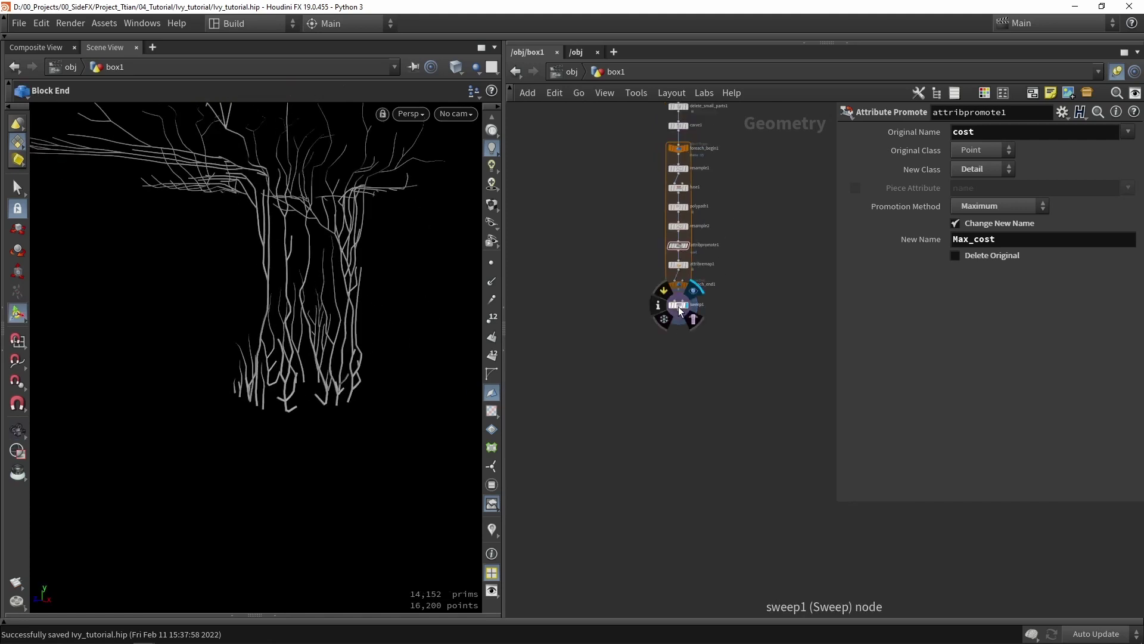
{"action": "left_click_drag", "start_coordinate": [678, 306], "coordinate": [787, 505]}
{"action": "left_click_drag", "start_coordinate": [742, 336], "coordinate": [742, 336]}
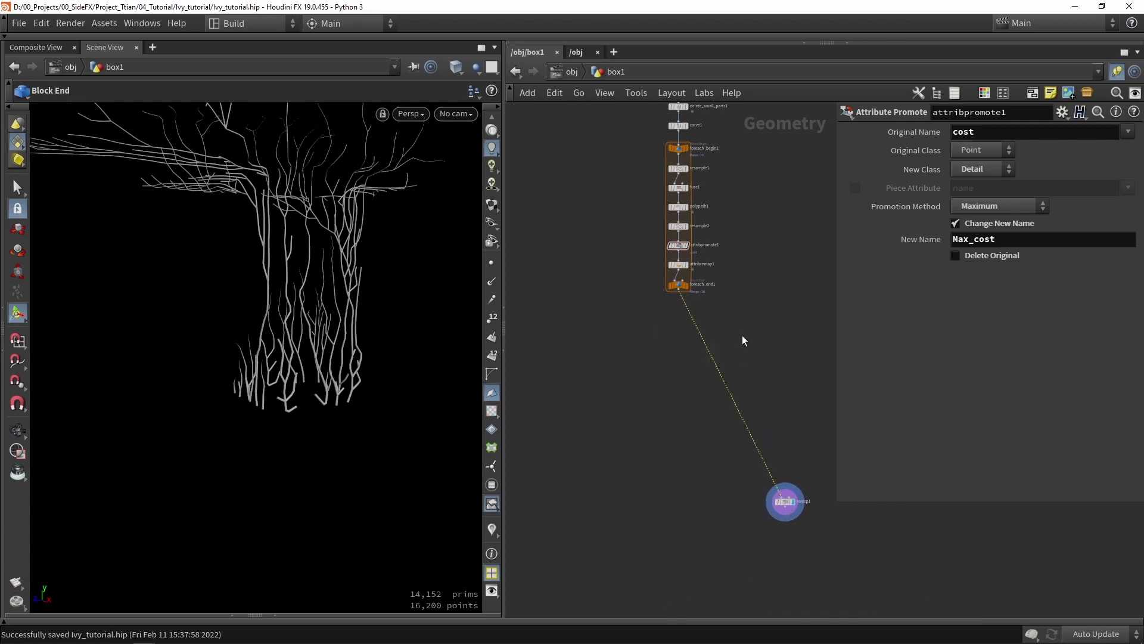
{"action": "key", "text": "Delete"}
Step: Add a Labs Random Selection node and feed it from the output of the foreach_end1 node
{"action": "scroll", "coordinate": [649, 380], "scroll_direction": "up", "scroll_amount": 2}
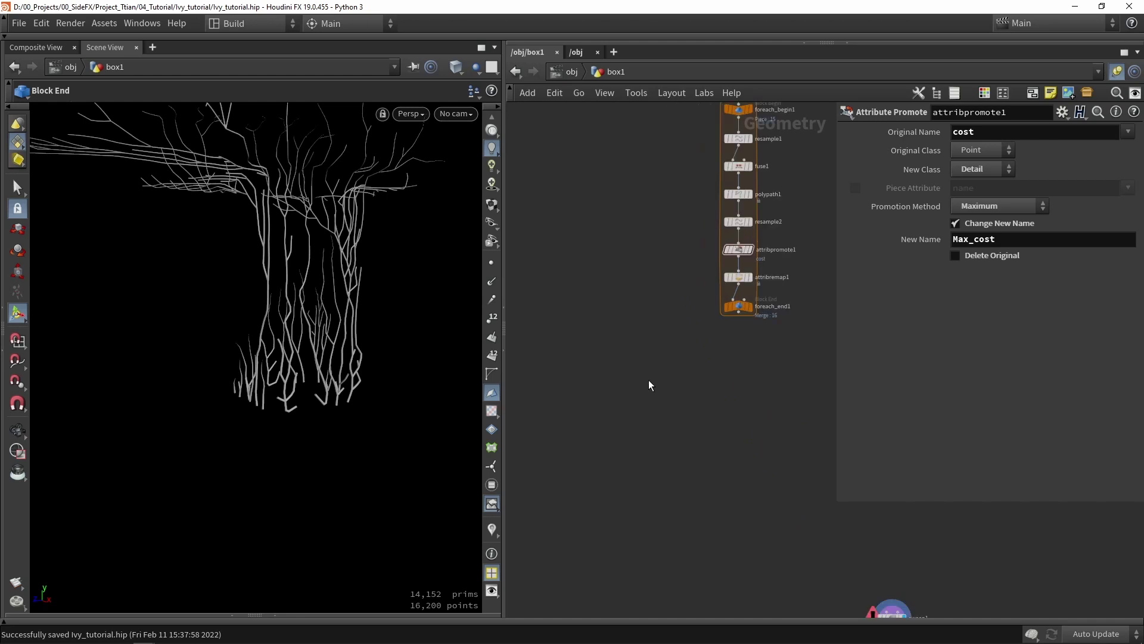
{"action": "key", "text": "Tab"}
{"action": "type", "text": "rand"}
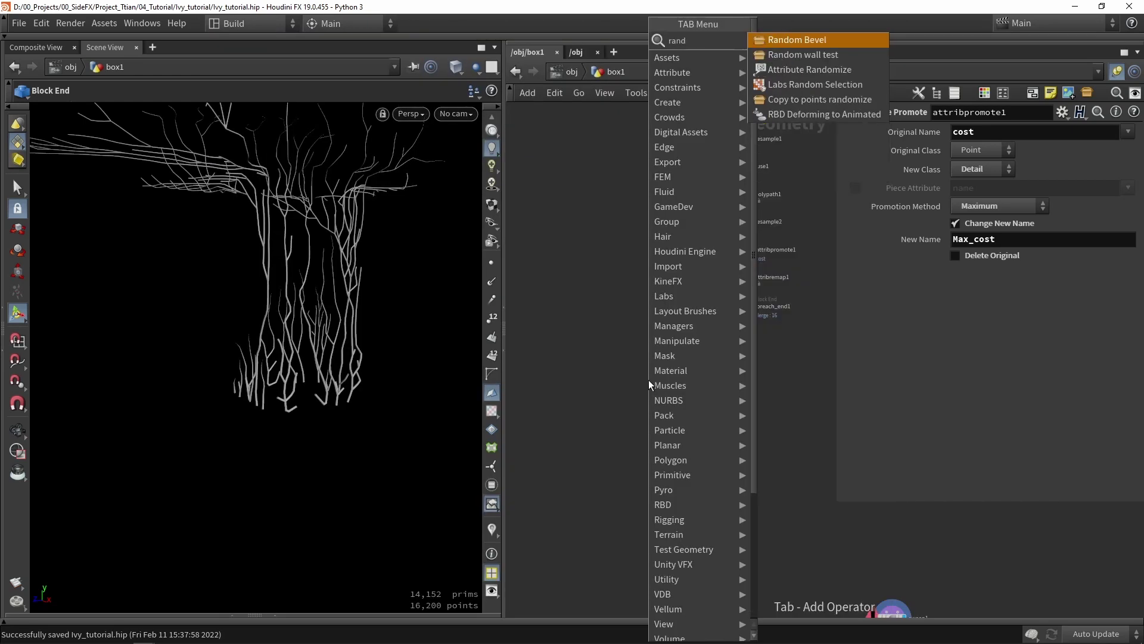
{"action": "left_click", "coordinate": [795, 84]}
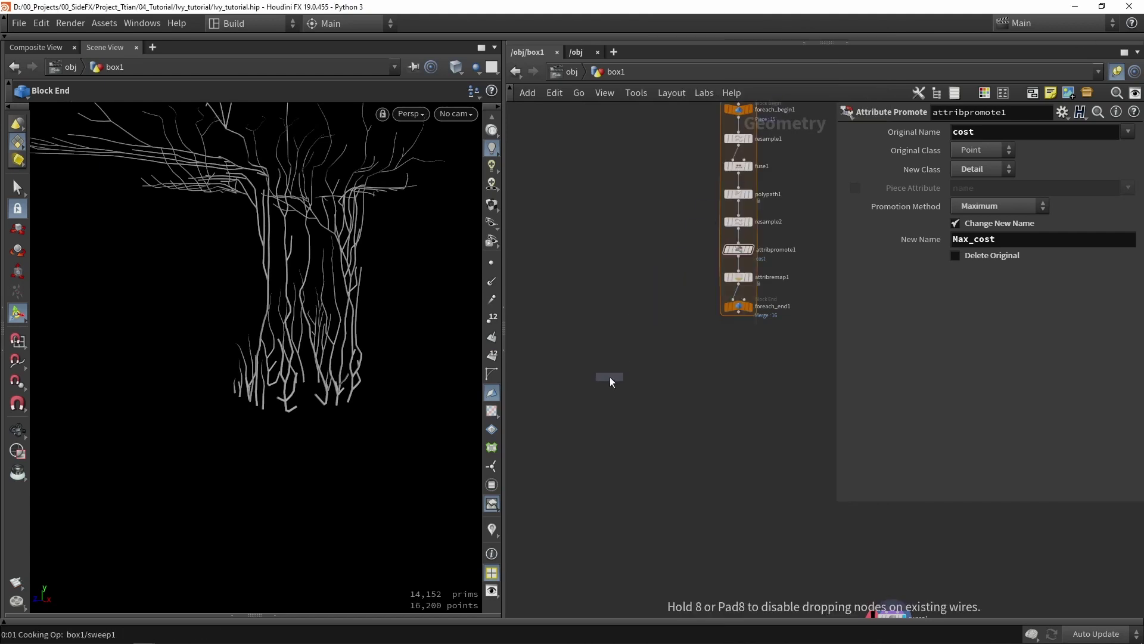
{"action": "left_click", "coordinate": [610, 377]}
{"action": "key", "text": "ctrl+s"}
{"action": "left_click_drag", "start_coordinate": [739, 312], "coordinate": [586, 382]}
Step: Display the random selection node's result and switch the network wires to the curved style
{"action": "scroll", "coordinate": [683, 338], "scroll_direction": "up", "scroll_amount": 1}
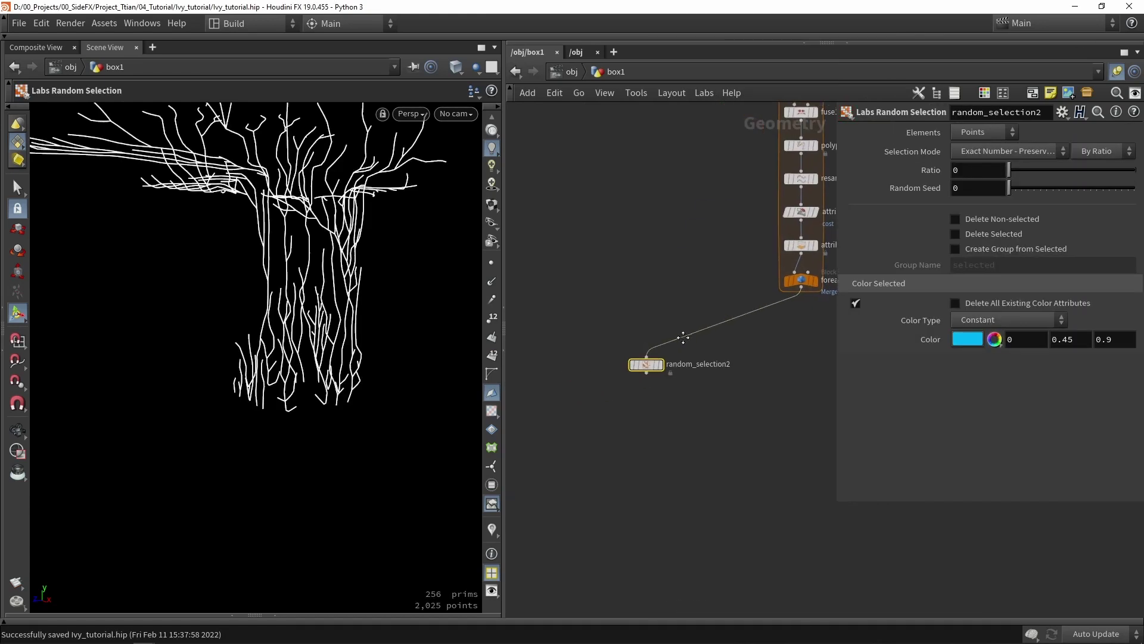
{"action": "scroll", "coordinate": [661, 354], "scroll_direction": "up", "scroll_amount": 1}
{"action": "scroll", "coordinate": [631, 358], "scroll_direction": "up", "scroll_amount": 2}
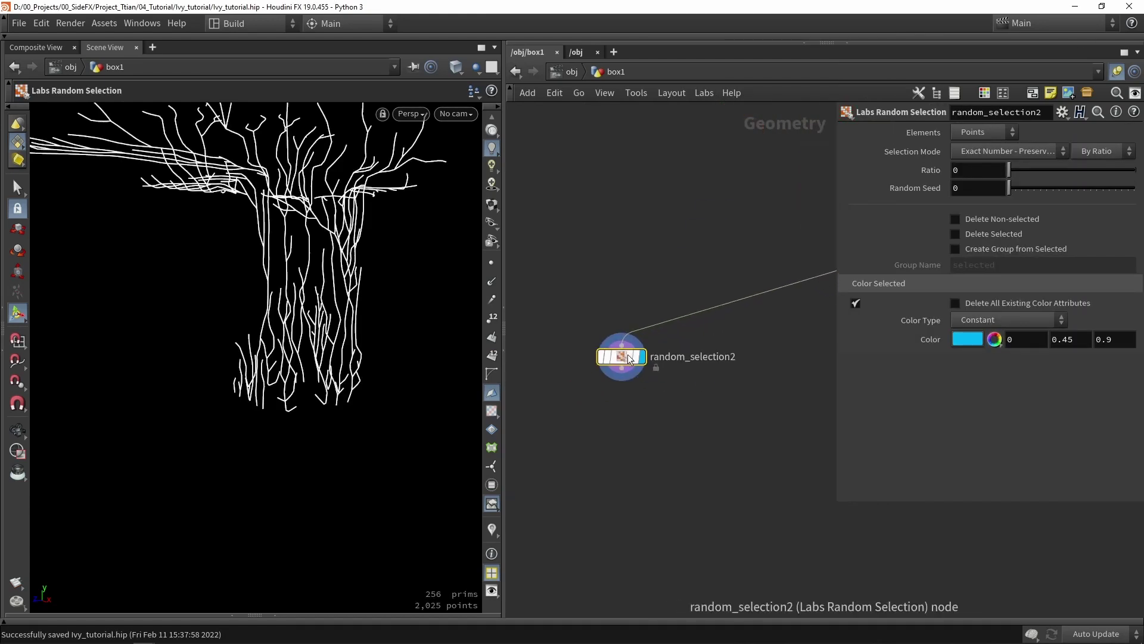
{"action": "key", "text": "shift+s"}
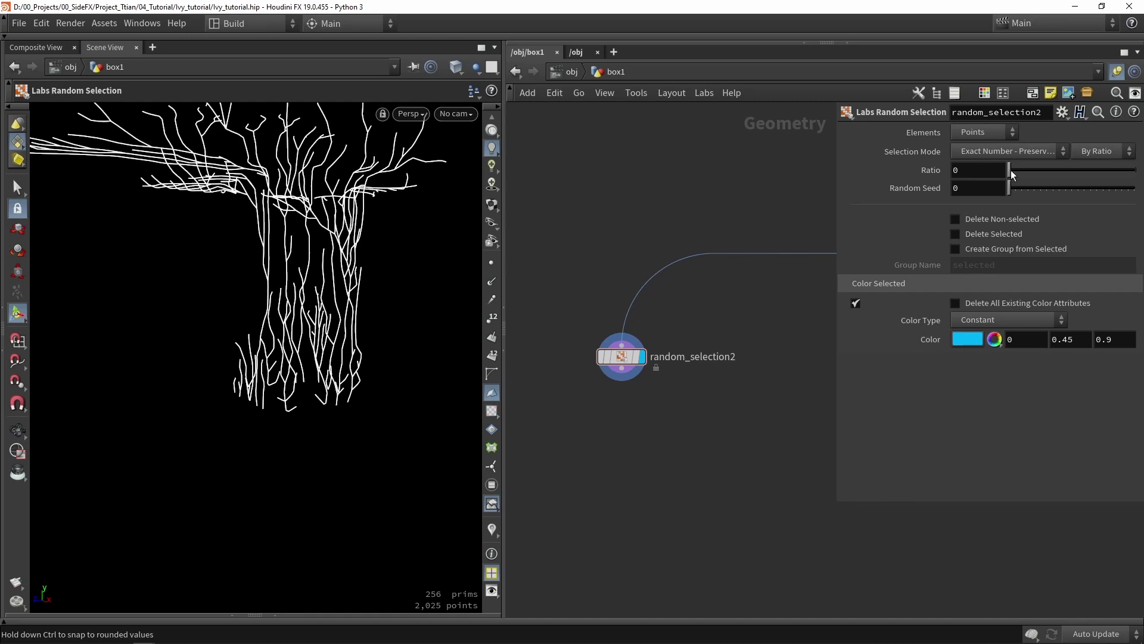
Step: Set the random selection to By Count with a count of 25 and create a group from the selected points
{"action": "left_click_drag", "start_coordinate": [1011, 174], "coordinate": [1072, 177]}
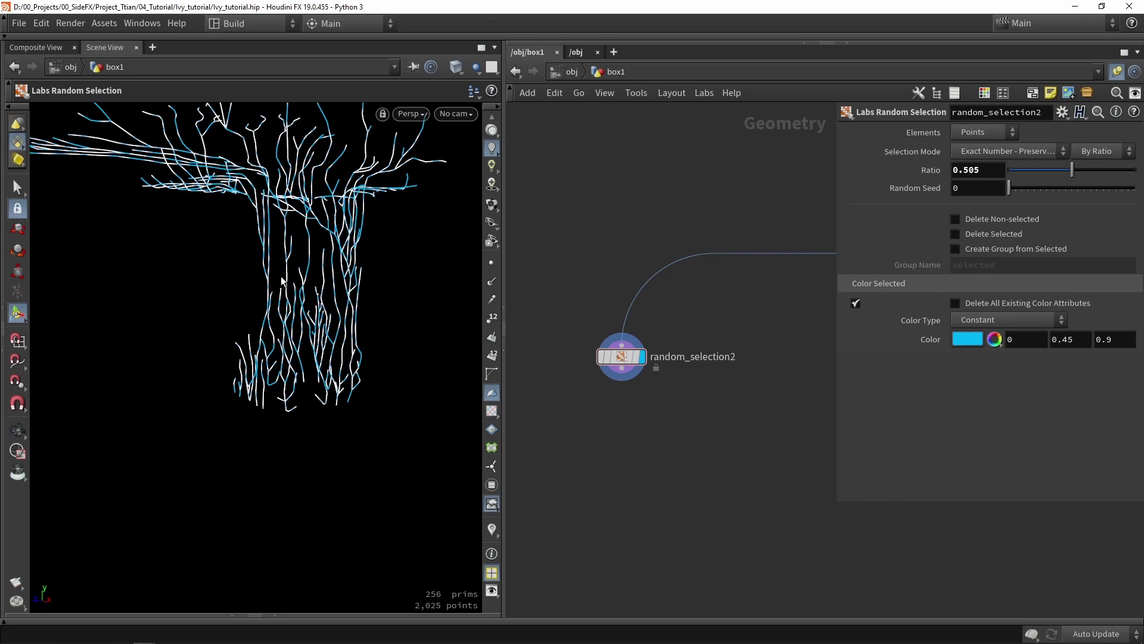
{"action": "left_click", "coordinate": [1102, 153]}
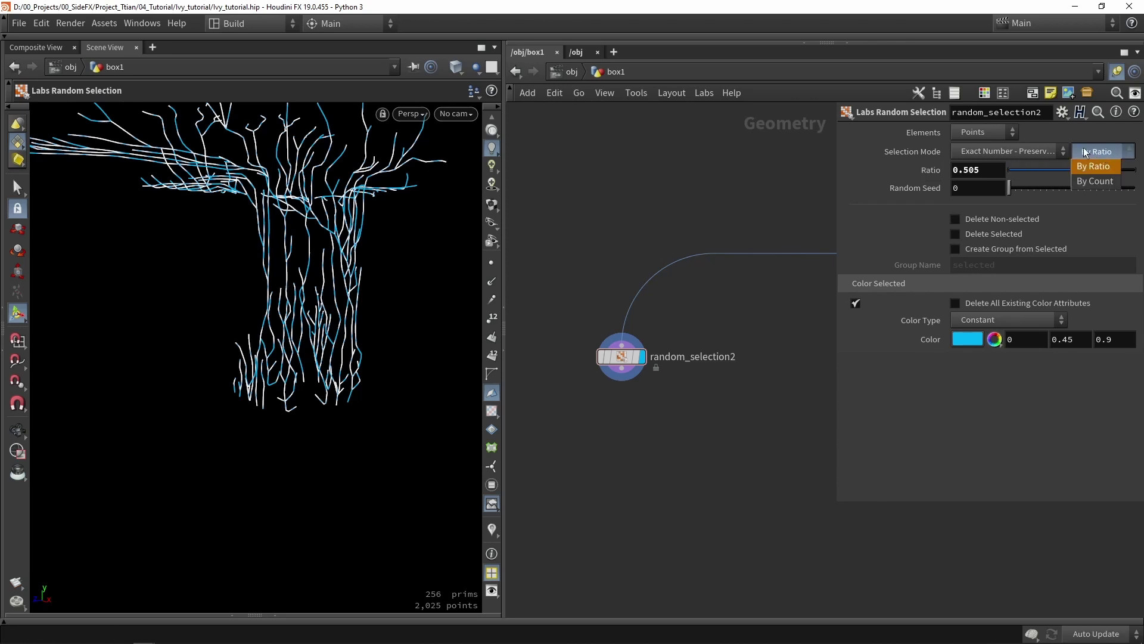
{"action": "left_click", "coordinate": [1097, 181]}
{"action": "mouse_move", "coordinate": [1008, 177]}
{"action": "left_mouse_down"}
{"action": "mouse_move", "coordinate": [1032, 171]}
{"action": "mouse_move", "coordinate": [1012, 170]}
{"action": "left_mouse_up"}
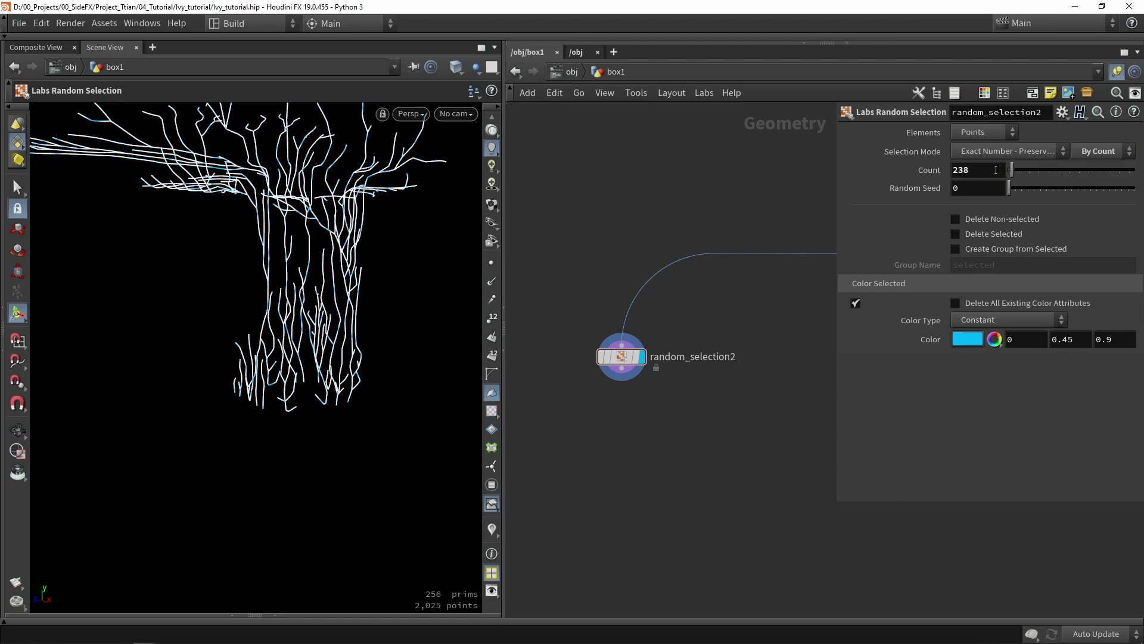
{"action": "double_click", "coordinate": [978, 170]}
{"action": "type", "text": "25"}
{"action": "key", "text": "Return"}
{"action": "left_click", "coordinate": [621, 356]}
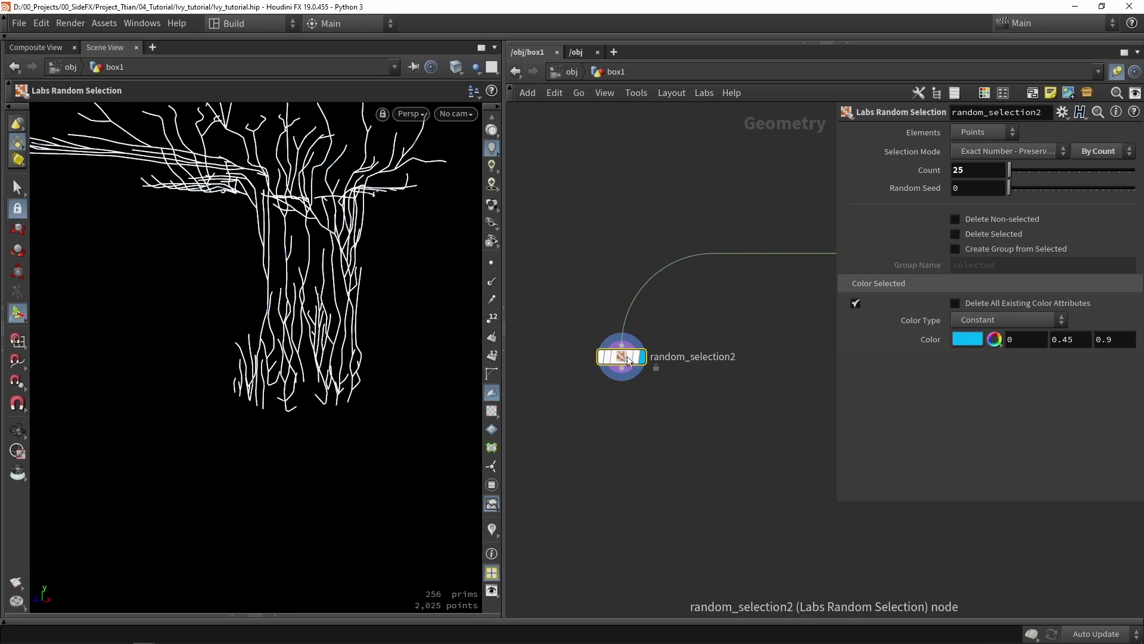
{"action": "left_click", "coordinate": [991, 248]}
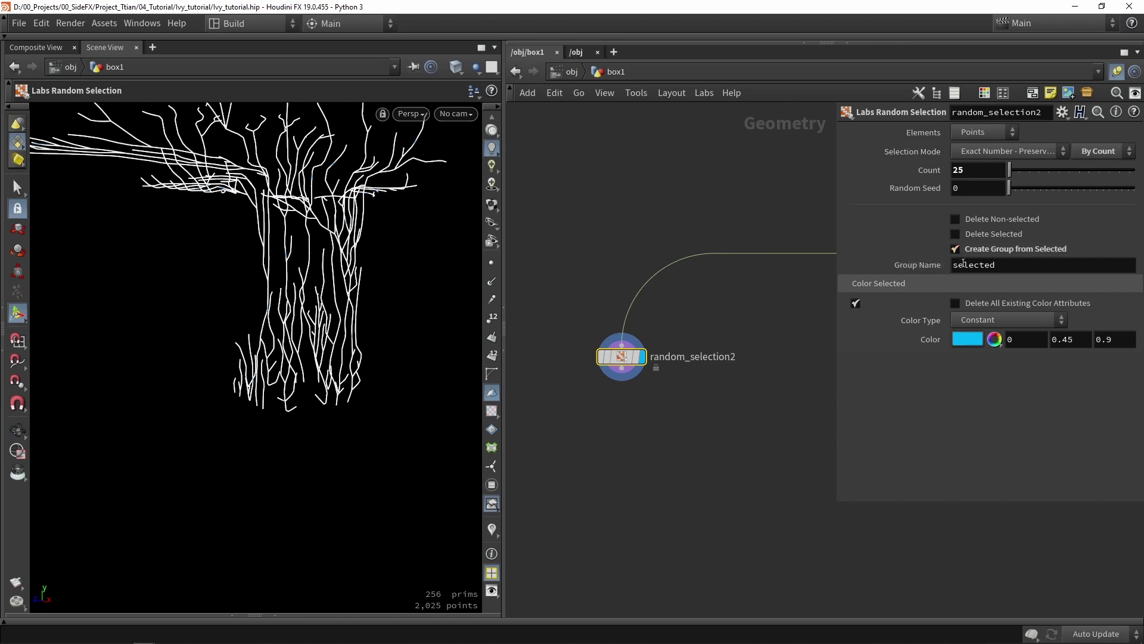
{"action": "left_click", "coordinate": [624, 435]}
{"action": "key", "text": "Tab"}
{"action": "type", "text": "copy"}
{"action": "key", "text": "Down"}
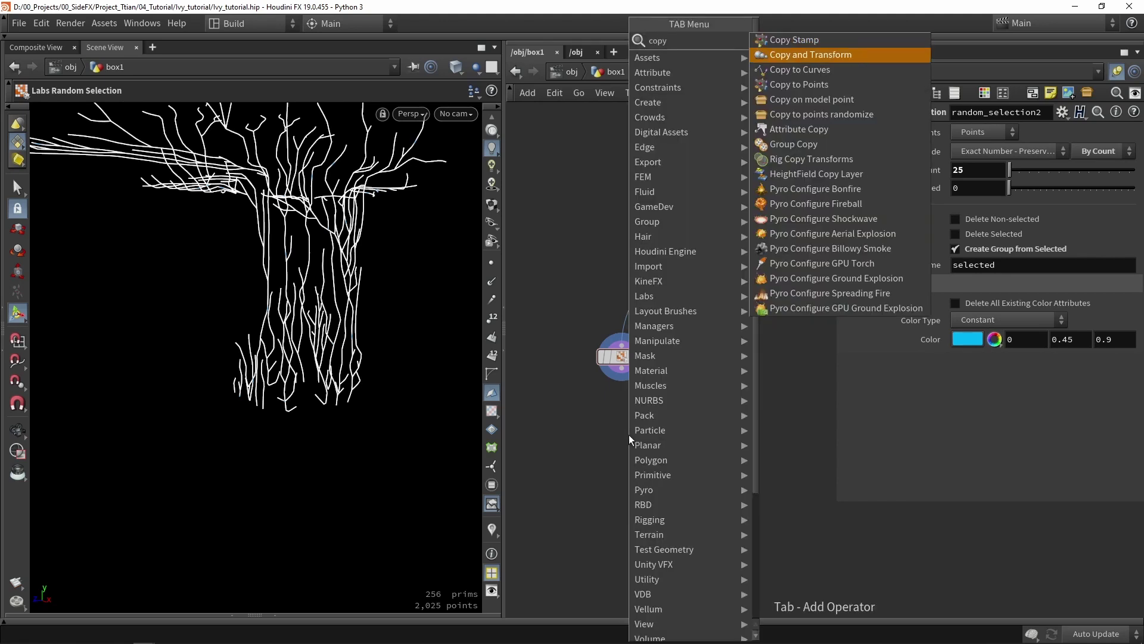
{"action": "key", "text": "Down"}
{"action": "key", "text": "BackSpace"}
{"action": "key", "text": "BackSpace"}
{"action": "key", "text": "BackSpace"}
{"action": "key", "text": "BackSpace"}
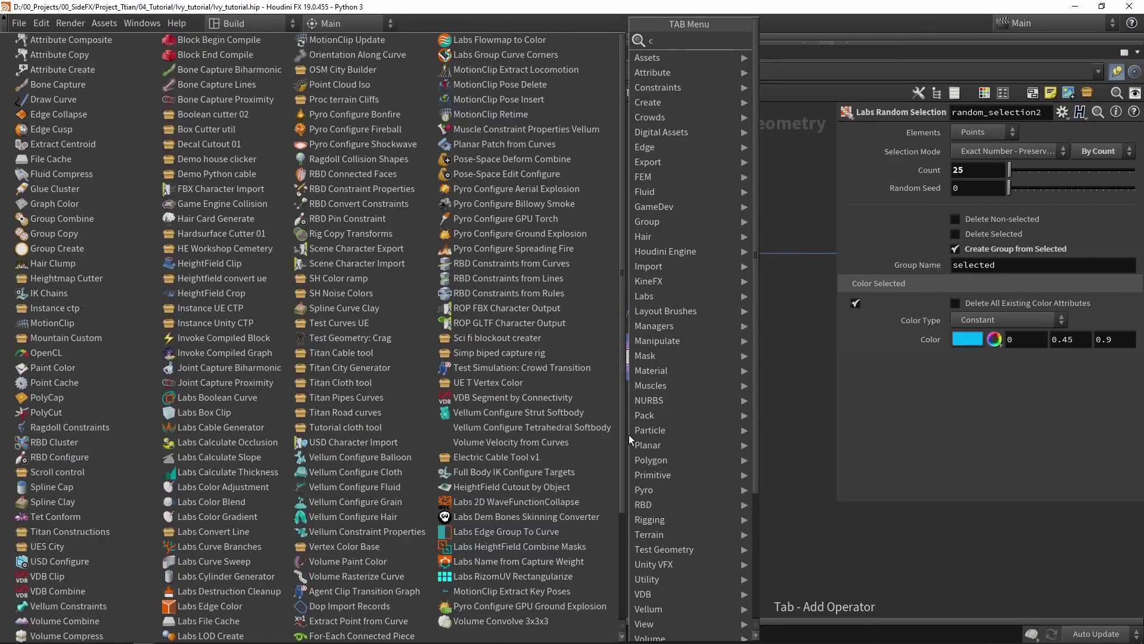
Step: Add an Orientation Along Curve node fed by the random selection node and display its result
{"action": "type", "text": "orien"}
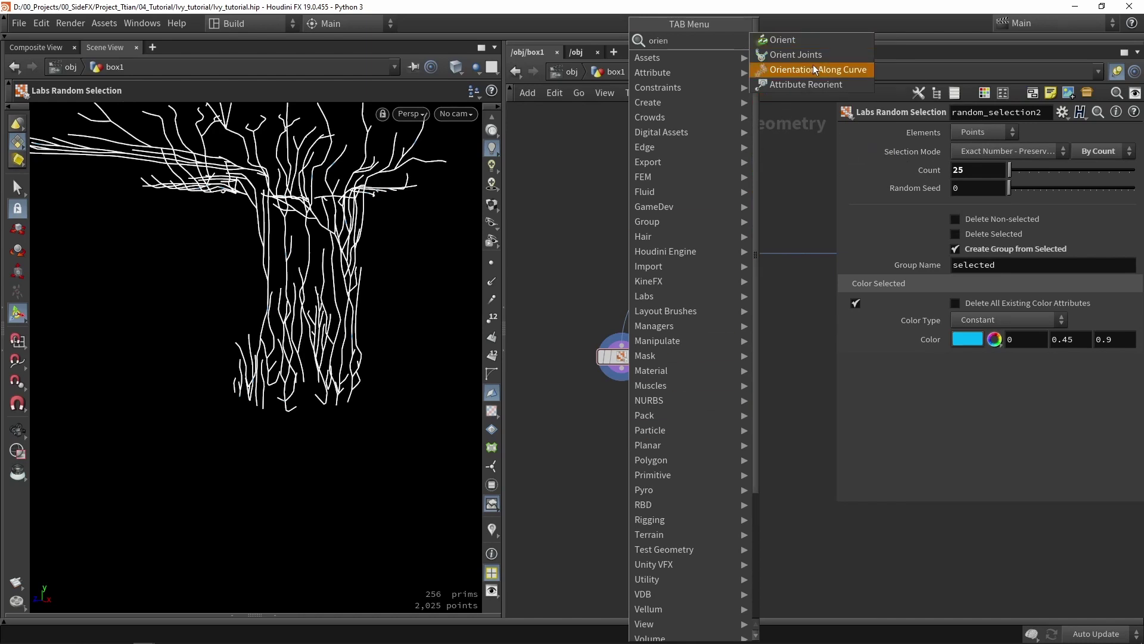
{"action": "left_click", "coordinate": [818, 69]}
{"action": "left_click", "coordinate": [630, 411]}
{"action": "scroll", "coordinate": [622, 381], "scroll_direction": "up", "scroll_amount": 5}
{"action": "left_click_drag", "start_coordinate": [620, 331], "coordinate": [625, 435]}
{"action": "left_click", "coordinate": [661, 471]}
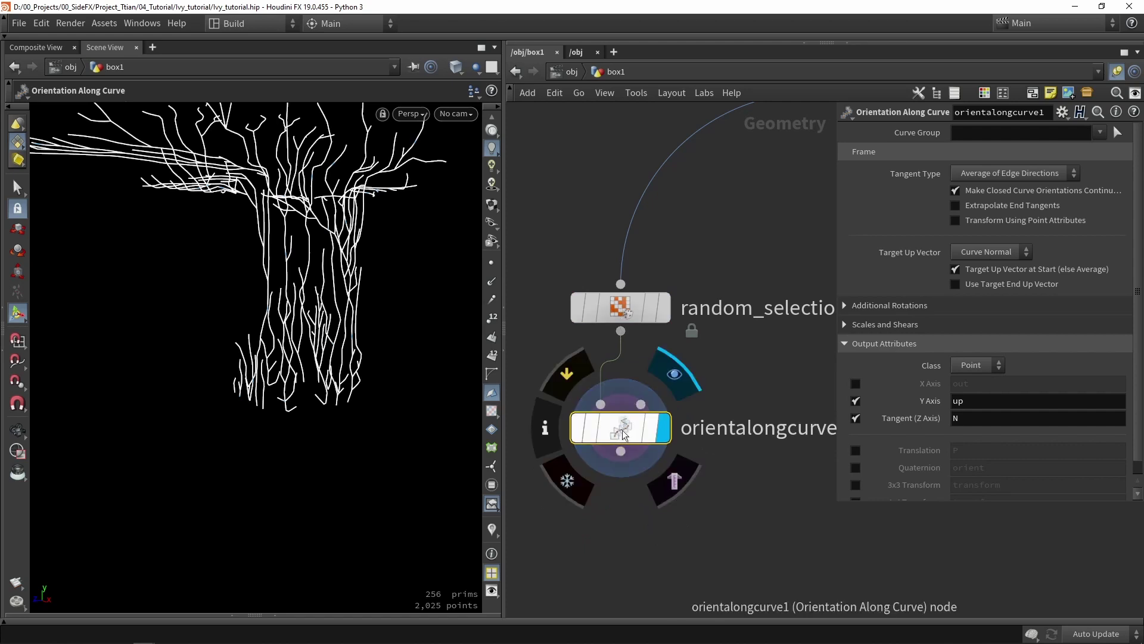
{"action": "left_click", "coordinate": [624, 433]}
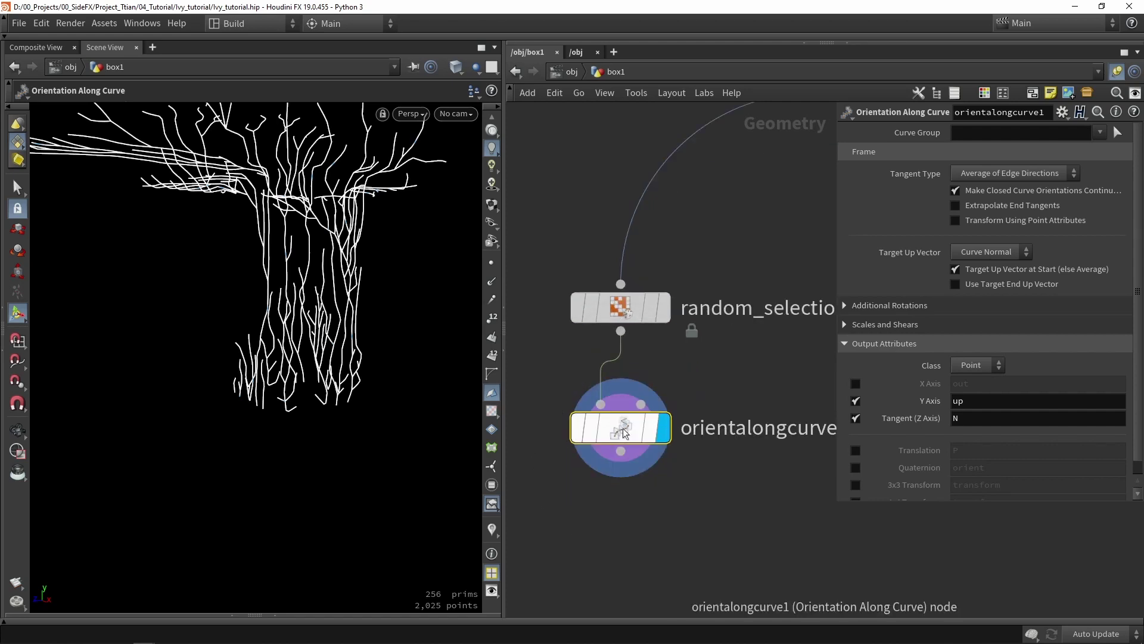
Step: Enable roll or twist, yaw and pitch in the Orientation Along Curve node's additional rotations
{"action": "left_click", "coordinate": [846, 306]}
{"action": "left_click", "coordinate": [971, 350]}
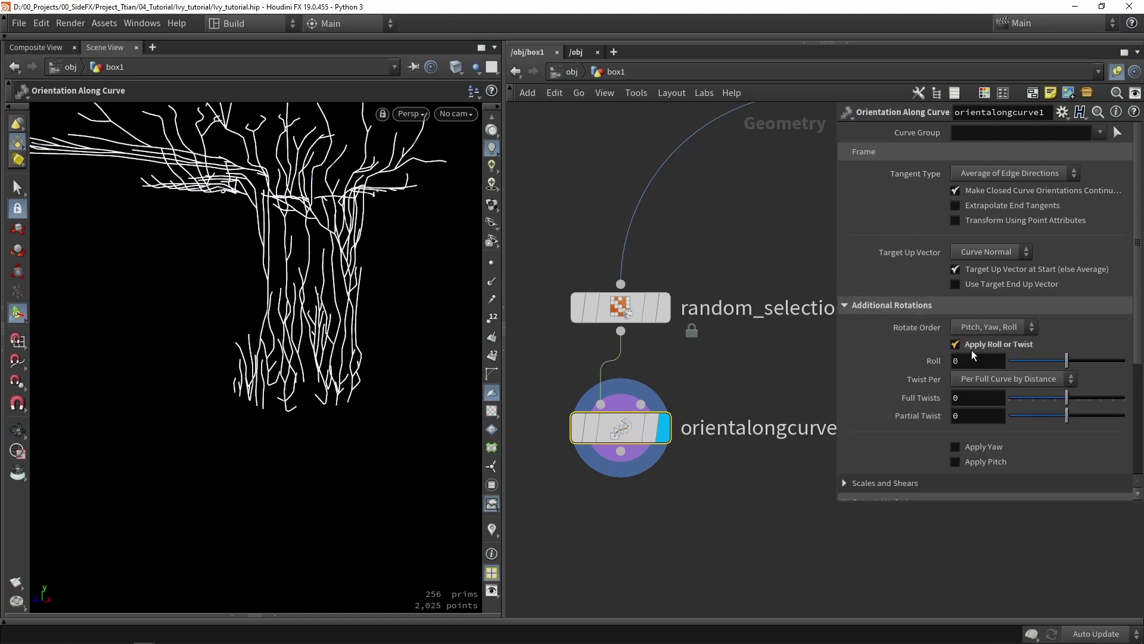
{"action": "left_click", "coordinate": [978, 448]}
{"action": "scroll", "coordinate": [977, 462], "scroll_direction": "down", "scroll_amount": 2}
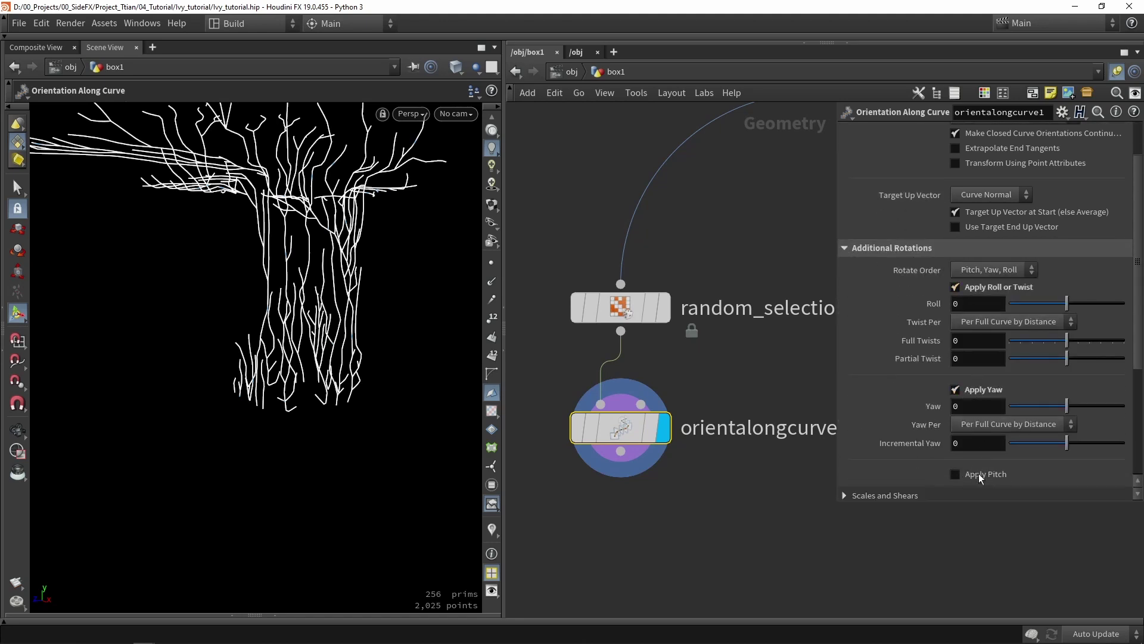
{"action": "left_click", "coordinate": [978, 474]}
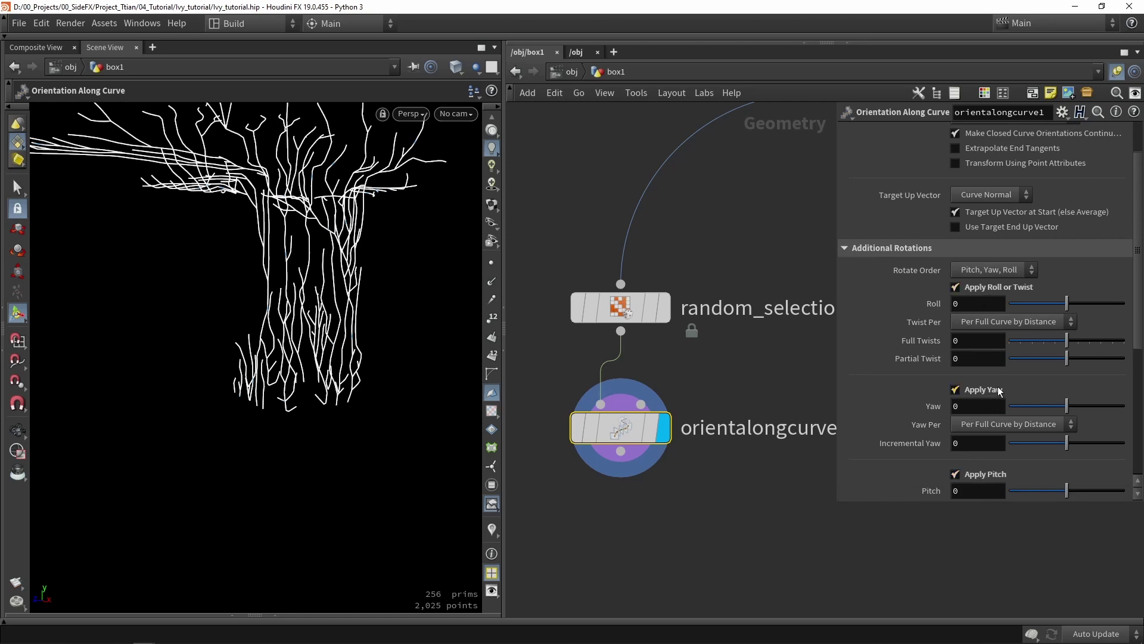
{"action": "scroll", "coordinate": [974, 456], "scroll_direction": "down", "scroll_amount": 2}
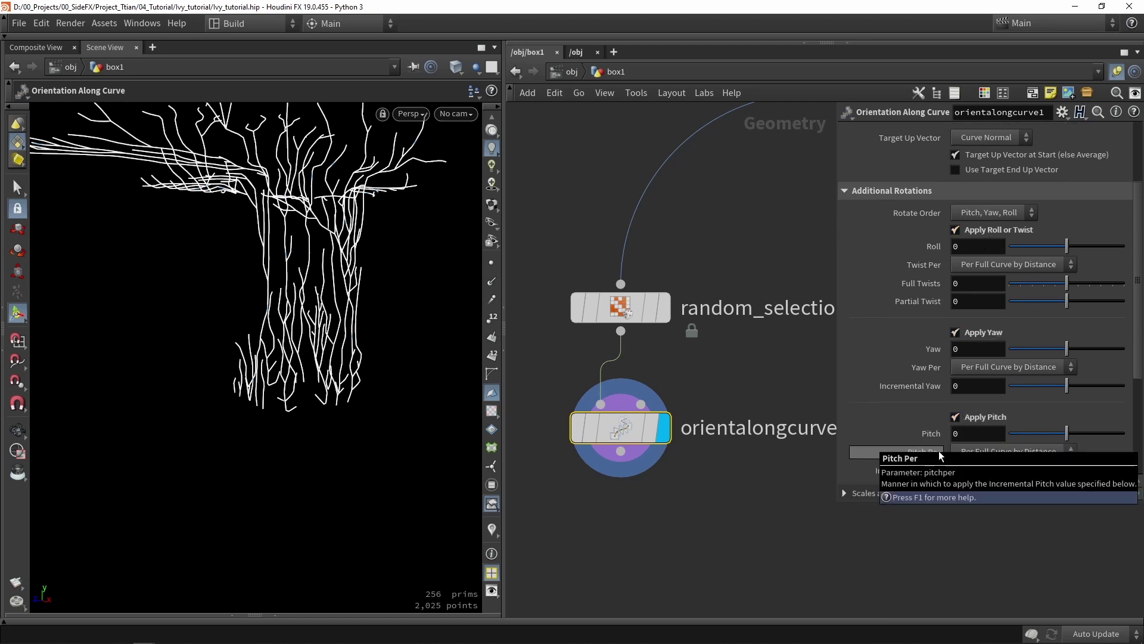
Step: Set the Orientation Along Curve node's target up vector to Y Axis
{"action": "scroll", "coordinate": [898, 308], "scroll_direction": "up", "scroll_amount": 2}
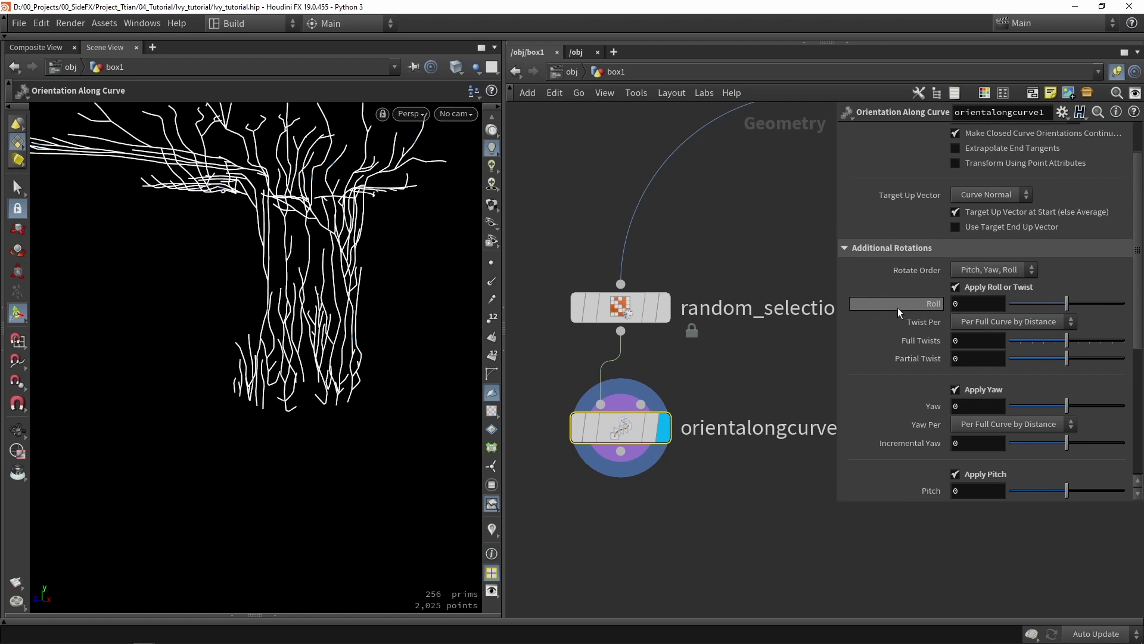
{"action": "scroll", "coordinate": [897, 307], "scroll_direction": "up", "scroll_amount": 2}
{"action": "left_click", "coordinate": [1012, 252]}
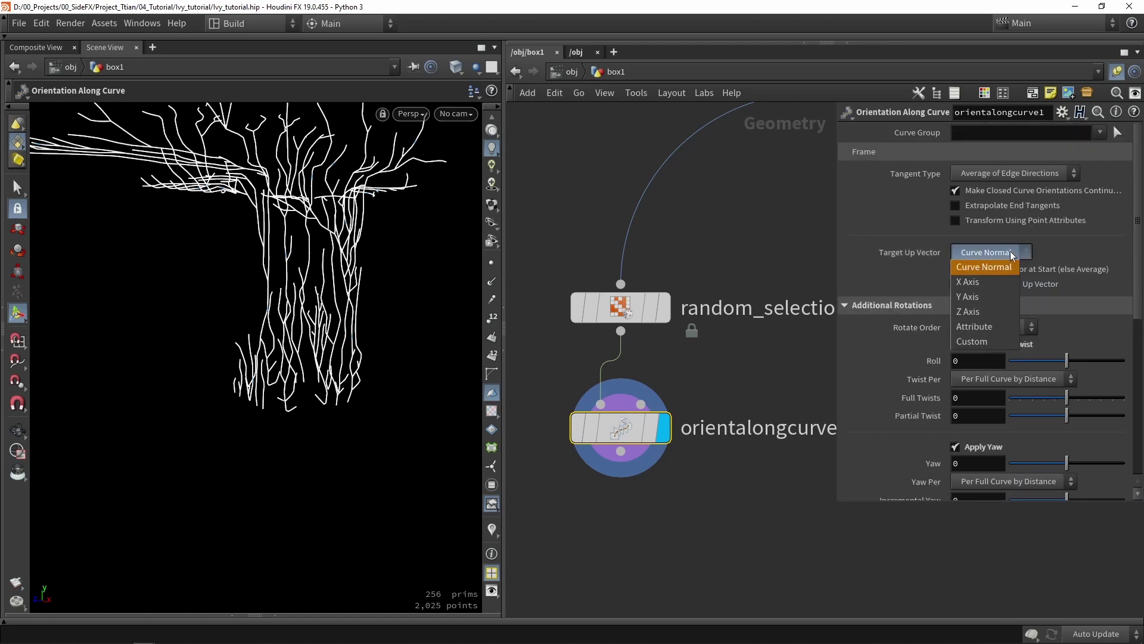
{"action": "left_click", "coordinate": [984, 298]}
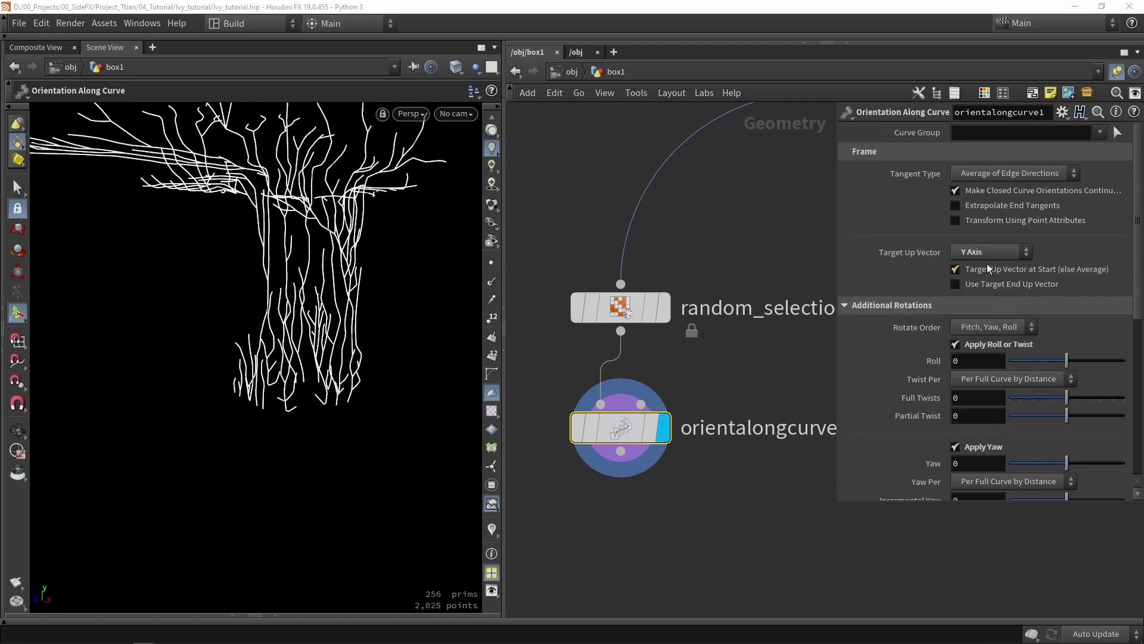
Step: Add a Blast node after the Orientation Along Curve node, display its result and align it directly below
{"action": "middle_click_drag", "start_coordinate": [788, 396], "coordinate": [827, 237]}
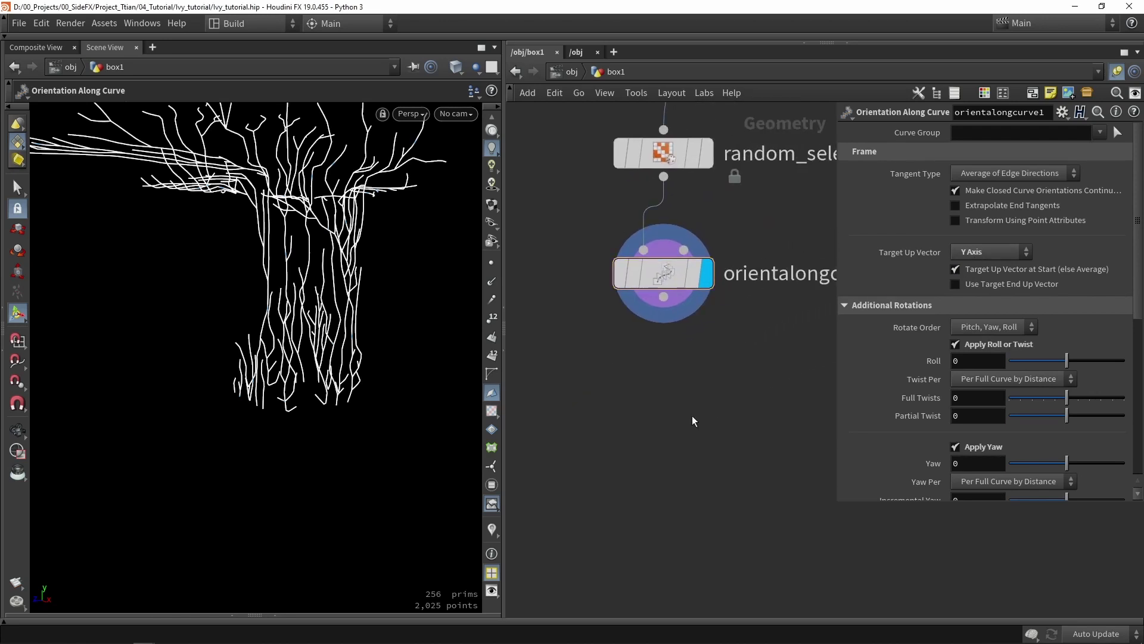
{"action": "key", "text": "Tab"}
{"action": "type", "text": "bla"}
{"action": "key", "text": "Return"}
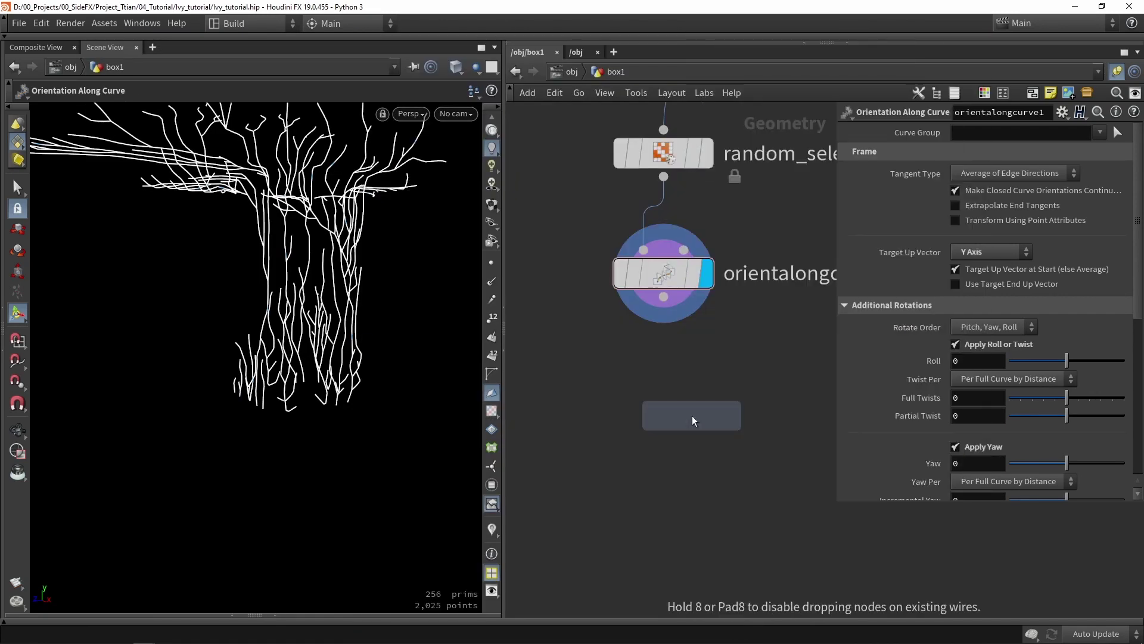
{"action": "left_click", "coordinate": [692, 416]}
{"action": "mouse_move", "coordinate": [708, 403]}
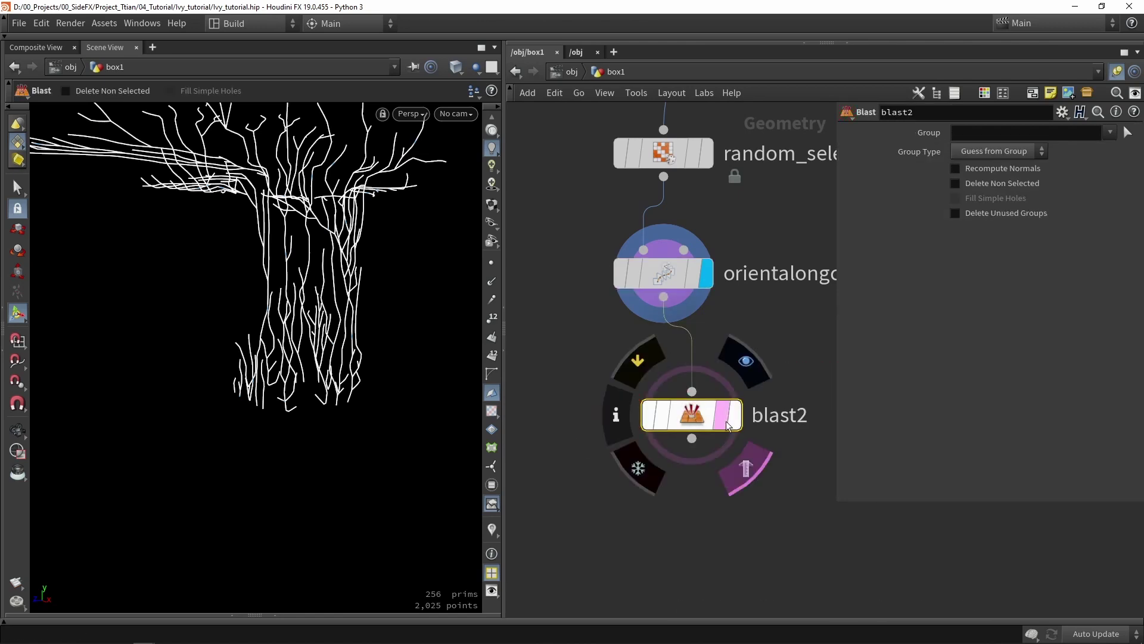
{"action": "left_click", "coordinate": [742, 359]}
{"action": "left_click_drag", "start_coordinate": [711, 425], "coordinate": [683, 390]}
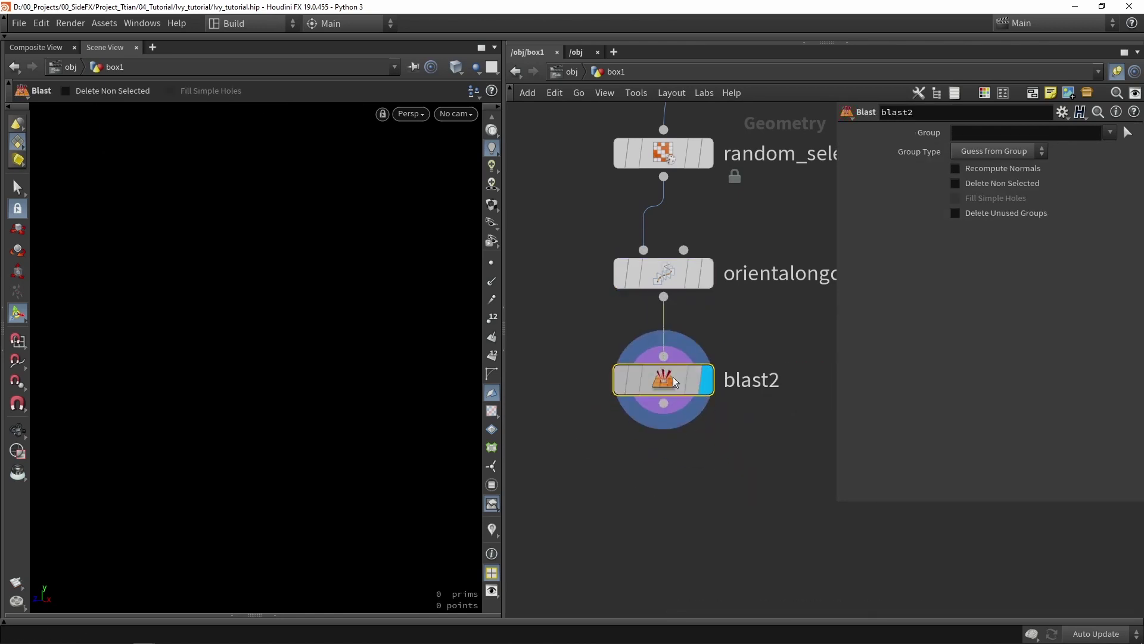
Step: Set the Blast node's group to selected and enable Delete Non Selected to keep only the randomly picked points
{"action": "left_click", "coordinate": [1109, 132]}
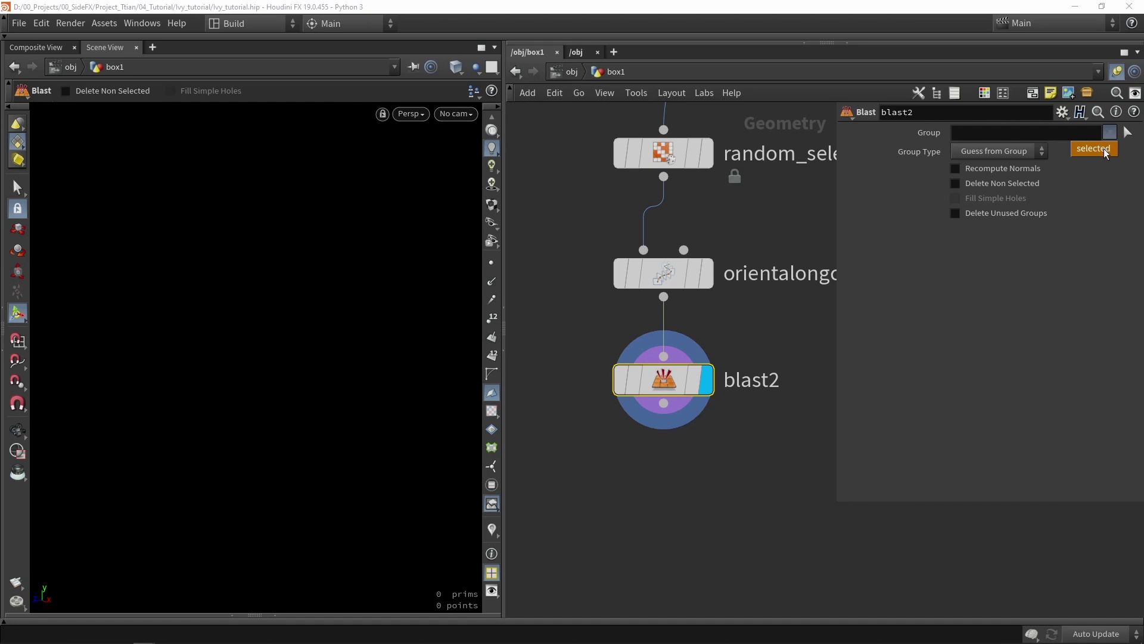
{"action": "left_click", "coordinate": [1103, 148]}
{"action": "left_click", "coordinate": [1003, 183]}
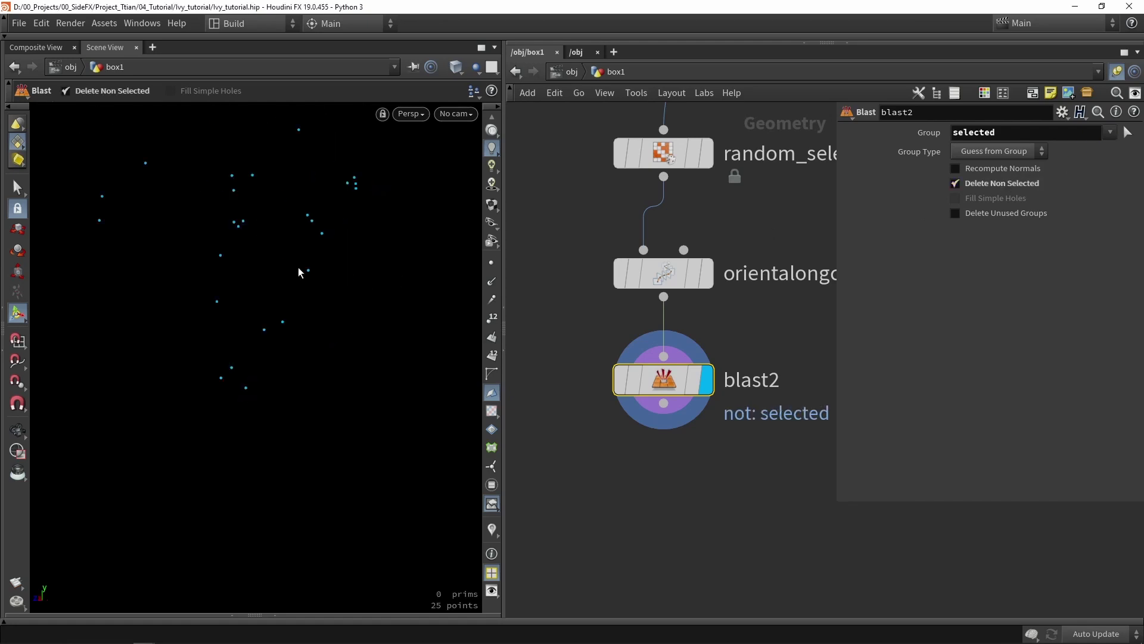
{"action": "key", "text": "Escape"}
{"action": "left_click_drag", "start_coordinate": [264, 290], "coordinate": [255, 283]}
Step: Add a Copy to Points node below the Blast node
{"action": "scroll", "coordinate": [570, 485], "scroll_direction": "down", "scroll_amount": 3}
{"action": "key", "text": "Tab"}
{"action": "type", "text": "copy"}
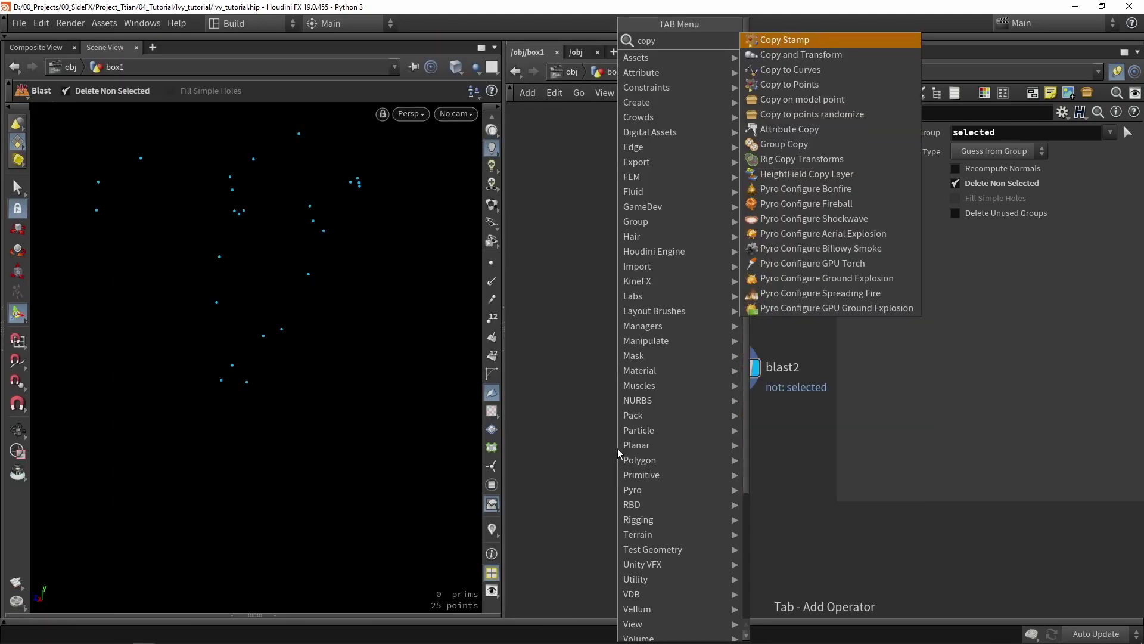
{"action": "left_click", "coordinate": [789, 84]}
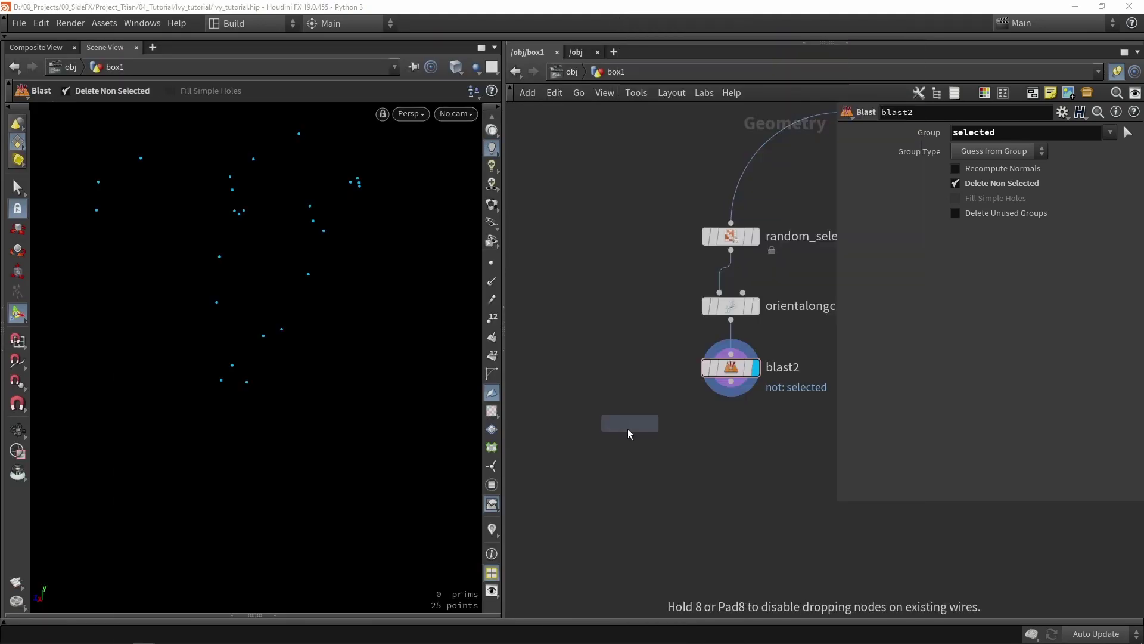
{"action": "left_click", "coordinate": [628, 428]}
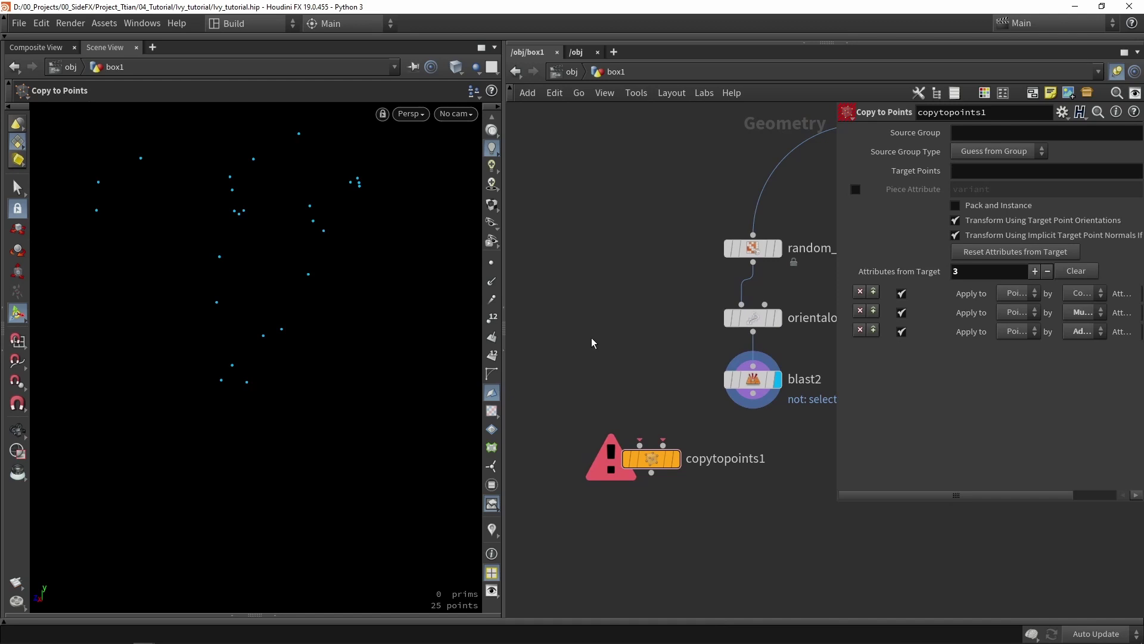
Step: Add a Draw Curve node above the Copy to Points node and sketch one arched stroke in the viewport
{"action": "key", "text": "Tab"}
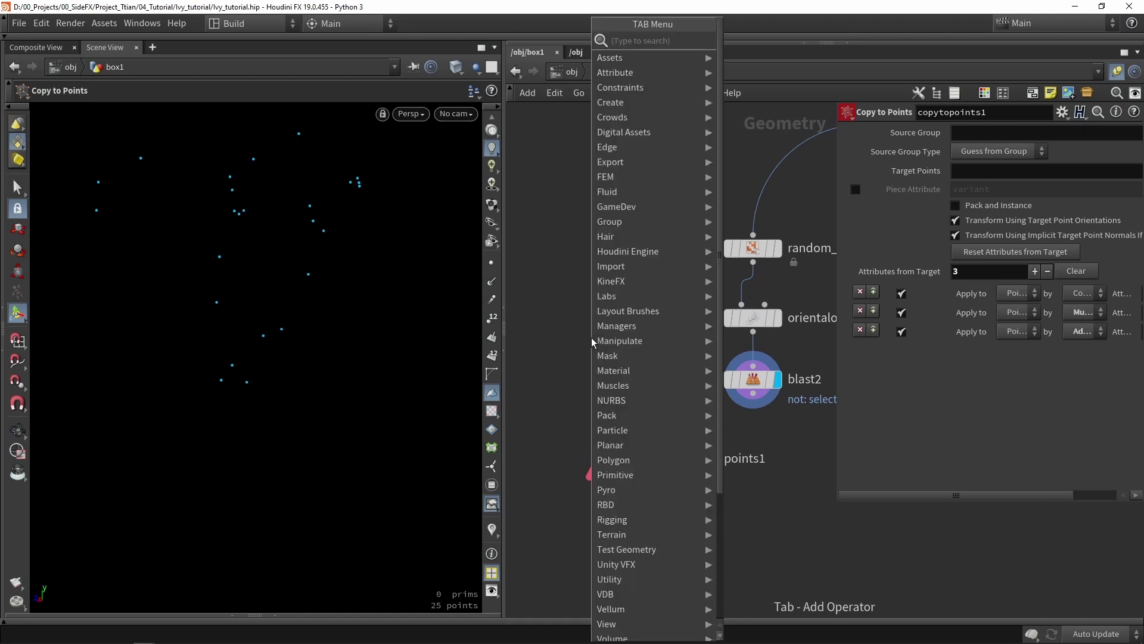
{"action": "type", "text": "draw"}
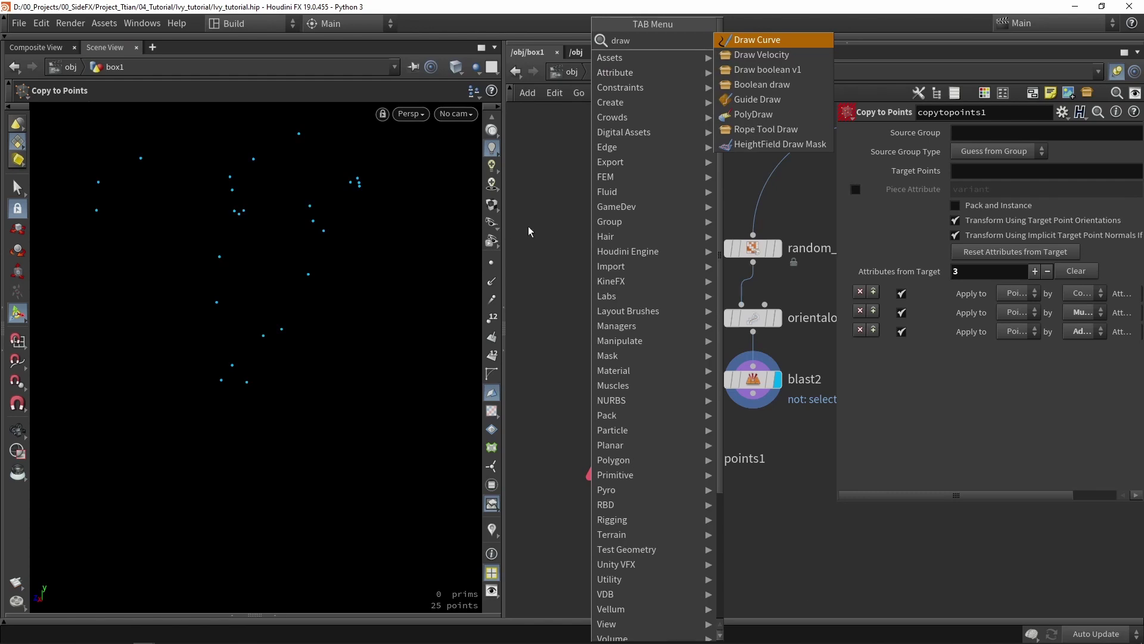
{"action": "left_click", "coordinate": [729, 41]}
{"action": "left_click", "coordinate": [587, 406]}
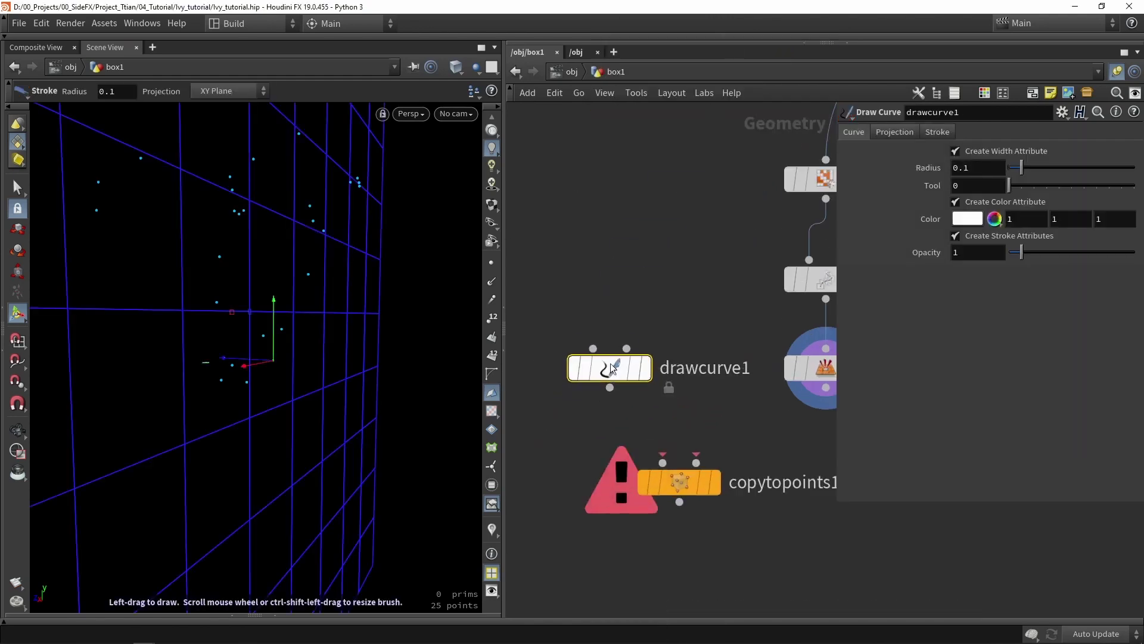
{"action": "key", "text": "Escape"}
{"action": "mouse_move", "coordinate": [226, 334]}
{"action": "left_mouse_down"}
{"action": "mouse_move", "coordinate": [248, 322]}
{"action": "mouse_move", "coordinate": [337, 324]}
{"action": "mouse_move", "coordinate": [323, 363]}
{"action": "mouse_move", "coordinate": [230, 375]}
{"action": "left_mouse_up"}
{"action": "key", "text": "Return"}
{"action": "mouse_move", "coordinate": [139, 453]}
{"action": "left_mouse_down"}
{"action": "mouse_move", "coordinate": [307, 356]}
{"action": "mouse_move", "coordinate": [355, 363]}
{"action": "mouse_move", "coordinate": [178, 321]}
{"action": "mouse_move", "coordinate": [144, 327]}
{"action": "mouse_move", "coordinate": [248, 327]}
{"action": "left_mouse_up"}
Step: Wire the drawn curve and the Blast node into Copy to Points as geometry and target points, and display its result
{"action": "mouse_move", "coordinate": [628, 429]}
{"action": "left_click", "coordinate": [610, 387]}
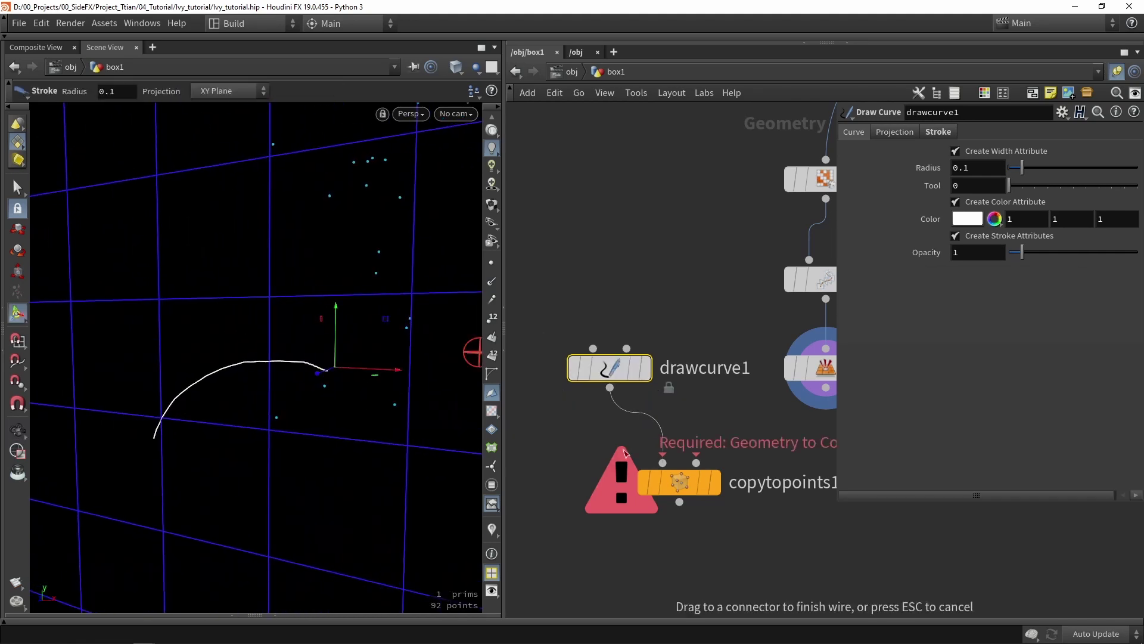
{"action": "left_click", "coordinate": [662, 463]}
{"action": "scroll", "coordinate": [634, 323], "scroll_direction": "down", "scroll_amount": 2}
{"action": "left_click", "coordinate": [752, 318]}
{"action": "left_click", "coordinate": [686, 374]}
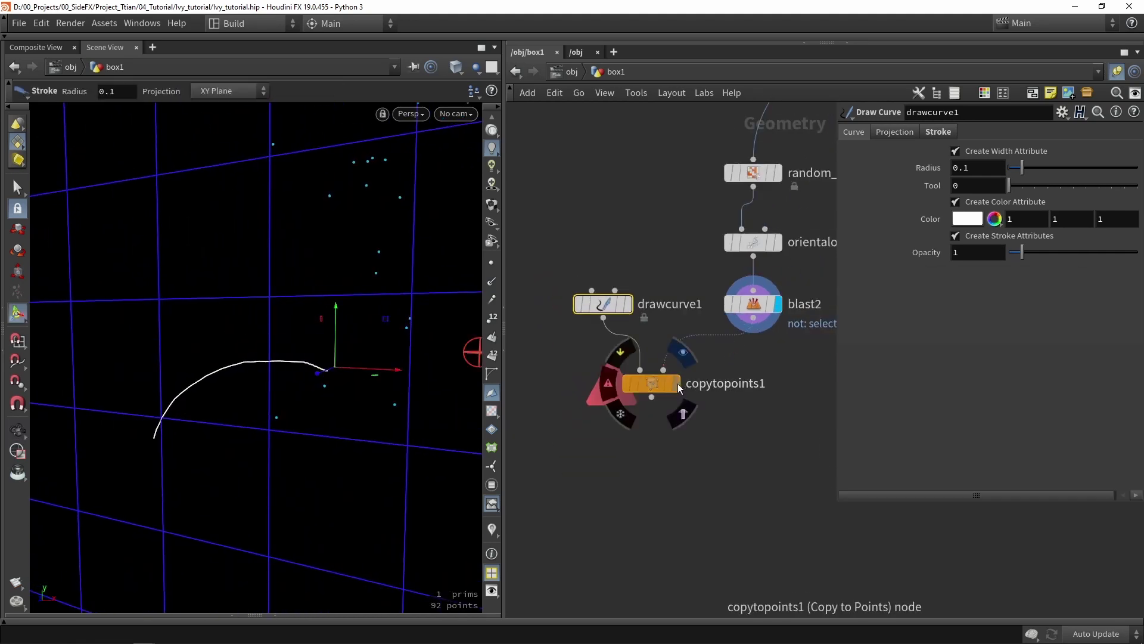
{"action": "left_click", "coordinate": [678, 383]}
{"action": "left_click", "coordinate": [654, 385]}
{"action": "left_click_drag", "start_coordinate": [343, 379], "coordinate": [304, 322]}
{"action": "key", "text": "Return"}
Step: Set the pitch of the Orientation Along Curve node to 40
{"action": "middle_click_drag", "start_coordinate": [665, 269], "coordinate": [556, 290]}
{"action": "scroll", "coordinate": [557, 290], "scroll_direction": "down", "scroll_amount": 2}
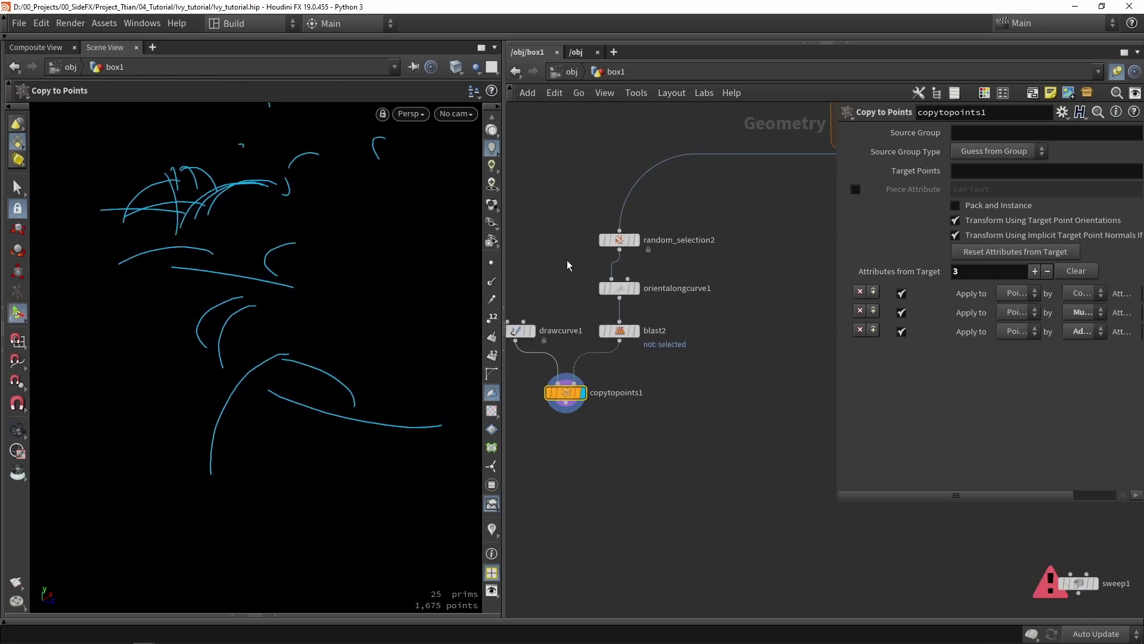
{"action": "scroll", "coordinate": [624, 287], "scroll_direction": "up", "scroll_amount": 1}
{"action": "left_click", "coordinate": [620, 290]}
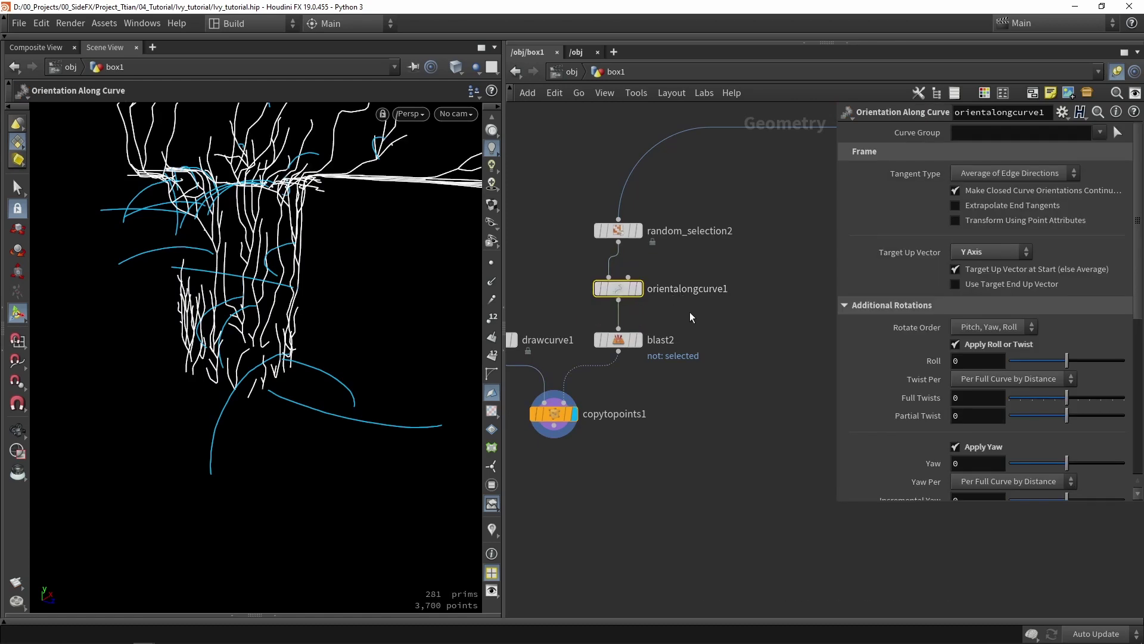
{"action": "scroll", "coordinate": [885, 319], "scroll_direction": "down", "scroll_amount": 4}
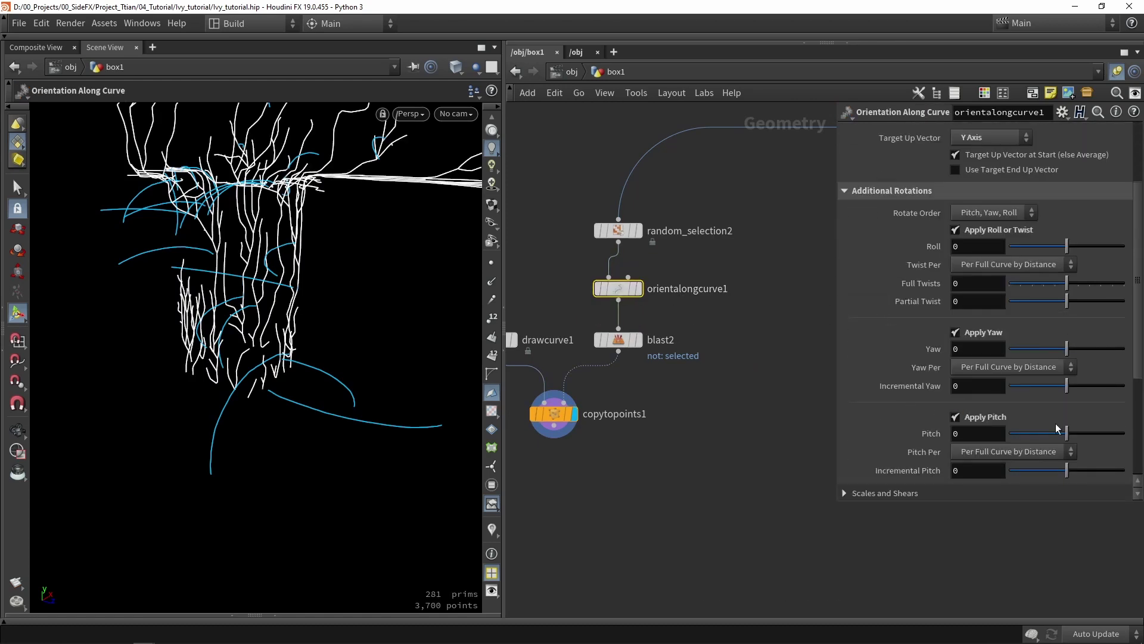
{"action": "left_click_drag", "start_coordinate": [1074, 438], "coordinate": [1081, 444]}
{"action": "key", "text": "Escape"}
{"action": "left_click_drag", "start_coordinate": [215, 298], "coordinate": [320, 282]}
{"action": "key", "text": "Return"}
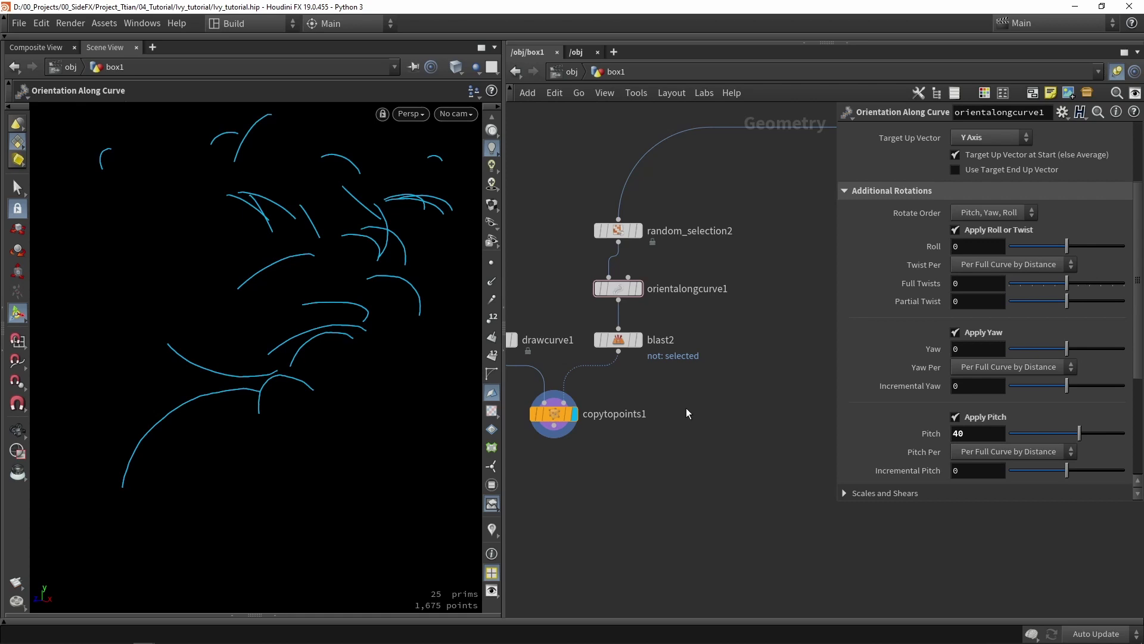
Step: Insert an Attribute Randomize node between the Blast and Copy to Points nodes
{"action": "key", "text": "Tab"}
{"action": "type", "text": "rand"}
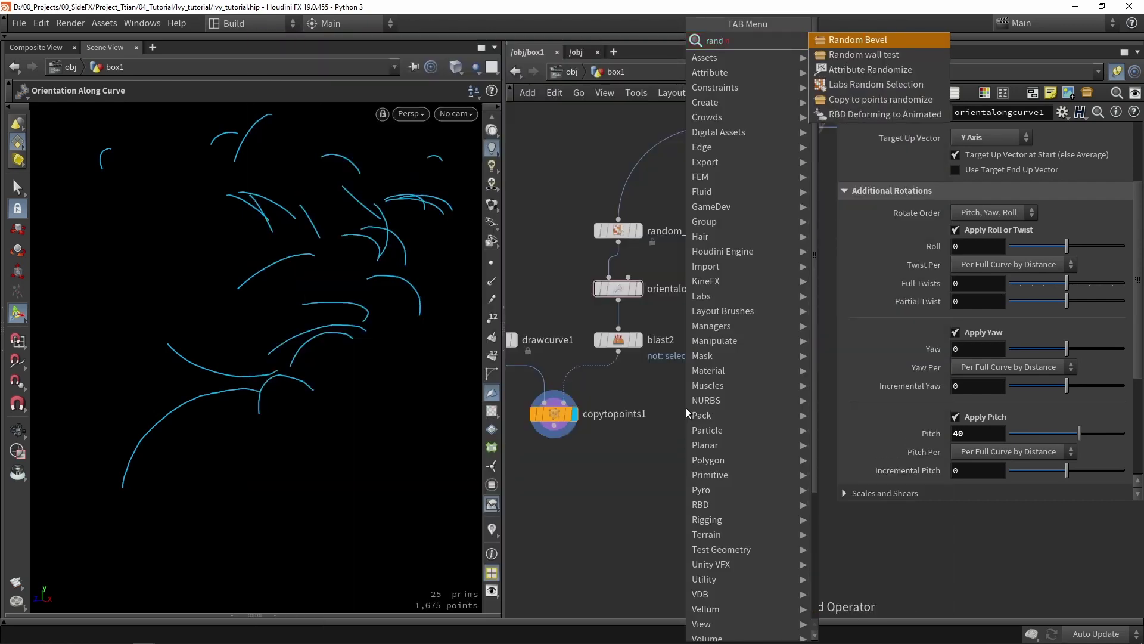
{"action": "type", "text": " a"}
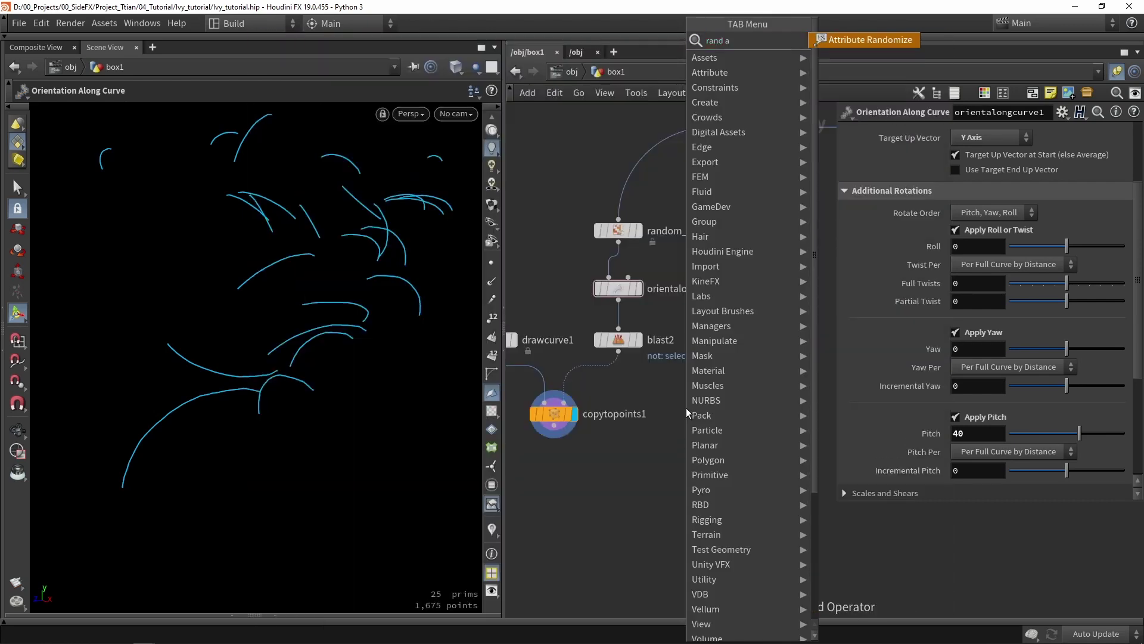
{"action": "left_click", "coordinate": [837, 40]}
{"action": "left_click", "coordinate": [618, 384]}
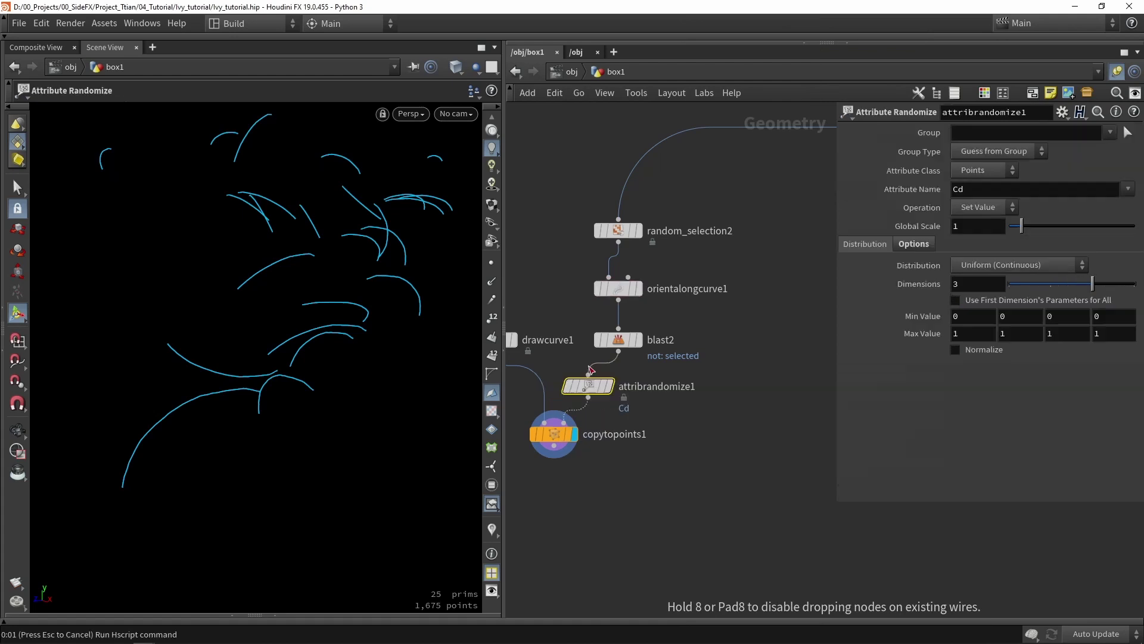
{"action": "scroll", "coordinate": [647, 411], "scroll_direction": "up", "scroll_amount": 5}
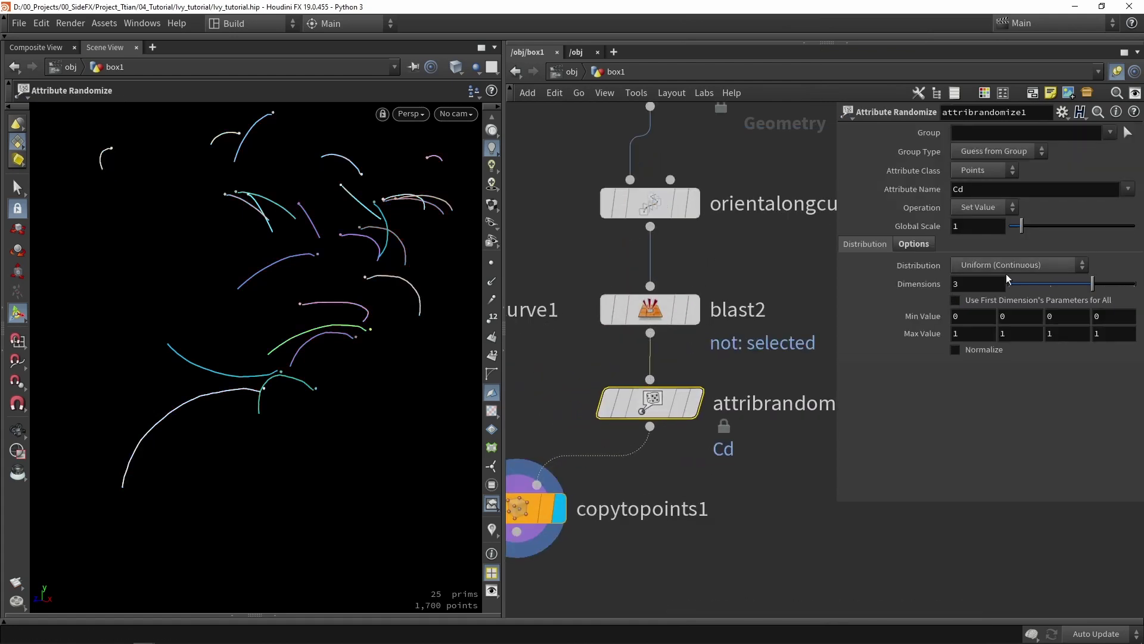
Step: Set the Attribute Randomize node's attribute name to pscale and its dimensions to 1
{"action": "double_click", "coordinate": [956, 194]}
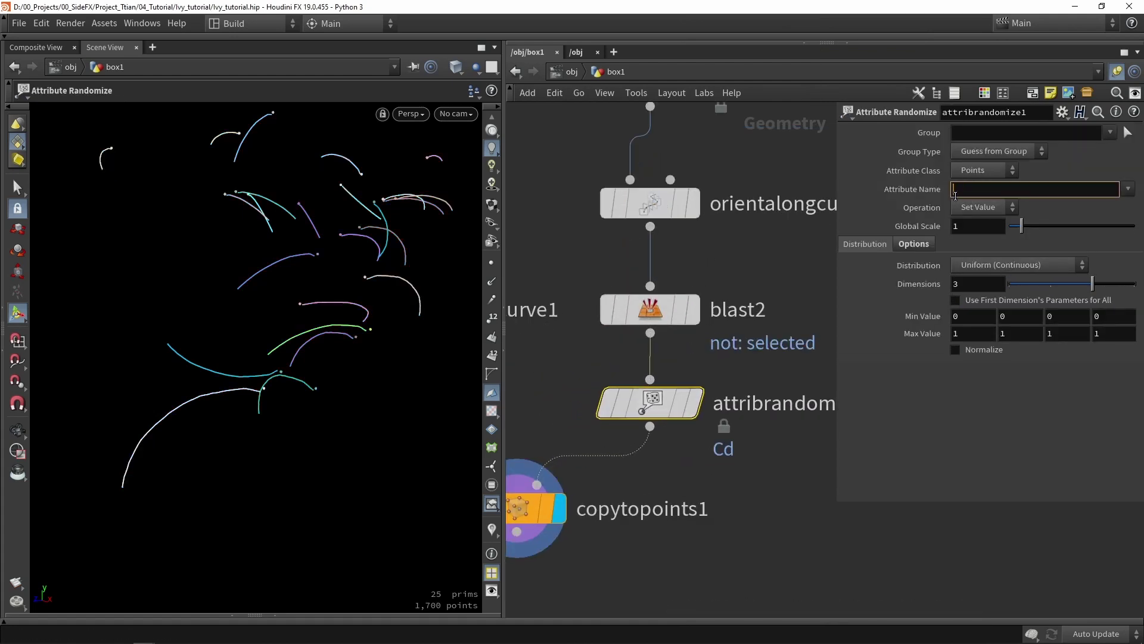
{"action": "type", "text": "pscale"}
{"action": "key", "text": "Return"}
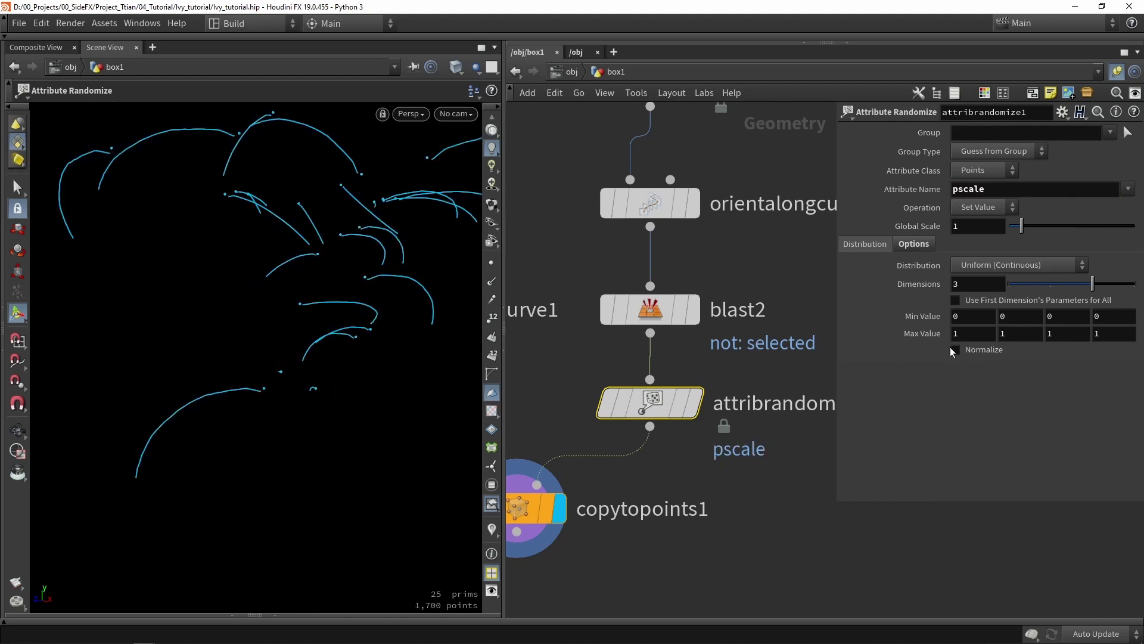
{"action": "left_click", "coordinate": [1017, 285]}
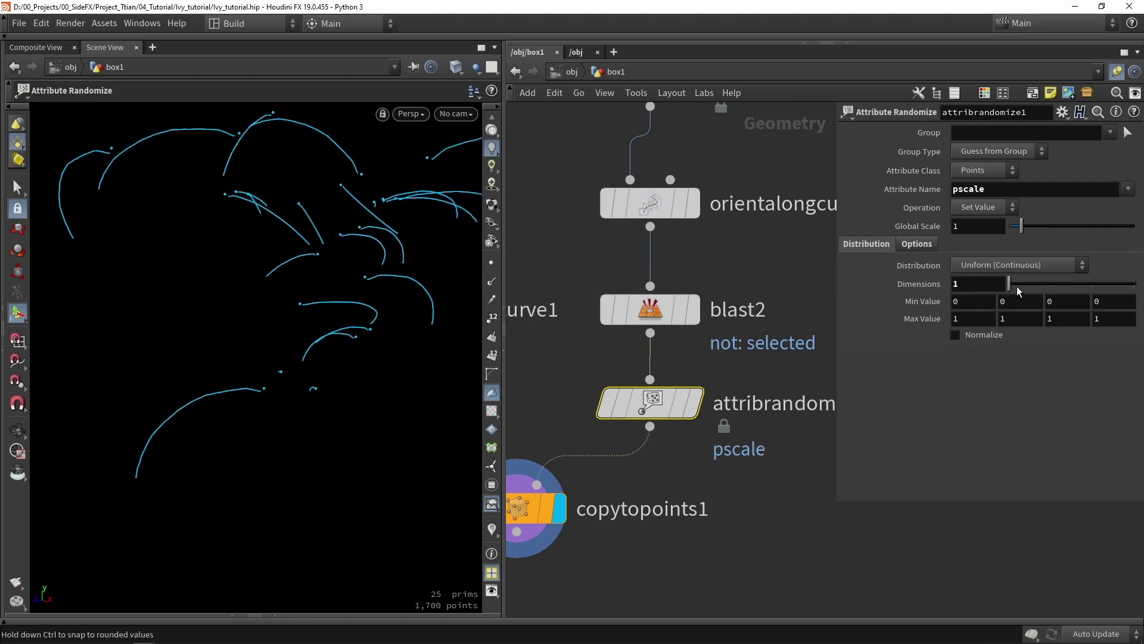
Step: Set the pscale randomization range to a minimum of 0.1 and a maximum of 0.5
{"action": "double_click", "coordinate": [961, 318]}
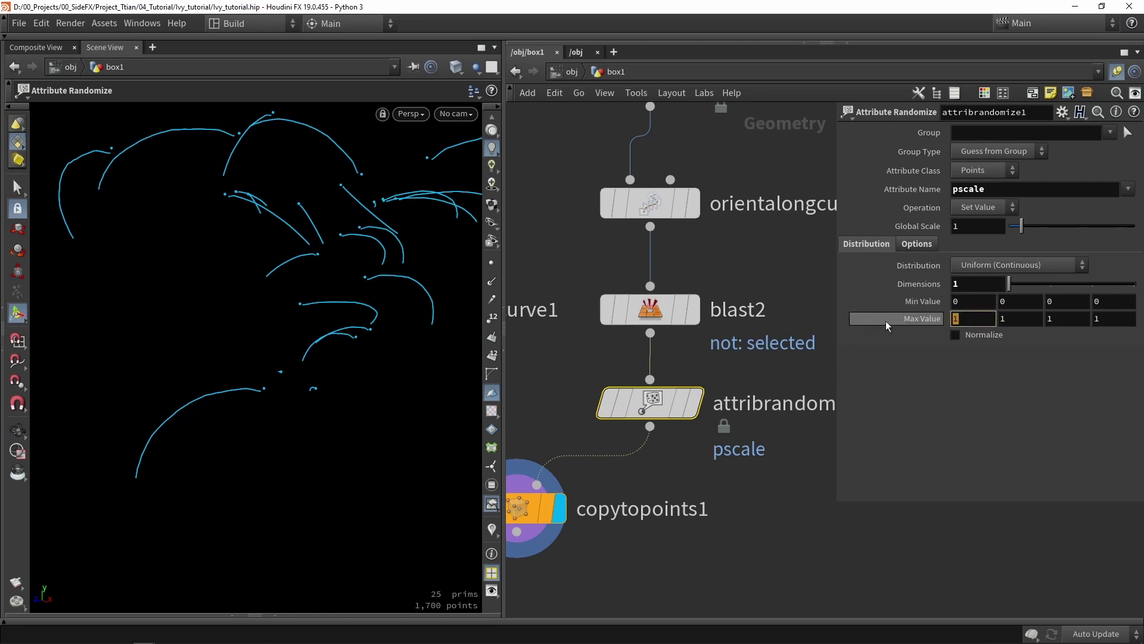
{"action": "left_click", "coordinate": [963, 302]}
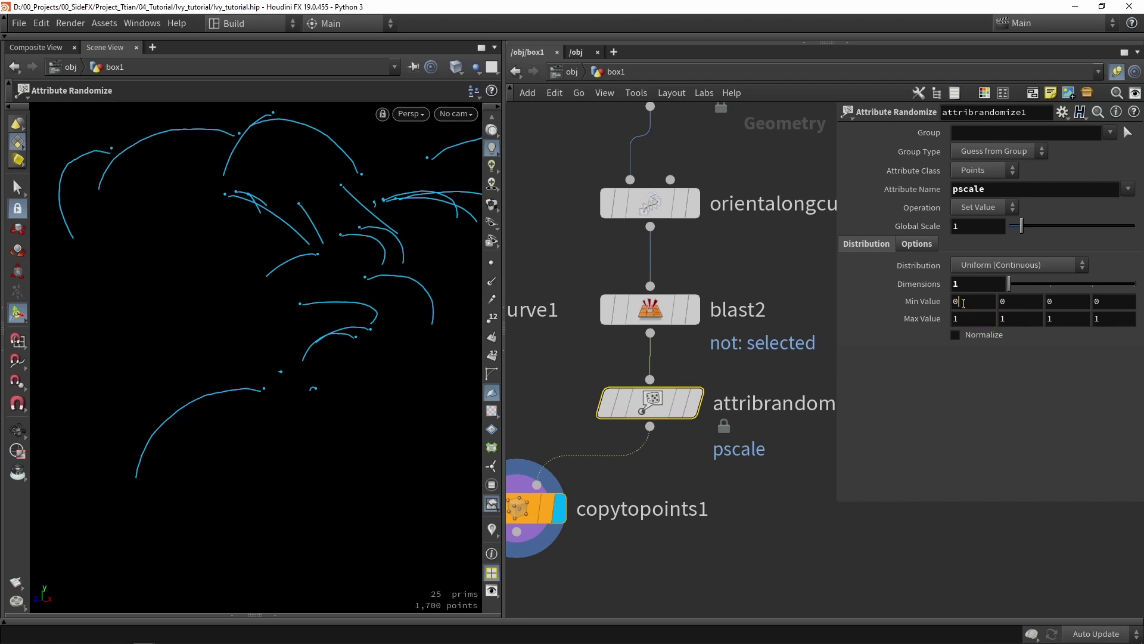
{"action": "type", "text": ".1"}
{"action": "key", "text": "Return"}
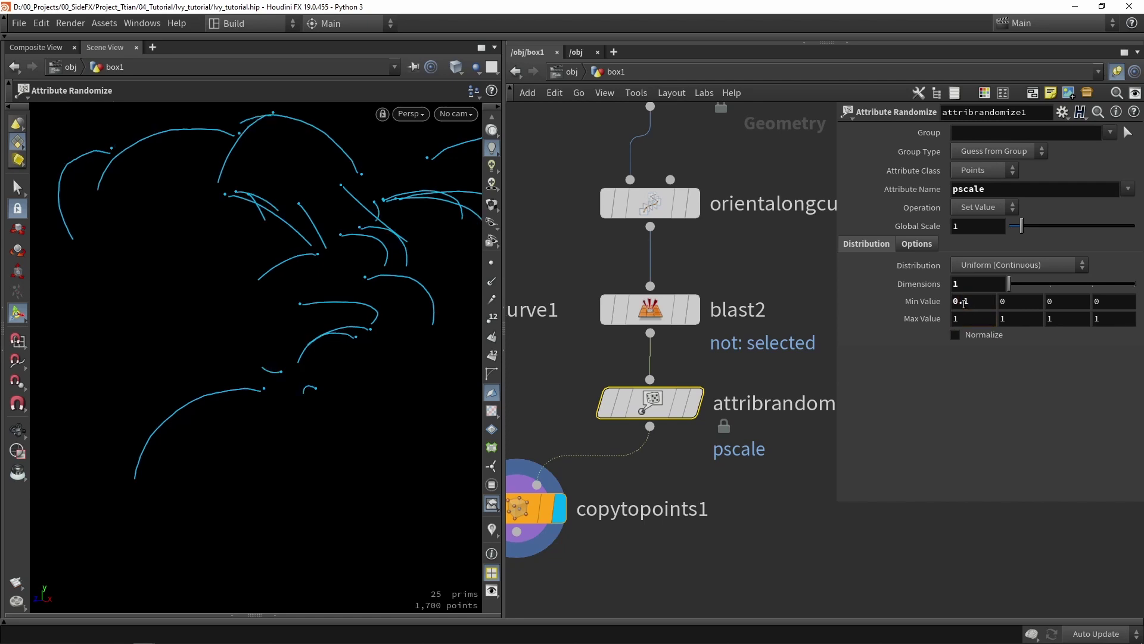
{"action": "type", "text": "0."}
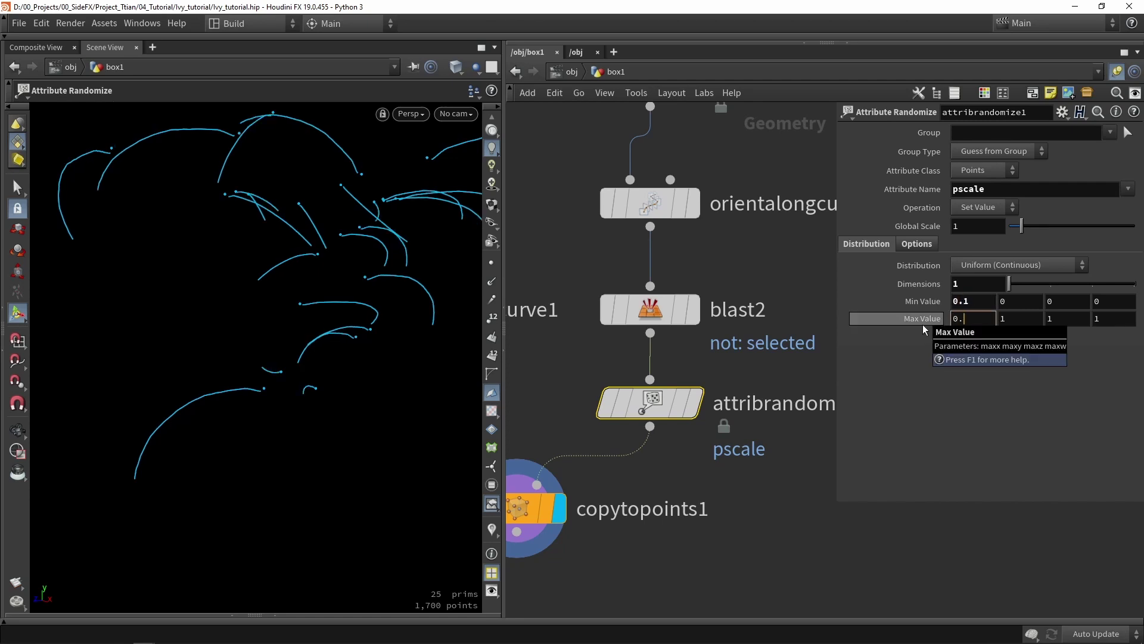
{"action": "type", "text": "5"}
{"action": "key", "text": "Return"}
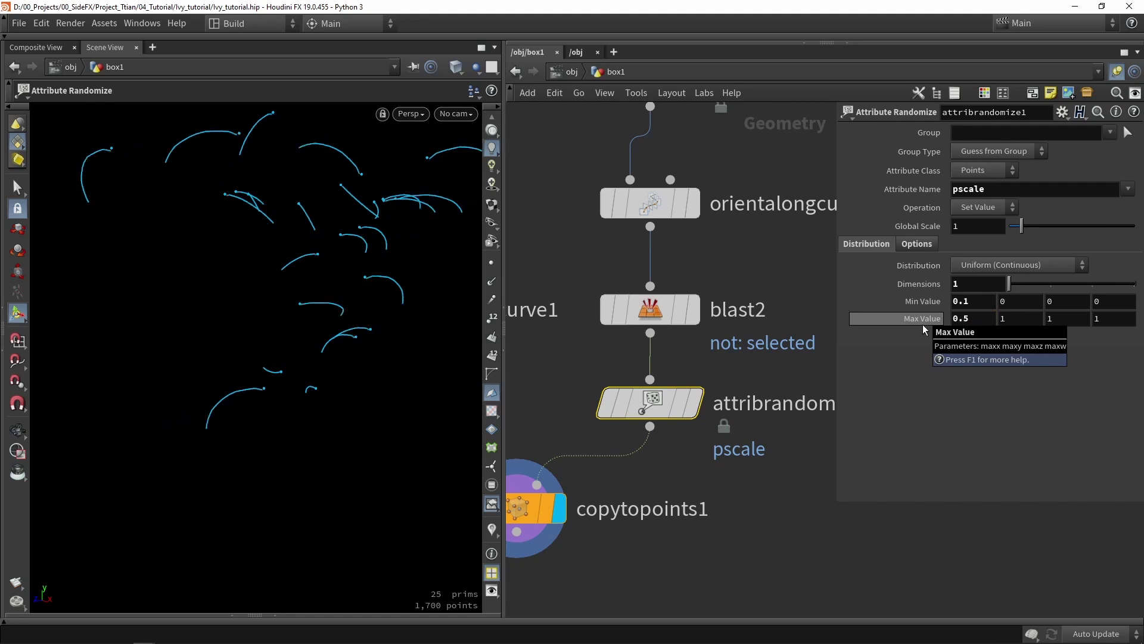
Step: Set the Attribute Randomize node's global scale to 0.86
{"action": "key", "text": "Escape"}
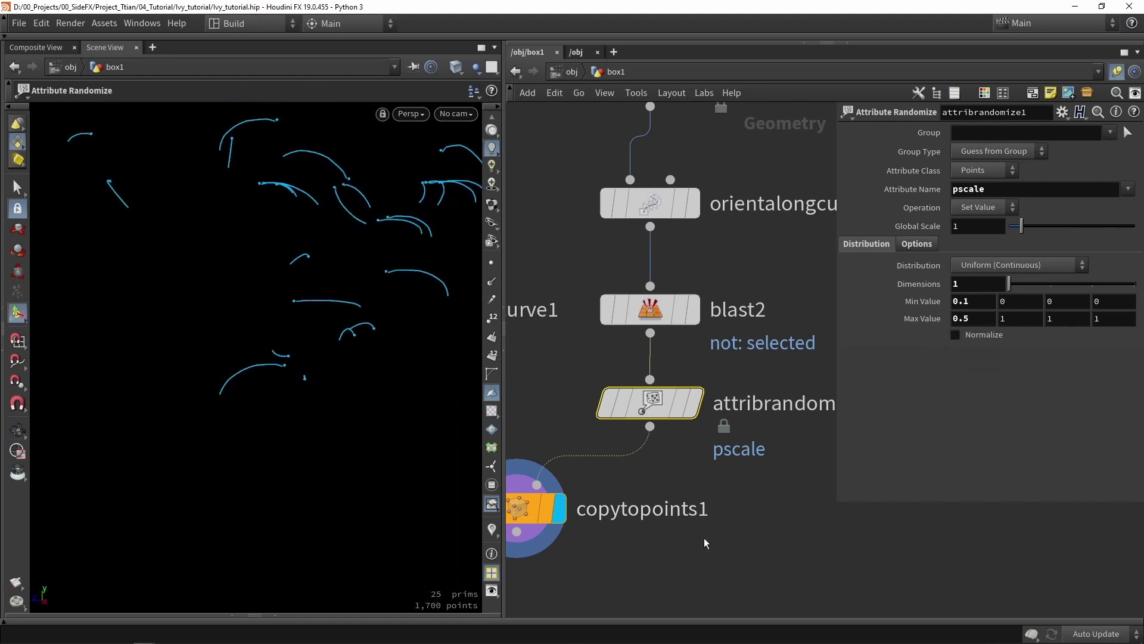
{"action": "left_click", "coordinate": [638, 541]}
{"action": "left_click_drag", "start_coordinate": [275, 404], "coordinate": [299, 391]}
{"action": "key", "text": "Return"}
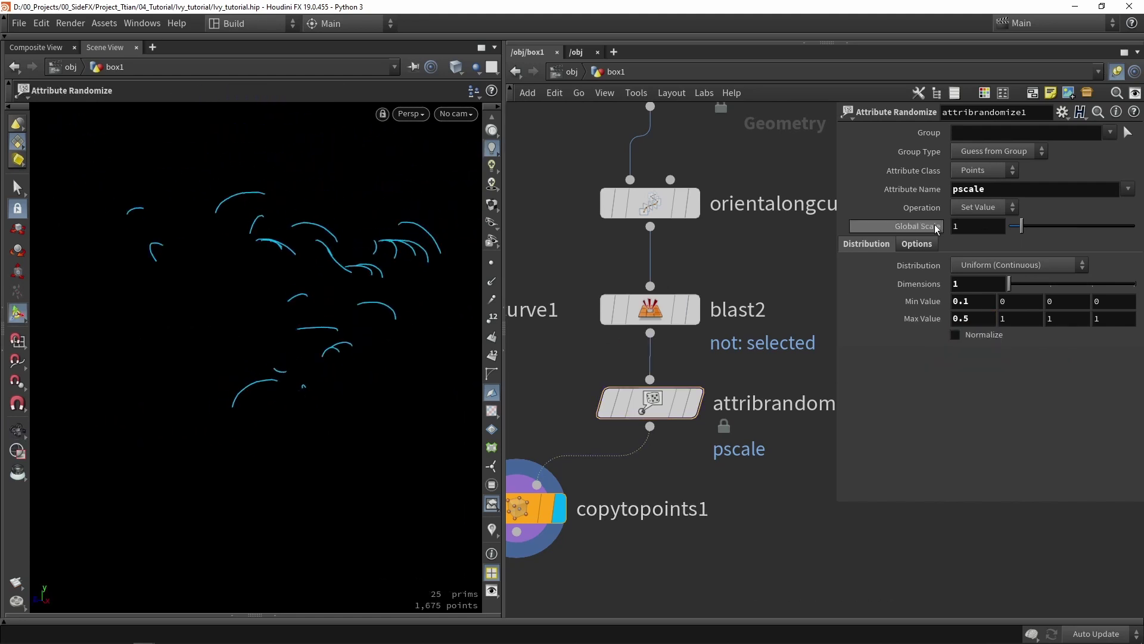
{"action": "mouse_move", "coordinate": [1021, 227]}
{"action": "left_mouse_down"}
{"action": "mouse_move", "coordinate": [1046, 229]}
{"action": "mouse_move", "coordinate": [1011, 230]}
{"action": "mouse_move", "coordinate": [1054, 228]}
{"action": "mouse_move", "coordinate": [1020, 230]}
{"action": "left_mouse_up"}
{"action": "key", "text": "Escape"}
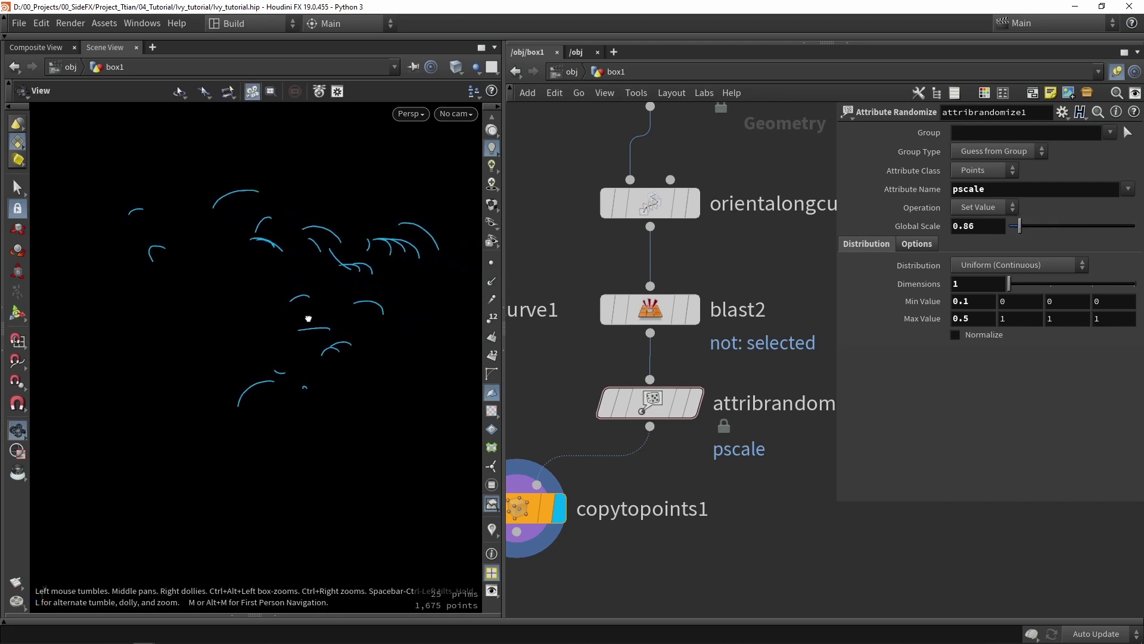
{"action": "left_click_drag", "start_coordinate": [308, 319], "coordinate": [378, 328]}
{"action": "key", "text": "Return"}
Step: Set both the yaw and the roll of the Orientation Along Curve node to 35
{"action": "scroll", "coordinate": [594, 256], "scroll_direction": "down", "scroll_amount": 2}
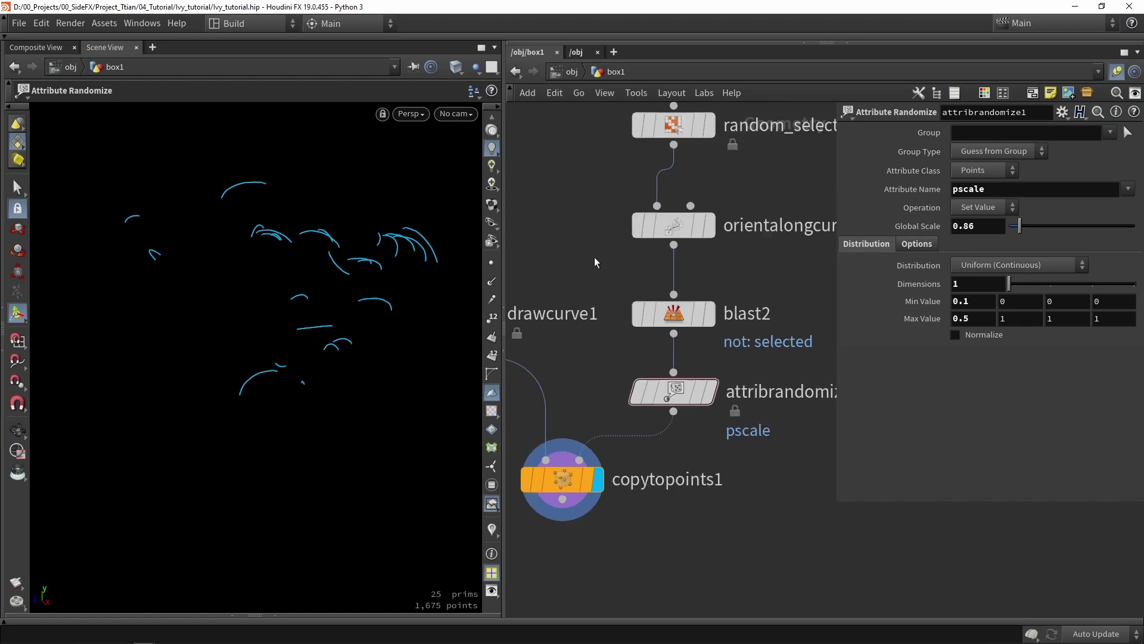
{"action": "left_click", "coordinate": [679, 227]}
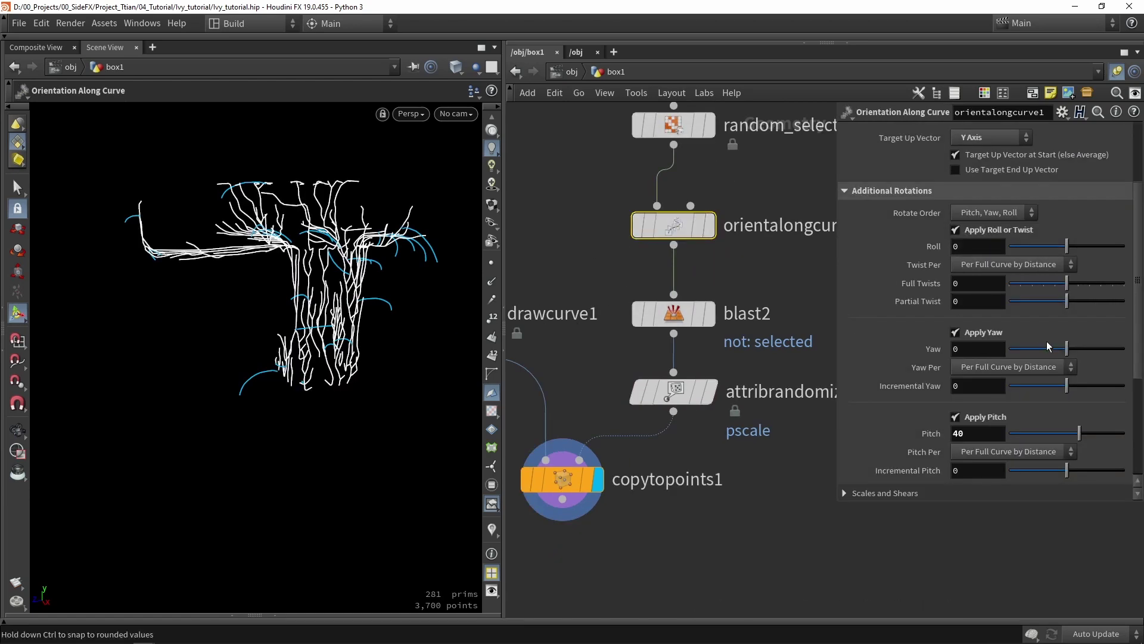
{"action": "mouse_move", "coordinate": [1090, 356]}
{"action": "left_mouse_down"}
{"action": "mouse_move", "coordinate": [1050, 357]}
{"action": "mouse_move", "coordinate": [1079, 359]}
{"action": "left_mouse_up"}
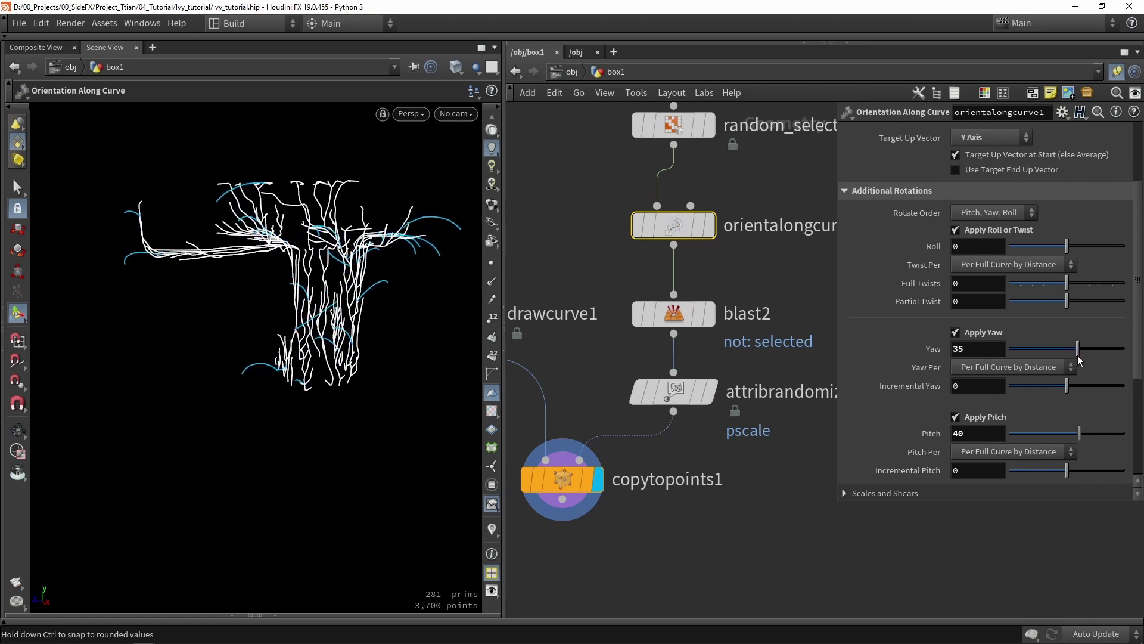
{"action": "left_click_drag", "start_coordinate": [1065, 250], "coordinate": [1078, 253]}
{"action": "key", "text": "Escape"}
{"action": "left_click_drag", "start_coordinate": [255, 327], "coordinate": [271, 299]}
{"action": "key", "text": "Escape"}
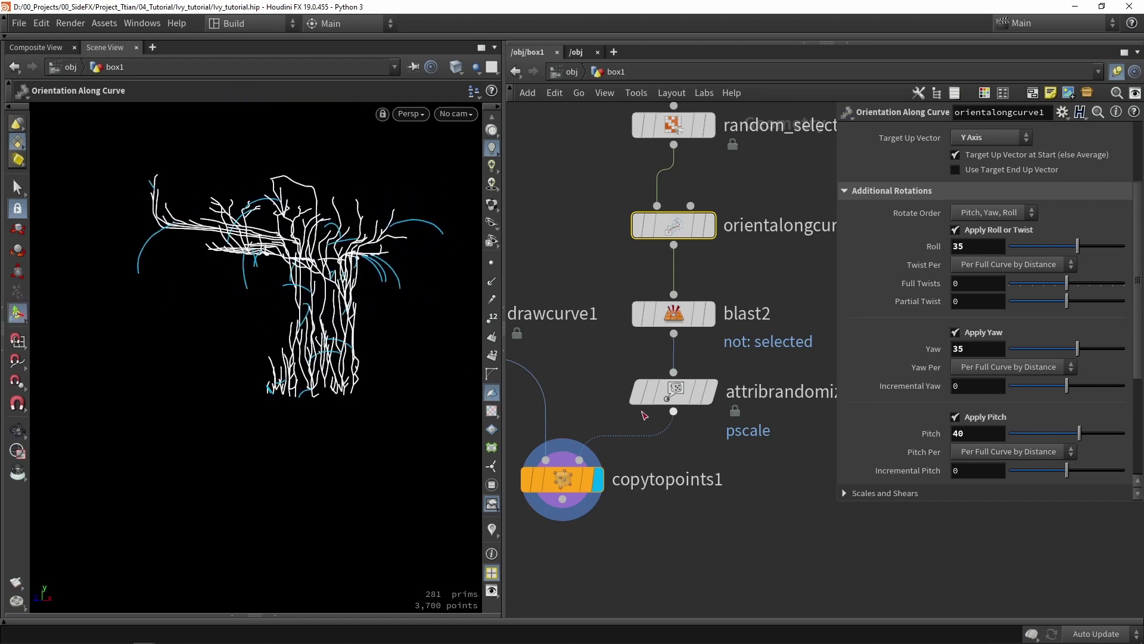
Step: Reduce the Attribute Randomize node's global scale to 0.43
{"action": "left_click", "coordinate": [685, 392]}
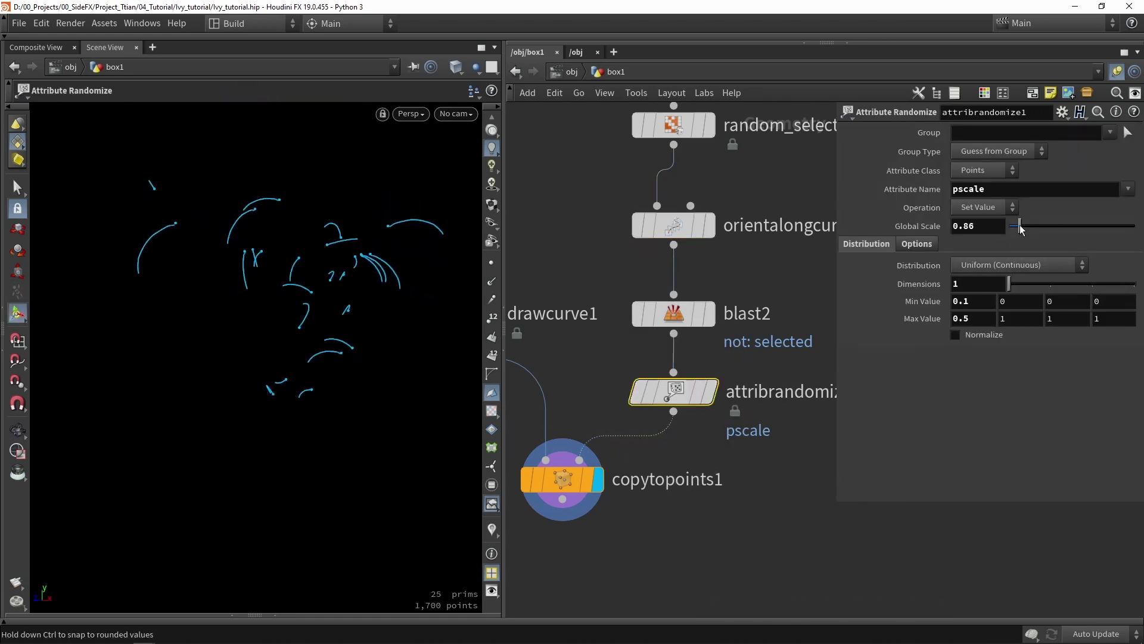
{"action": "left_click_drag", "start_coordinate": [1020, 229], "coordinate": [1013, 230]}
{"action": "scroll", "coordinate": [638, 418], "scroll_direction": "down", "scroll_amount": 6}
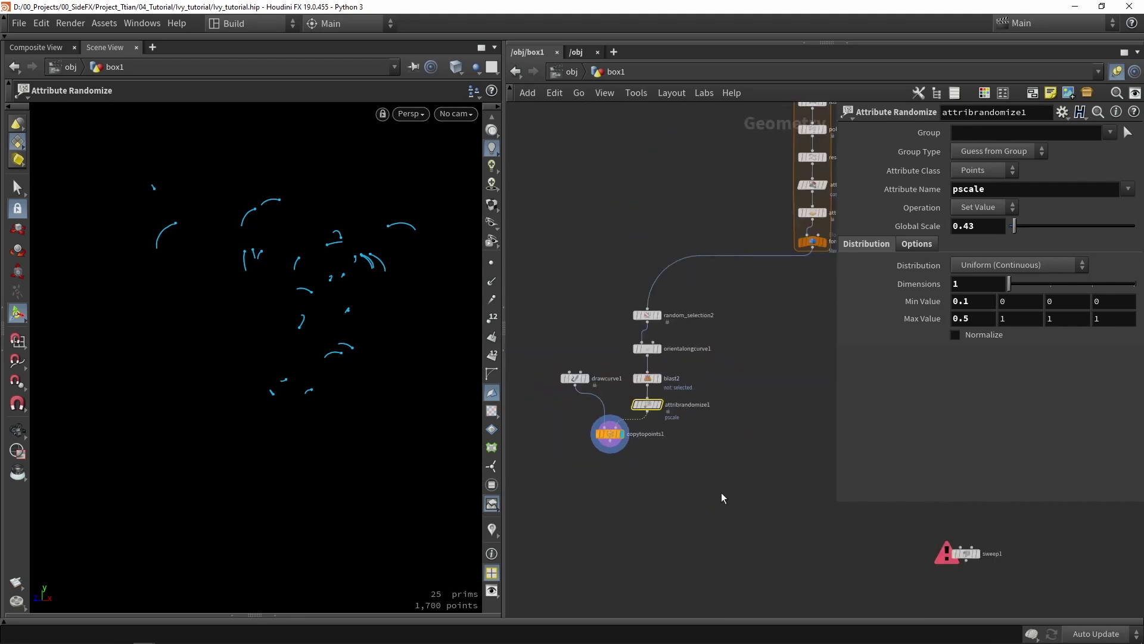
Step: Add a Merge node combining the copytopoints1 curves with the foreach_end1 ivy branches, and display the merged result
{"action": "key", "text": "Tab"}
{"action": "type", "text": "mer"}
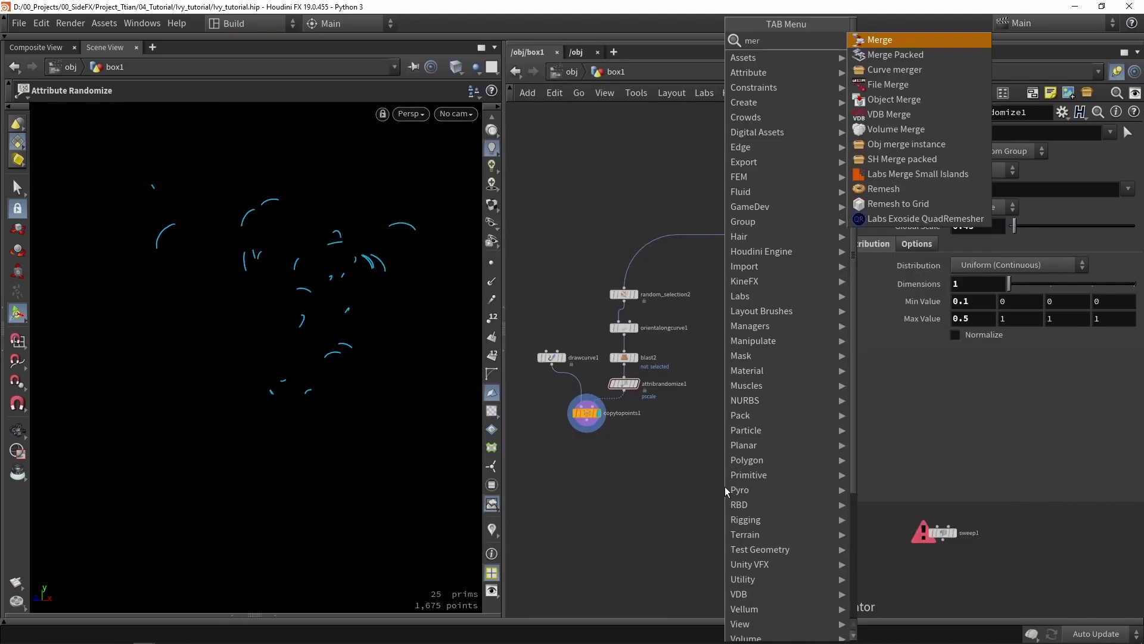
{"action": "key", "text": "Return"}
{"action": "left_click", "coordinate": [725, 487]}
{"action": "left_click_drag", "start_coordinate": [586, 427], "coordinate": [724, 480]}
{"action": "left_click_drag", "start_coordinate": [790, 233], "coordinate": [749, 475]}
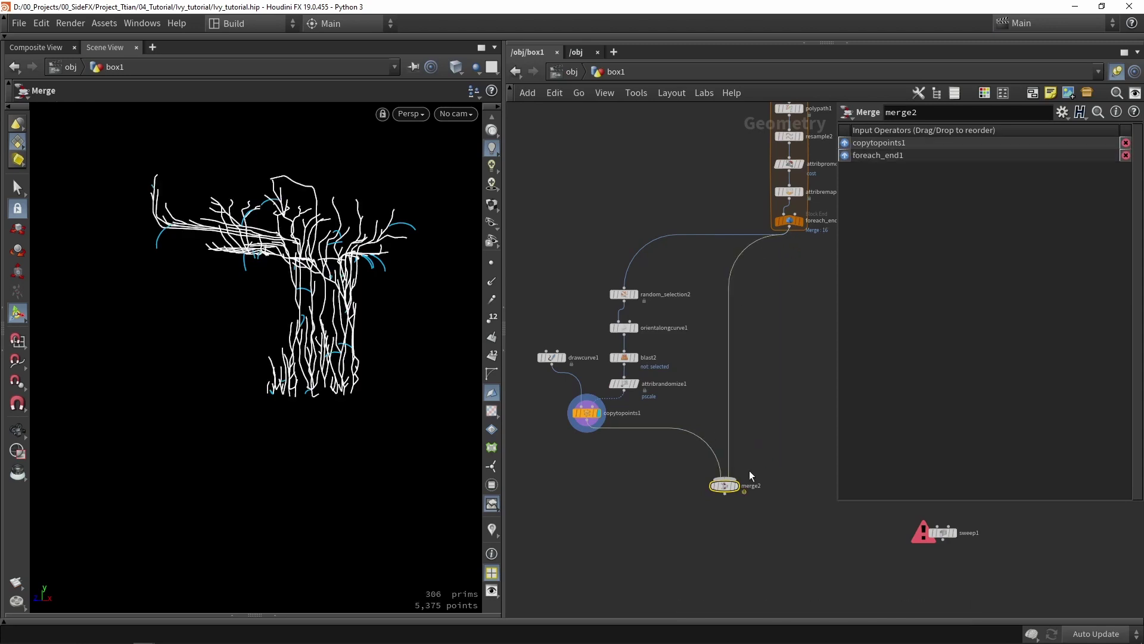
{"action": "left_click", "coordinate": [738, 487]}
Step: Examine how the copied side branches sit on the merged ivy from several viewing angles
{"action": "key", "text": "Escape"}
{"action": "mouse_move", "coordinate": [250, 377]}
{"action": "left_mouse_down"}
{"action": "mouse_move", "coordinate": [141, 384]}
{"action": "mouse_move", "coordinate": [255, 373]}
{"action": "mouse_move", "coordinate": [230, 383]}
{"action": "left_mouse_up"}
{"action": "key", "text": "Escape"}
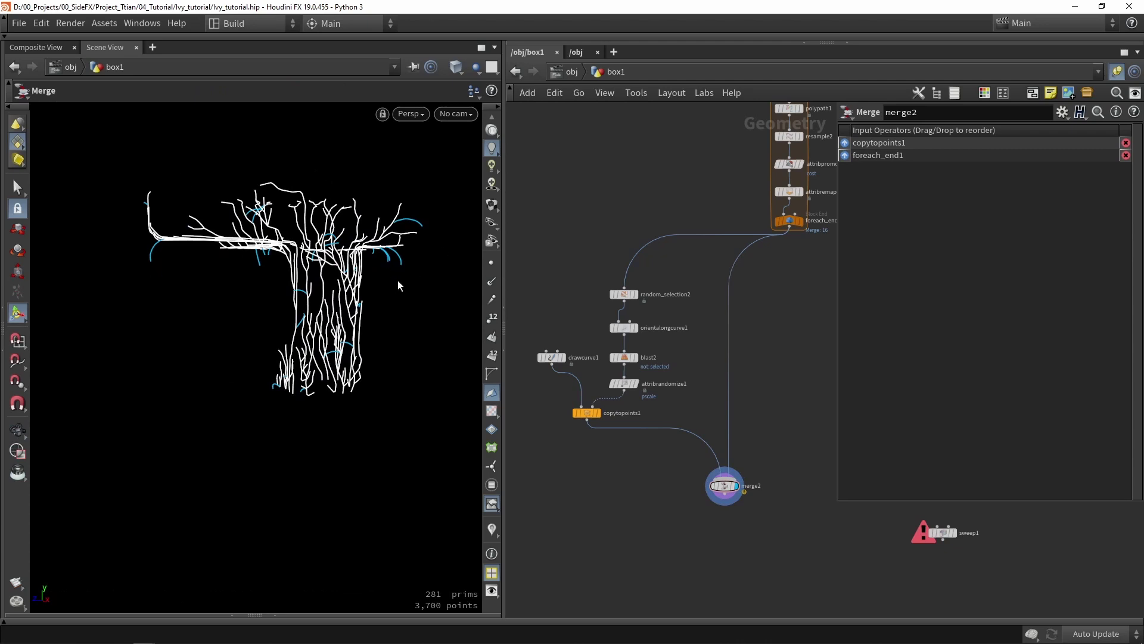
{"action": "key", "text": "Escape"}
{"action": "left_click_drag", "start_coordinate": [398, 280], "coordinate": [427, 312]}
{"action": "key", "text": "Escape"}
{"action": "key", "text": "Escape"}
{"action": "left_click_drag", "start_coordinate": [338, 290], "coordinate": [383, 287]}
{"action": "key", "text": "Escape"}
Step: Display the copytopoints1 result with its points shown and examine the point density of the copied curves
{"action": "middle_click_drag", "start_coordinate": [621, 452], "coordinate": [627, 370]}
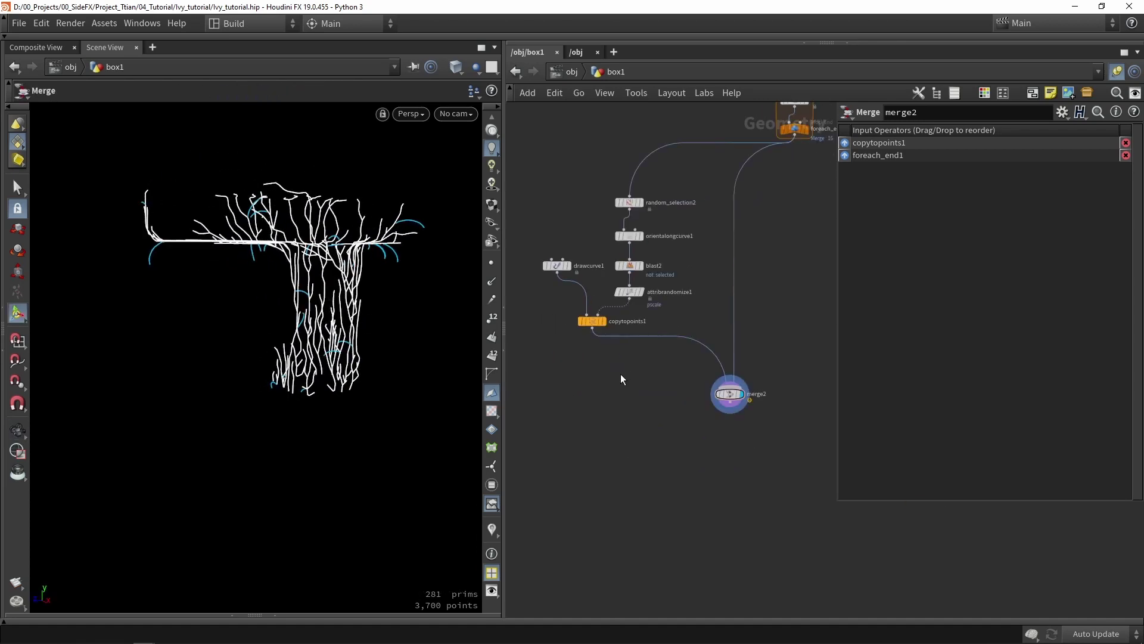
{"action": "scroll", "coordinate": [607, 382], "scroll_direction": "up", "scroll_amount": 3}
{"action": "key", "text": "r"}
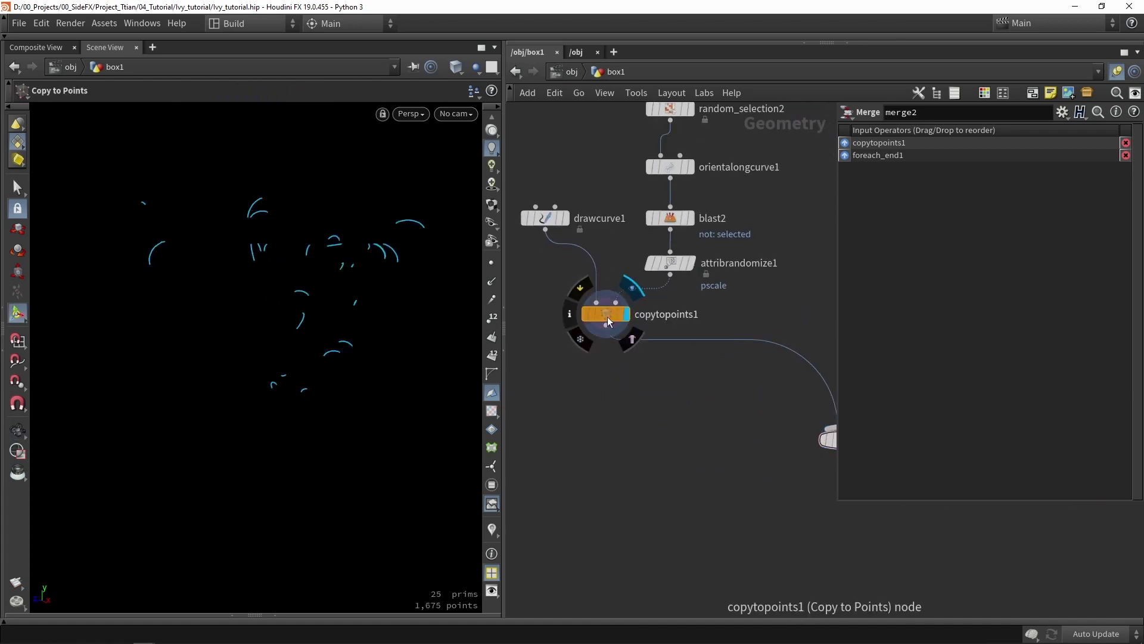
{"action": "left_click", "coordinate": [608, 322]}
{"action": "key", "text": "Escape"}
{"action": "scroll", "coordinate": [357, 255], "scroll_direction": "up", "scroll_amount": 10}
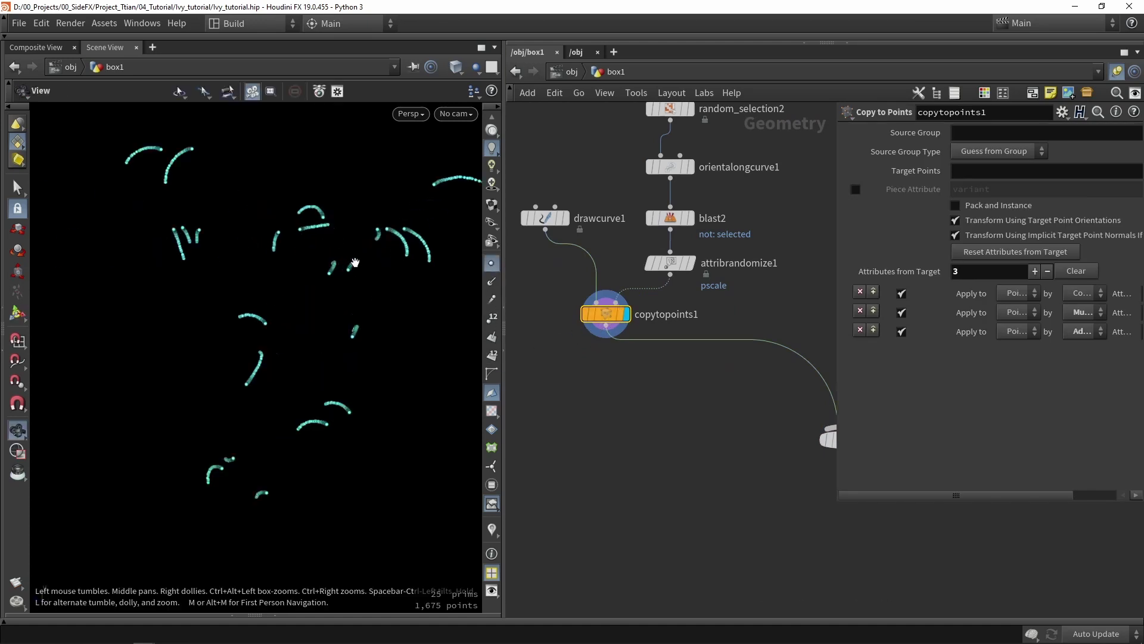
{"action": "key", "text": "Return"}
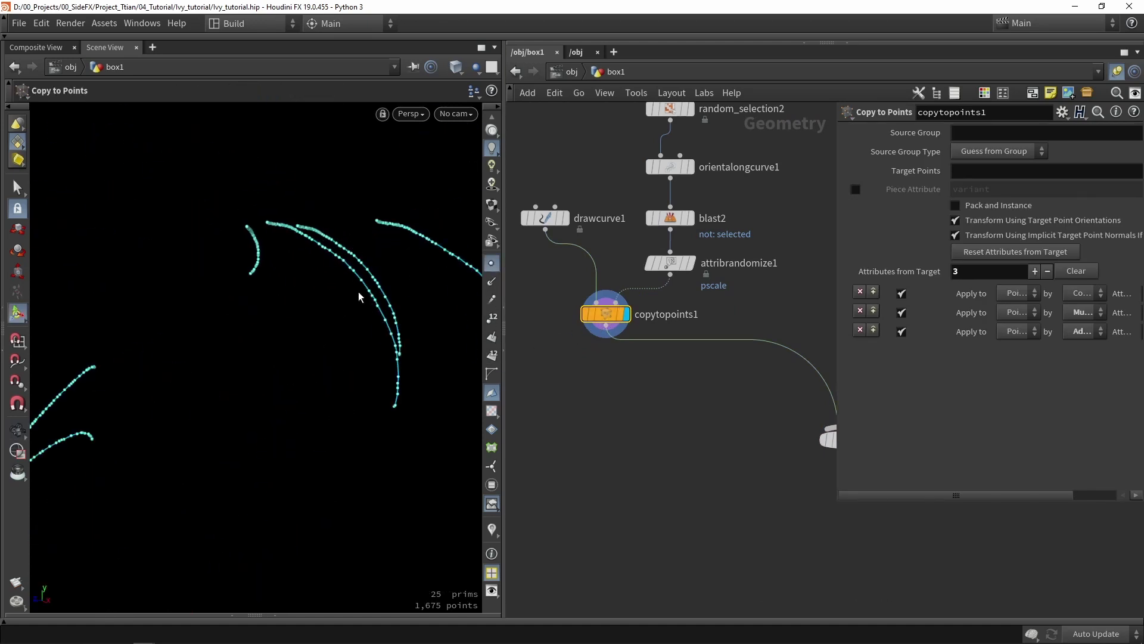
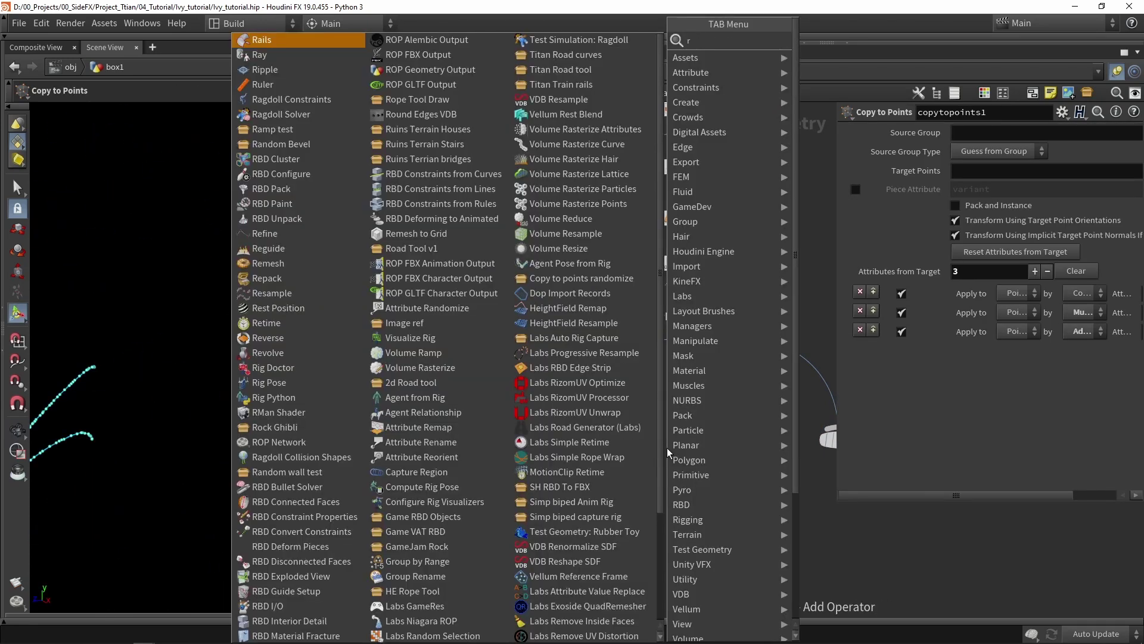
Step: Insert a Resample node between copytopoints1 and merge2
{"action": "type", "text": "resn"}
{"action": "key", "text": "BackSpace"}
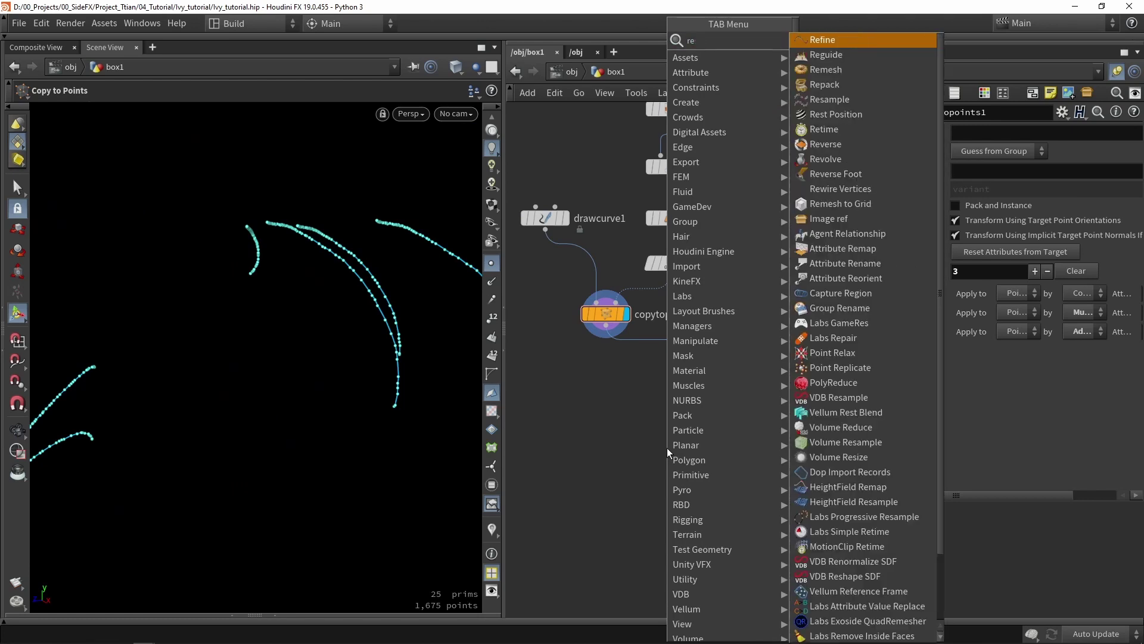
{"action": "type", "text": "a"}
{"action": "key", "text": "Return"}
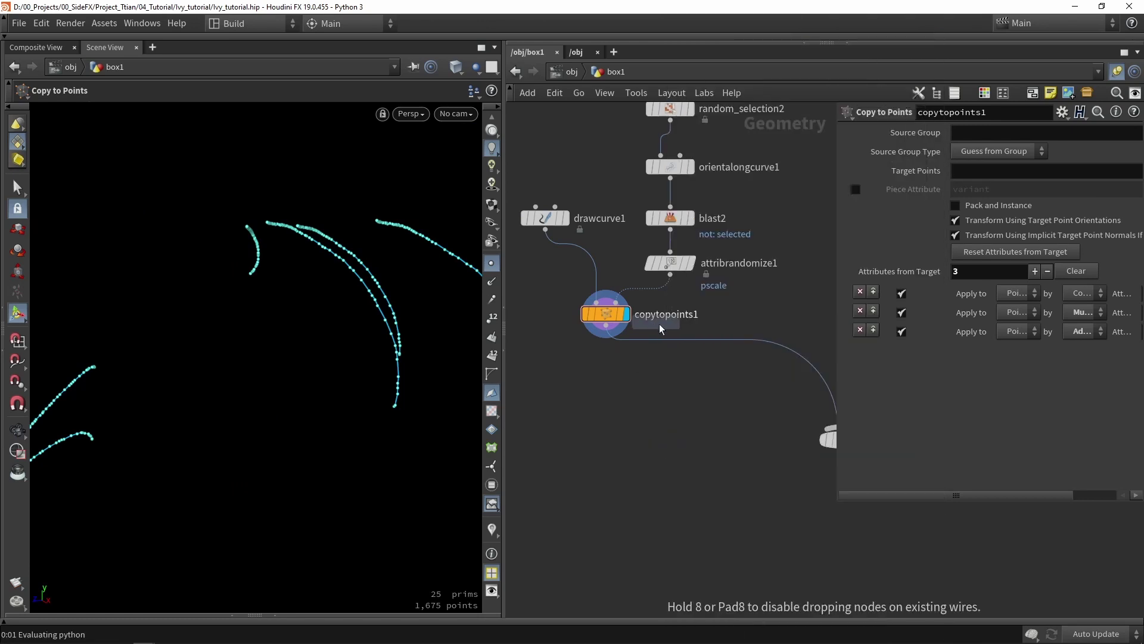
{"action": "left_click", "coordinate": [698, 355]}
{"action": "scroll", "coordinate": [715, 358], "scroll_direction": "up", "scroll_amount": 2}
{"action": "scroll", "coordinate": [722, 363], "scroll_direction": "down", "scroll_amount": 2}
{"action": "left_click_drag", "start_coordinate": [725, 366], "coordinate": [631, 372]}
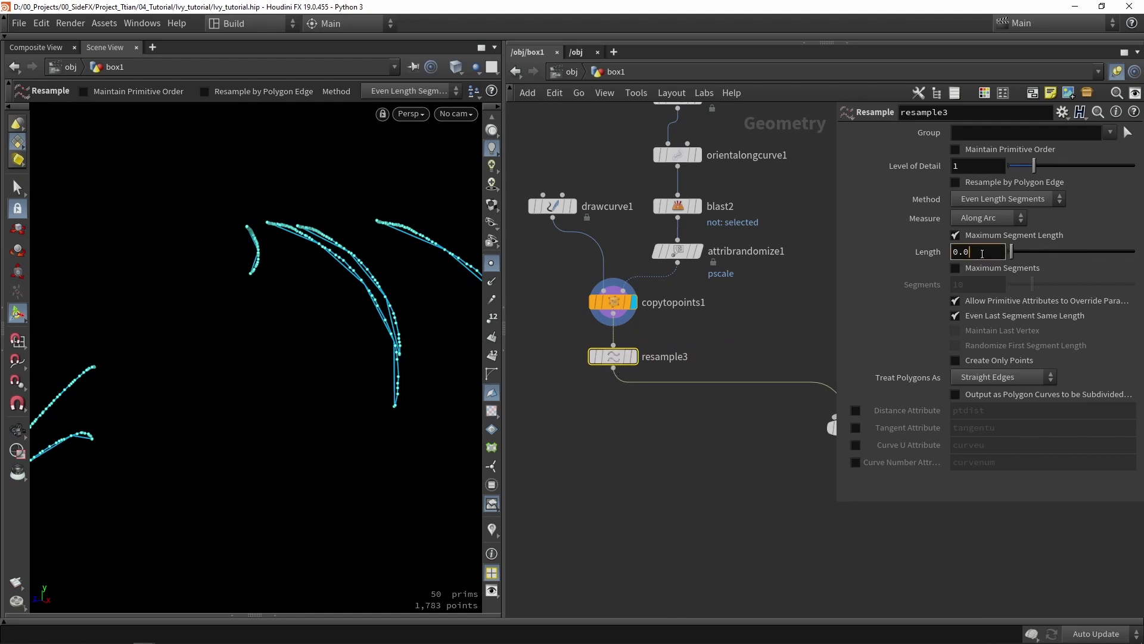
Step: Set the maximum segment length of the new Resample node to 0.05 and display the resampled curves
{"action": "left_click", "coordinate": [982, 253]}
{"action": "type", "text": "0.05"}
{"action": "key", "text": "Return"}
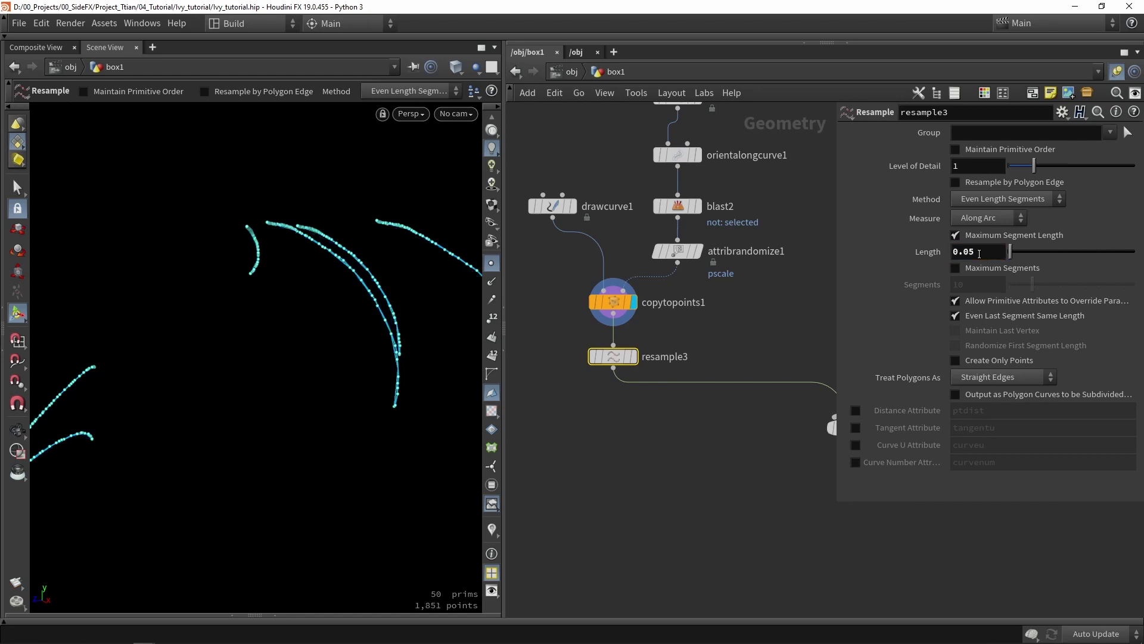
{"action": "left_click", "coordinate": [634, 356]}
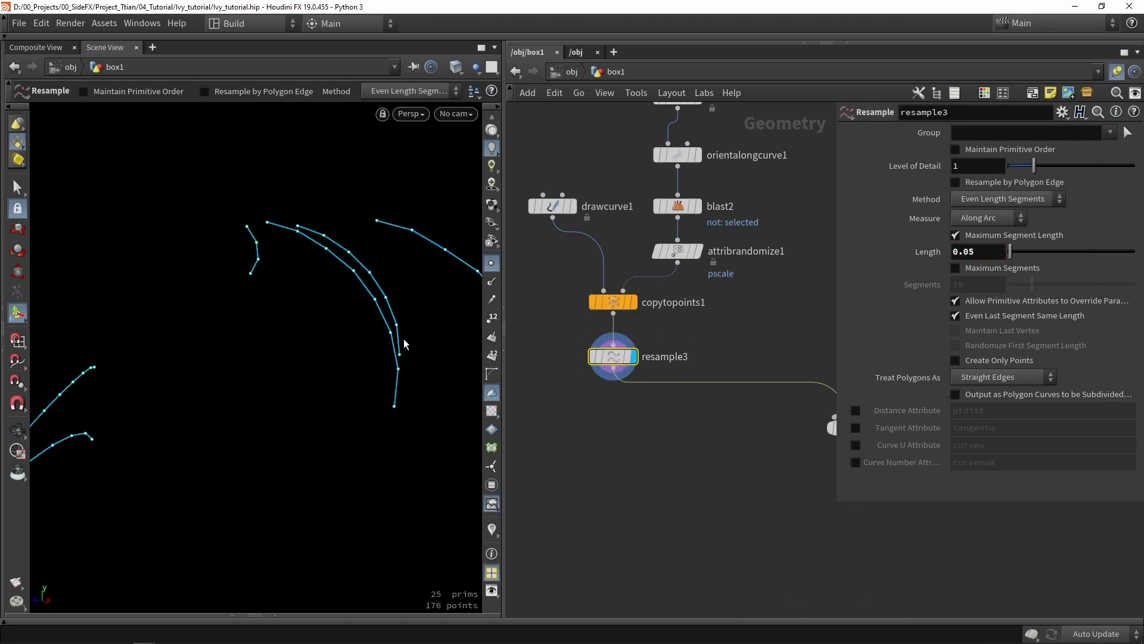
{"action": "key", "text": "Escape"}
{"action": "scroll", "coordinate": [239, 321], "scroll_direction": "down", "scroll_amount": 3}
{"action": "left_click_drag", "start_coordinate": [239, 321], "coordinate": [429, 382]}
Step: Display the merge2 result without the point markers
{"action": "middle_click_drag", "start_coordinate": [854, 426], "coordinate": [764, 286]}
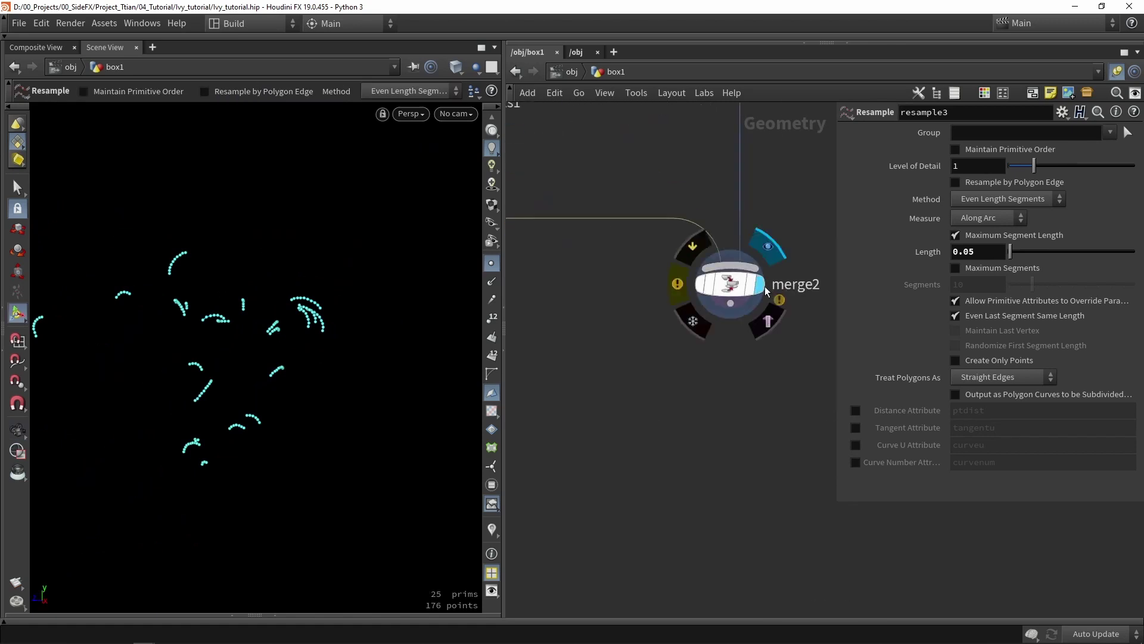
{"action": "left_click", "coordinate": [764, 286]}
{"action": "scroll", "coordinate": [656, 382], "scroll_direction": "down", "scroll_amount": 3}
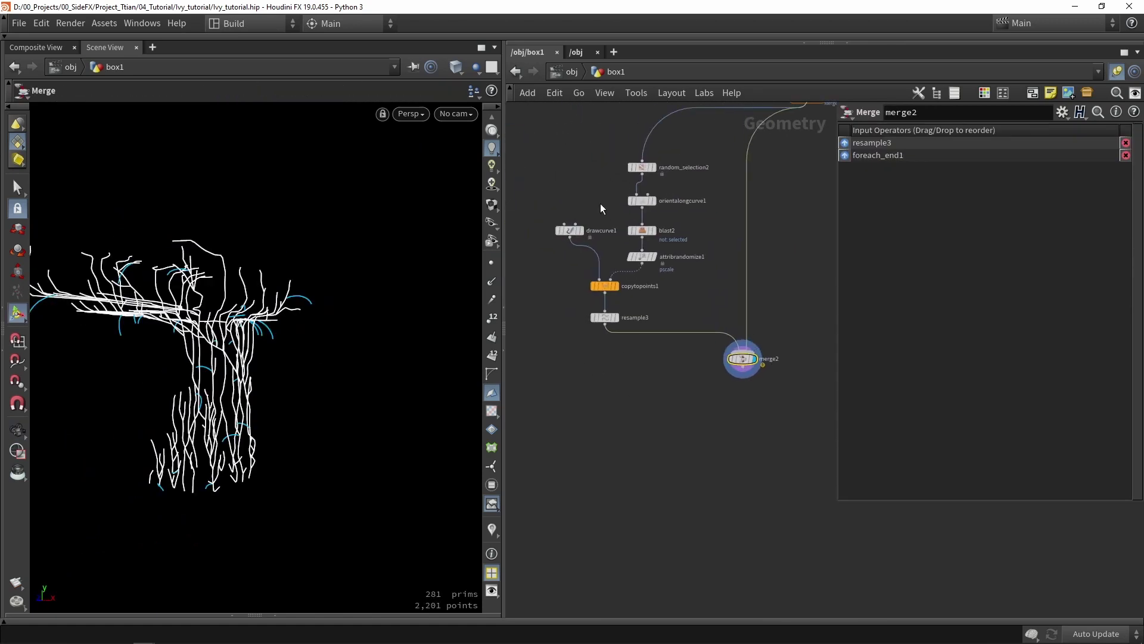
Step: Turn off the selection colouring on the random_selection2 node and check the merged ivy
{"action": "scroll", "coordinate": [609, 185], "scroll_direction": "up", "scroll_amount": 3}
{"action": "left_click", "coordinate": [674, 153]}
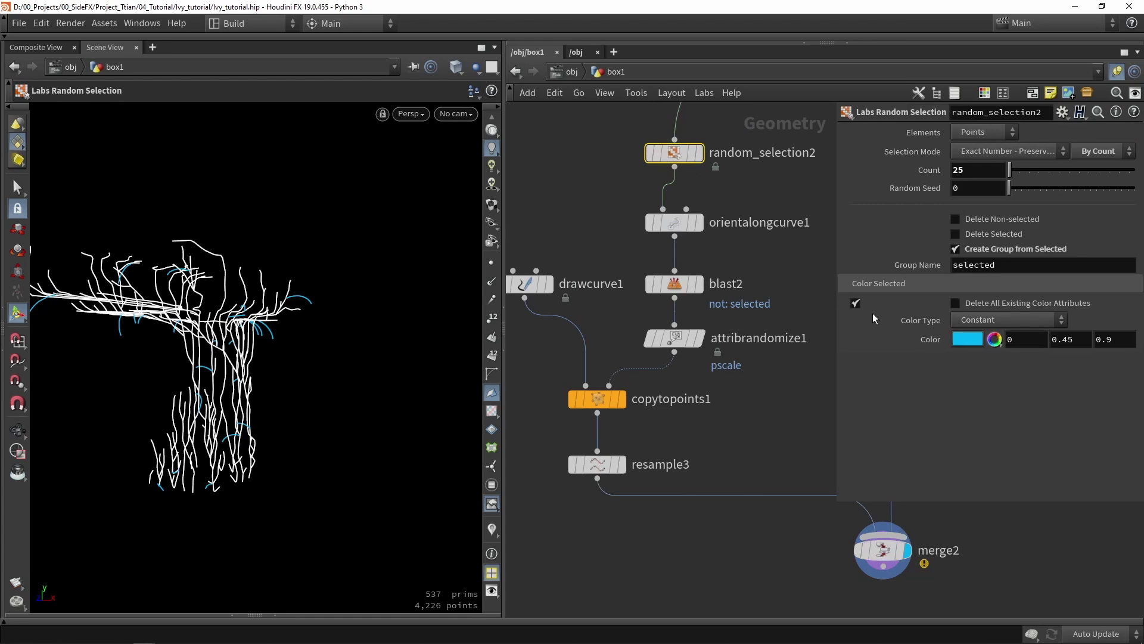
{"action": "left_click", "coordinate": [857, 303]}
{"action": "middle_click_drag", "start_coordinate": [748, 456], "coordinate": [707, 354]}
{"action": "scroll", "coordinate": [707, 354], "scroll_direction": "down", "scroll_amount": 2}
{"action": "left_click", "coordinate": [788, 395]}
{"action": "key", "text": "Escape"}
{"action": "left_click_drag", "start_coordinate": [96, 417], "coordinate": [378, 418]}
{"action": "scroll", "coordinate": [674, 436], "scroll_direction": "down", "scroll_amount": 2}
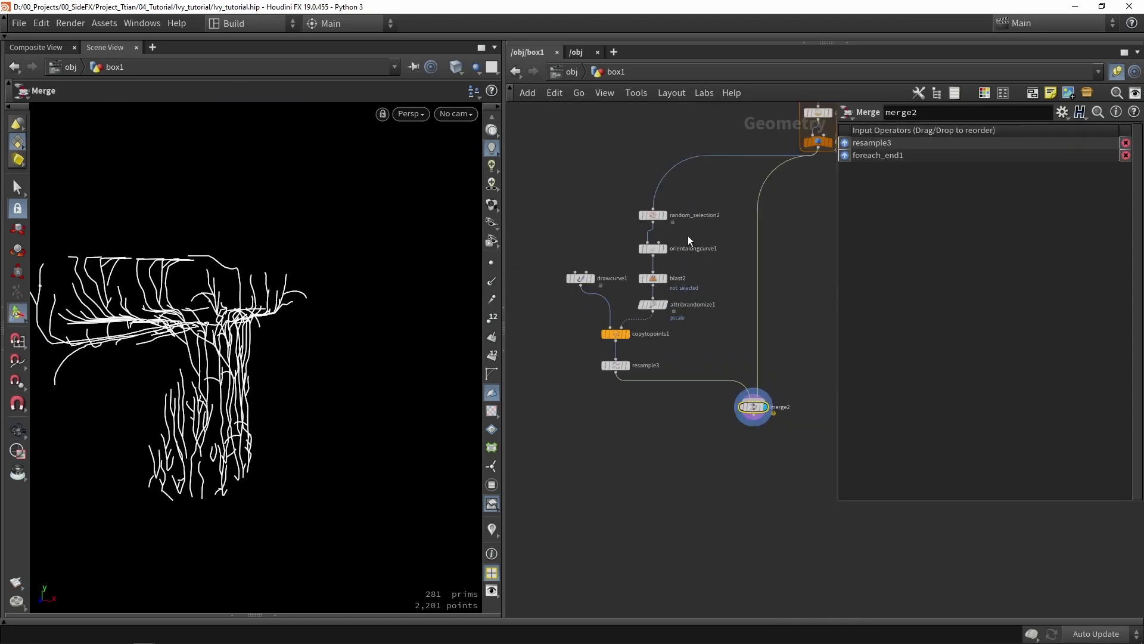
Step: Try raising the random_selection2 point count to 429 and inspect the side branches on the ivy
{"action": "left_click", "coordinate": [653, 216]}
{"action": "mouse_move", "coordinate": [1017, 171]}
{"action": "left_mouse_down"}
{"action": "mouse_move", "coordinate": [1043, 170]}
{"action": "mouse_move", "coordinate": [1017, 177]}
{"action": "left_mouse_up"}
{"action": "key", "text": "Escape"}
{"action": "left_click_drag", "start_coordinate": [131, 435], "coordinate": [304, 394]}
{"action": "key", "text": "Return"}
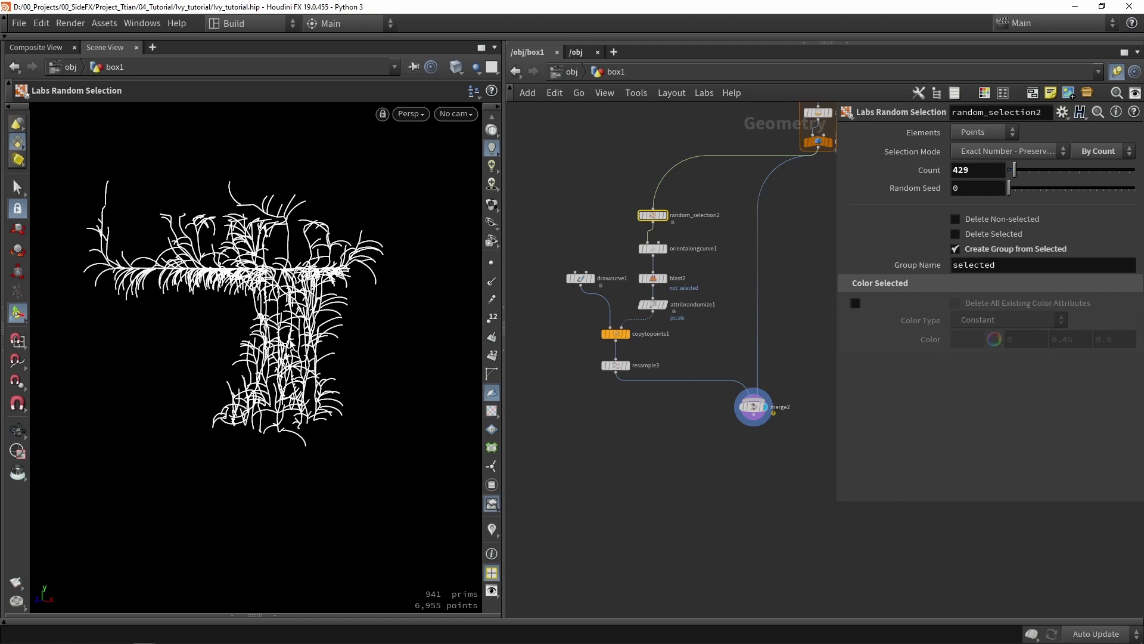
{"action": "left_click_drag", "start_coordinate": [321, 327], "coordinate": [202, 326]}
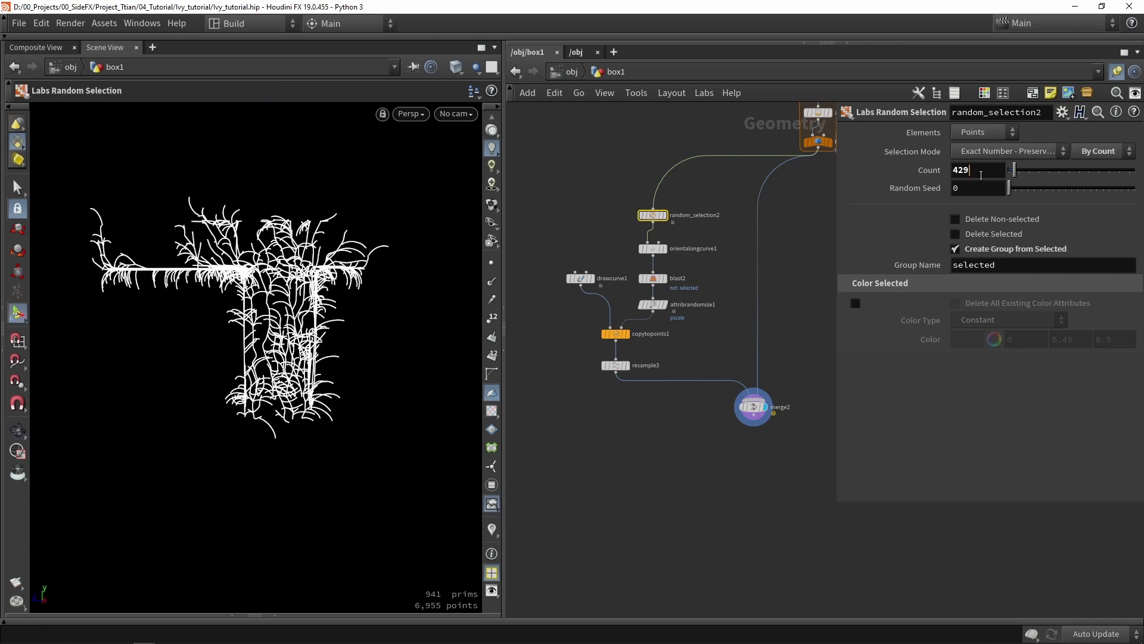
Step: Set the random_selection2 point count to 30 and review the ivy branches
{"action": "type", "text": "30"}
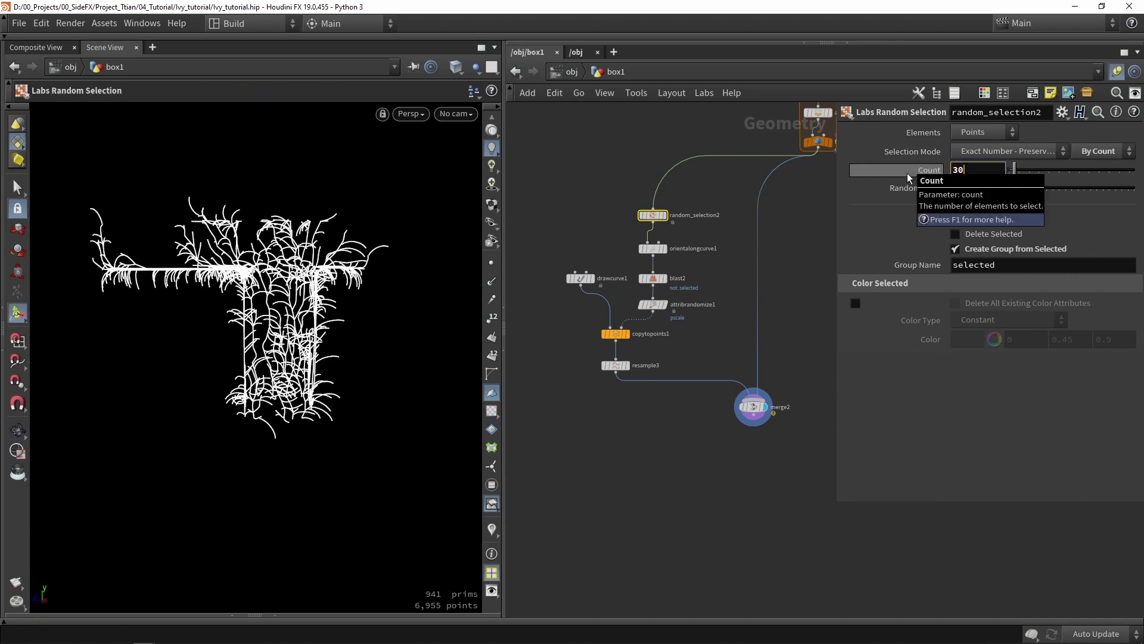
{"action": "key", "text": "Return"}
{"action": "mouse_move", "coordinate": [369, 335]}
{"action": "left_mouse_down"}
{"action": "mouse_move", "coordinate": [186, 335]}
{"action": "mouse_move", "coordinate": [371, 332]}
{"action": "left_mouse_up"}
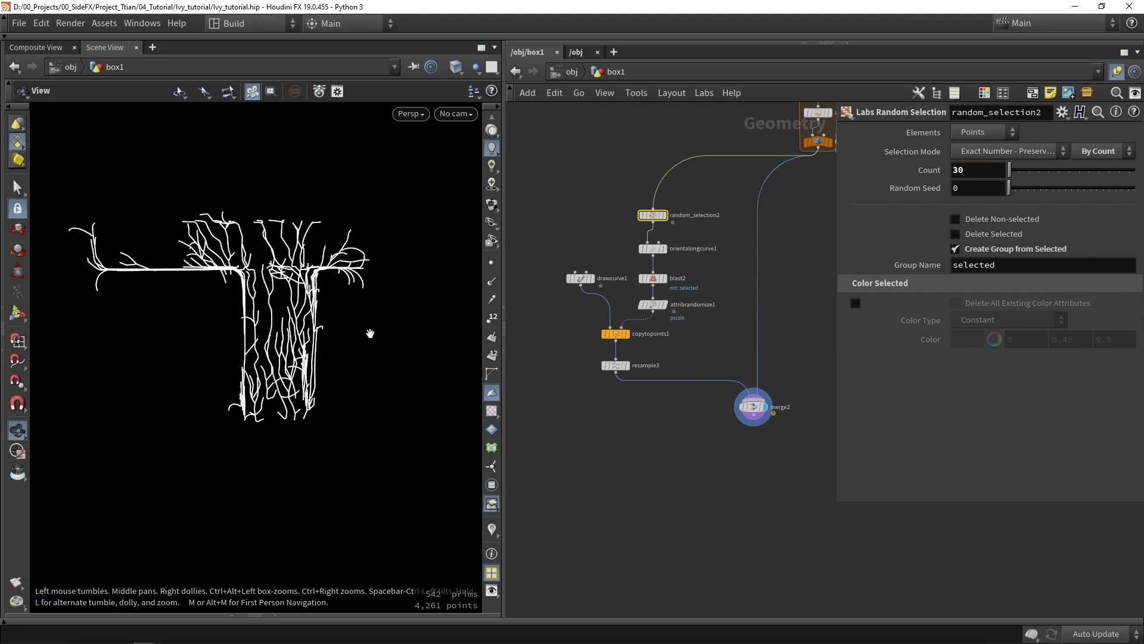
{"action": "left_click_drag", "start_coordinate": [715, 341], "coordinate": [740, 360]}
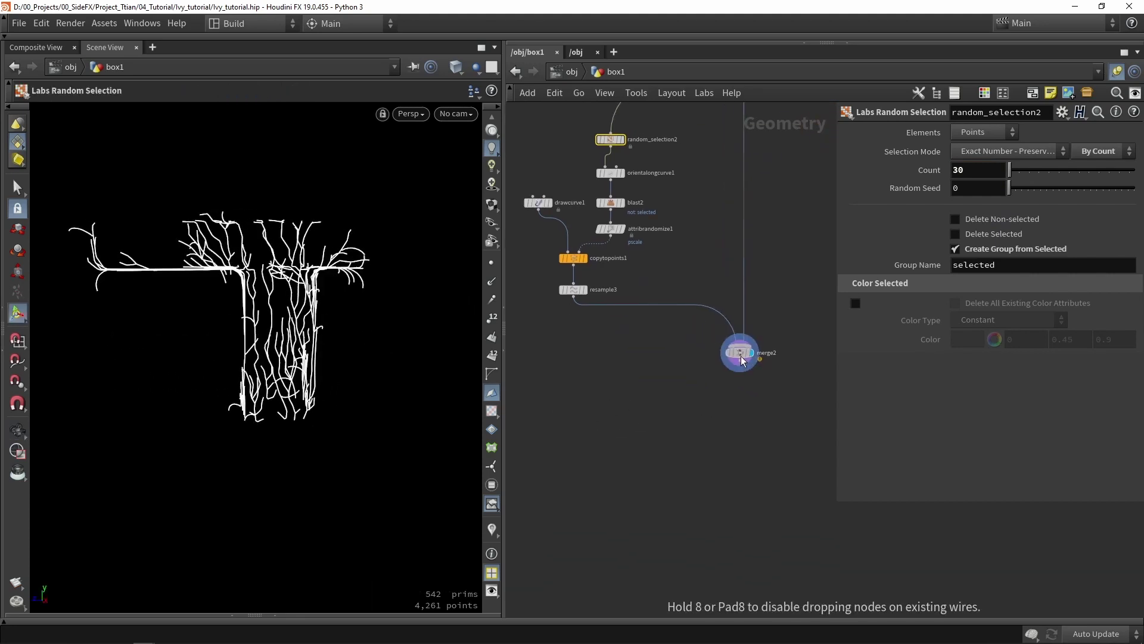
{"action": "middle_click_drag", "start_coordinate": [740, 360], "coordinate": [699, 412]}
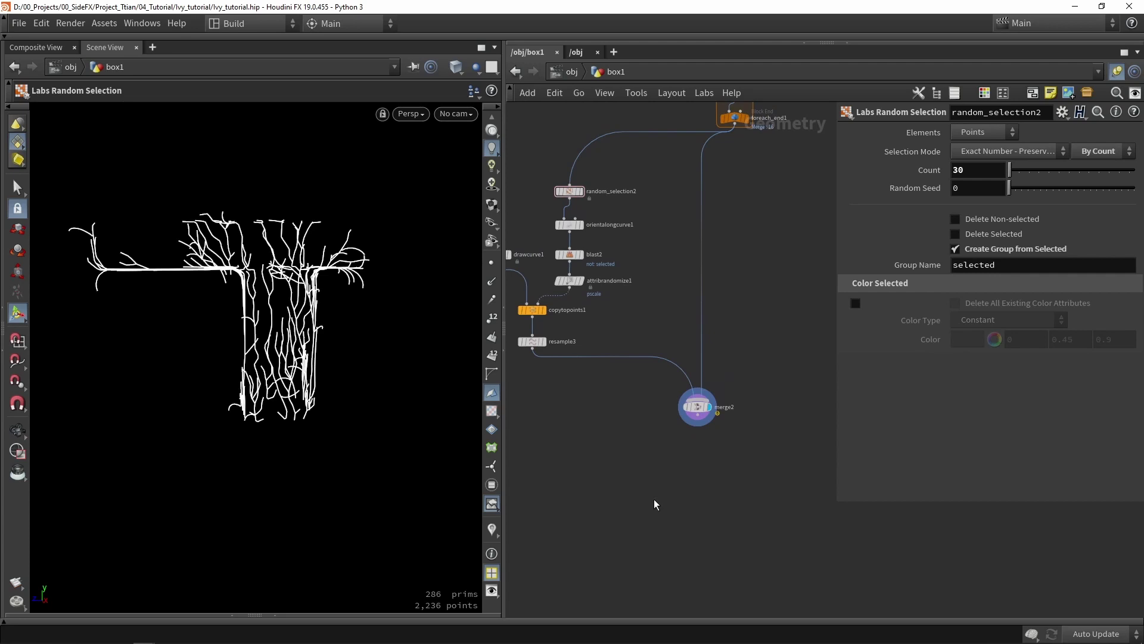
{"action": "left_click_drag", "start_coordinate": [327, 409], "coordinate": [216, 308]}
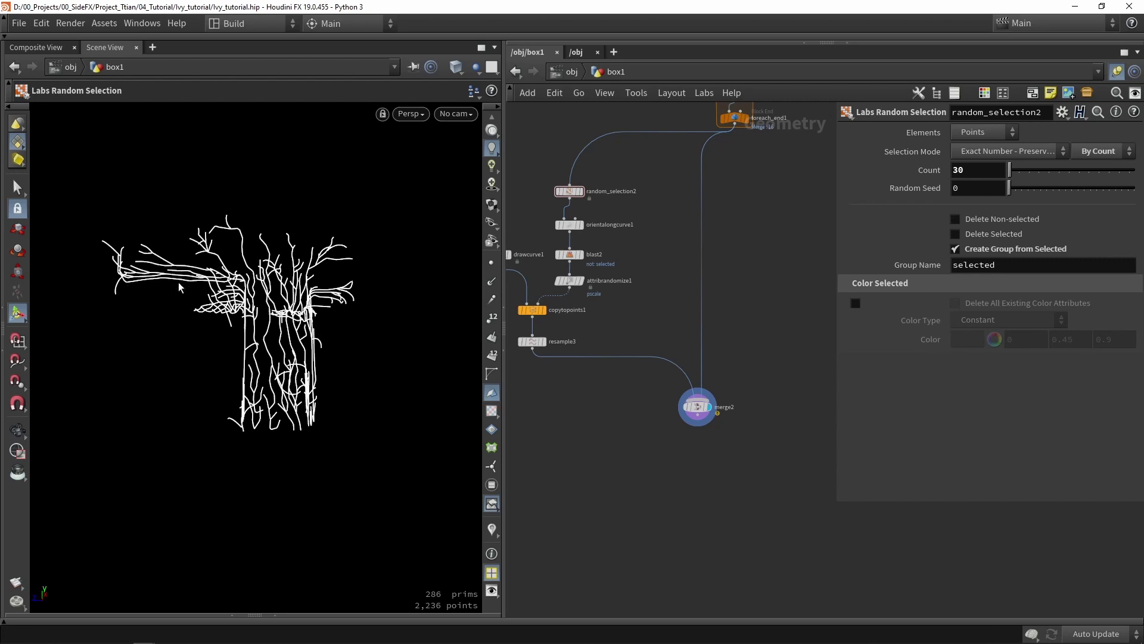
{"action": "left_click_drag", "start_coordinate": [189, 395], "coordinate": [334, 346], "text": "alt"}
Step: Display the INPUT_Remeshed null near the start of the node chain
{"action": "middle_click_drag", "start_coordinate": [744, 368], "coordinate": [705, 403]}
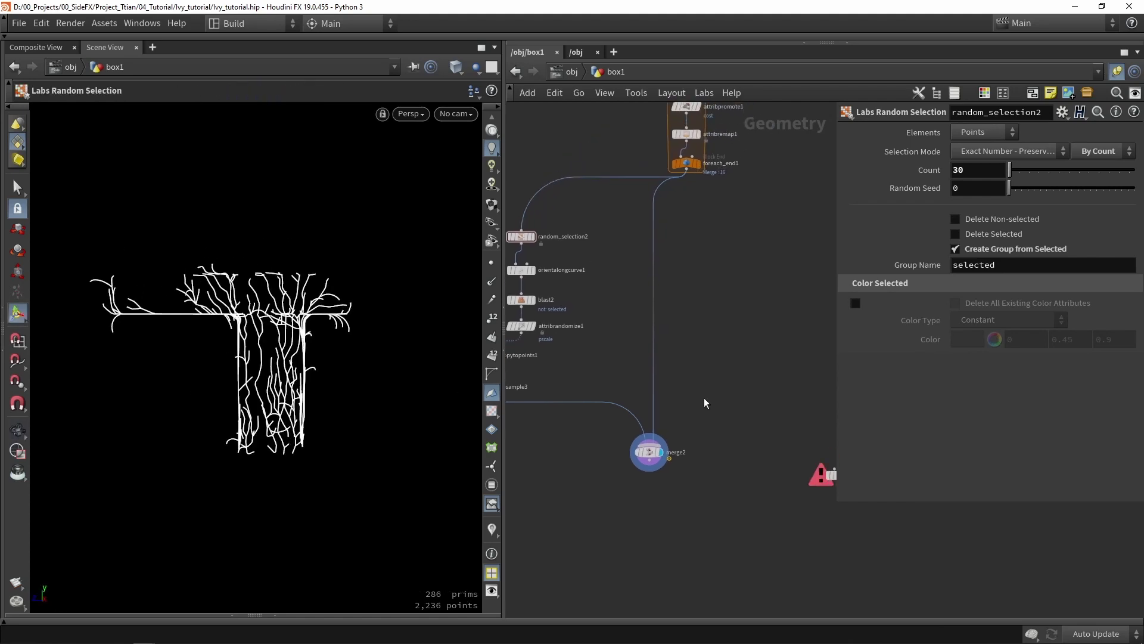
{"action": "middle_click_drag", "start_coordinate": [703, 398], "coordinate": [703, 438]}
{"action": "scroll", "coordinate": [715, 333], "scroll_direction": "down", "scroll_amount": 3}
{"action": "scroll", "coordinate": [676, 277], "scroll_direction": "up", "scroll_amount": 6}
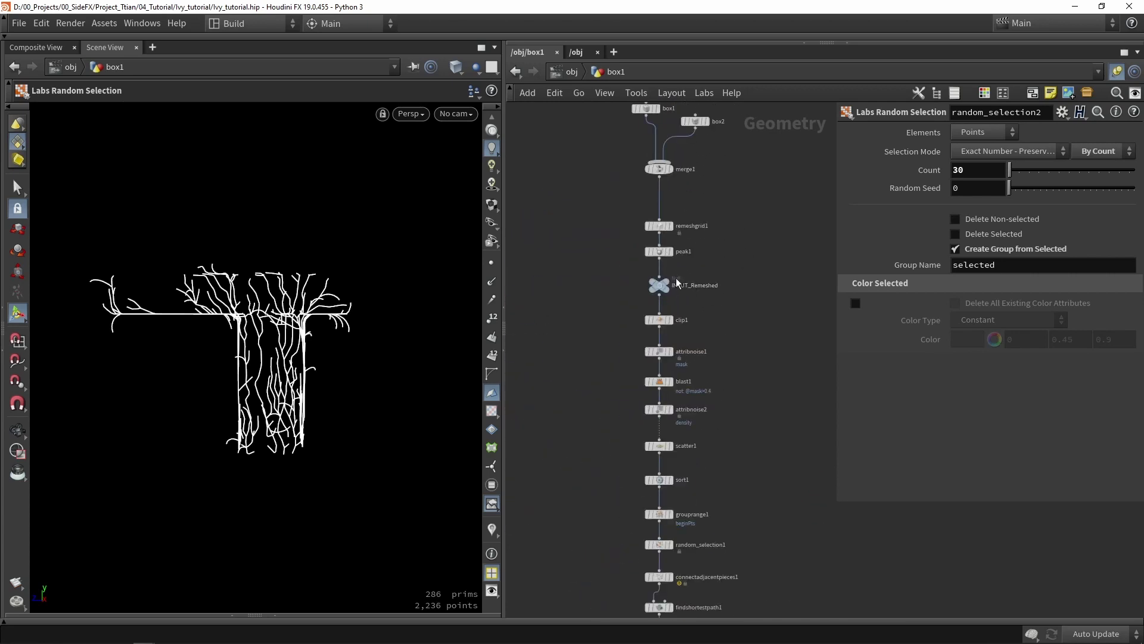
{"action": "left_click", "coordinate": [676, 260]}
{"action": "left_click", "coordinate": [645, 306]}
{"action": "scroll", "coordinate": [646, 307], "scroll_direction": "down", "scroll_amount": 3}
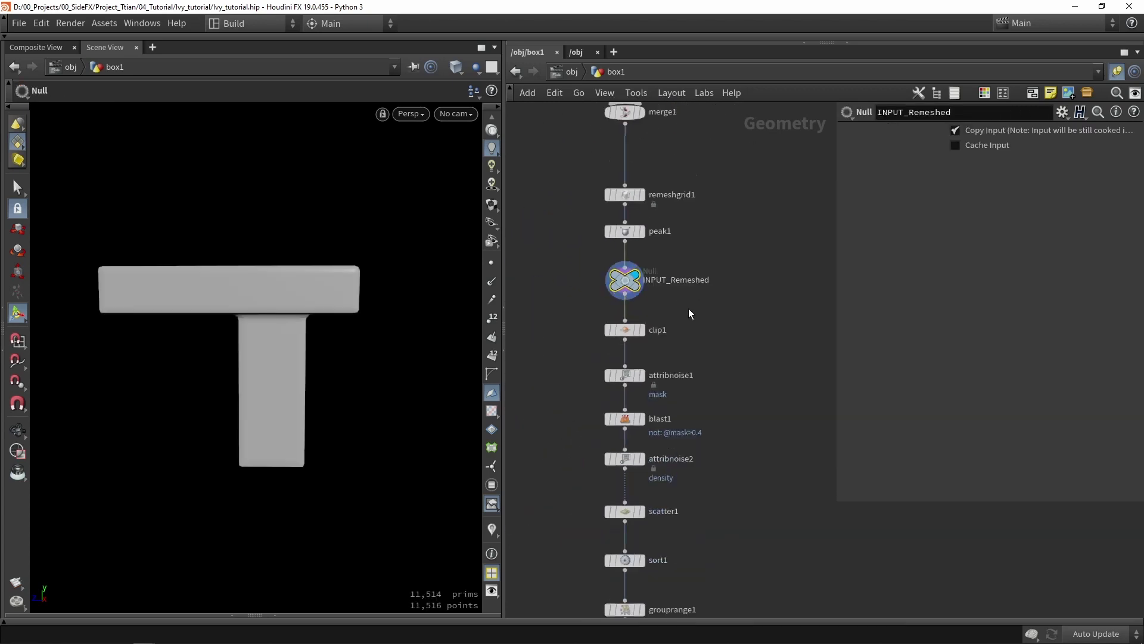
Step: Add an Object Merge node and reference INPUT_Remeshed as its object
{"action": "key", "text": "Tab"}
{"action": "type", "text": "obj"}
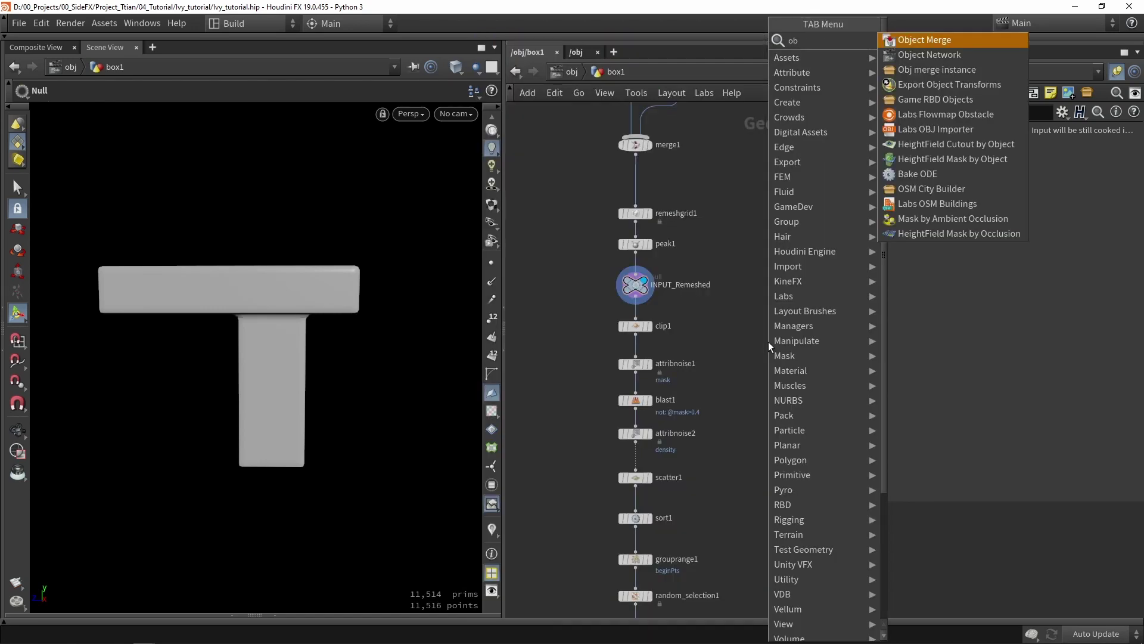
{"action": "key", "text": "Return"}
{"action": "left_click", "coordinate": [771, 341]}
{"action": "scroll", "coordinate": [771, 341], "scroll_direction": "up", "scroll_amount": 3}
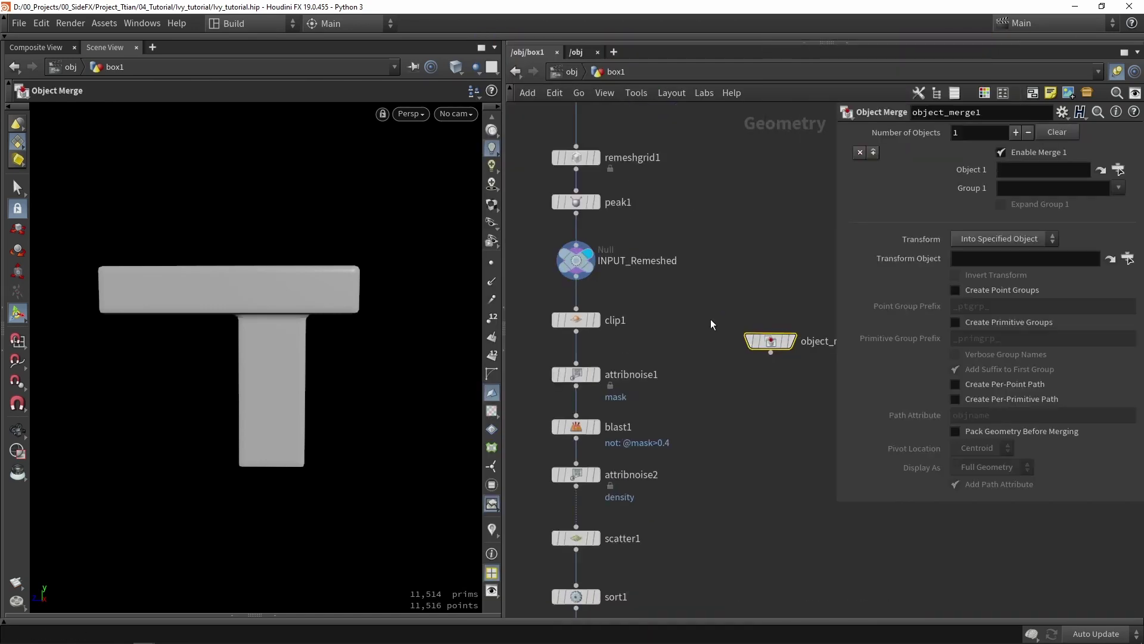
{"action": "left_click_drag", "start_coordinate": [603, 260], "coordinate": [1043, 170]}
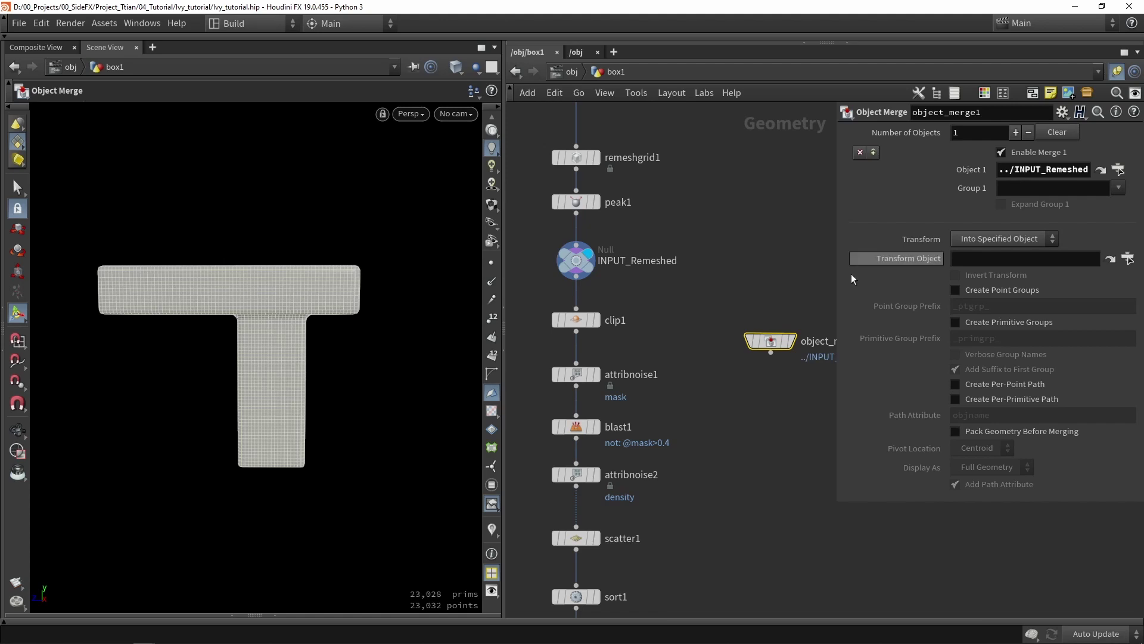
Step: Display the object_merge1 node and move it down the network beside merge2
{"action": "left_click", "coordinate": [787, 341]}
{"action": "left_click_drag", "start_coordinate": [769, 346], "coordinate": [730, 335]}
{"action": "scroll", "coordinate": [742, 298], "scroll_direction": "down", "scroll_amount": 2}
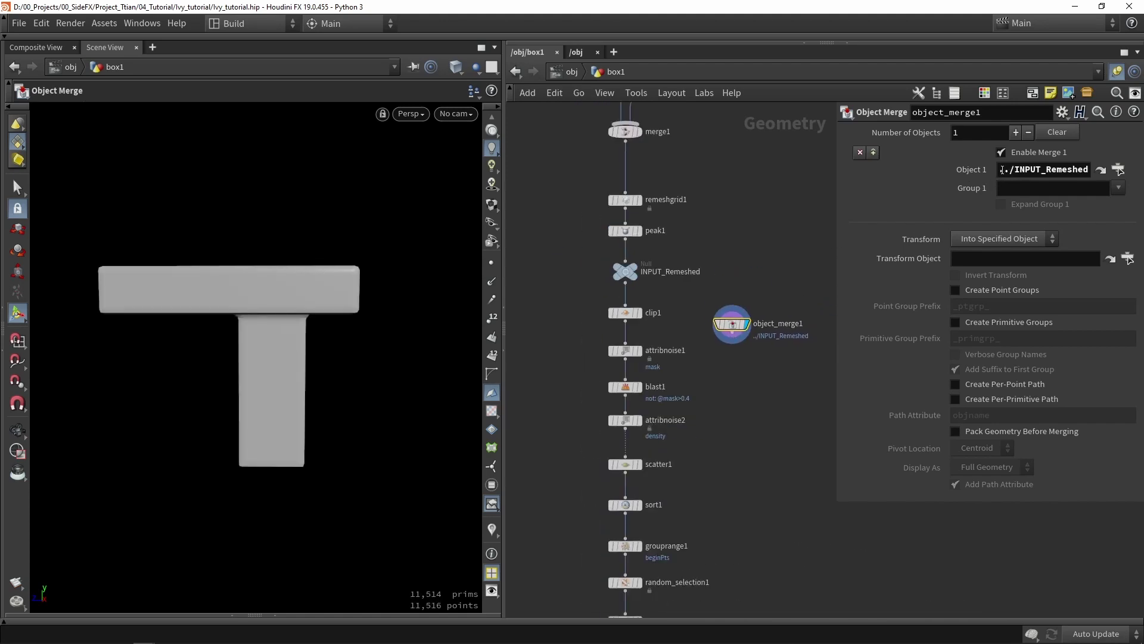
{"action": "double_click", "coordinate": [1032, 166]}
{"action": "left_click_drag", "start_coordinate": [733, 327], "coordinate": [656, 334]}
{"action": "scroll", "coordinate": [677, 164], "scroll_direction": "down", "scroll_amount": 4}
{"action": "scroll", "coordinate": [674, 331], "scroll_direction": "up", "scroll_amount": 4}
{"action": "scroll", "coordinate": [693, 356], "scroll_direction": "down", "scroll_amount": 3}
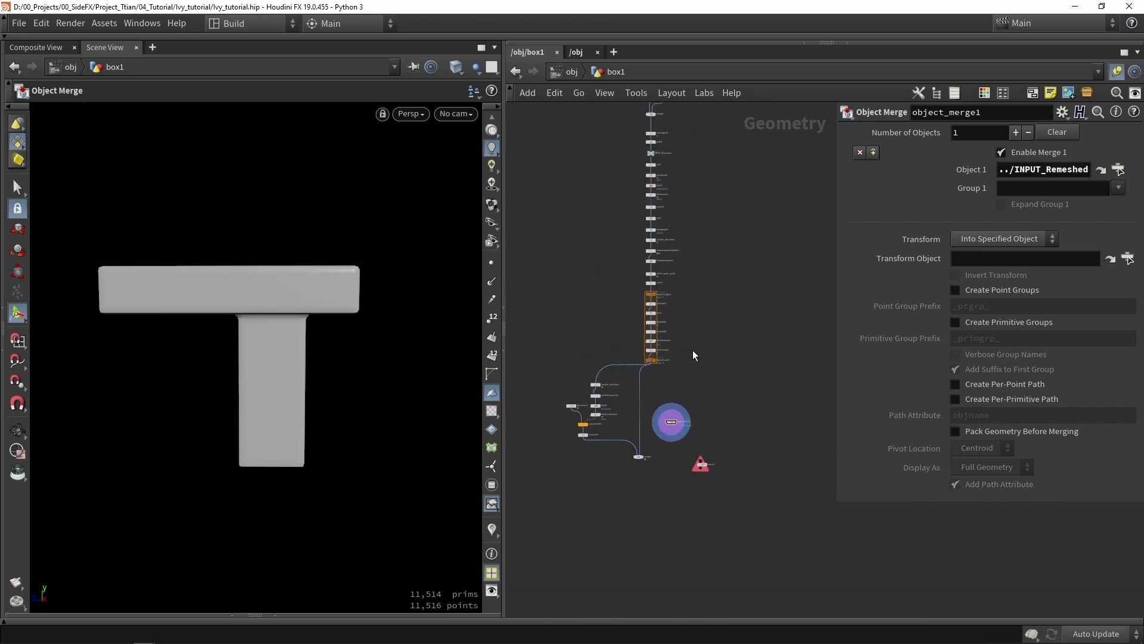
Step: Add a Ray node in the network next to object_merge1
{"action": "mouse_move", "coordinate": [652, 154]}
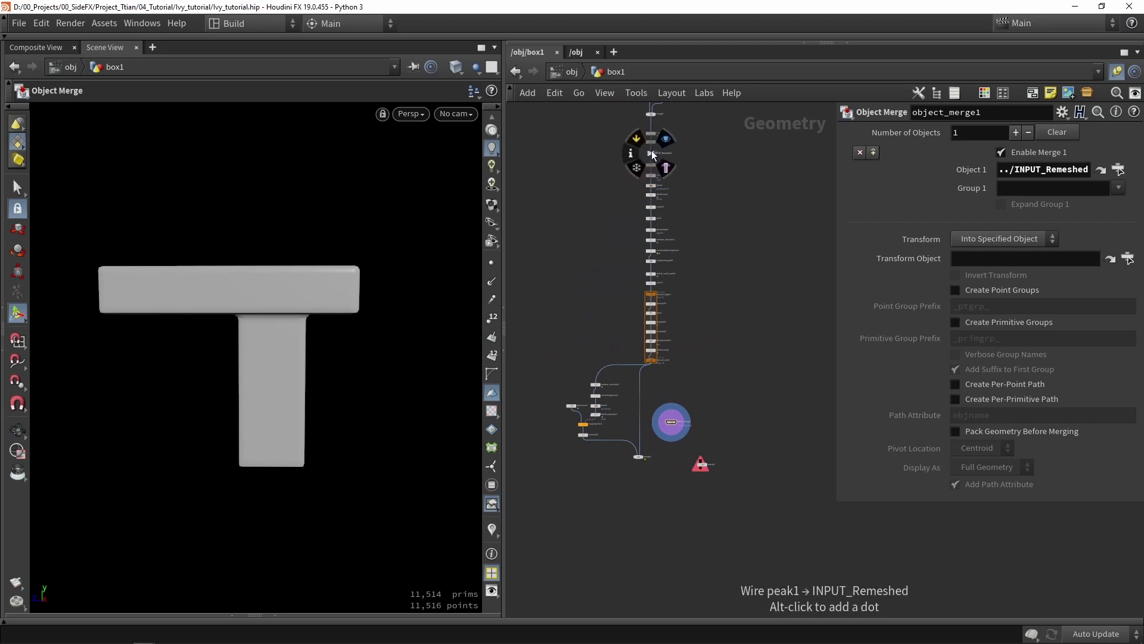
{"action": "scroll", "coordinate": [650, 429], "scroll_direction": "up", "scroll_amount": 6}
{"action": "middle_click_drag", "start_coordinate": [670, 364], "coordinate": [656, 386]}
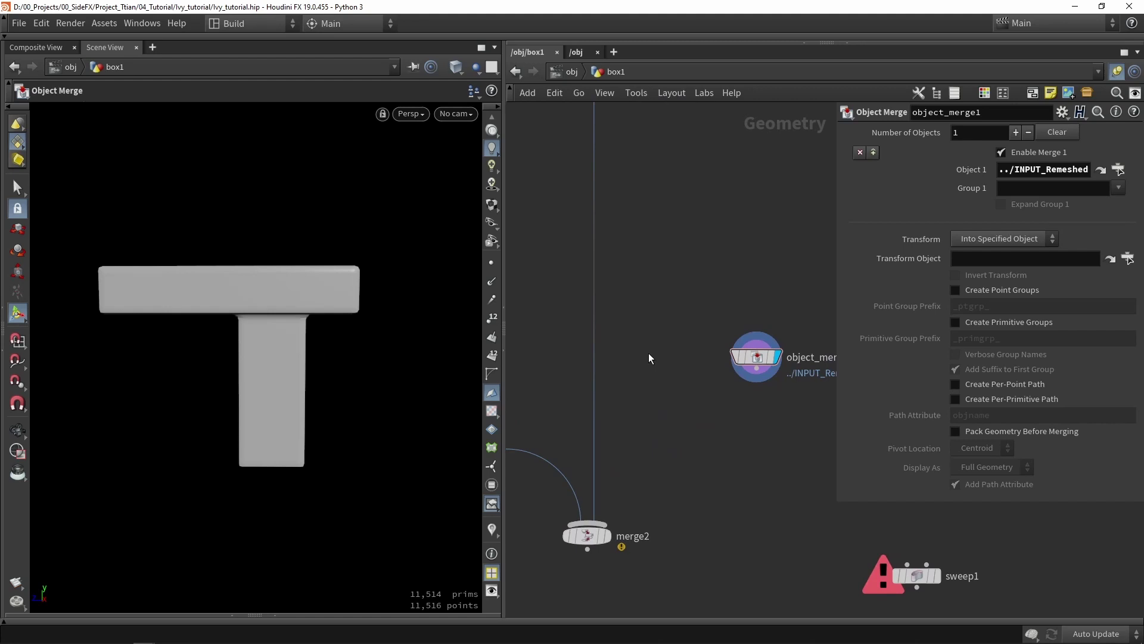
{"action": "key", "text": "Tab"}
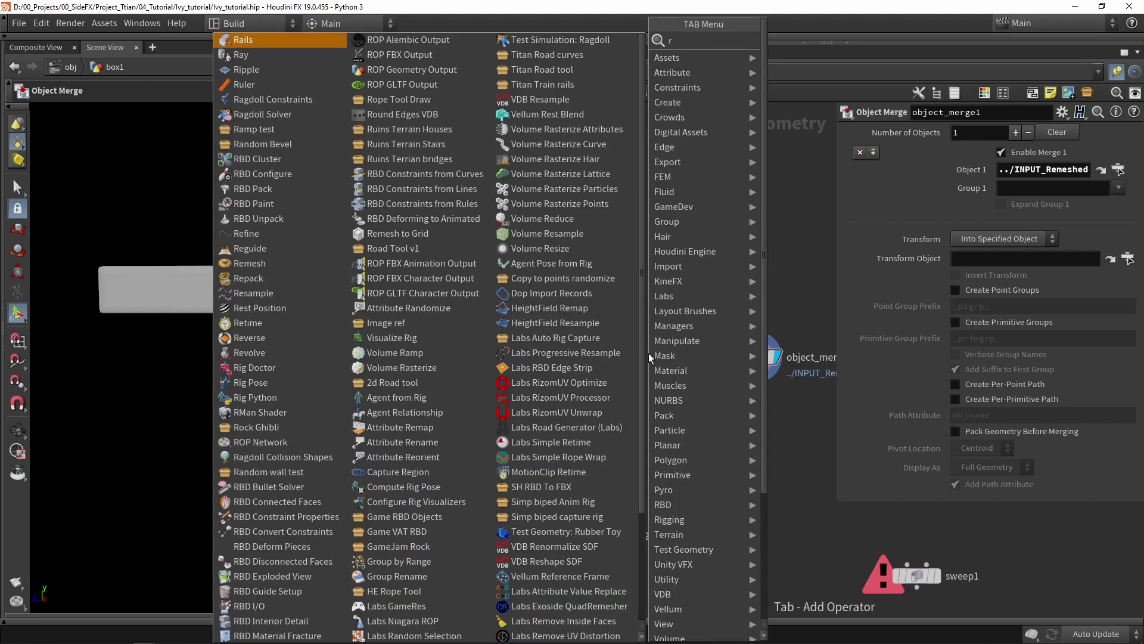
{"action": "key", "text": "Return"}
{"action": "left_click", "coordinate": [649, 357]}
{"action": "scroll", "coordinate": [671, 335], "scroll_direction": "up", "scroll_amount": 2}
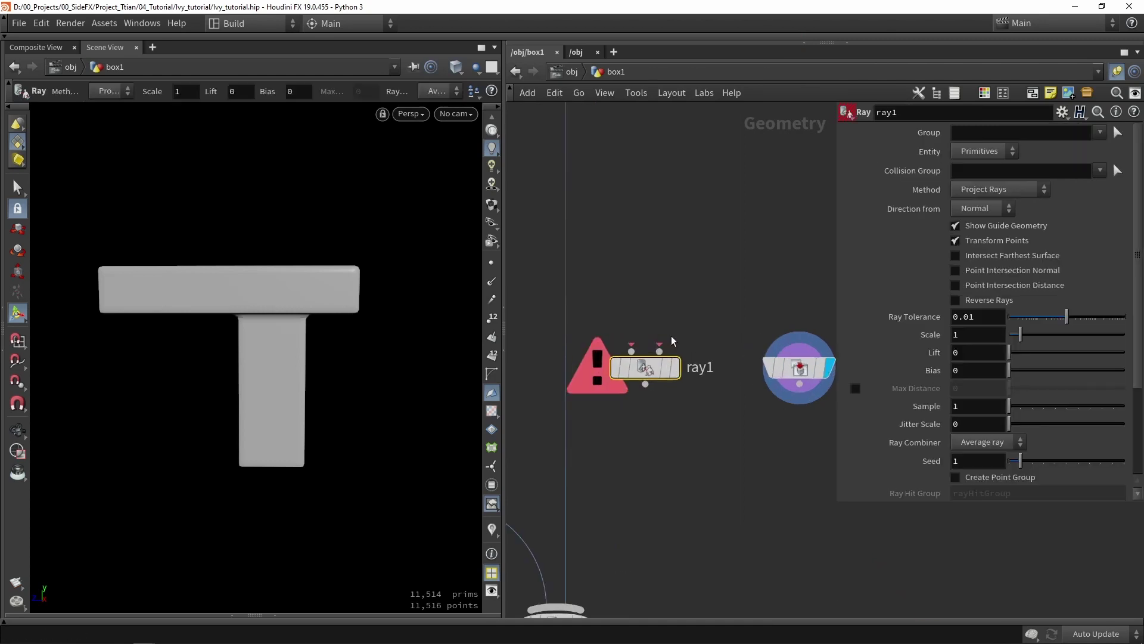
{"action": "scroll", "coordinate": [699, 373], "scroll_direction": "down", "scroll_amount": 3}
{"action": "scroll", "coordinate": [678, 274], "scroll_direction": "up", "scroll_amount": 2}
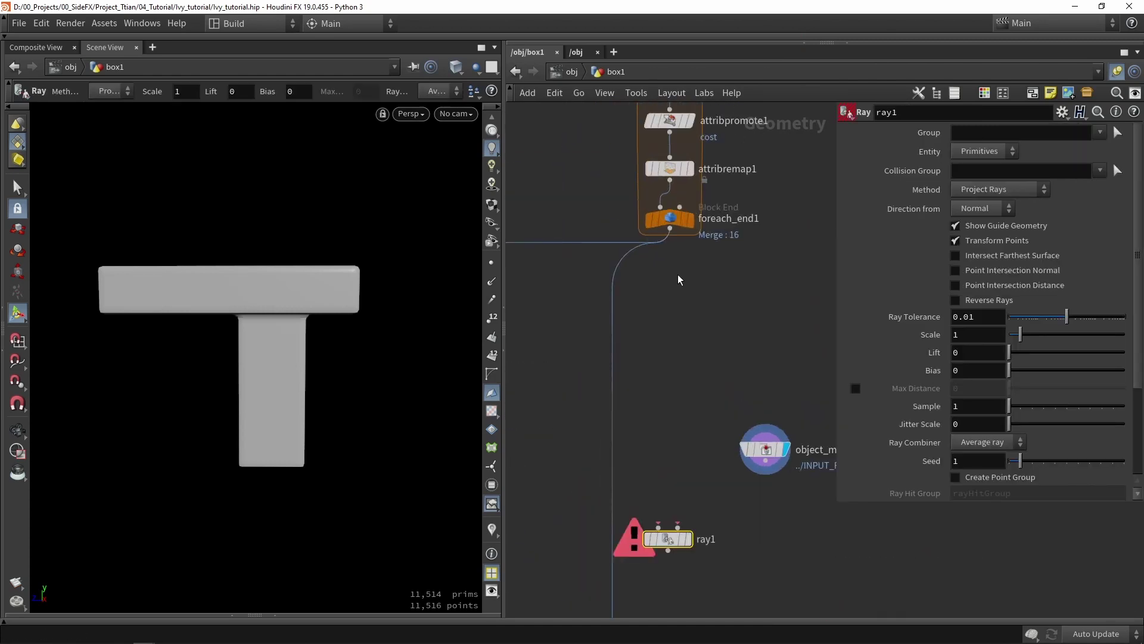
Step: Connect foreach_end1 to ray1's first input and object_merge1 to its second input, and display ray1
{"action": "left_click_drag", "start_coordinate": [670, 229], "coordinate": [658, 526]}
{"action": "middle_click_drag", "start_coordinate": [757, 477], "coordinate": [757, 360]}
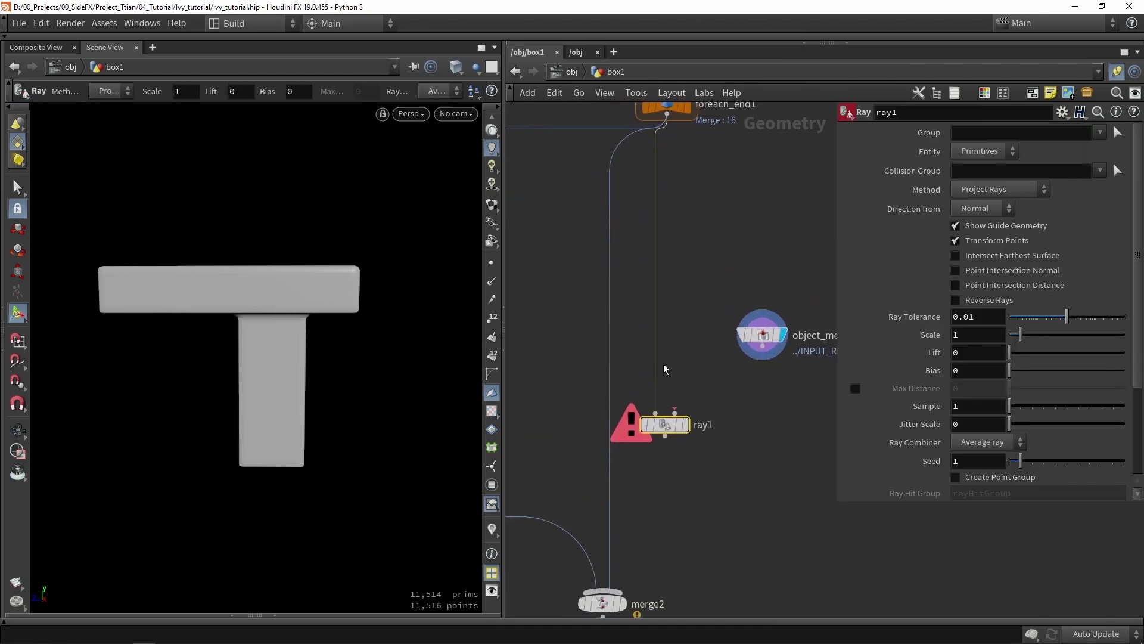
{"action": "scroll", "coordinate": [757, 354], "scroll_direction": "up", "scroll_amount": 2}
{"action": "left_click_drag", "start_coordinate": [766, 341], "coordinate": [693, 413]}
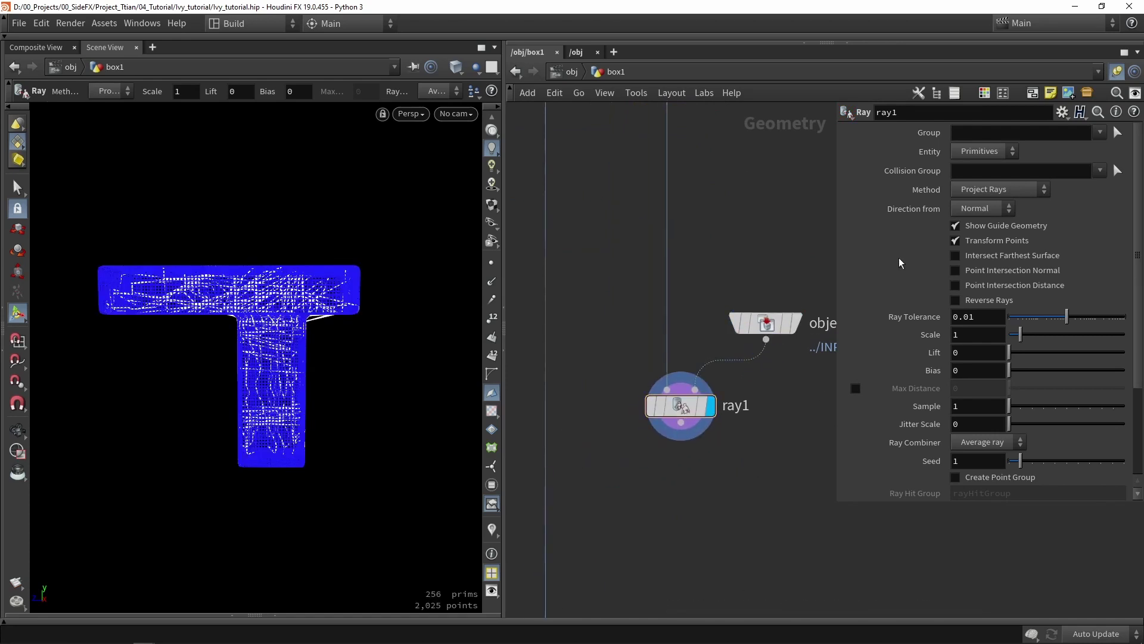
Step: Set ray1's method to Minimum Distance and turn off Show Guide Geometry
{"action": "left_click", "coordinate": [956, 196]}
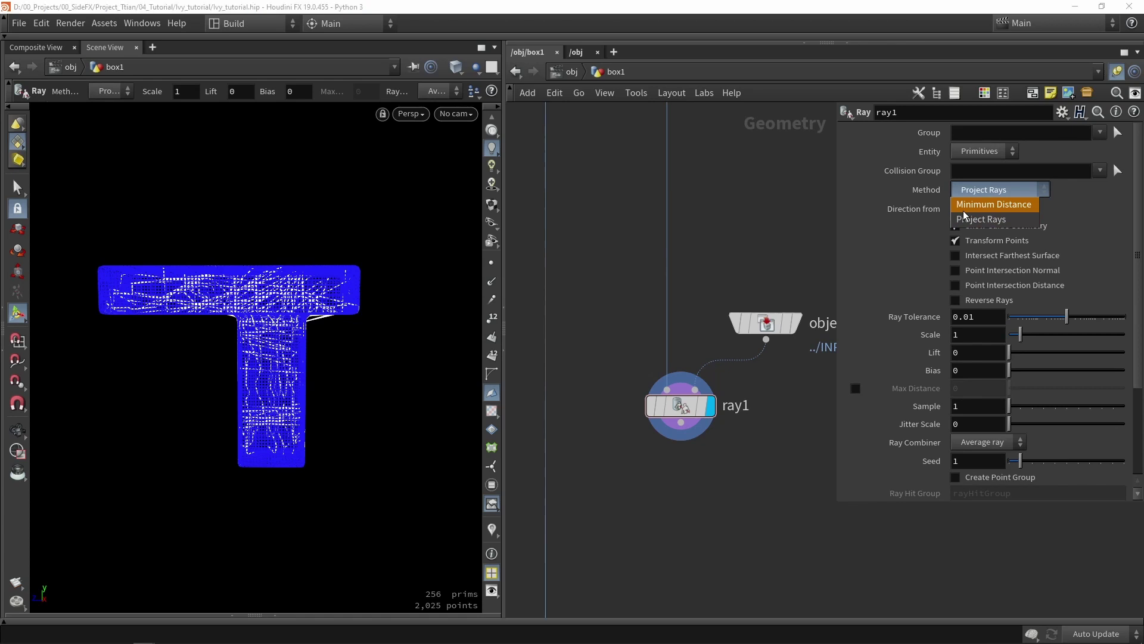
{"action": "left_click", "coordinate": [961, 201]}
{"action": "key", "text": "Escape"}
{"action": "left_click_drag", "start_coordinate": [285, 383], "coordinate": [217, 368]}
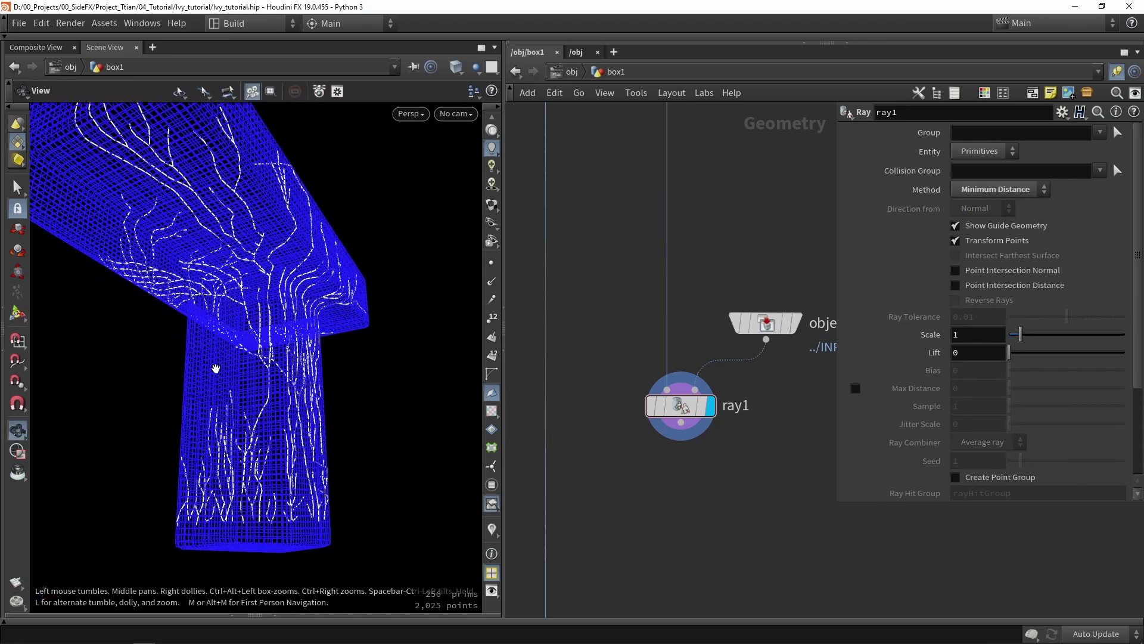
{"action": "scroll", "coordinate": [309, 334], "scroll_direction": "up", "scroll_amount": 5}
{"action": "key", "text": "Return"}
{"action": "left_click", "coordinate": [653, 408]}
{"action": "double_click", "coordinate": [652, 408]}
{"action": "double_click", "coordinate": [651, 407]}
{"action": "left_click", "coordinate": [651, 407]}
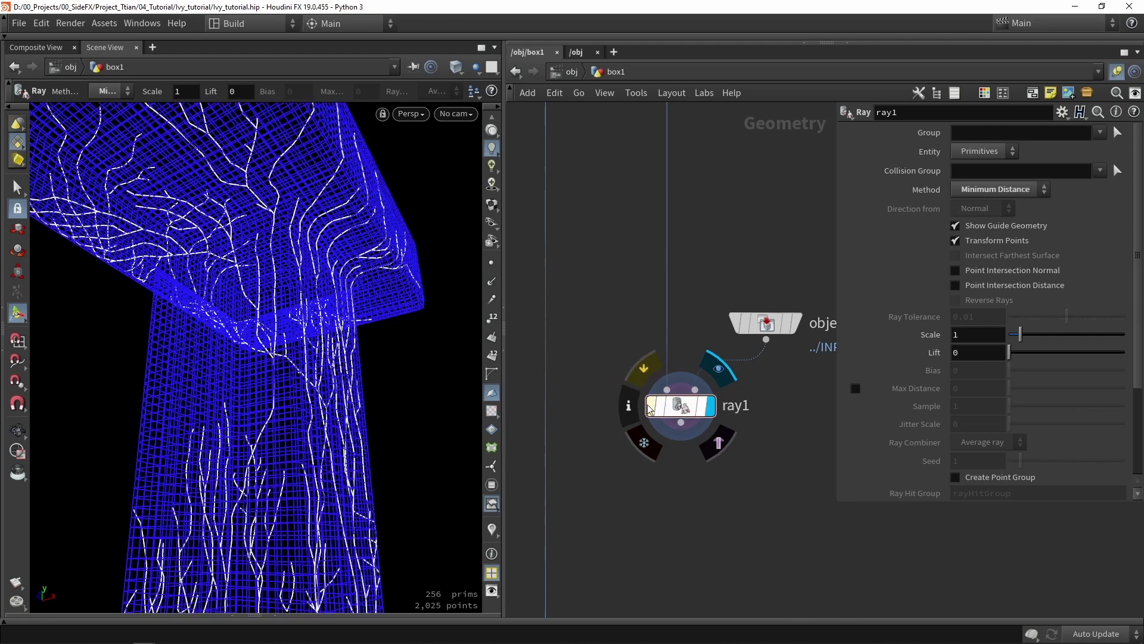
{"action": "left_click", "coordinate": [1000, 227]}
Step: Toggle ray1's bypass repeatedly to compare the projected branches with the original curves
{"action": "scroll", "coordinate": [652, 407], "scroll_direction": "up", "scroll_amount": 2}
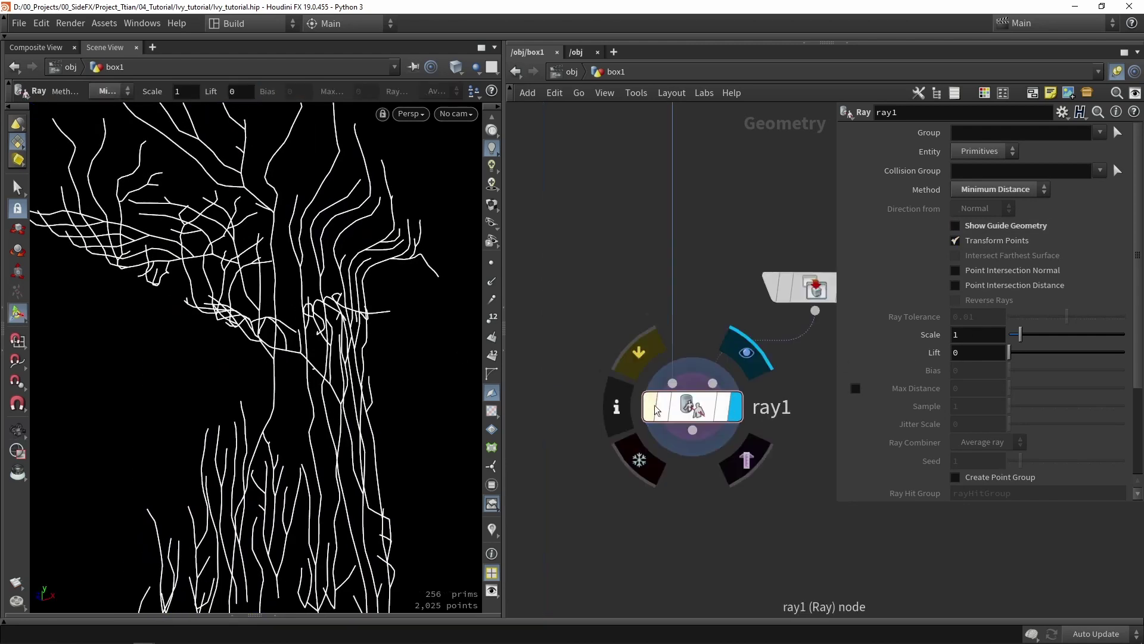
{"action": "double_click", "coordinate": [651, 408]}
{"action": "left_click", "coordinate": [647, 407]}
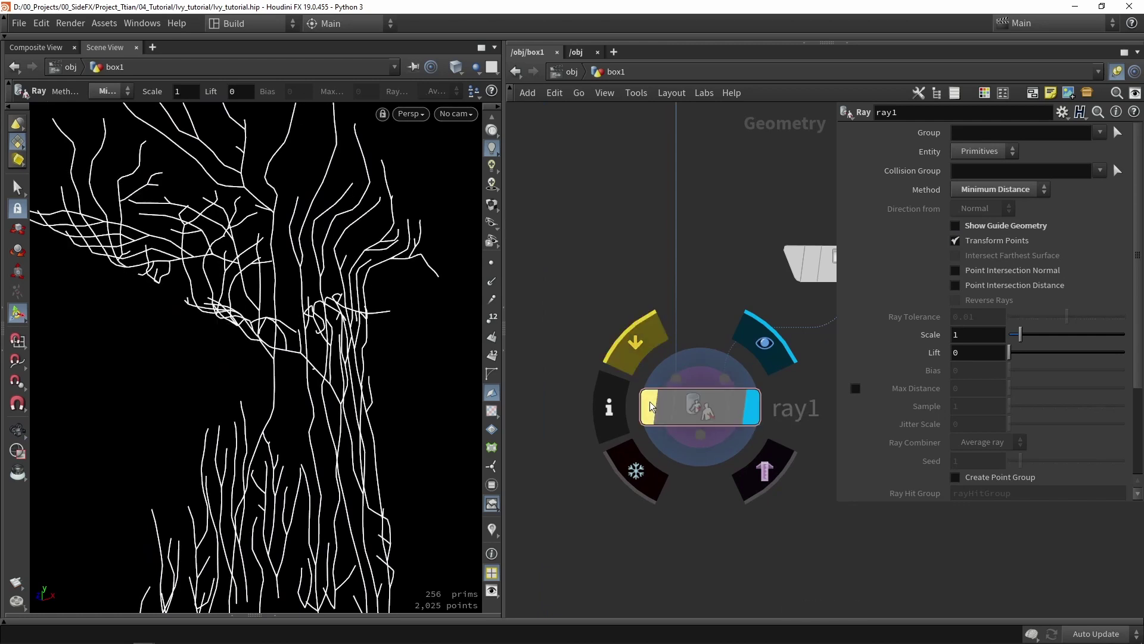
{"action": "left_click", "coordinate": [640, 404]}
{"action": "scroll", "coordinate": [365, 191], "scroll_direction": "up", "scroll_amount": 3}
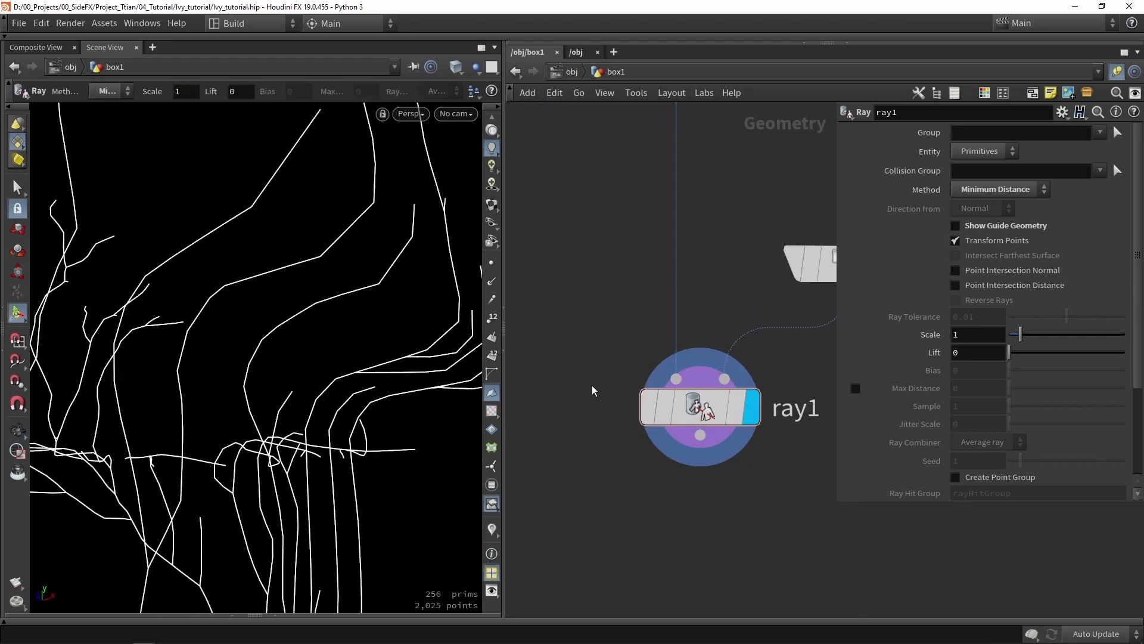
{"action": "left_click", "coordinate": [654, 412]}
{"action": "left_click", "coordinate": [652, 412]}
{"action": "left_click", "coordinate": [651, 412]}
{"action": "left_click", "coordinate": [649, 412]}
{"action": "left_click", "coordinate": [647, 411]}
{"action": "left_click", "coordinate": [646, 412]}
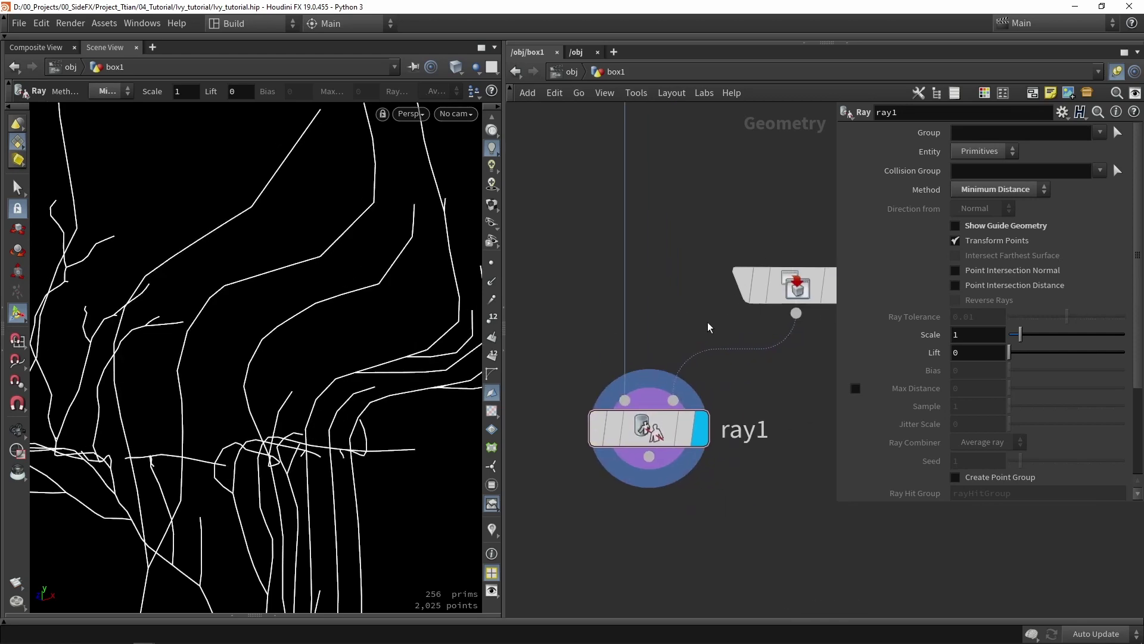
Step: Template object_merge1 temporarily to check how the projected branches lie on the remeshed surface
{"action": "left_click", "coordinate": [751, 305]}
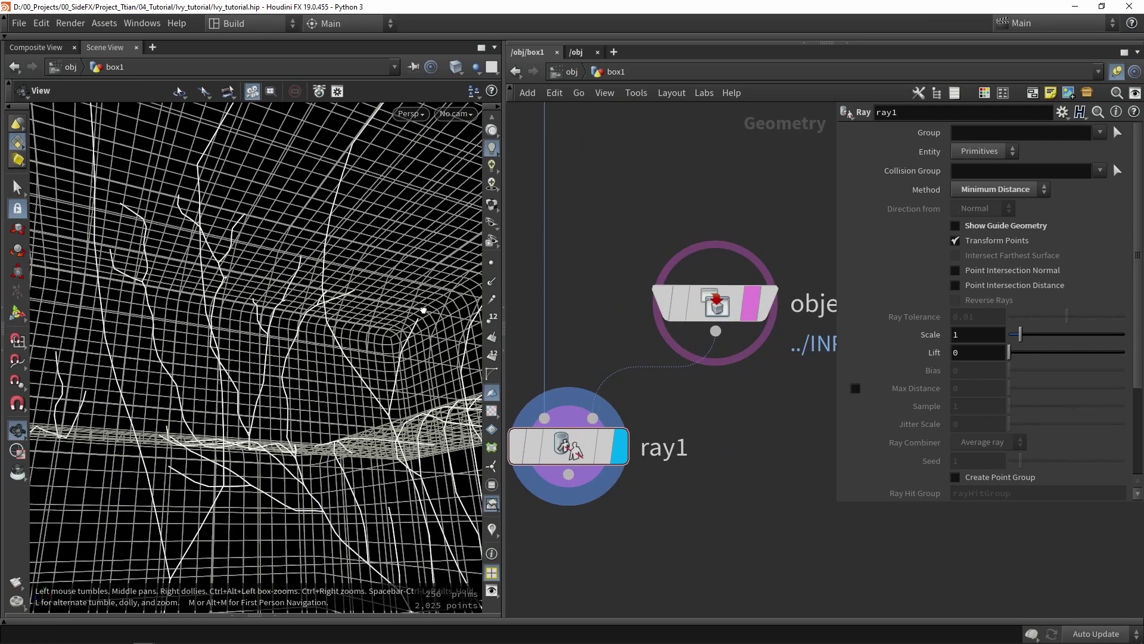
{"action": "left_click", "coordinate": [752, 305]}
{"action": "scroll", "coordinate": [591, 332], "scroll_direction": "down", "scroll_amount": 5}
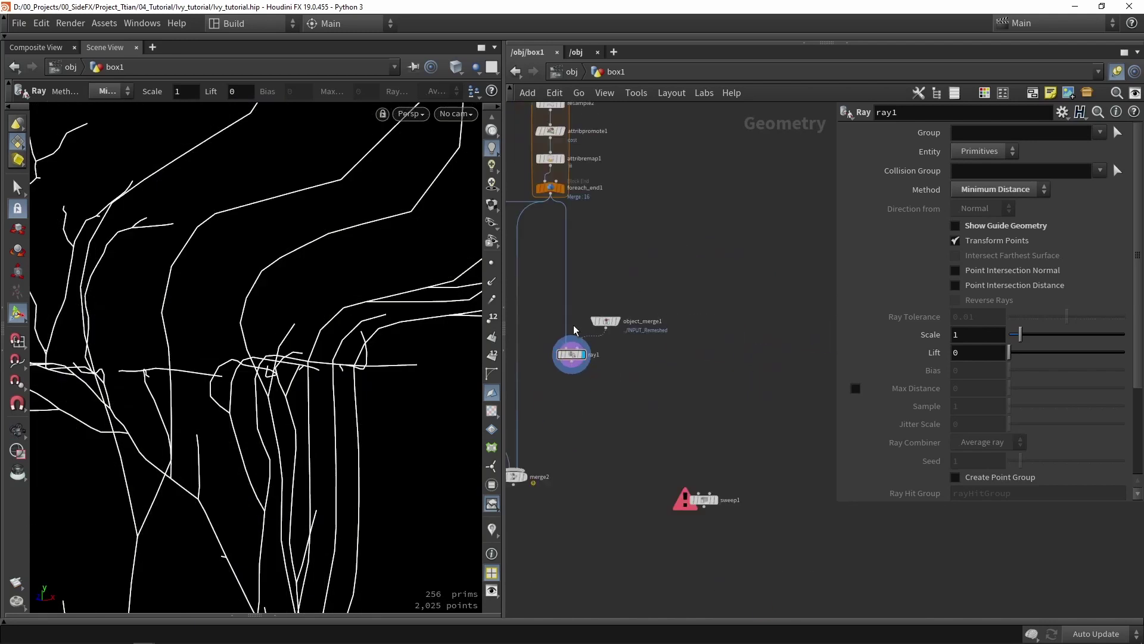
{"action": "scroll", "coordinate": [592, 332], "scroll_direction": "up", "scroll_amount": 4}
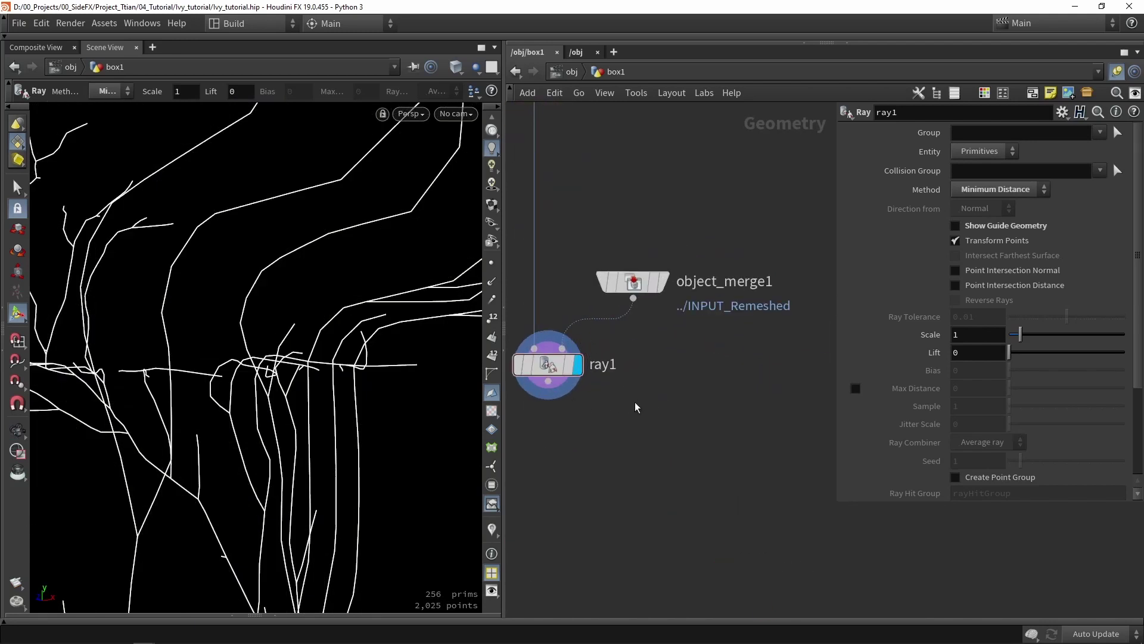
Step: Add a Resample node and insert it into the wire between foreach_end1 and ray1
{"action": "mouse_move", "coordinate": [516, 368]}
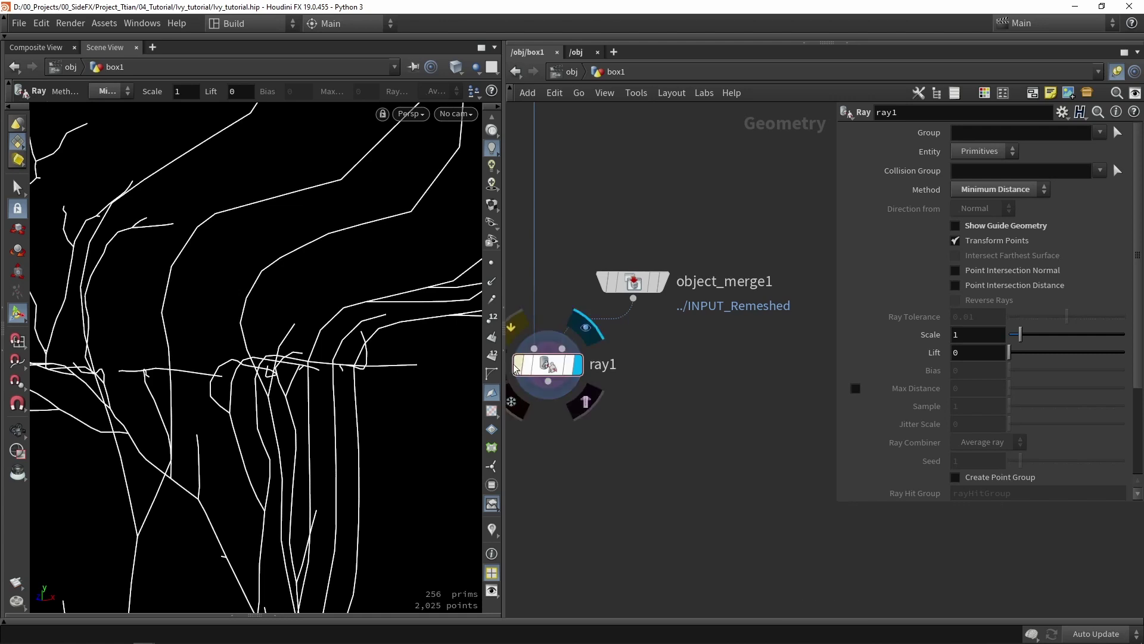
{"action": "middle_click_drag", "start_coordinate": [516, 368], "coordinate": [607, 395]}
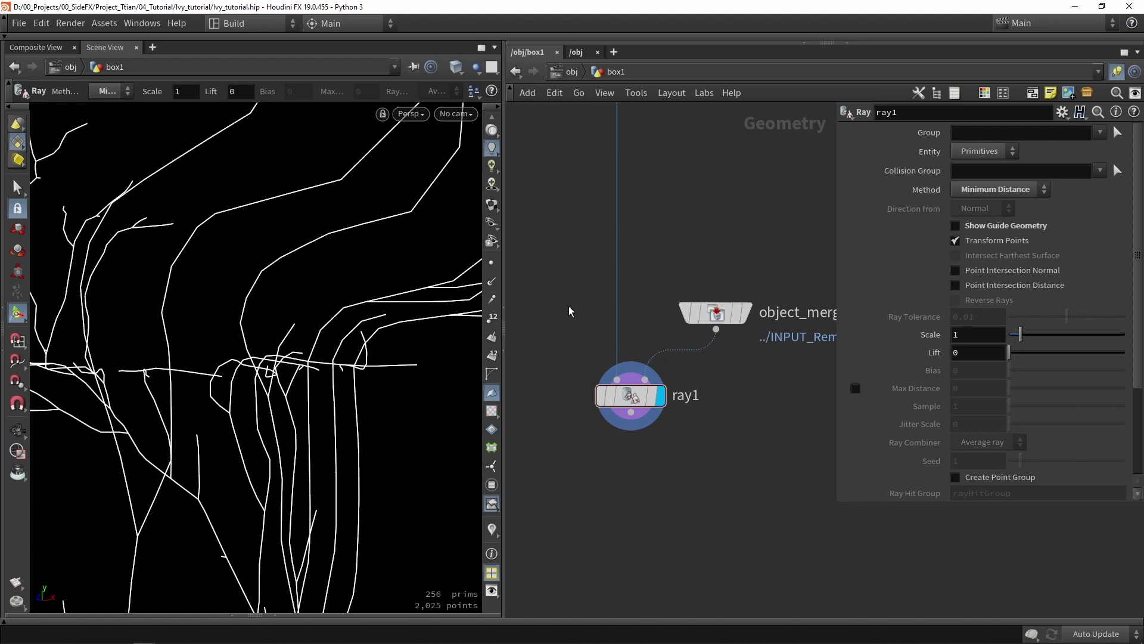
{"action": "key", "text": "Tab"}
{"action": "type", "text": "res"}
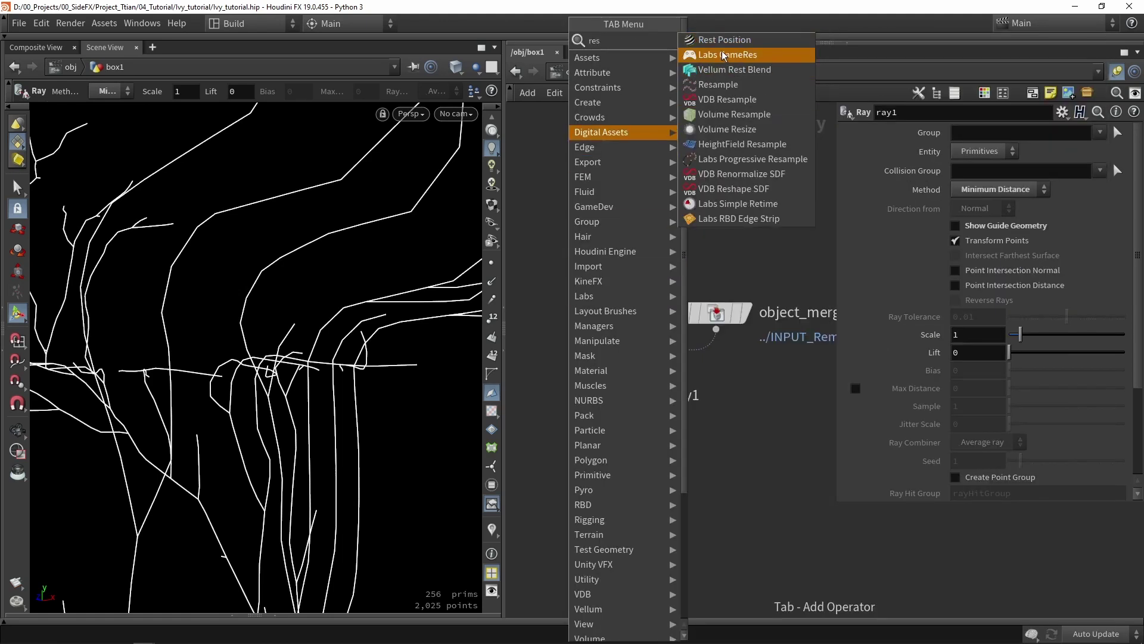
{"action": "type", "text": "ample"}
{"action": "key", "text": "Return"}
{"action": "left_click", "coordinate": [620, 205]}
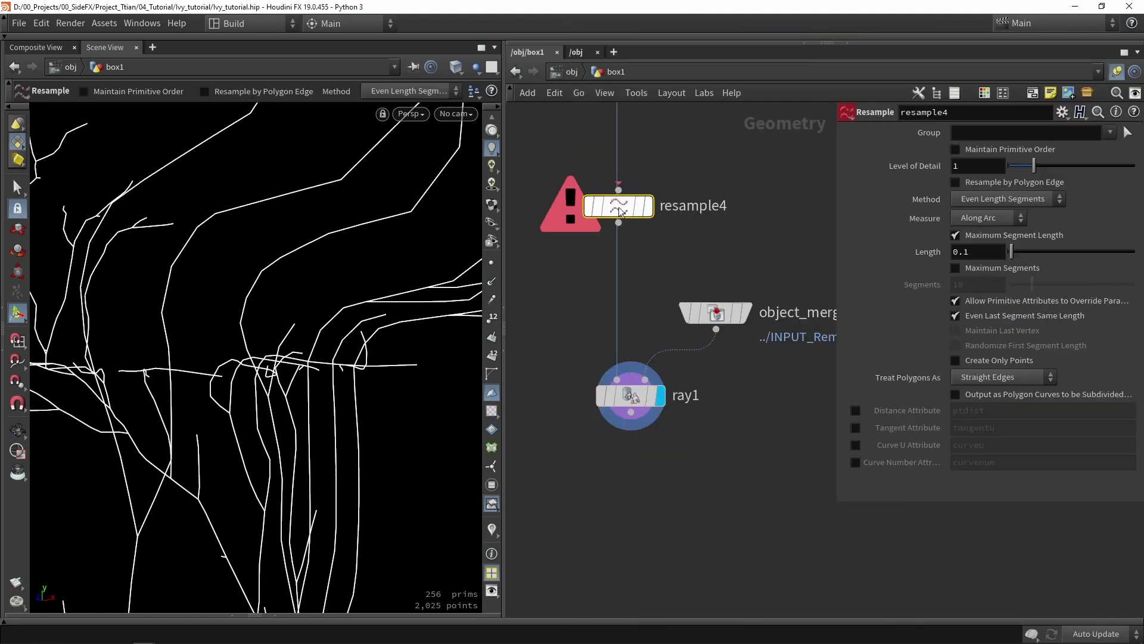
{"action": "left_click_drag", "start_coordinate": [622, 206], "coordinate": [614, 205]}
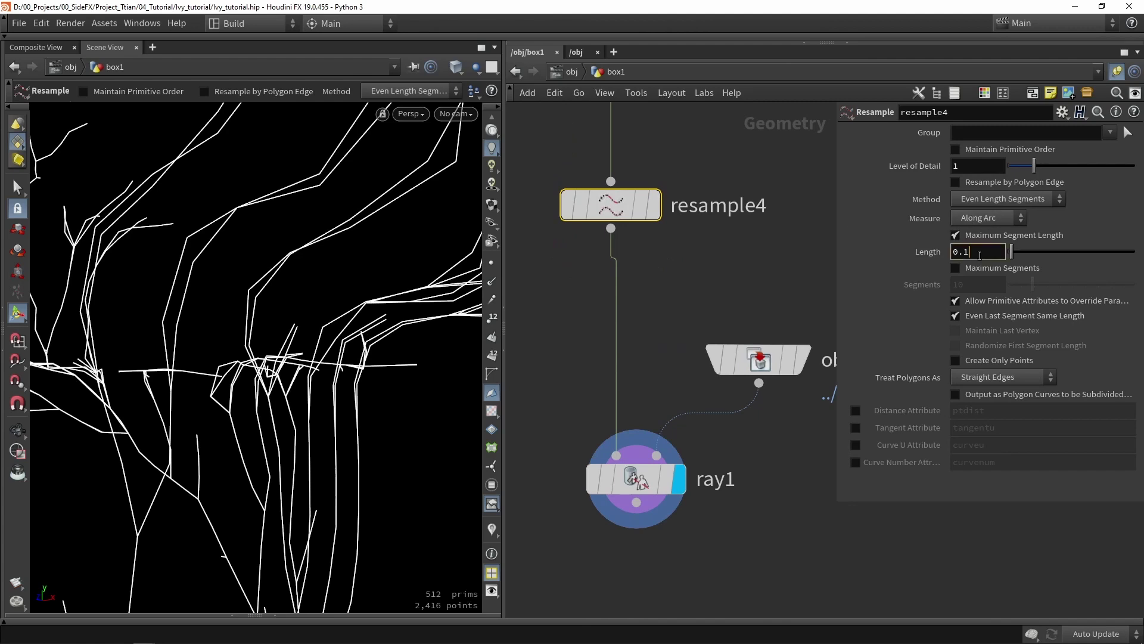
Step: Set resample4's maximum segment length to 0.01 and toggle its bypass to compare the branches
{"action": "key", "text": "Return"}
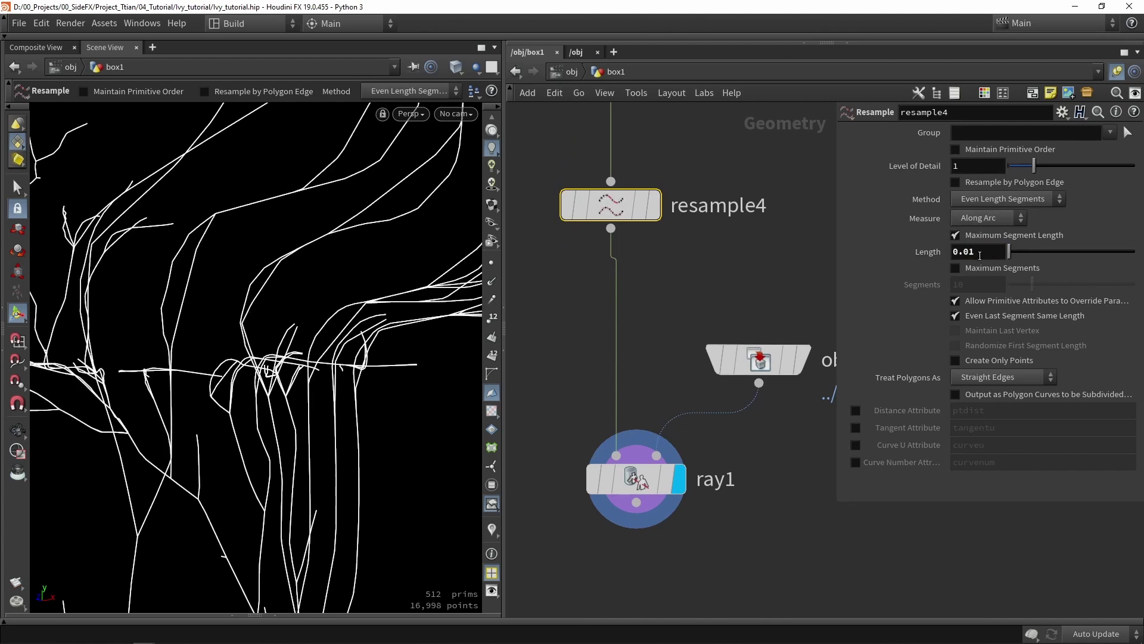
{"action": "left_click", "coordinate": [565, 203]}
{"action": "left_click", "coordinate": [566, 203]}
{"action": "left_click", "coordinate": [565, 203]}
{"action": "left_click", "coordinate": [566, 204]}
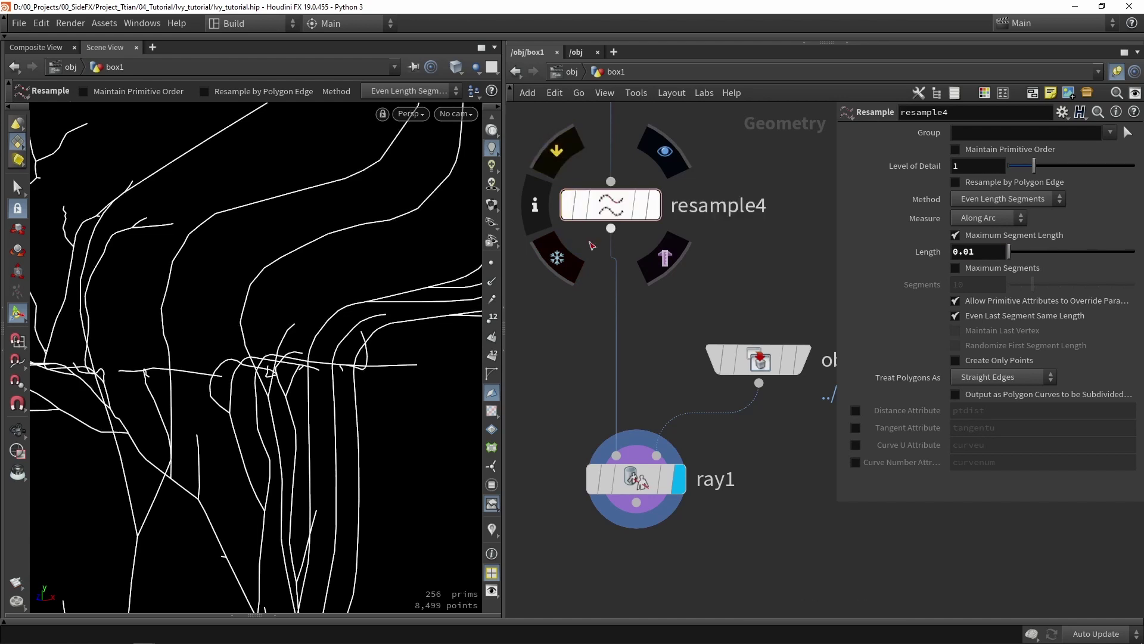
Step: Show points in the viewport and set resample4's segment length to 0.05
{"action": "key", "text": "Escape"}
{"action": "left_click_drag", "start_coordinate": [383, 255], "coordinate": [329, 251]}
{"action": "left_click", "coordinate": [491, 262]}
{"action": "key", "text": "Return"}
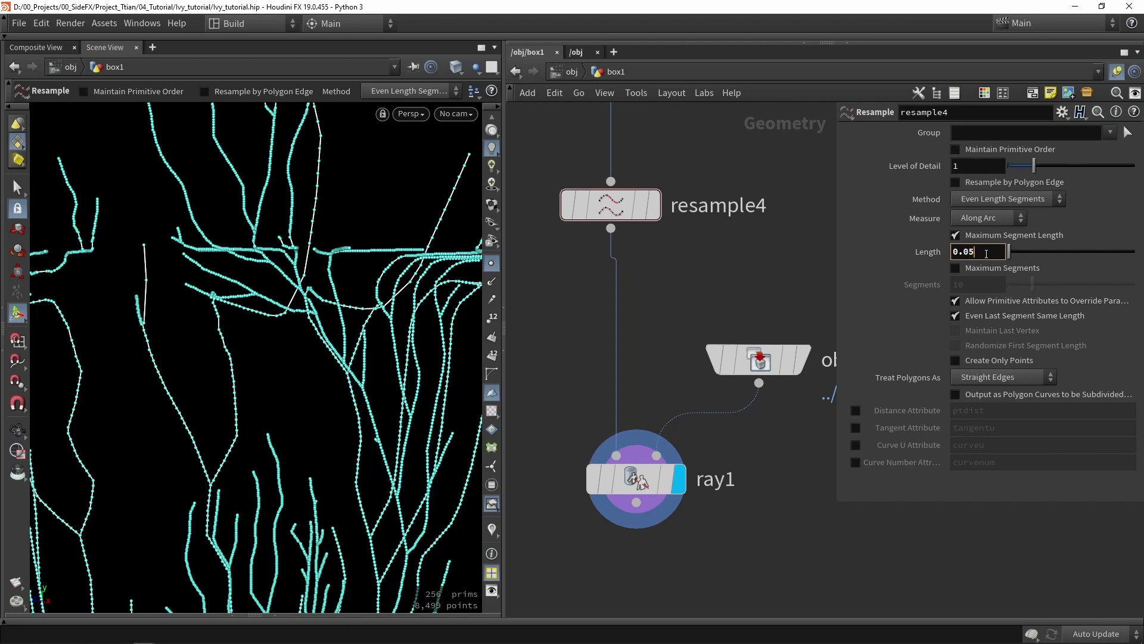
{"action": "key", "text": "Return"}
Step: Duplicate resample4 below ray1, connect the copy to ray1's output and display it
{"action": "scroll", "coordinate": [611, 304], "scroll_direction": "down", "scroll_amount": 3}
{"action": "left_click_drag", "start_coordinate": [618, 184], "coordinate": [658, 407], "text": "alt"}
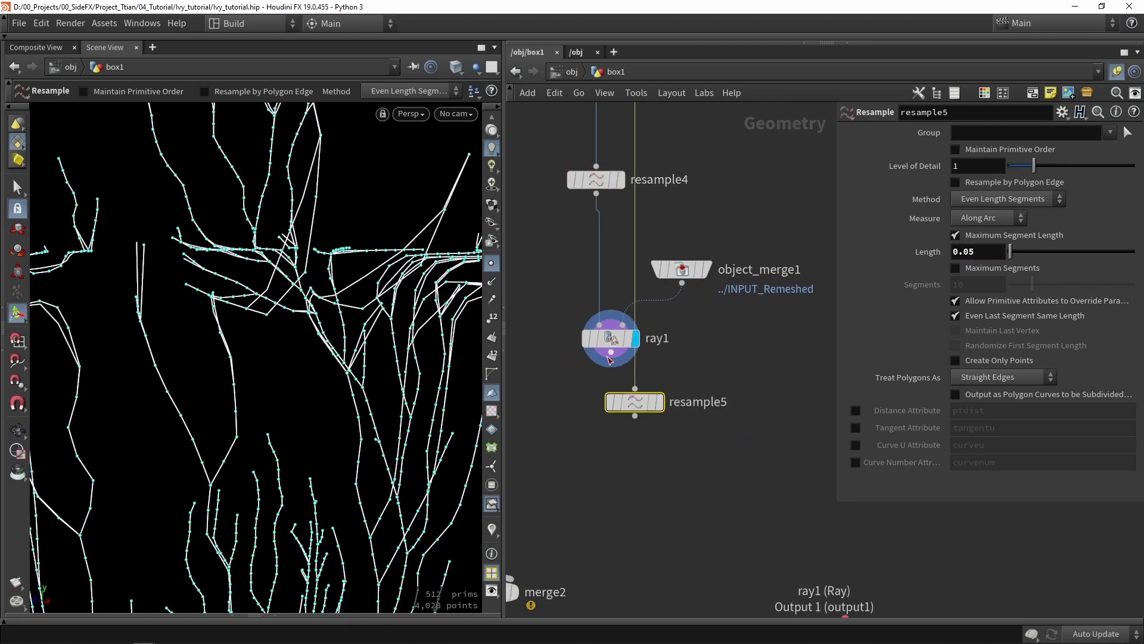
{"action": "left_click", "coordinate": [659, 403]}
{"action": "key", "text": "Escape"}
{"action": "left_click_drag", "start_coordinate": [372, 251], "coordinate": [326, 318]}
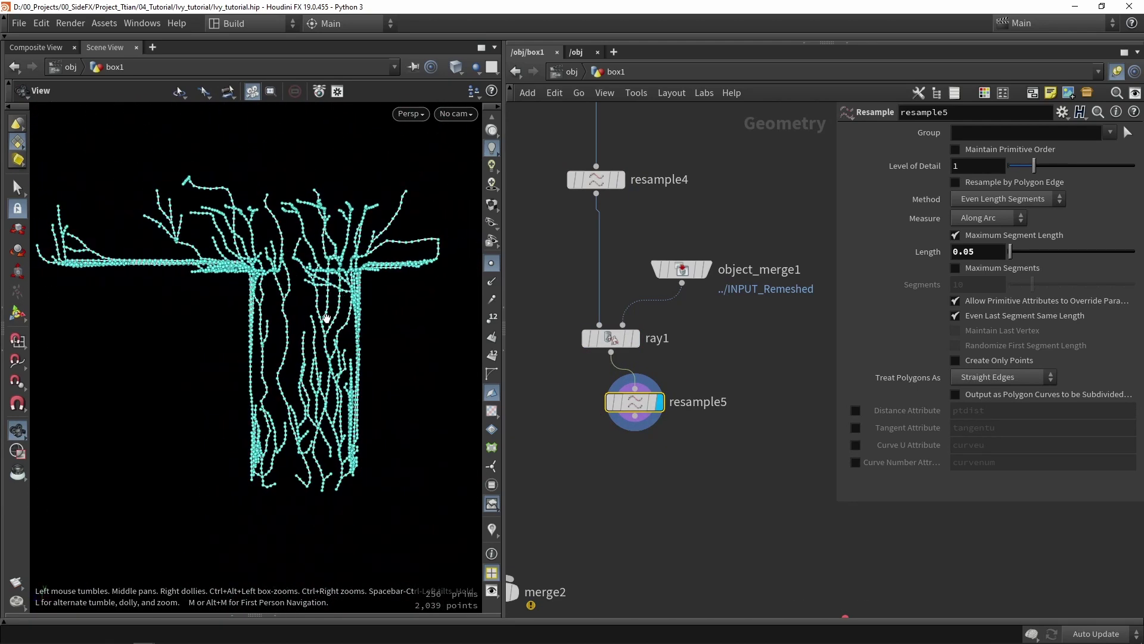
{"action": "key", "text": "Return"}
Step: Select ray1 and turn off the point display in the viewport
{"action": "middle_click_drag", "start_coordinate": [736, 475], "coordinate": [736, 367]}
{"action": "left_click", "coordinate": [620, 228]}
{"action": "scroll", "coordinate": [620, 228], "scroll_direction": "down", "scroll_amount": 2}
{"action": "left_click", "coordinate": [492, 263]}
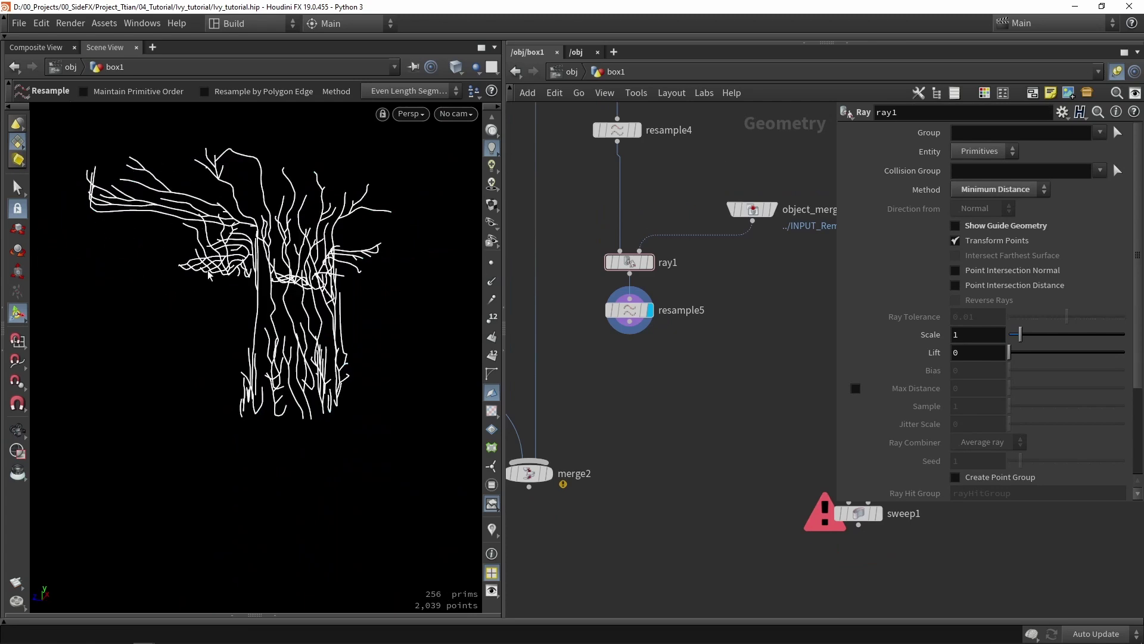
Step: Add an FK Transfer node below resample5
{"action": "middle_click_drag", "start_coordinate": [747, 352], "coordinate": [722, 369]}
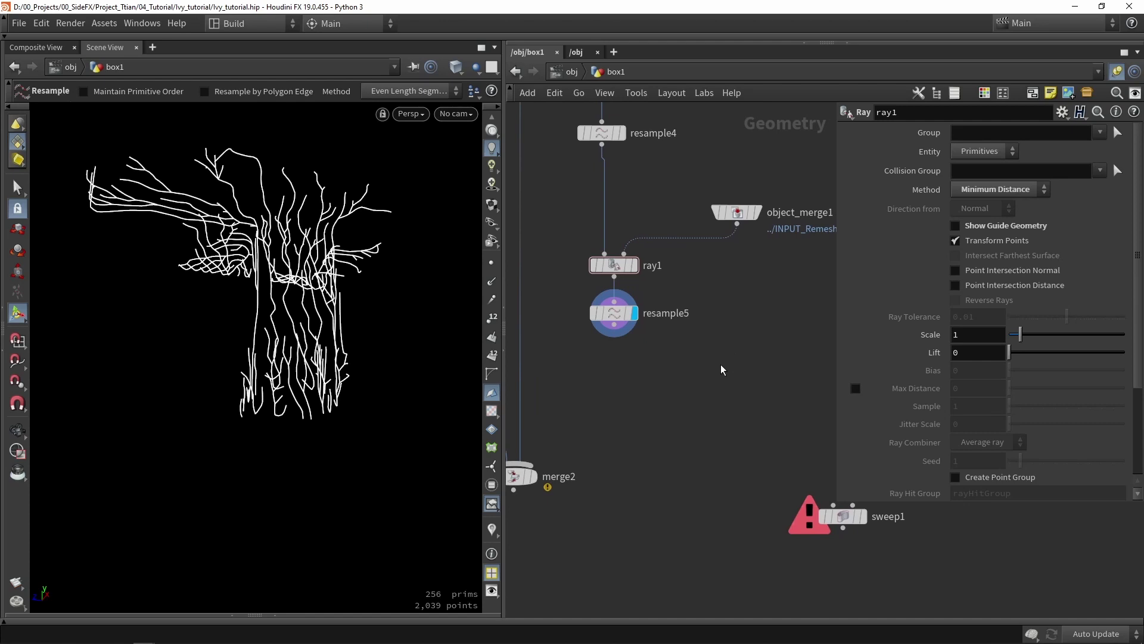
{"action": "key", "text": "Tab"}
{"action": "type", "text": "tran"}
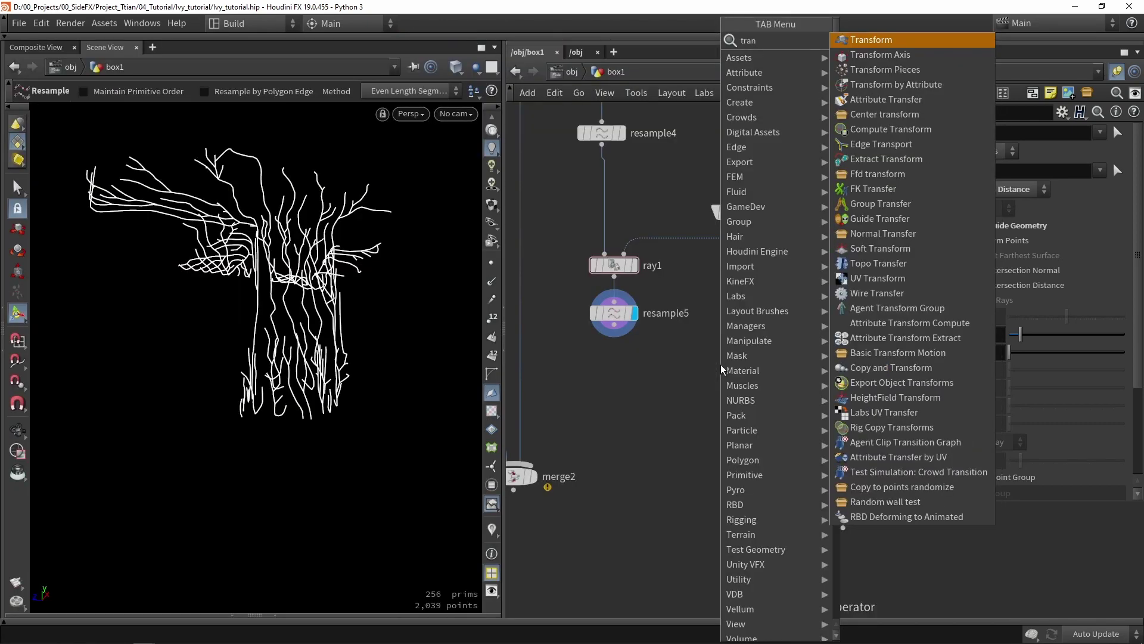
{"action": "type", "text": "sfer"}
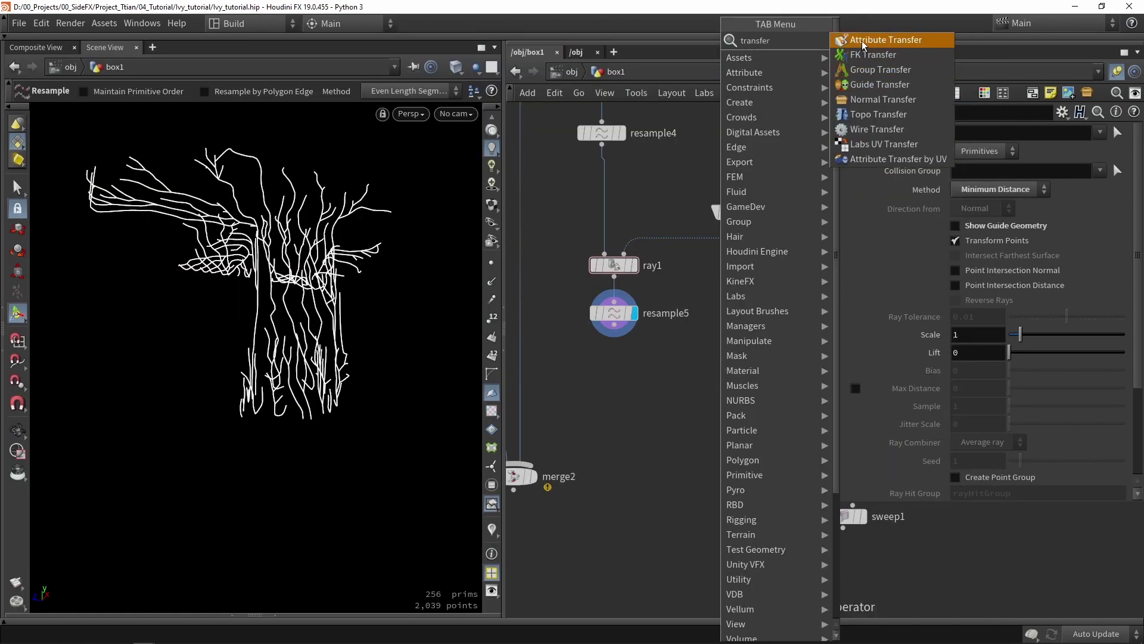
{"action": "left_click", "coordinate": [873, 54]}
{"action": "left_click", "coordinate": [677, 407]}
Step: Display object_merge1 and compare it with the resample5 branch curves
{"action": "left_click", "coordinate": [756, 212]}
{"action": "left_click", "coordinate": [736, 212]}
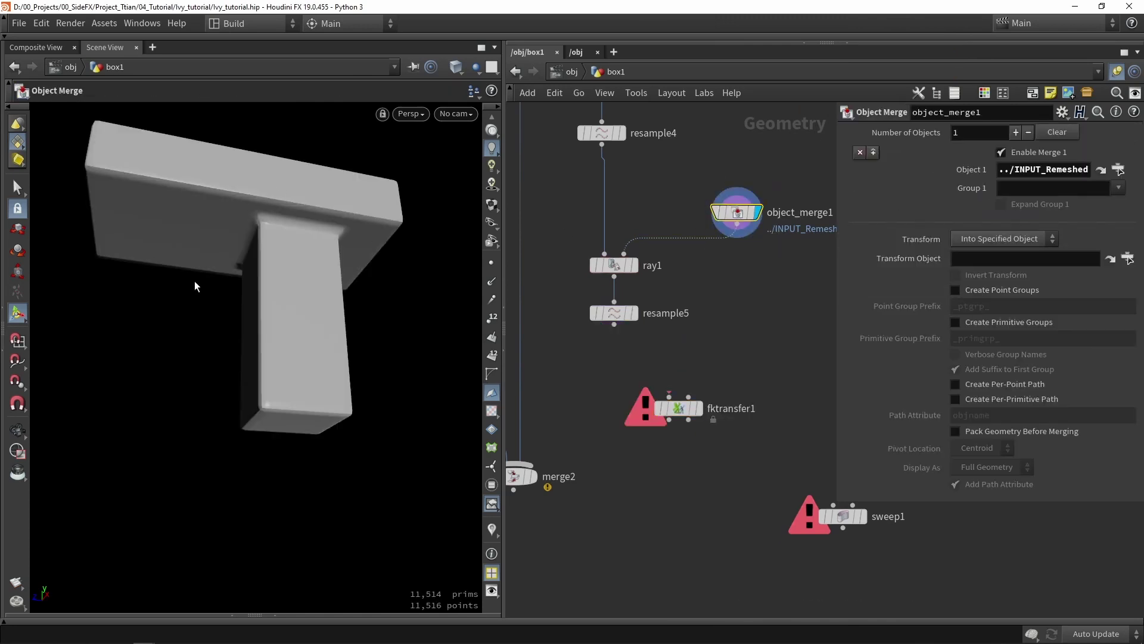
{"action": "left_click", "coordinate": [634, 313]}
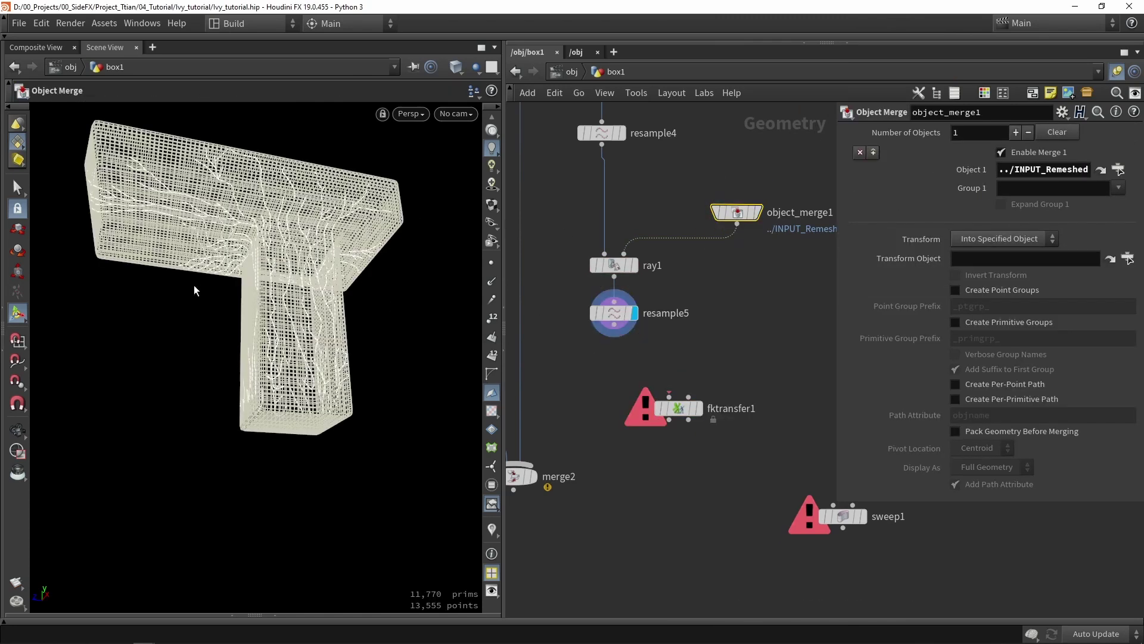
{"action": "scroll", "coordinate": [682, 320], "scroll_direction": "up", "scroll_amount": 3}
Step: Delete the fktransfer1 node
{"action": "left_click_drag", "start_coordinate": [657, 383], "coordinate": [683, 504]}
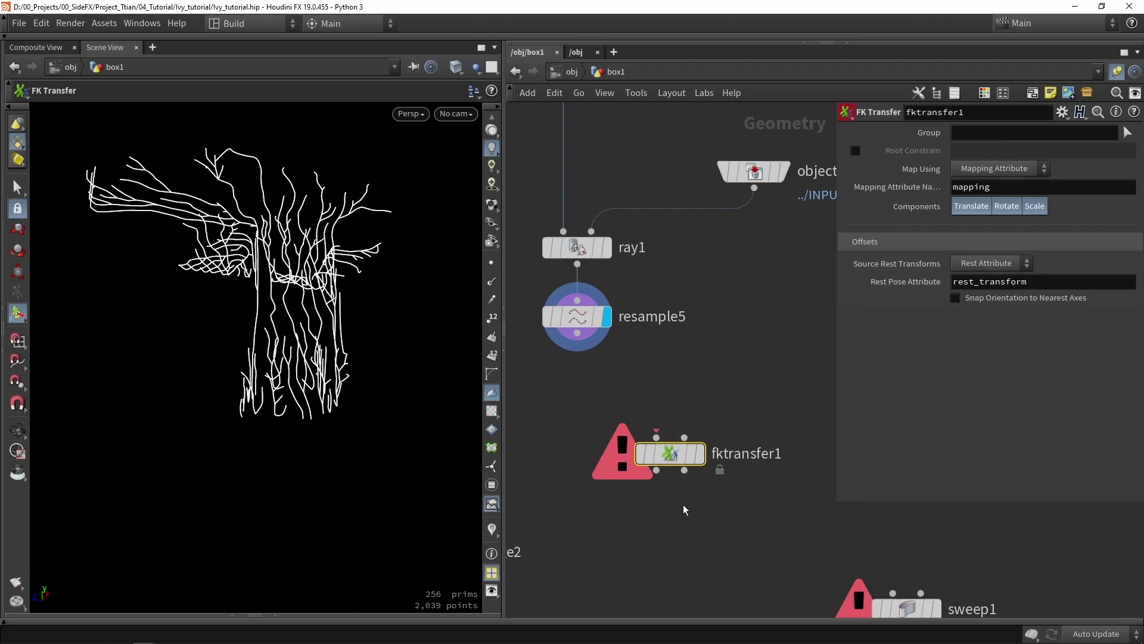
{"action": "key", "text": "Delete"}
Step: Add an Attribute Transfer node with resample5 as first input and object_merge1 as source, and display it
{"action": "key", "text": "Tab"}
{"action": "type", "text": "n"}
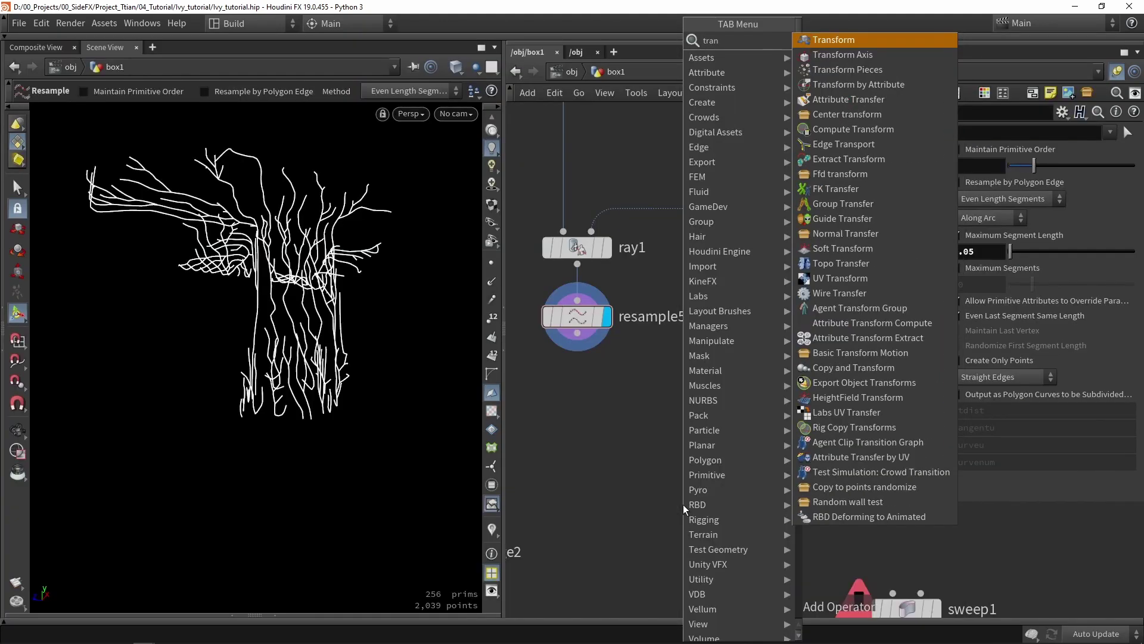
{"action": "left_click", "coordinate": [871, 98]}
{"action": "left_click", "coordinate": [738, 353]}
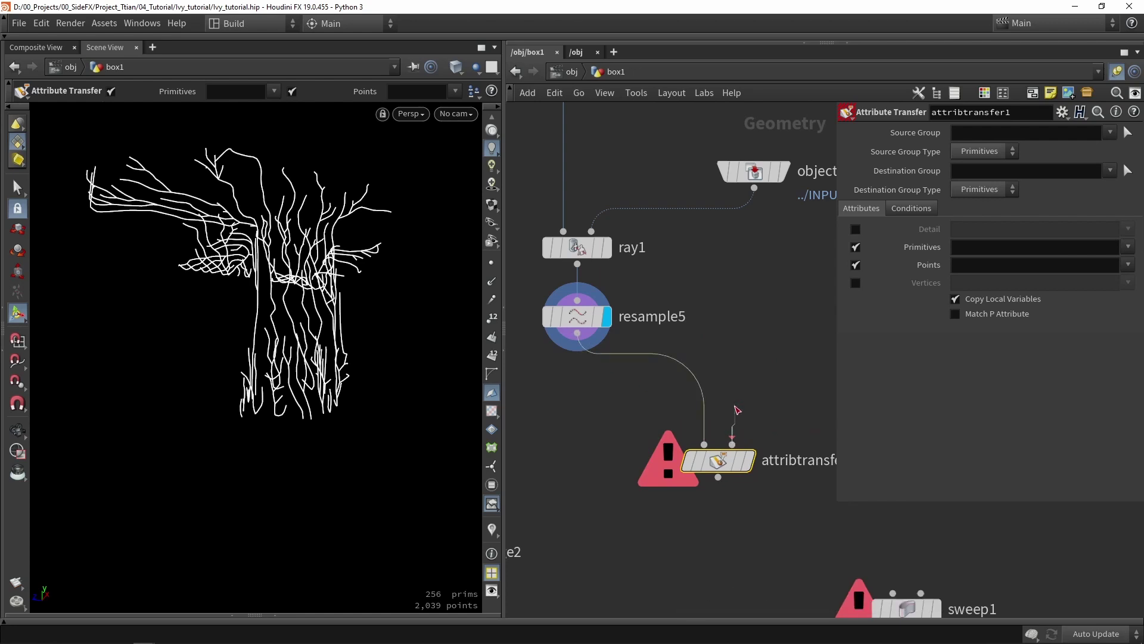
{"action": "left_click_drag", "start_coordinate": [737, 410], "coordinate": [754, 174]}
{"action": "left_click", "coordinate": [752, 461]}
{"action": "scroll", "coordinate": [708, 346], "scroll_direction": "down", "scroll_amount": 2}
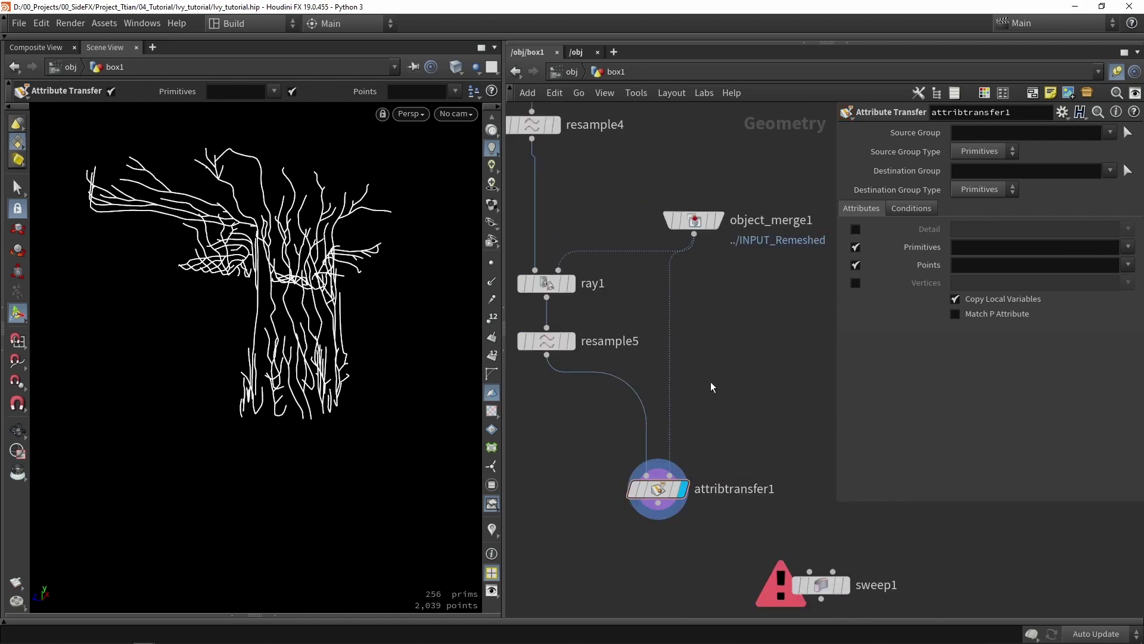
Step: Add a Normal node fed by object_merge1 and display it
{"action": "key", "text": "Tab"}
{"action": "type", "text": "normal"}
{"action": "key", "text": "Return"}
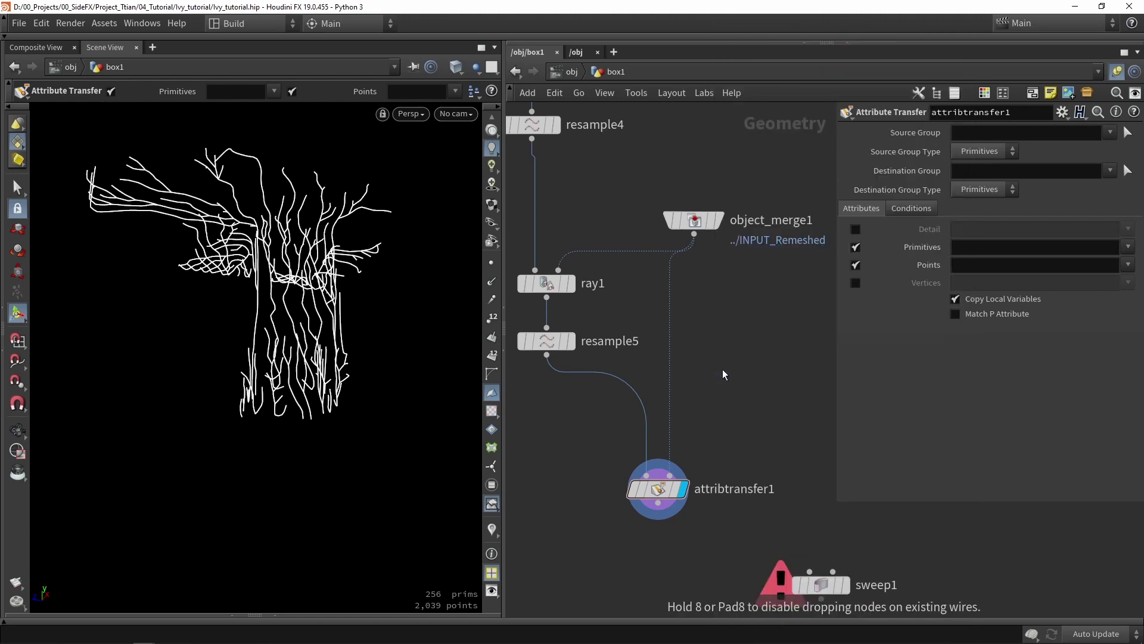
{"action": "left_click", "coordinate": [725, 375]}
{"action": "scroll", "coordinate": [729, 182], "scroll_direction": "up", "scroll_amount": 3}
{"action": "middle_click", "coordinate": [654, 266]}
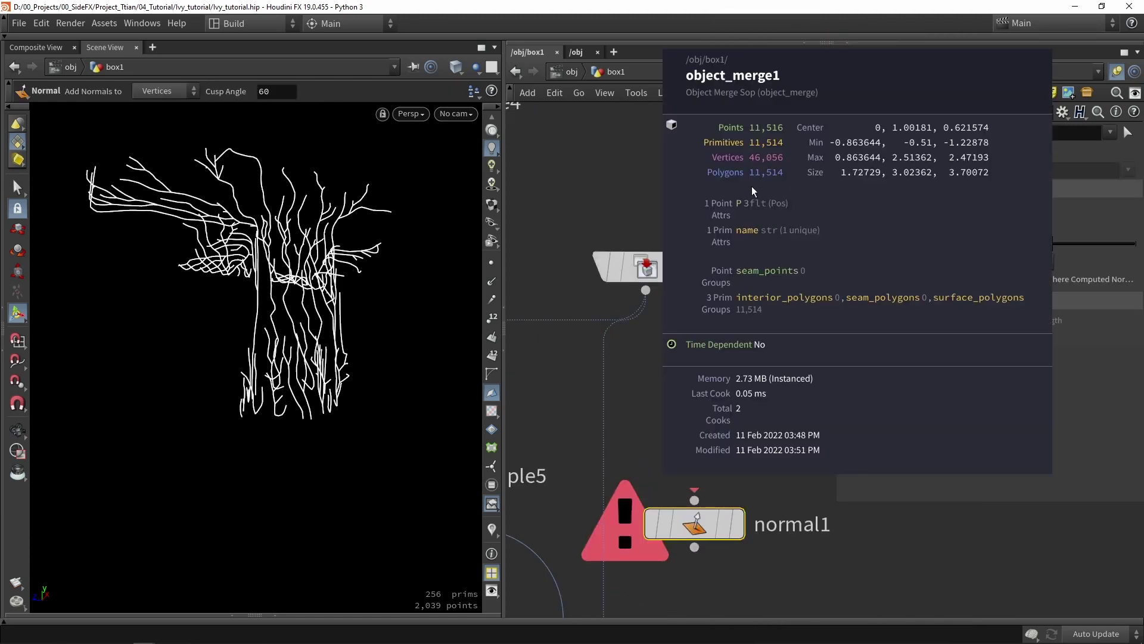
{"action": "left_click_drag", "start_coordinate": [645, 290], "coordinate": [686, 453]}
{"action": "scroll", "coordinate": [745, 357], "scroll_direction": "down", "scroll_amount": 2}
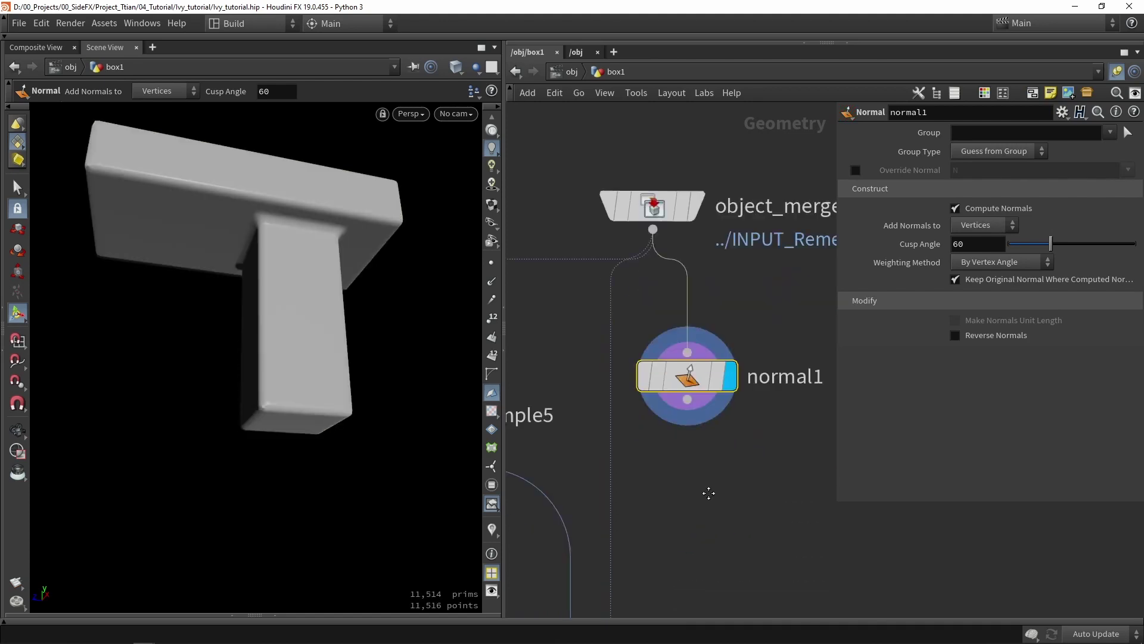
Step: Set normal1 to add normals to Points and show the point normals in the viewport
{"action": "left_click", "coordinate": [978, 226]}
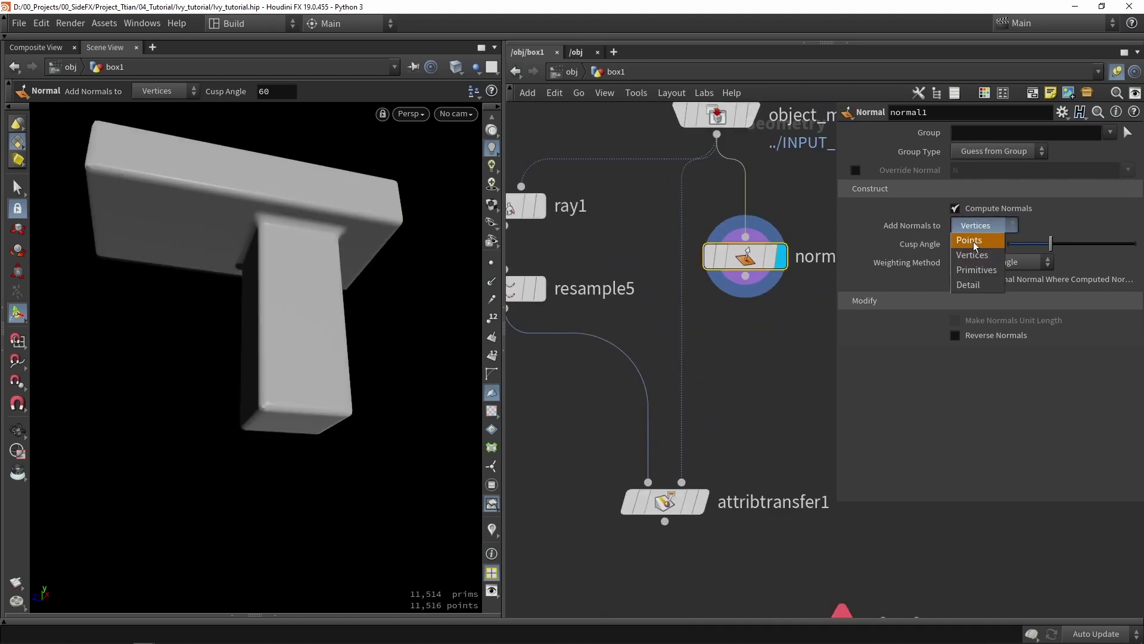
{"action": "left_click", "coordinate": [971, 241]}
{"action": "left_click", "coordinate": [492, 281]}
{"action": "key", "text": "Escape"}
{"action": "left_click_drag", "start_coordinate": [310, 274], "coordinate": [356, 271]}
{"action": "right_click_drag", "start_coordinate": [356, 271], "coordinate": [434, 262]}
{"action": "left_click_drag", "start_coordinate": [266, 218], "coordinate": [320, 290]}
{"action": "key", "text": "Return"}
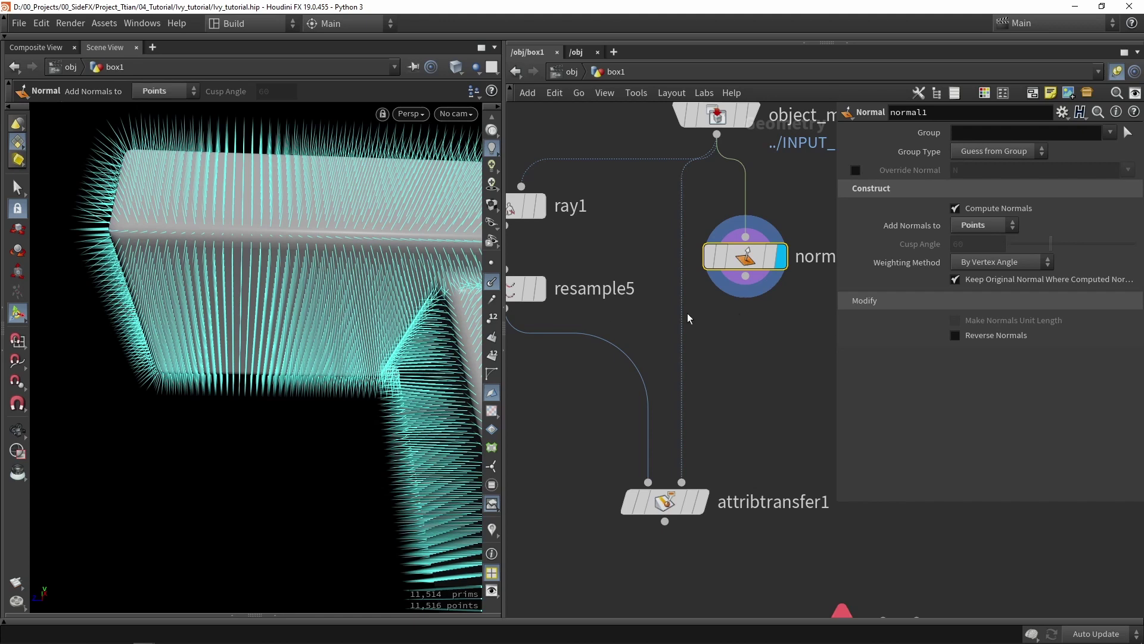
Step: Connect normal1 as the source input of attribtransfer1 and display the transferred normals on the curves
{"action": "left_click_drag", "start_coordinate": [745, 276], "coordinate": [650, 483]}
{"action": "left_click", "coordinate": [698, 501]}
{"action": "scroll", "coordinate": [650, 482], "scroll_direction": "down", "scroll_amount": 2}
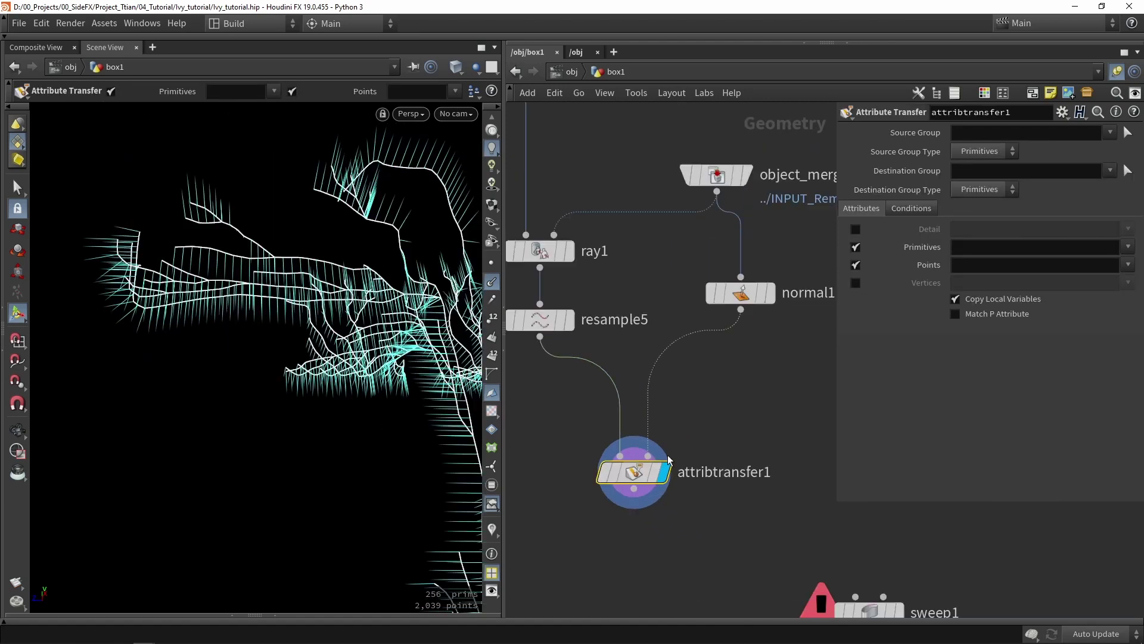
{"action": "key", "text": "Escape"}
{"action": "left_click_drag", "start_coordinate": [357, 417], "coordinate": [318, 320]}
{"action": "key", "text": "Return"}
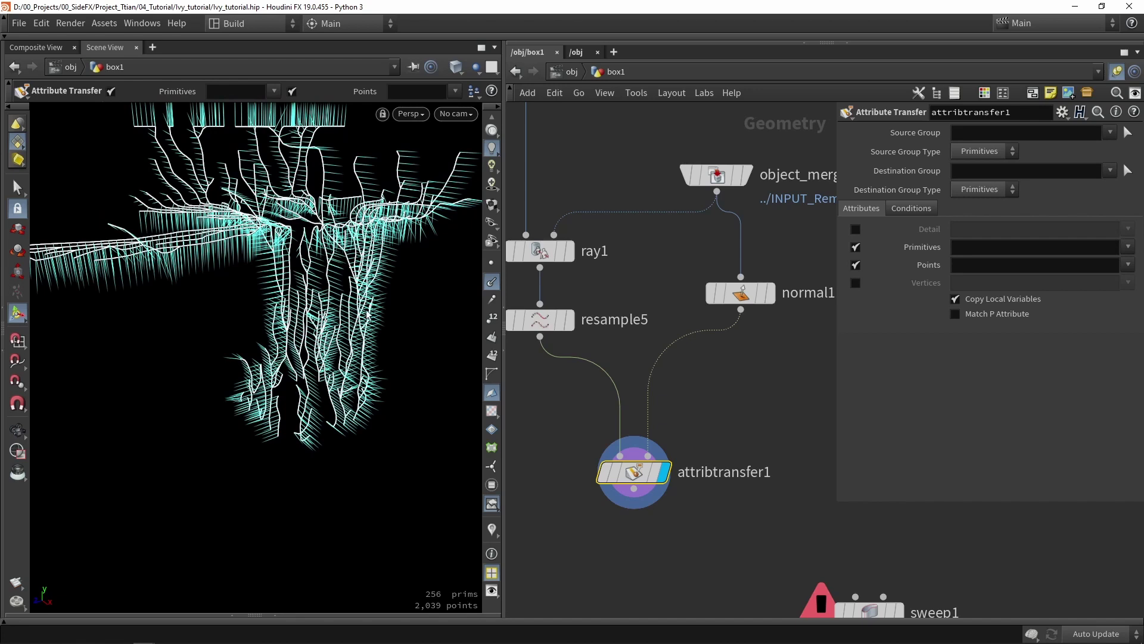
Step: Connect attribtransfer1 to the first input of sweep1 and display sweep1
{"action": "scroll", "coordinate": [716, 397], "scroll_direction": "down", "scroll_amount": 3}
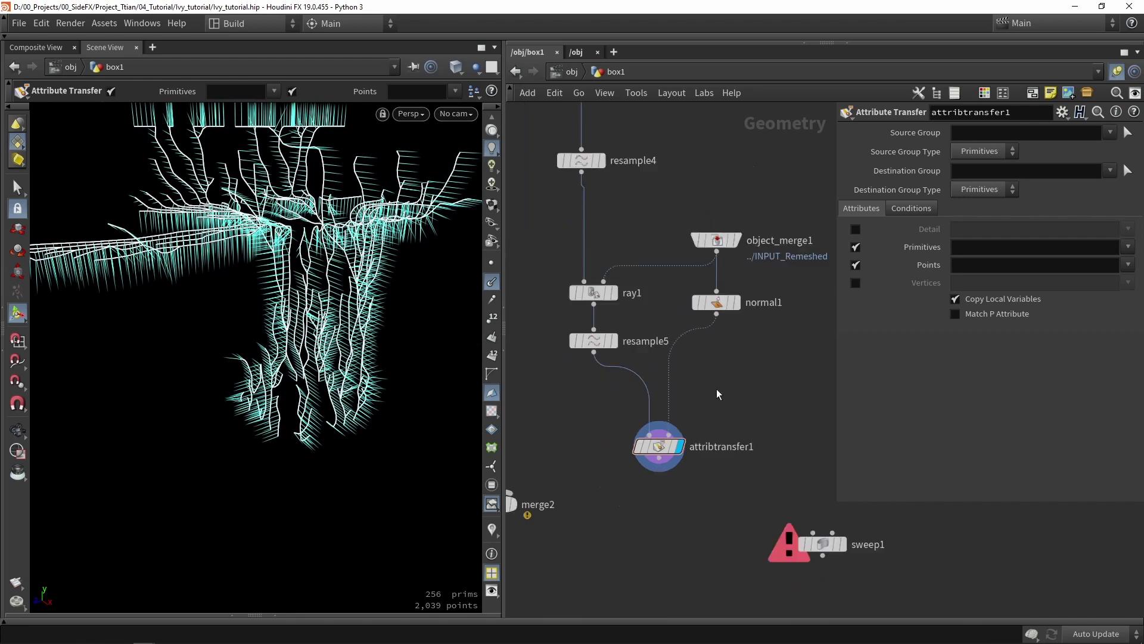
{"action": "scroll", "coordinate": [716, 396], "scroll_direction": "down", "scroll_amount": 2}
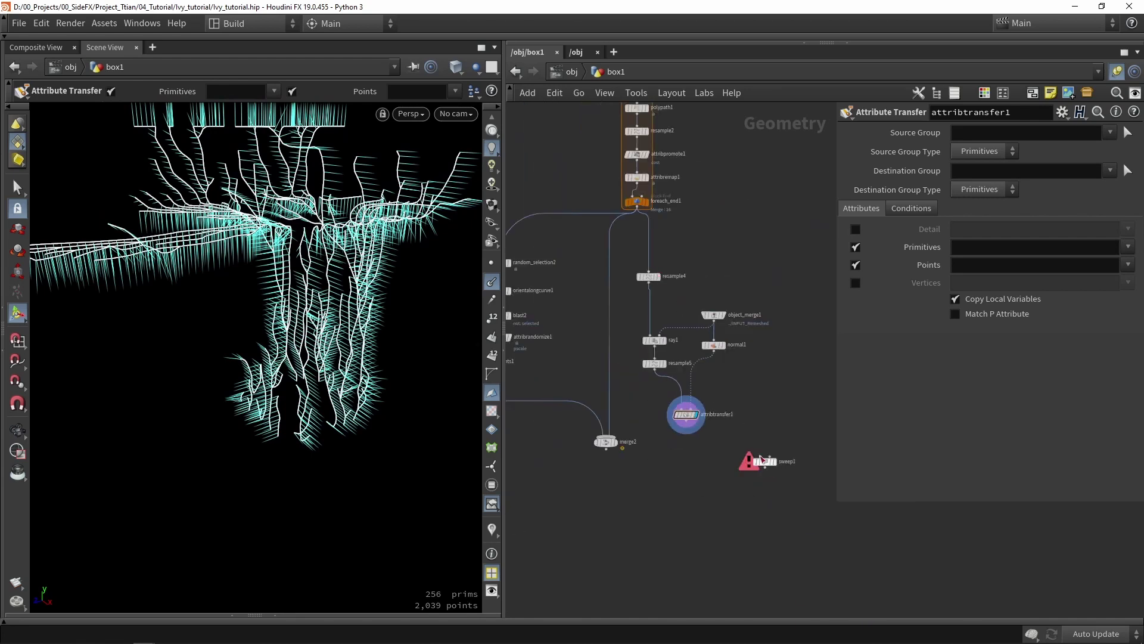
{"action": "scroll", "coordinate": [762, 459], "scroll_direction": "up", "scroll_amount": 3}
{"action": "left_click", "coordinate": [628, 390]}
{"action": "left_click", "coordinate": [786, 468]}
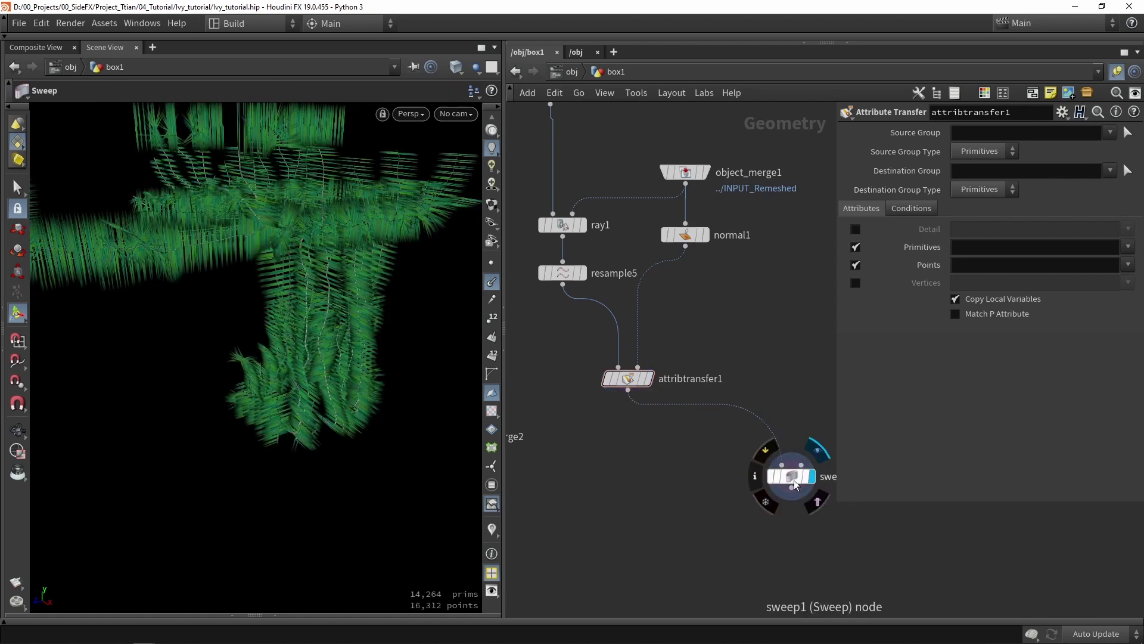
{"action": "left_click", "coordinate": [793, 476]}
Step: Turn off the point normals display and examine the thickness of the swept branches
{"action": "left_click", "coordinate": [492, 283]}
{"action": "key", "text": "Escape"}
{"action": "scroll", "coordinate": [273, 295], "scroll_direction": "up", "scroll_amount": 5}
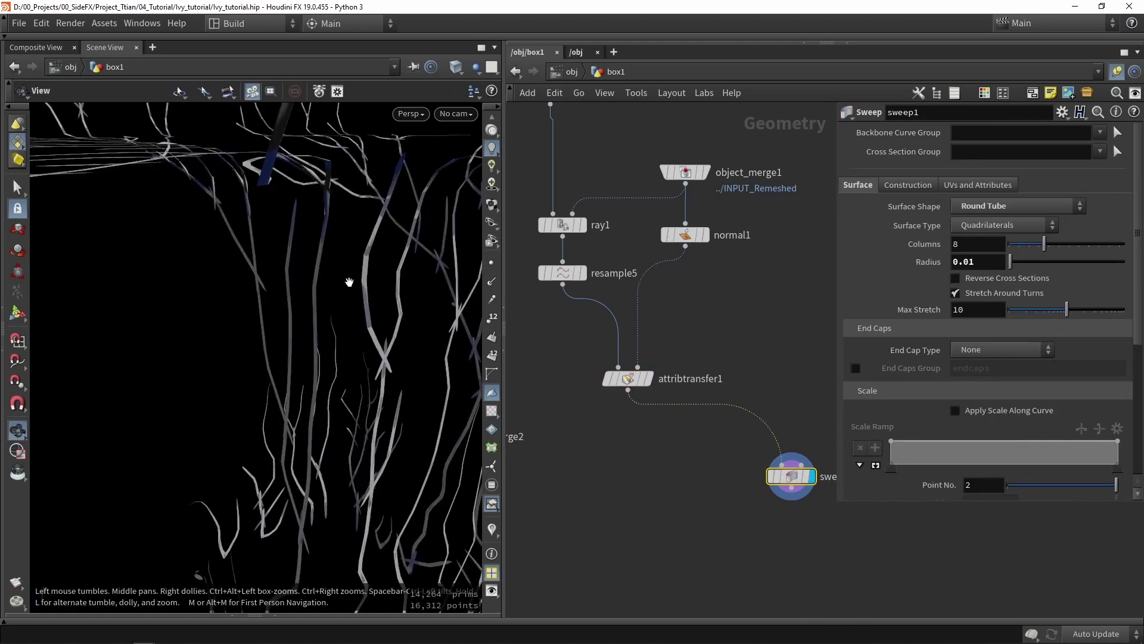
{"action": "scroll", "coordinate": [272, 295], "scroll_direction": "up", "scroll_amount": 3}
{"action": "scroll", "coordinate": [332, 332], "scroll_direction": "down", "scroll_amount": 6}
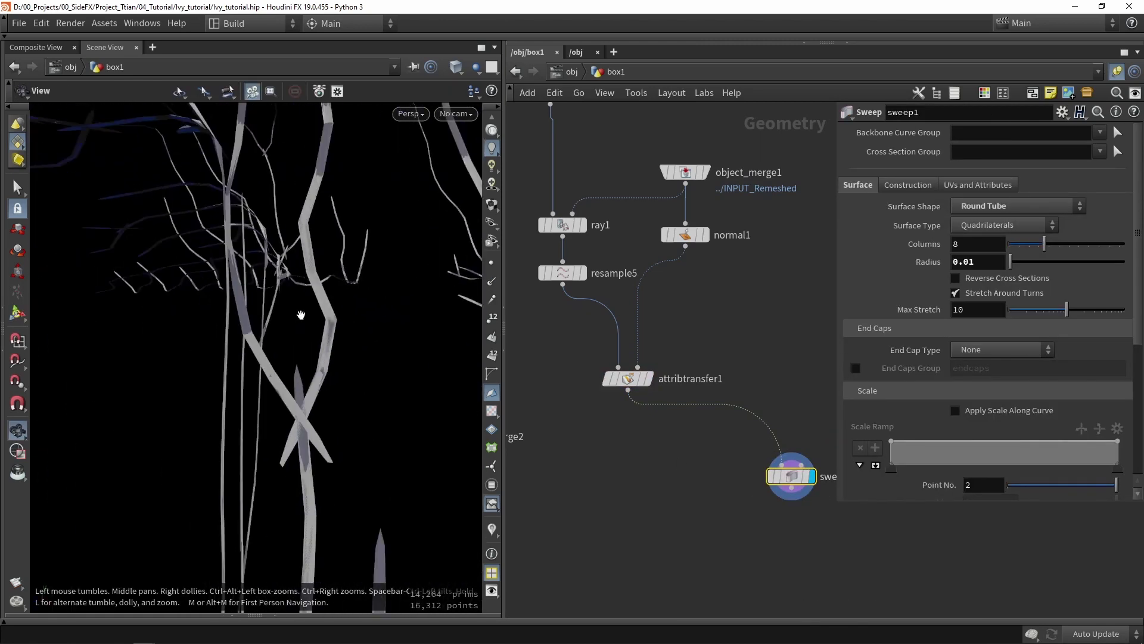
{"action": "scroll", "coordinate": [309, 322], "scroll_direction": "down", "scroll_amount": 8}
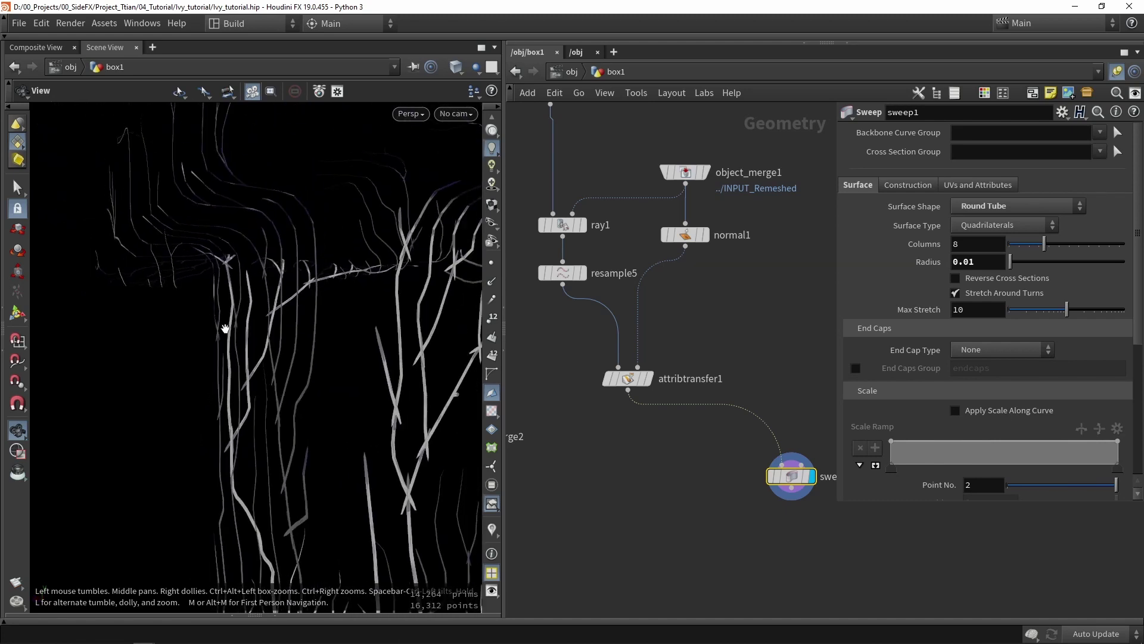
{"action": "scroll", "coordinate": [679, 405], "scroll_direction": "up", "scroll_amount": 2}
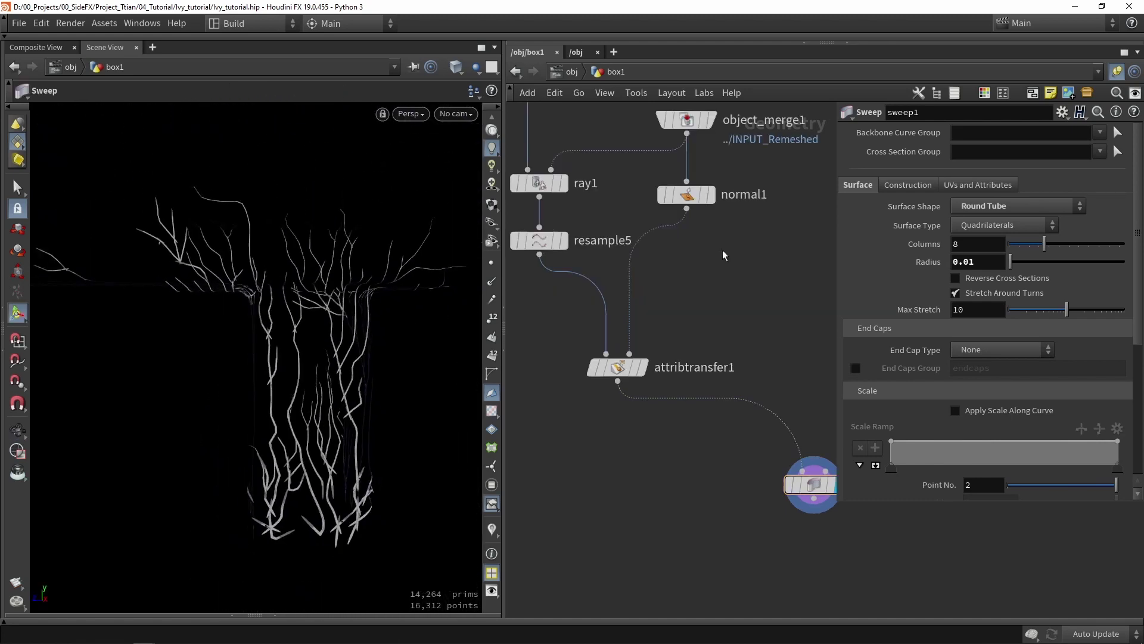
Step: Insert an Attribute Rename node between normal1 and attribtransfer1
{"action": "key", "text": "Tab"}
{"action": "type", "text": "attribwr"}
{"action": "key", "text": "Return"}
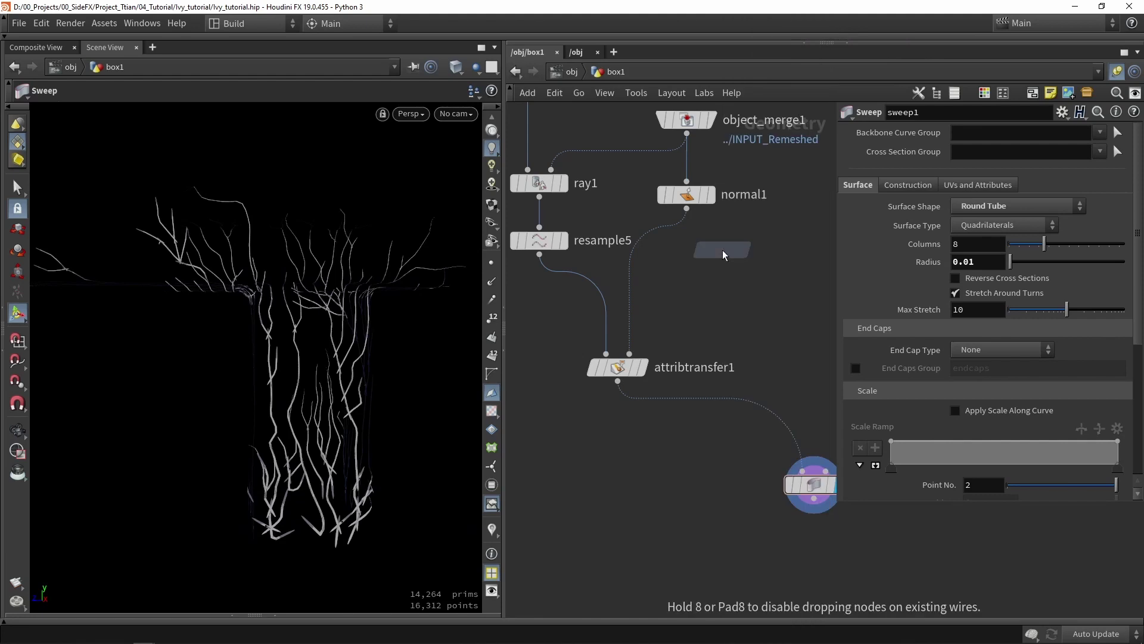
{"action": "left_click", "coordinate": [722, 249]}
{"action": "scroll", "coordinate": [721, 249], "scroll_direction": "up", "scroll_amount": 3}
{"action": "left_click_drag", "start_coordinate": [638, 231], "coordinate": [671, 266]}
{"action": "mouse_move", "coordinate": [670, 270]}
Step: Display the Attribute Rename node and rename the point attribute N to N_copy
{"action": "key", "text": "r"}
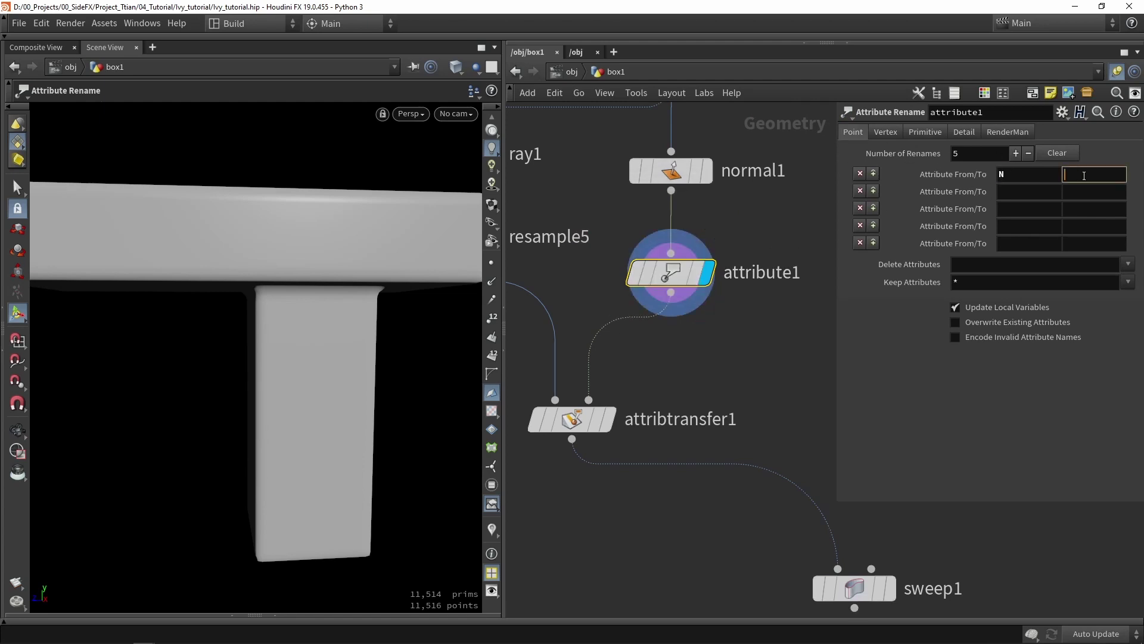
{"action": "type", "text": "py"}
{"action": "key", "text": "Return"}
Step: Limit attribtransfer1 to the point attribute N_copy, with primitive attributes turned off
{"action": "left_click", "coordinate": [608, 419]}
{"action": "left_click", "coordinate": [855, 248]}
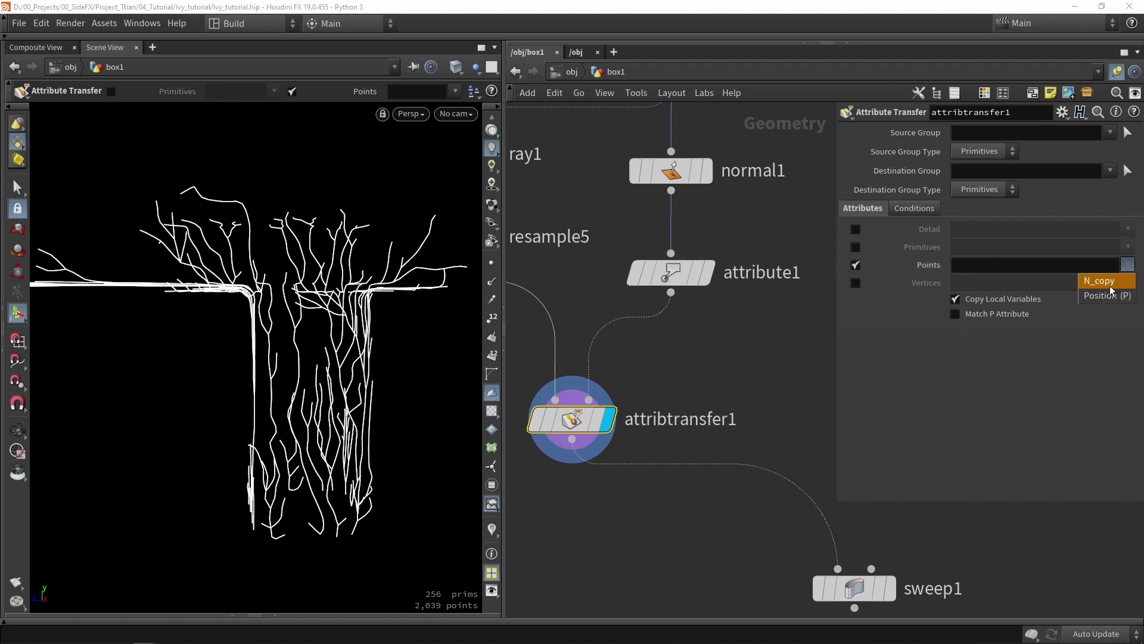
{"action": "left_click", "coordinate": [1108, 281]}
Step: Display sweep1 and examine the swept branch tubes up close
{"action": "scroll", "coordinate": [715, 250], "scroll_direction": "down", "scroll_amount": 4}
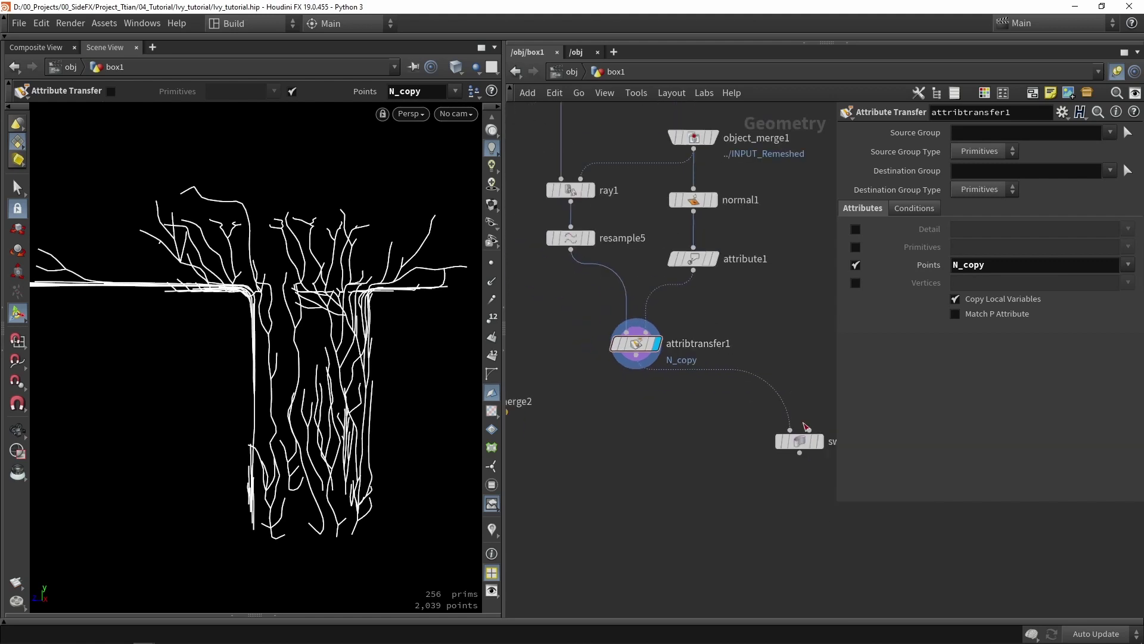
{"action": "left_click", "coordinate": [821, 449]}
{"action": "left_click_drag", "start_coordinate": [215, 370], "coordinate": [259, 258]}
{"action": "right_click_drag", "start_coordinate": [258, 257], "coordinate": [194, 396]}
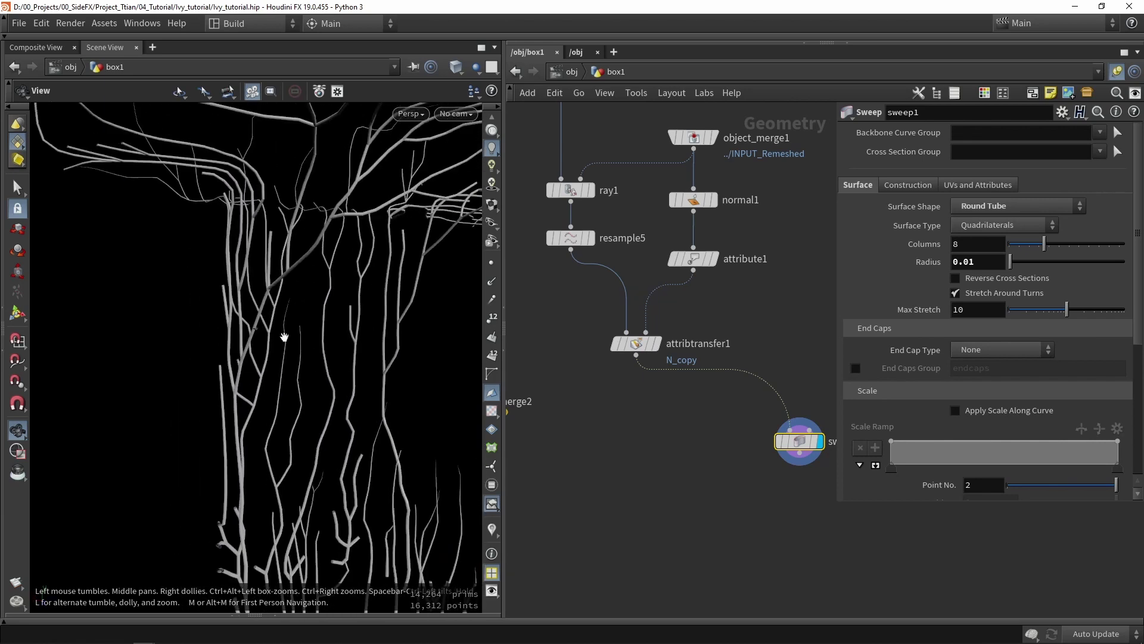
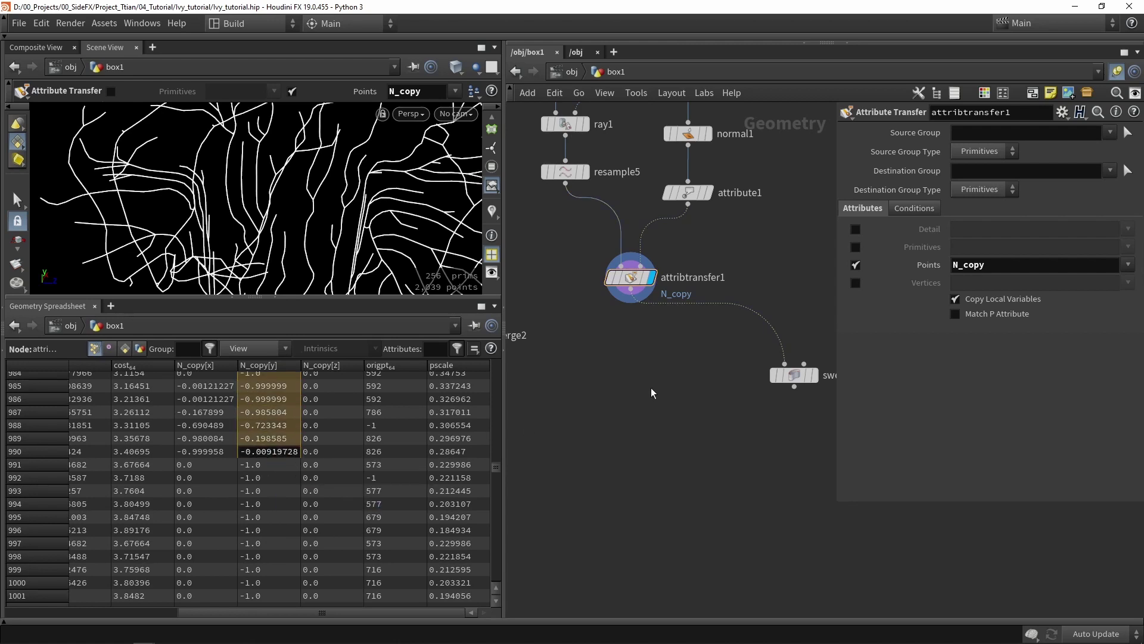
Step: Add an Attribute Wrangle node below attribtransfer1, connect it and display it
{"action": "middle_click_drag", "start_coordinate": [623, 346], "coordinate": [637, 401]}
{"action": "key", "text": "Tab"}
{"action": "key", "text": "Return"}
{"action": "left_click", "coordinate": [609, 439]}
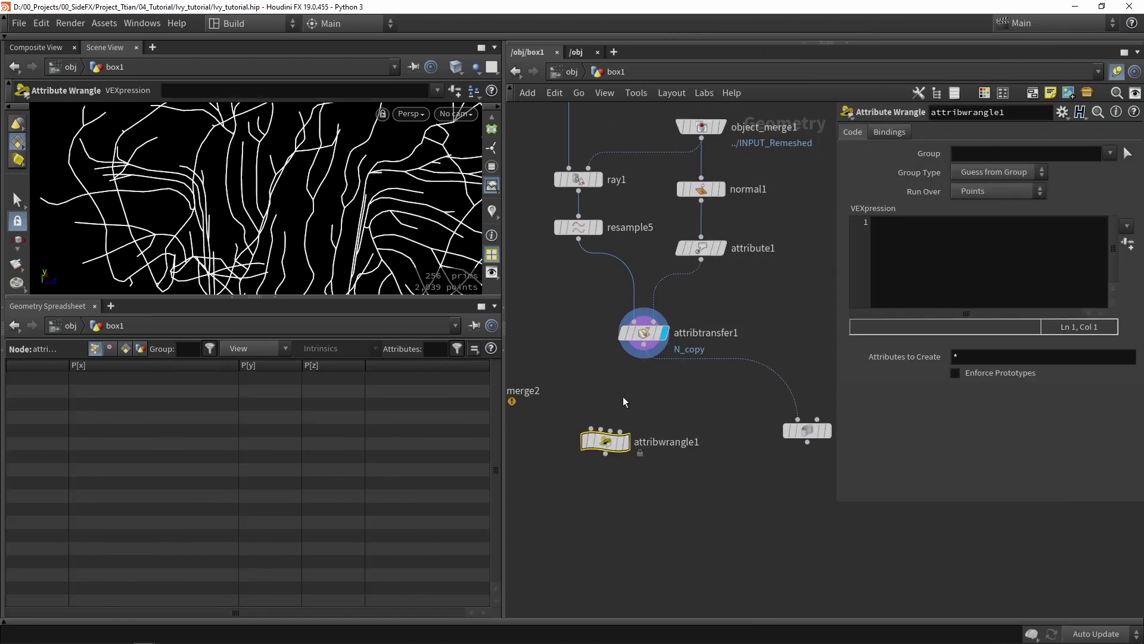
{"action": "scroll", "coordinate": [623, 399], "scroll_direction": "up", "scroll_amount": 1}
{"action": "left_click_drag", "start_coordinate": [623, 456], "coordinate": [669, 398]}
{"action": "left_click", "coordinate": [904, 233]}
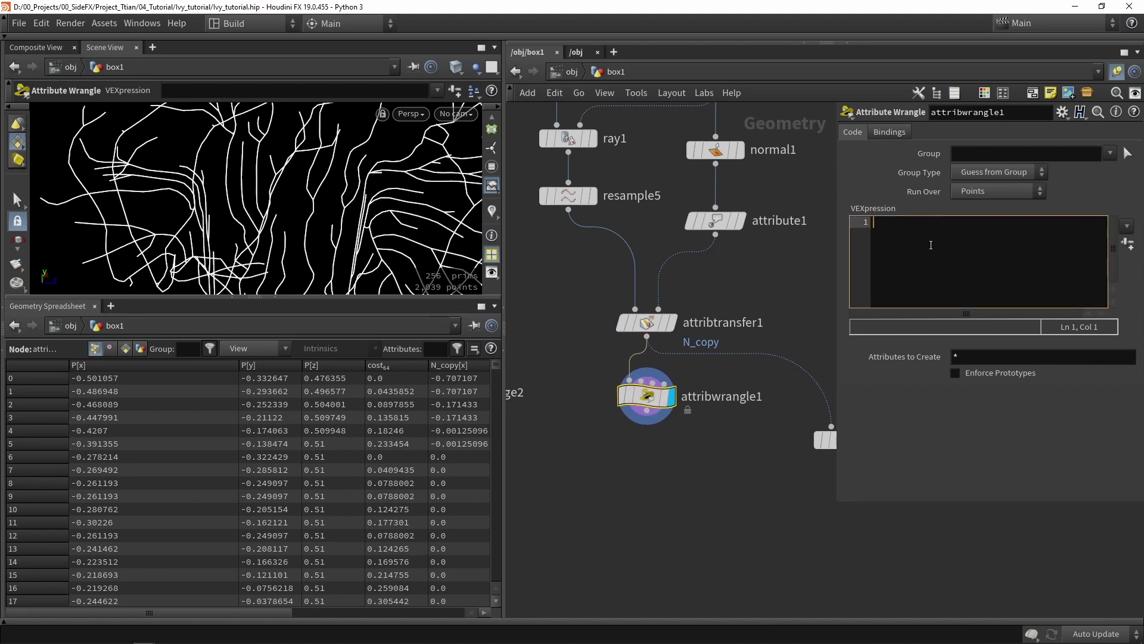
{"action": "key", "text": "alt+e"}
{"action": "type", "text": "if ("}
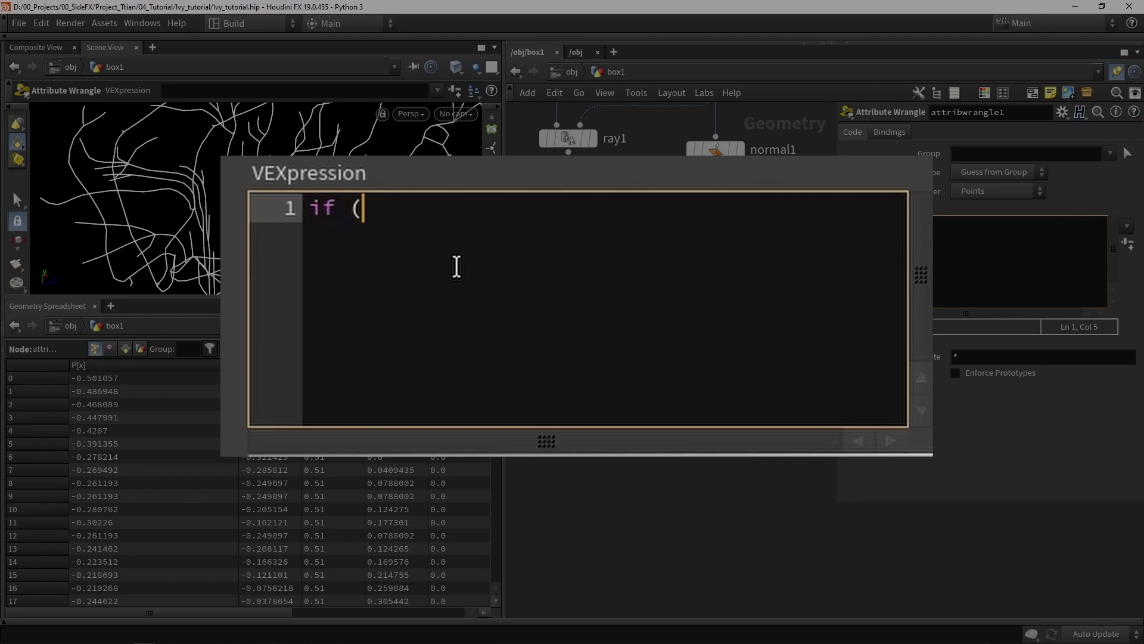
{"action": "type", "text": " v@N-copy"}
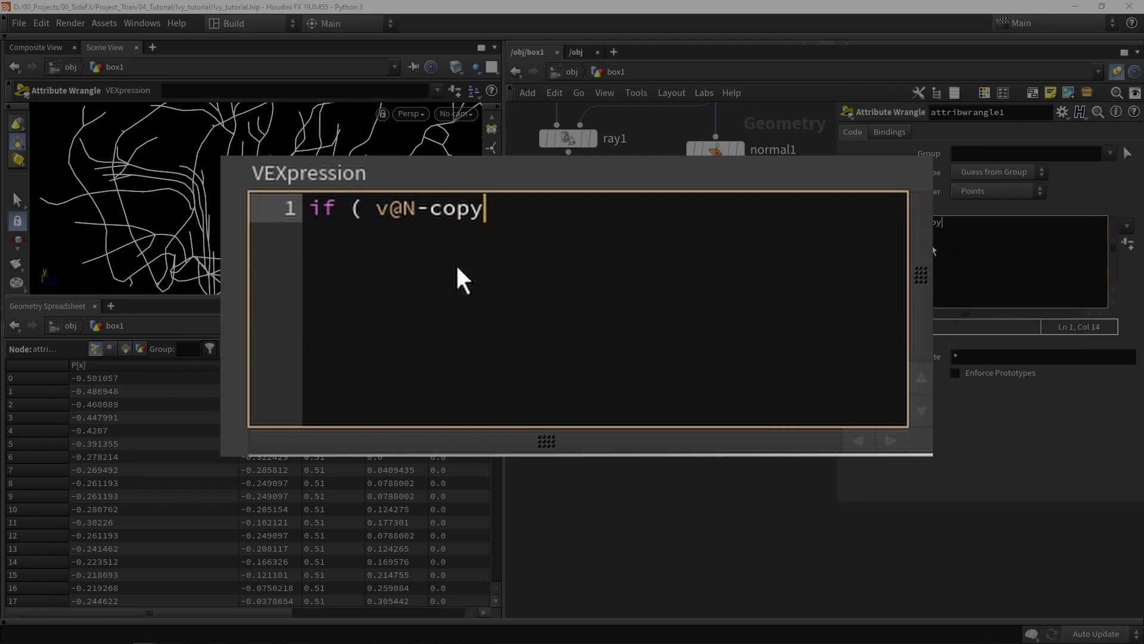
{"action": "key", "text": "BackSpace"}
{"action": "key", "text": "BackSpace"}
{"action": "key", "text": "BackSpace"}
{"action": "key", "text": "BackSpace"}
{"action": "key", "text": "BackSpace"}
{"action": "type", "text": "_copy.y "}
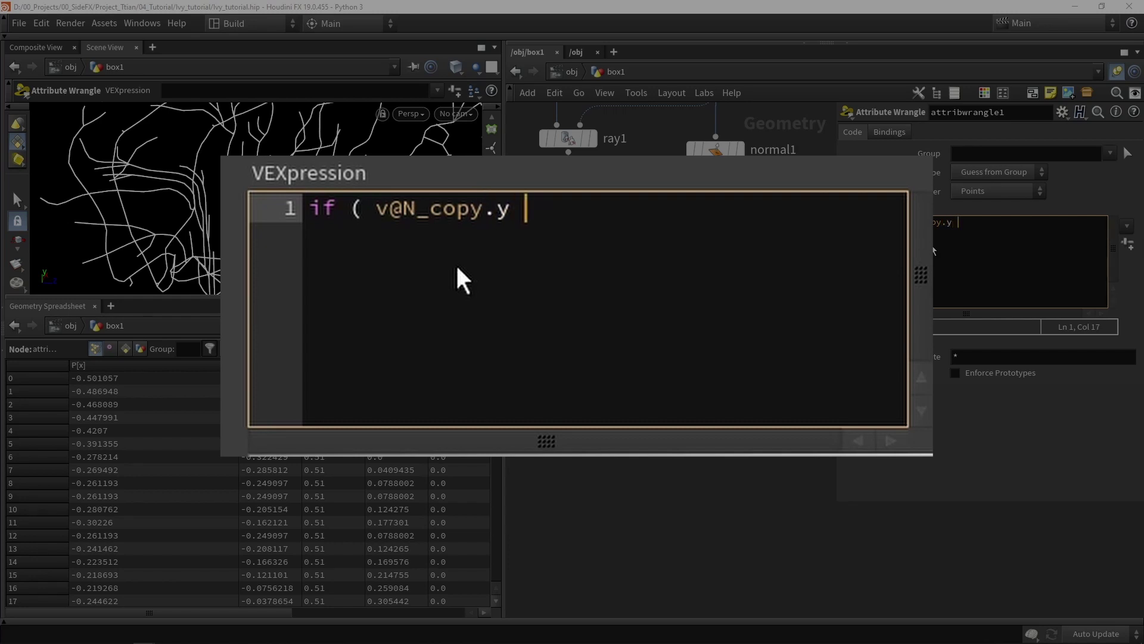
{"action": "type", "text": "< 0 )"}
{"action": "key", "text": "Return"}
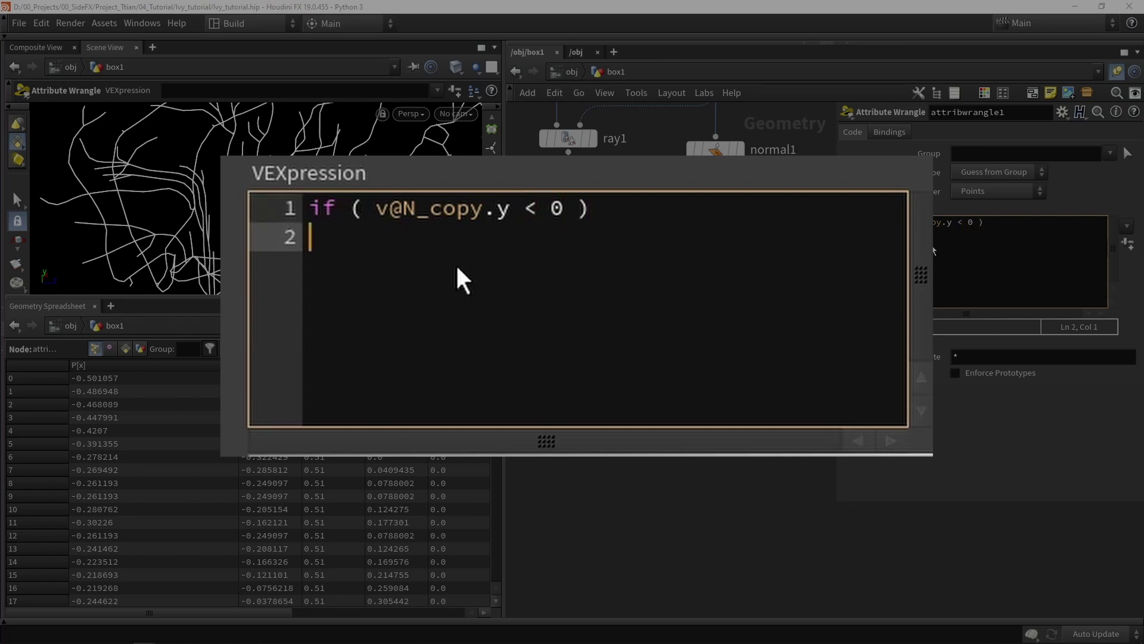
{"action": "type", "text": "{"}
{"action": "key", "text": "Return"}
{"action": "key", "text": "Return"}
{"action": "type", "text": "}"}
{"action": "left_click", "coordinate": [458, 268]}
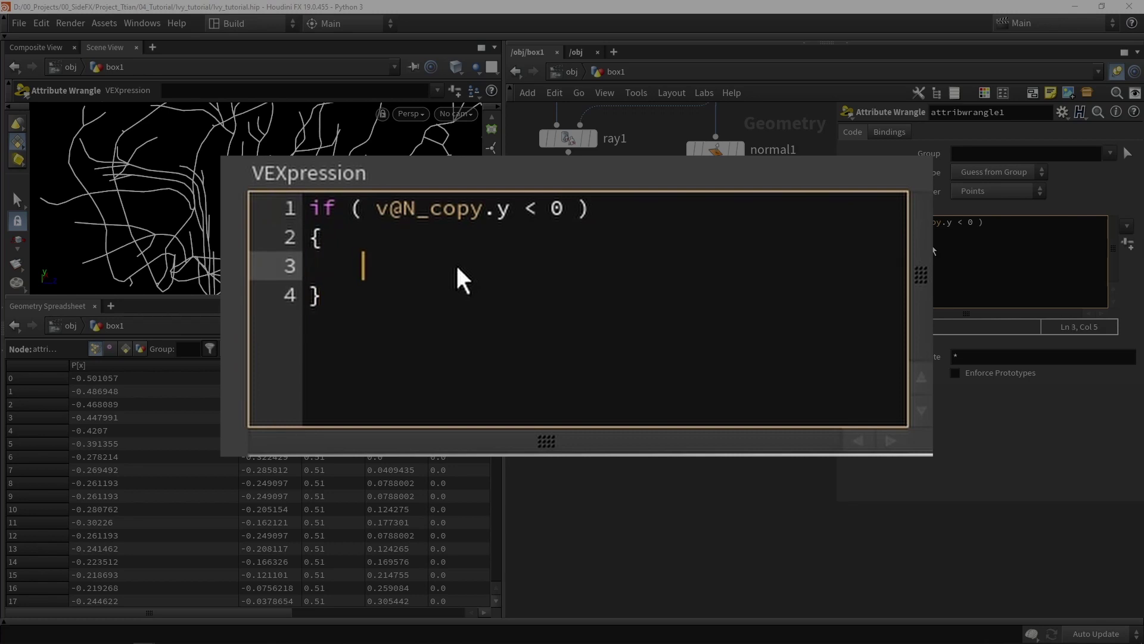
{"action": "type", "text": "@group_"}
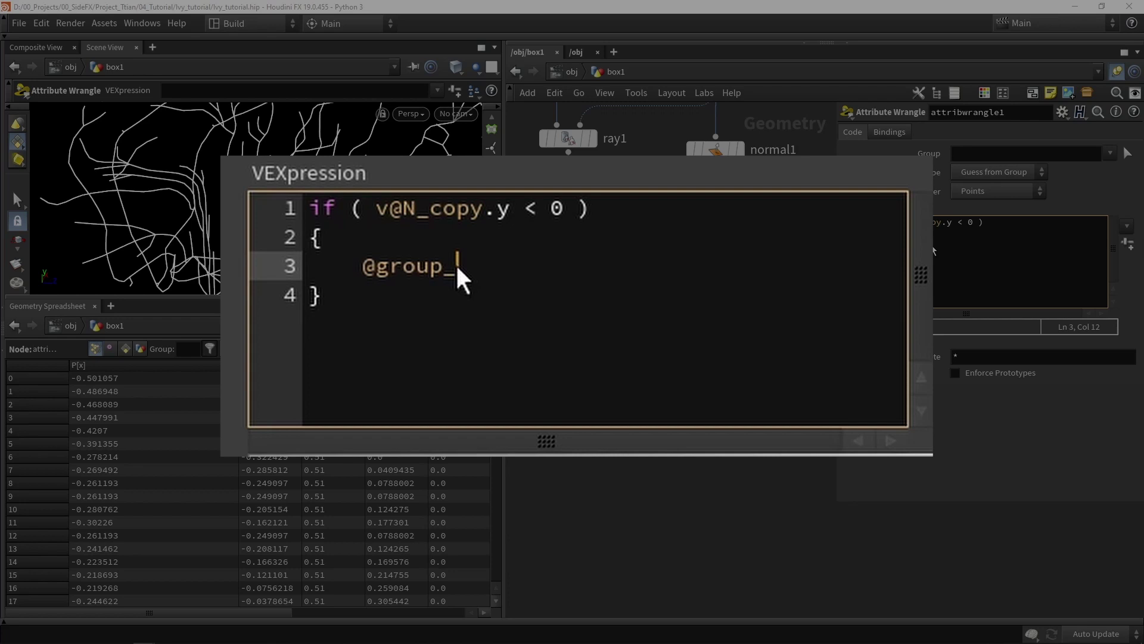
{"action": "type", "text": "hangi"}
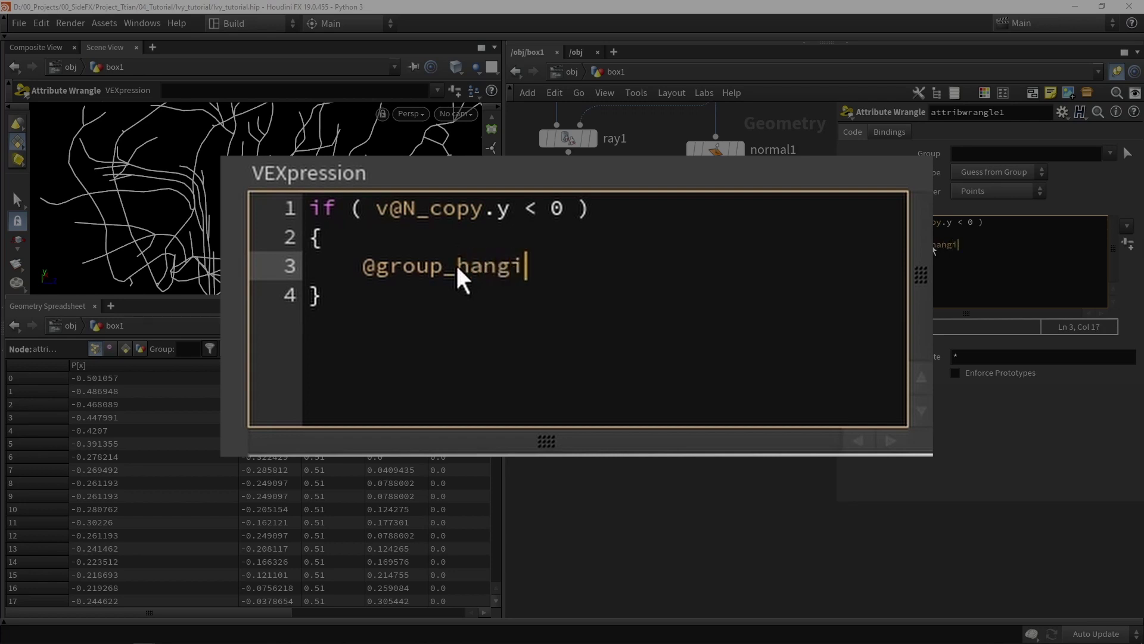
{"action": "type", "text": "ngPts ="}
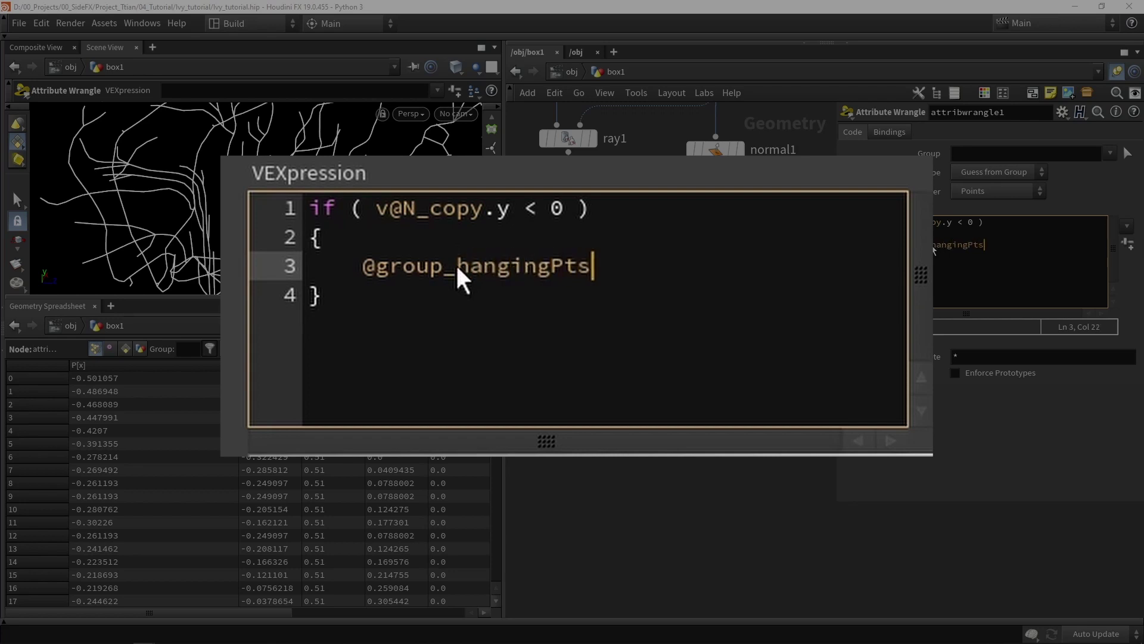
{"action": "type", "text": " 1;"}
{"action": "scroll", "coordinate": [683, 453], "scroll_direction": "down", "scroll_amount": 3}
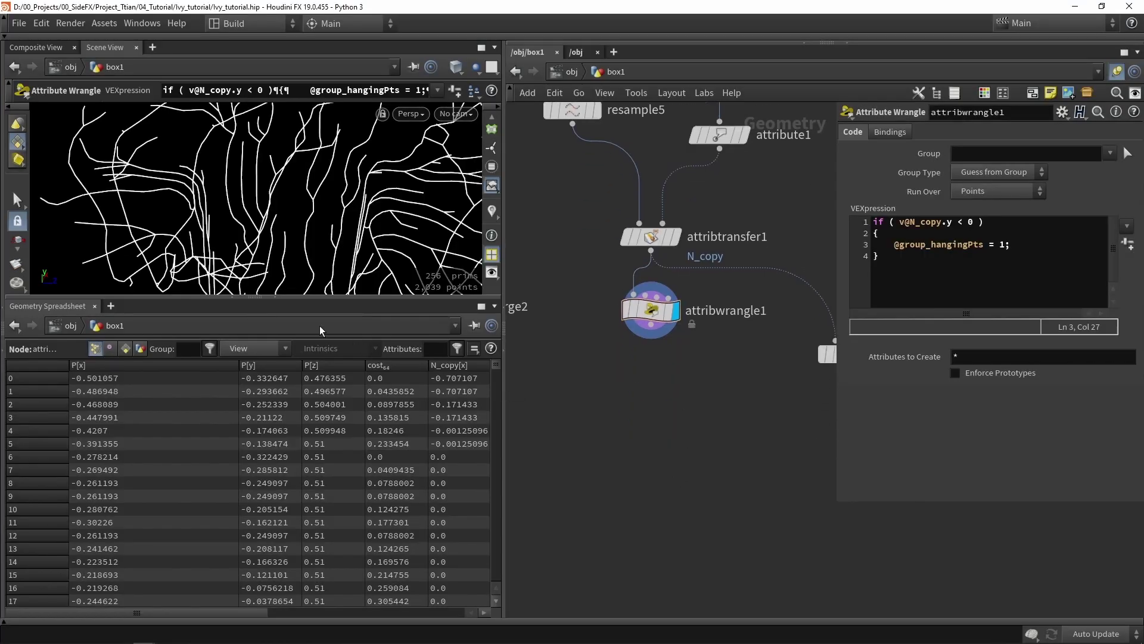
{"action": "left_click", "coordinate": [276, 300]}
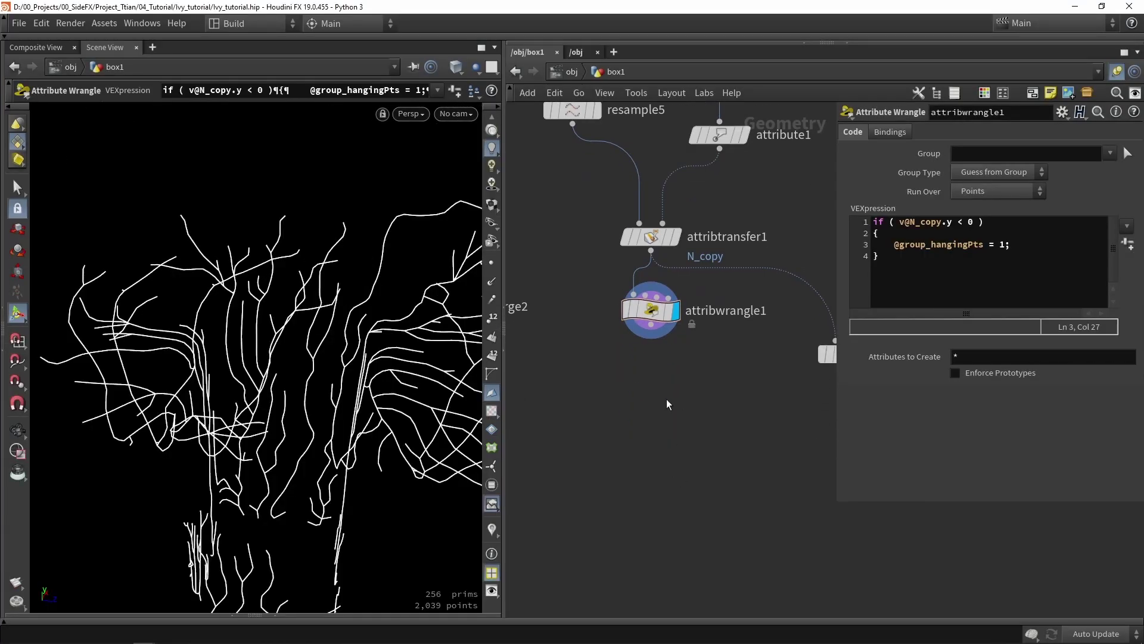
Step: Add a Blast node below attribwrangle1, connect the wrangle's output to it and display it
{"action": "key", "text": "Tab"}
{"action": "key", "text": "Return"}
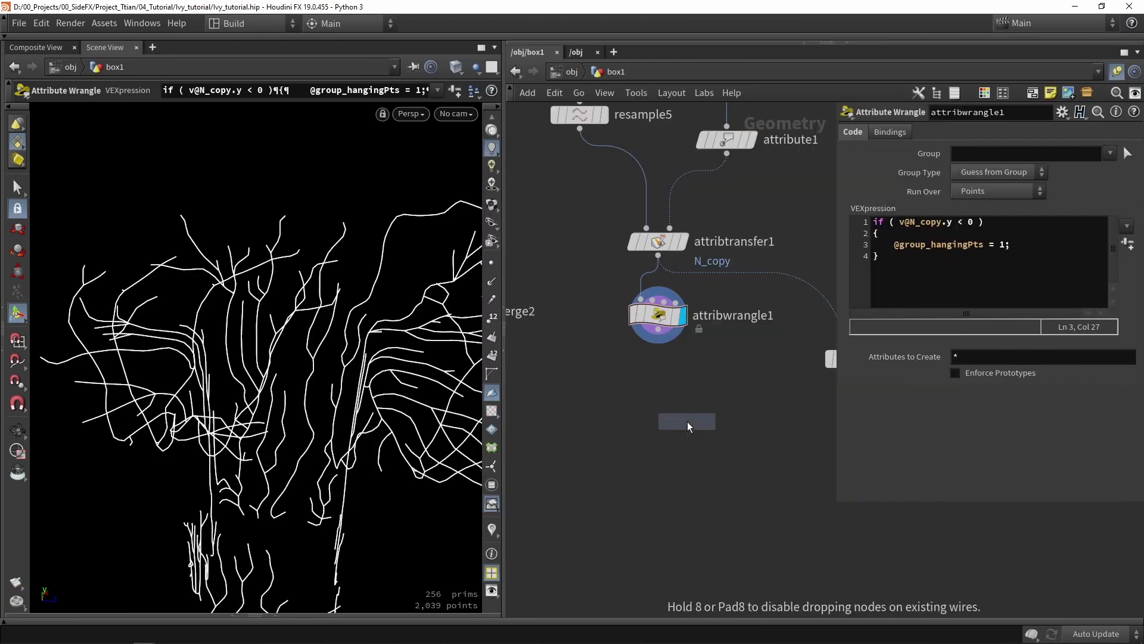
{"action": "left_click", "coordinate": [682, 419]}
{"action": "left_click_drag", "start_coordinate": [658, 331], "coordinate": [682, 406]}
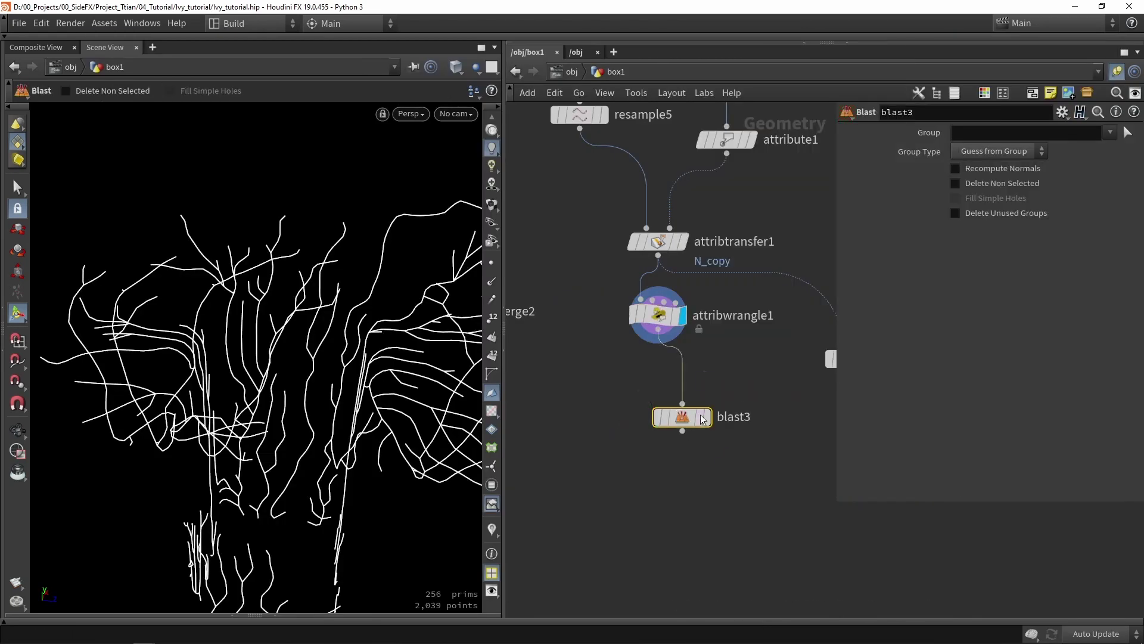
{"action": "left_click", "coordinate": [708, 417]}
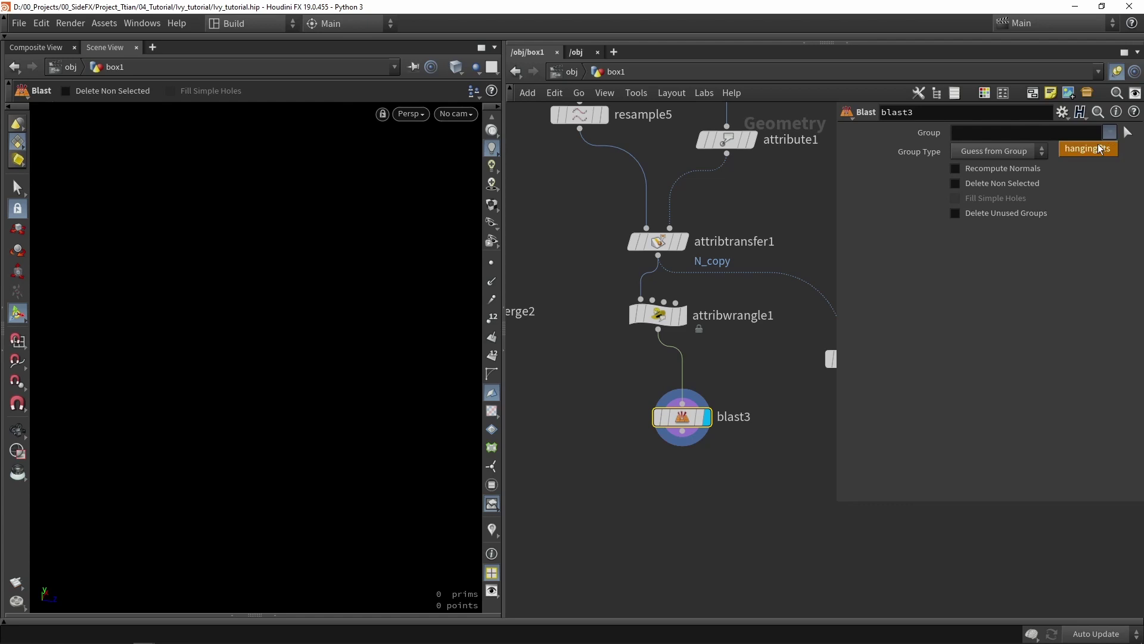
Step: Set blast3's group to hangingPts and enable Delete Non Selected so only the hanging branch points are kept
{"action": "left_click", "coordinate": [1103, 148]}
{"action": "left_click", "coordinate": [1004, 185]}
{"action": "key", "text": "Escape"}
{"action": "left_click_drag", "start_coordinate": [334, 393], "coordinate": [420, 349]}
{"action": "key", "text": "Return"}
Step: Rename the attribwrangle1 node as select_hanging_parts
{"action": "scroll", "coordinate": [635, 398], "scroll_direction": "down", "scroll_amount": 5}
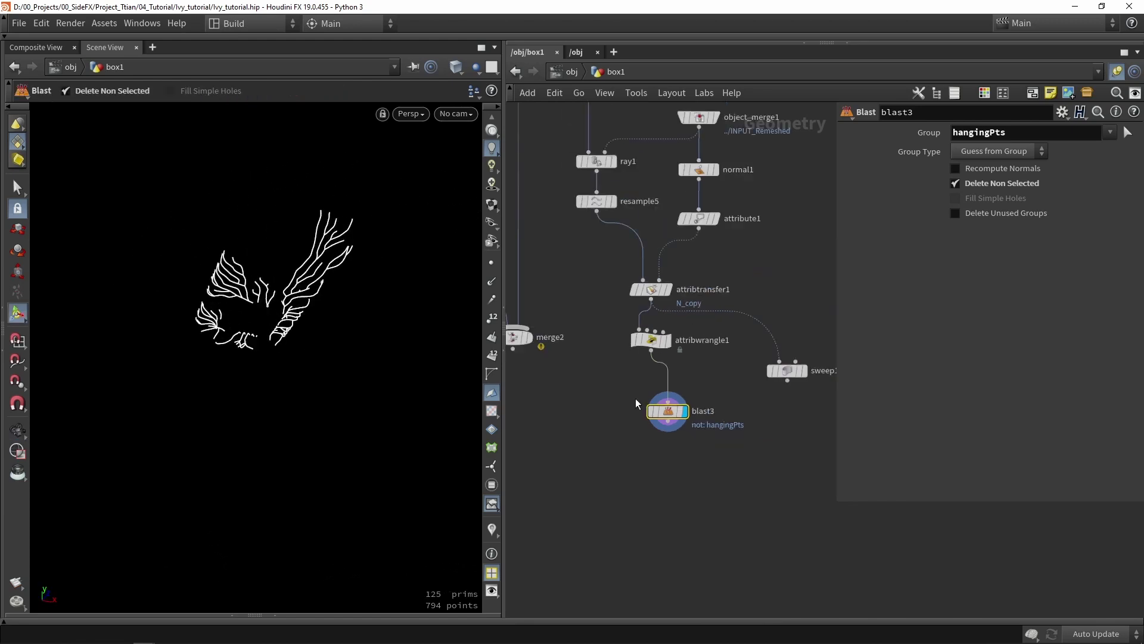
{"action": "scroll", "coordinate": [694, 345], "scroll_direction": "up", "scroll_amount": 6}
{"action": "double_click", "coordinate": [701, 338]}
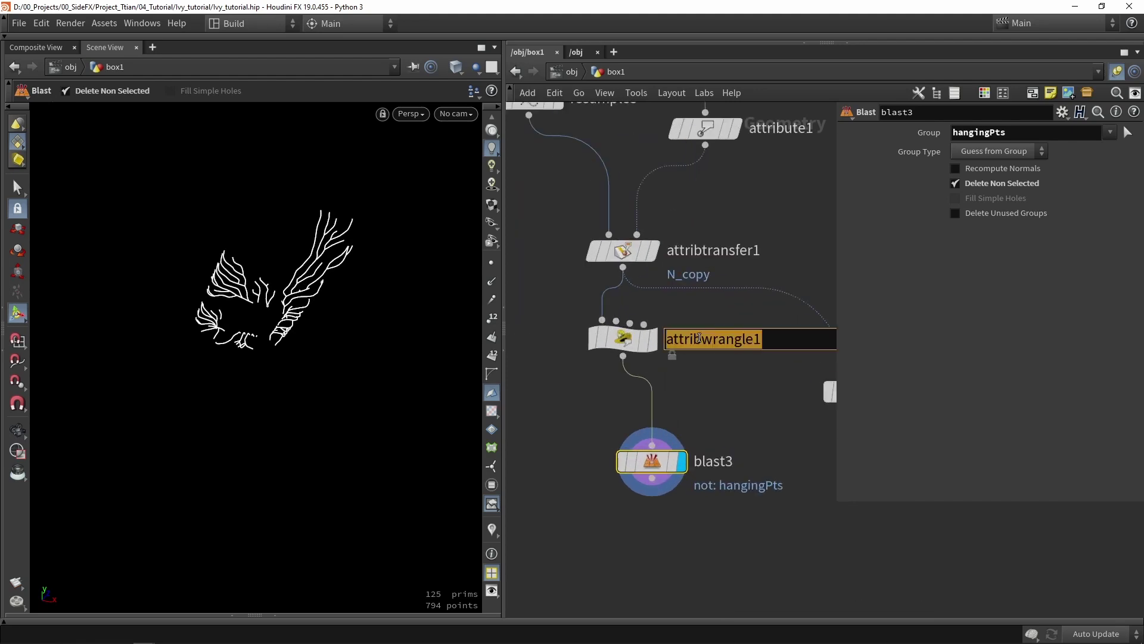
{"action": "type", "text": "see"}
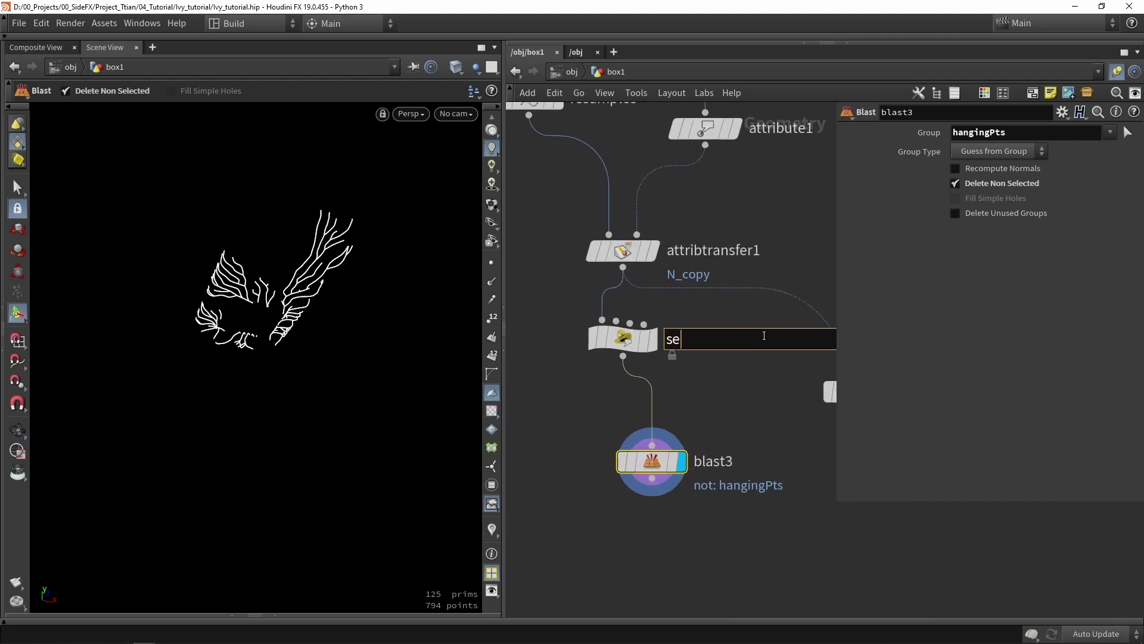
{"action": "key", "text": "BackSpace"}
{"action": "type", "text": "lect_hanging_parts"}
{"action": "key", "text": "Return"}
Step: Connect the output of select_hanging_parts to merge2 as one of its inputs
{"action": "scroll", "coordinate": [785, 411], "scroll_direction": "down", "scroll_amount": 5}
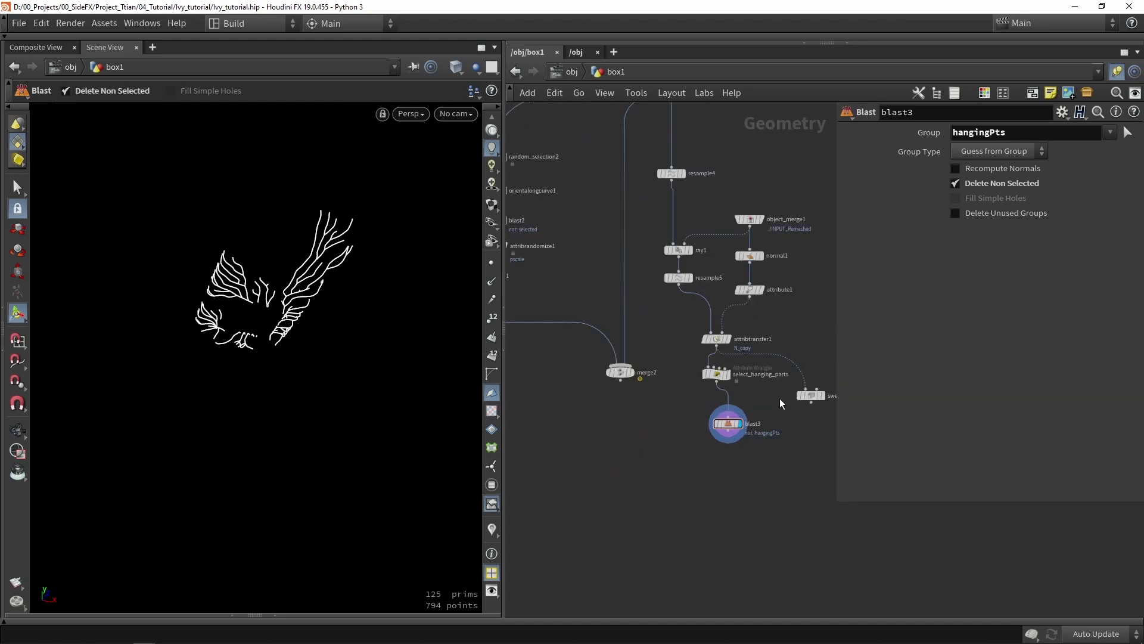
{"action": "scroll", "coordinate": [641, 449], "scroll_direction": "up", "scroll_amount": 3}
{"action": "left_click_drag", "start_coordinate": [641, 448], "coordinate": [779, 387]}
{"action": "scroll", "coordinate": [779, 387], "scroll_direction": "down", "scroll_amount": 4}
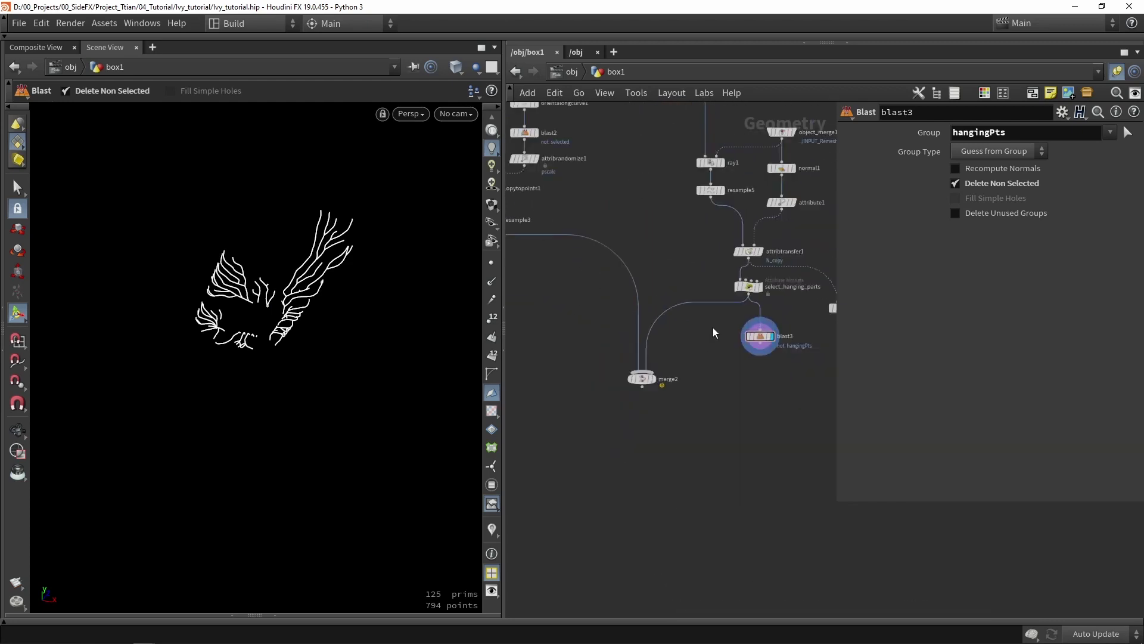
Step: Feed blast3 from merge2's output instead of the wrangle and move blast3 below the merge
{"action": "scroll", "coordinate": [765, 443], "scroll_direction": "up", "scroll_amount": 3}
{"action": "left_click_drag", "start_coordinate": [764, 442], "coordinate": [768, 512]}
{"action": "left_click_drag", "start_coordinate": [636, 386], "coordinate": [792, 436]}
{"action": "scroll", "coordinate": [780, 411], "scroll_direction": "down", "scroll_amount": 3}
{"action": "middle_click_drag", "start_coordinate": [793, 435], "coordinate": [722, 397]}
{"action": "scroll", "coordinate": [719, 386], "scroll_direction": "up", "scroll_amount": 4}
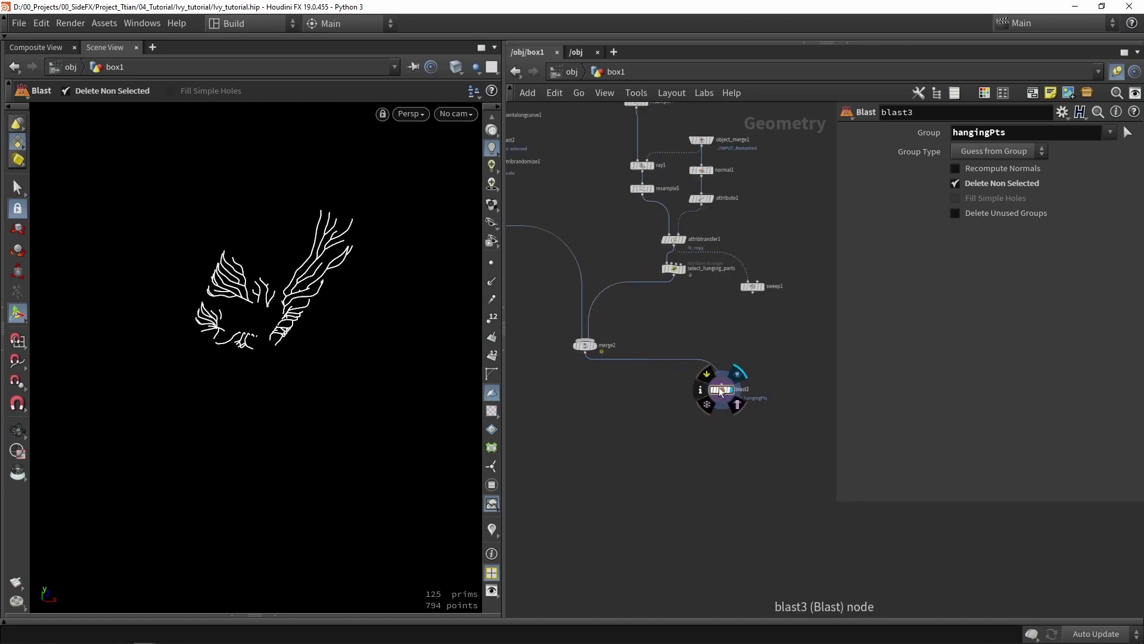
{"action": "left_click_drag", "start_coordinate": [722, 393], "coordinate": [745, 407]}
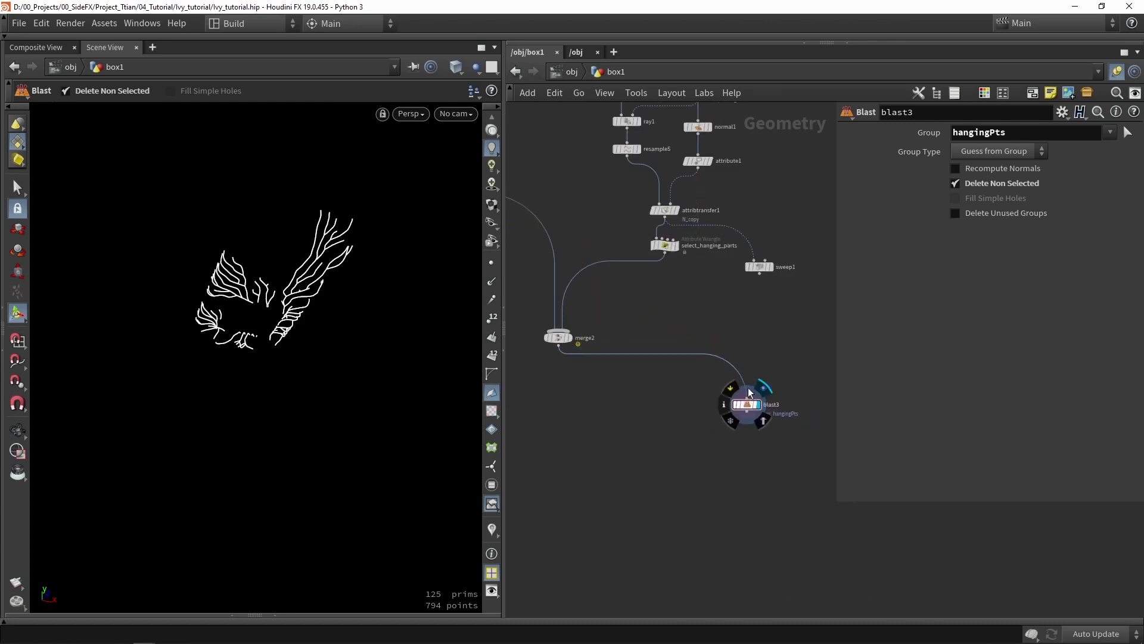
{"action": "scroll", "coordinate": [739, 298], "scroll_direction": "down", "scroll_amount": 3}
{"action": "middle_click_drag", "start_coordinate": [612, 209], "coordinate": [663, 322]}
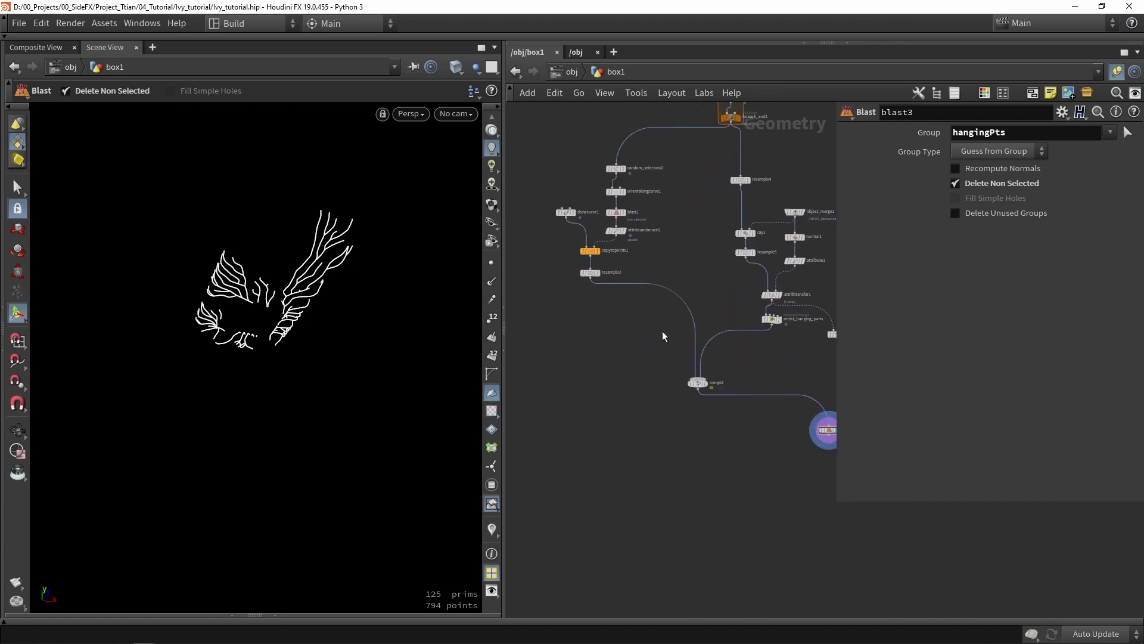
{"action": "left_click_drag", "start_coordinate": [658, 327], "coordinate": [574, 168]}
{"action": "left_click", "coordinate": [609, 324]}
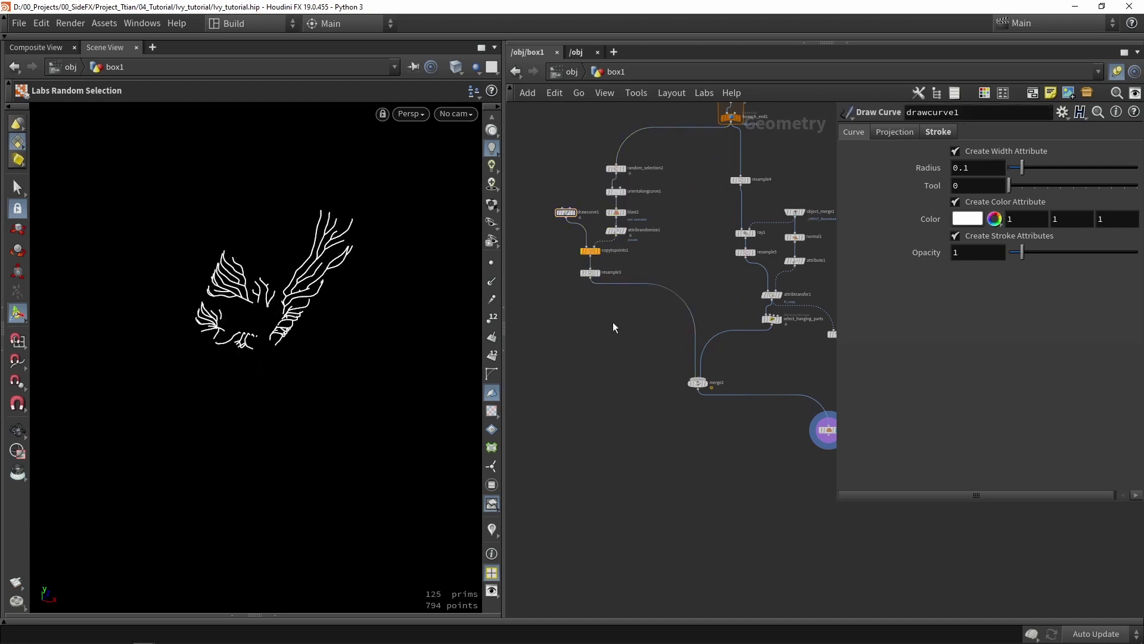
{"action": "scroll", "coordinate": [724, 369], "scroll_direction": "up", "scroll_amount": 3}
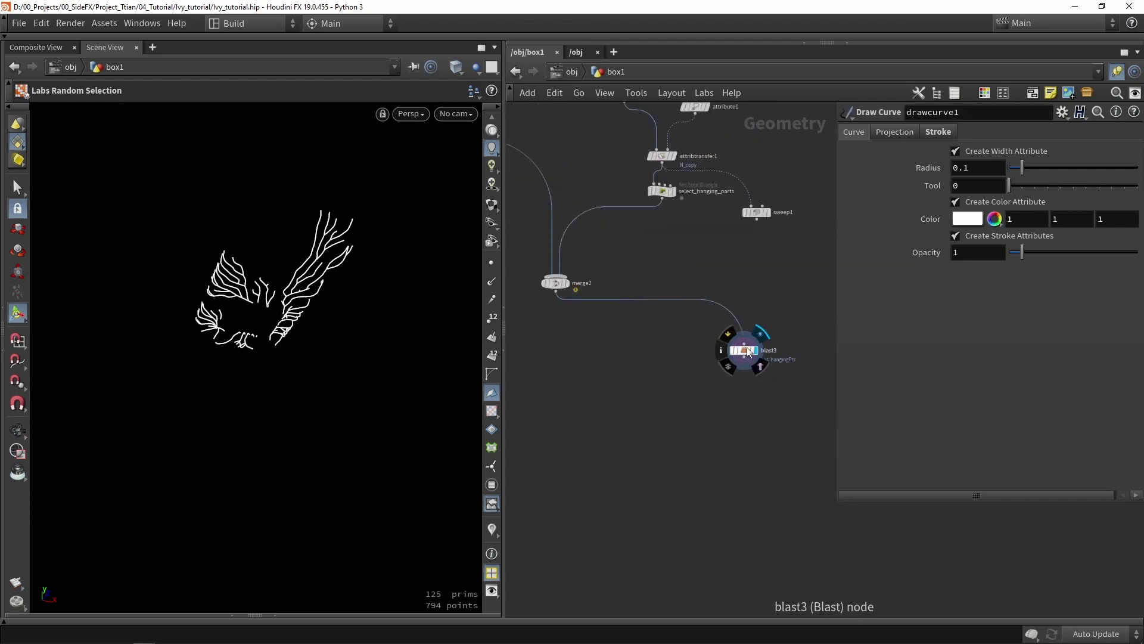
Step: Place an Add node below blast3, connect blast3 to its input and display it
{"action": "left_click", "coordinate": [745, 351]}
{"action": "key", "text": "Tab"}
{"action": "type", "text": "null"}
{"action": "key", "text": "Return"}
{"action": "left_click", "coordinate": [738, 421]}
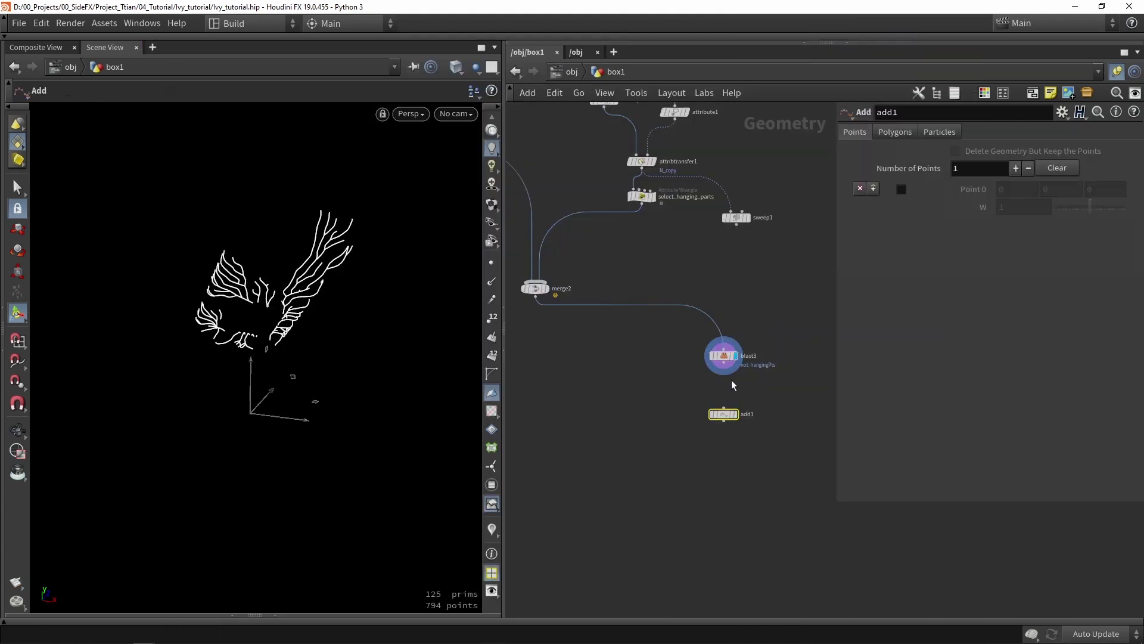
{"action": "scroll", "coordinate": [736, 382], "scroll_direction": "up", "scroll_amount": 3}
{"action": "left_click_drag", "start_coordinate": [722, 499], "coordinate": [723, 416]}
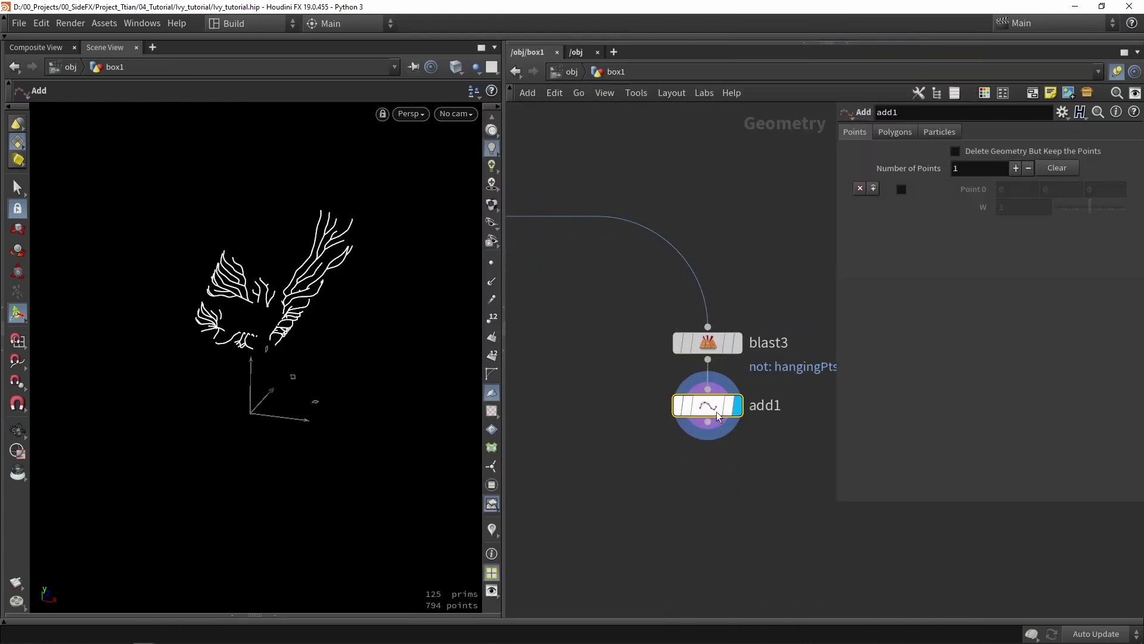
Step: Enable Delete Geometry But Keep the Points on add1 and examine the remaining points up close
{"action": "left_click", "coordinate": [1007, 156]}
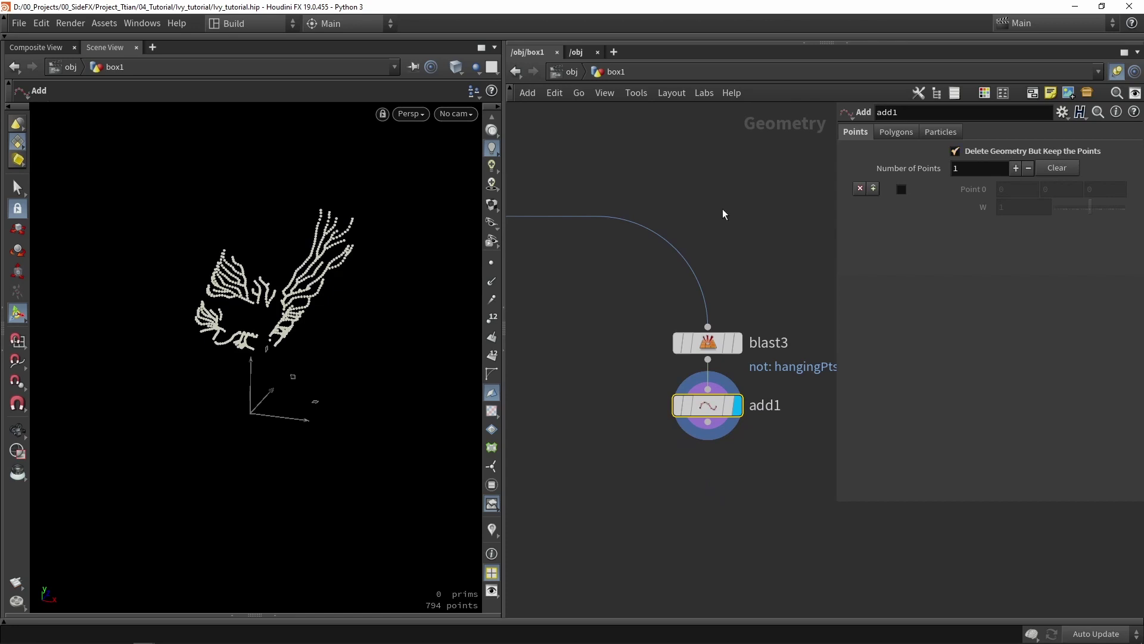
{"action": "key", "text": "Escape"}
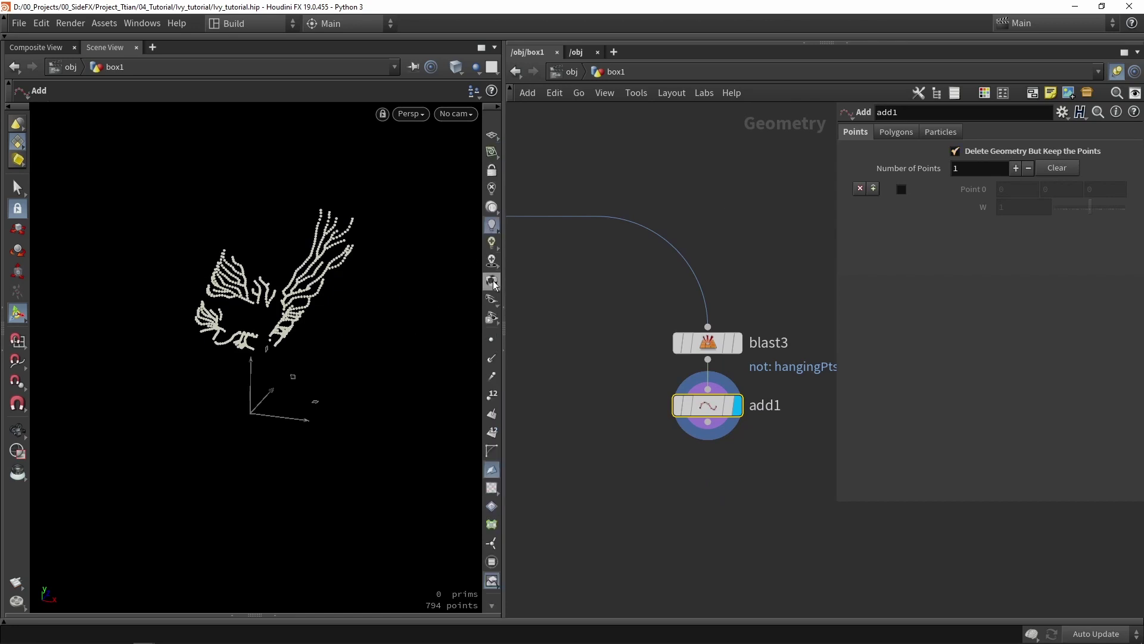
{"action": "scroll", "coordinate": [328, 286], "scroll_direction": "up", "scroll_amount": 5}
{"action": "left_click_drag", "start_coordinate": [325, 272], "coordinate": [285, 304]}
{"action": "key", "text": "Return"}
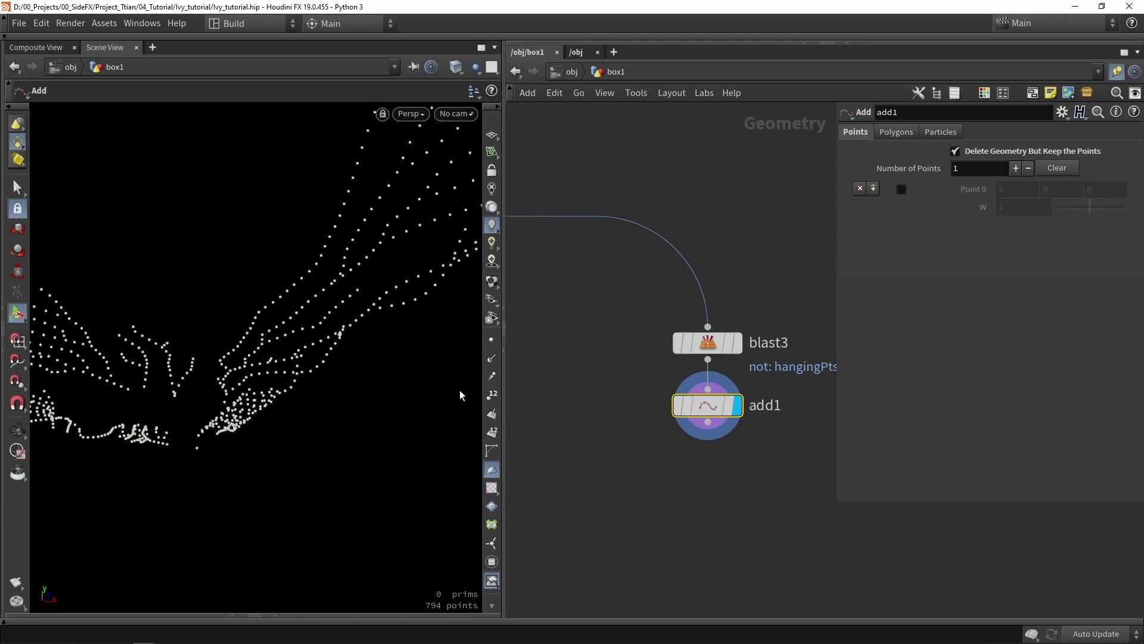
Step: Add a Labs Random Selection node below add1, connect it, display it and frame all the points
{"action": "middle_click_drag", "start_coordinate": [637, 515], "coordinate": [626, 432]}
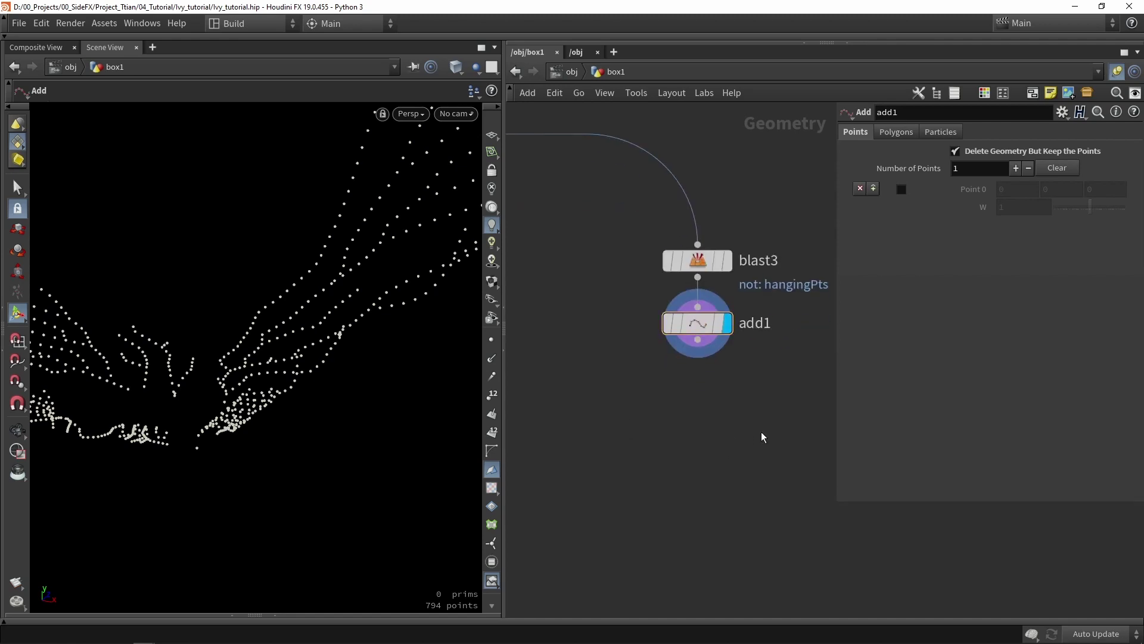
{"action": "key", "text": "Tab"}
{"action": "type", "text": "rando"}
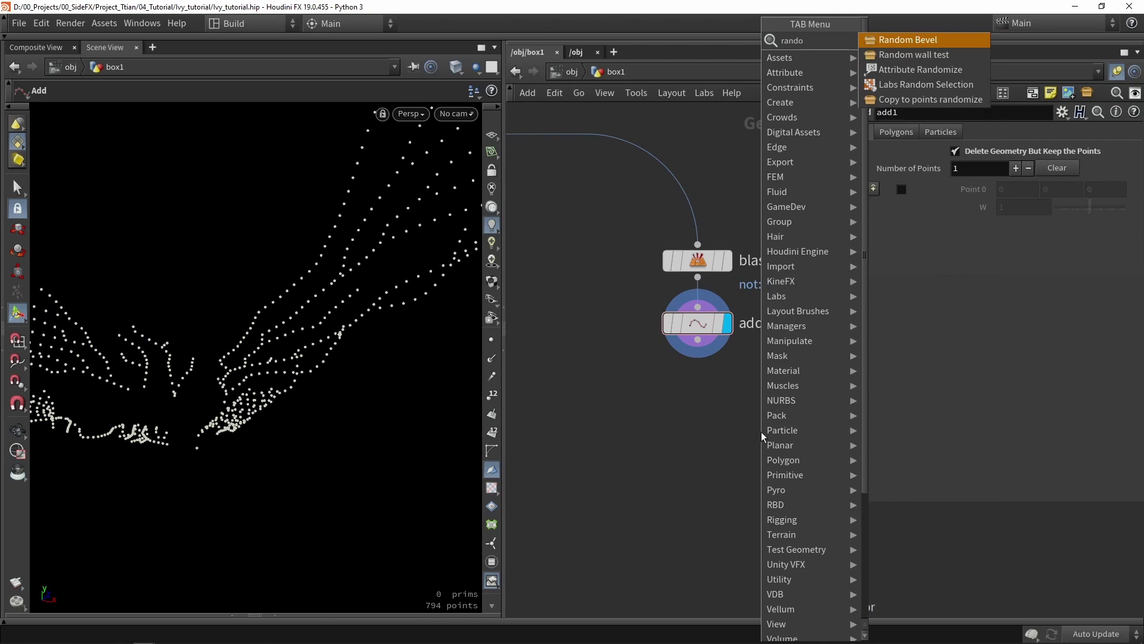
{"action": "type", "text": "m"}
{"action": "left_click", "coordinate": [926, 84]}
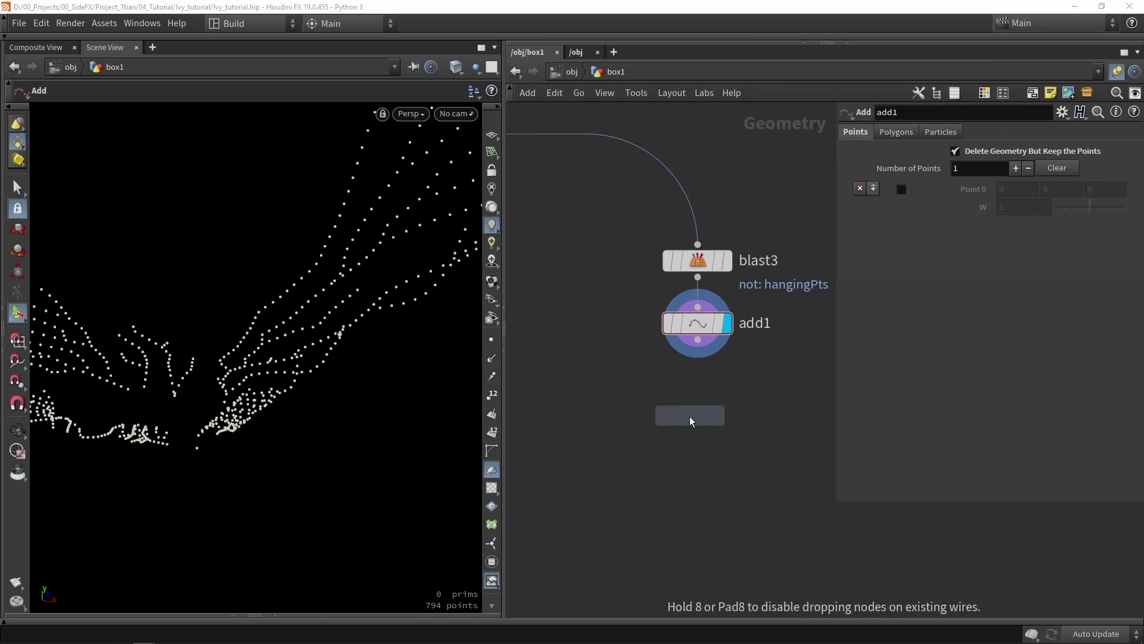
{"action": "left_click", "coordinate": [694, 417]}
{"action": "left_click_drag", "start_coordinate": [702, 348], "coordinate": [702, 399]}
{"action": "key", "text": "space+h"}
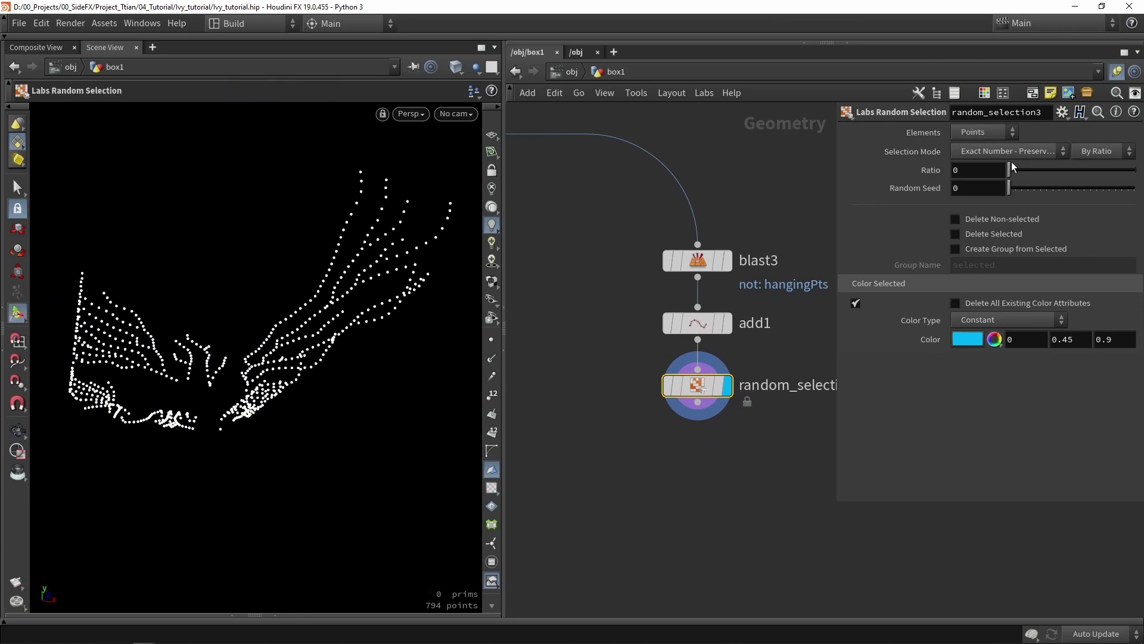
Step: Try a ratio of 0.705 with Delete Selected enabled on random_selection3
{"action": "left_click_drag", "start_coordinate": [1013, 174], "coordinate": [1097, 171]}
{"action": "left_click", "coordinate": [987, 233]}
Step: Switch random_selection3 to By Count with a count of 5 and enable Delete Non-selected
{"action": "left_click", "coordinate": [1105, 154]}
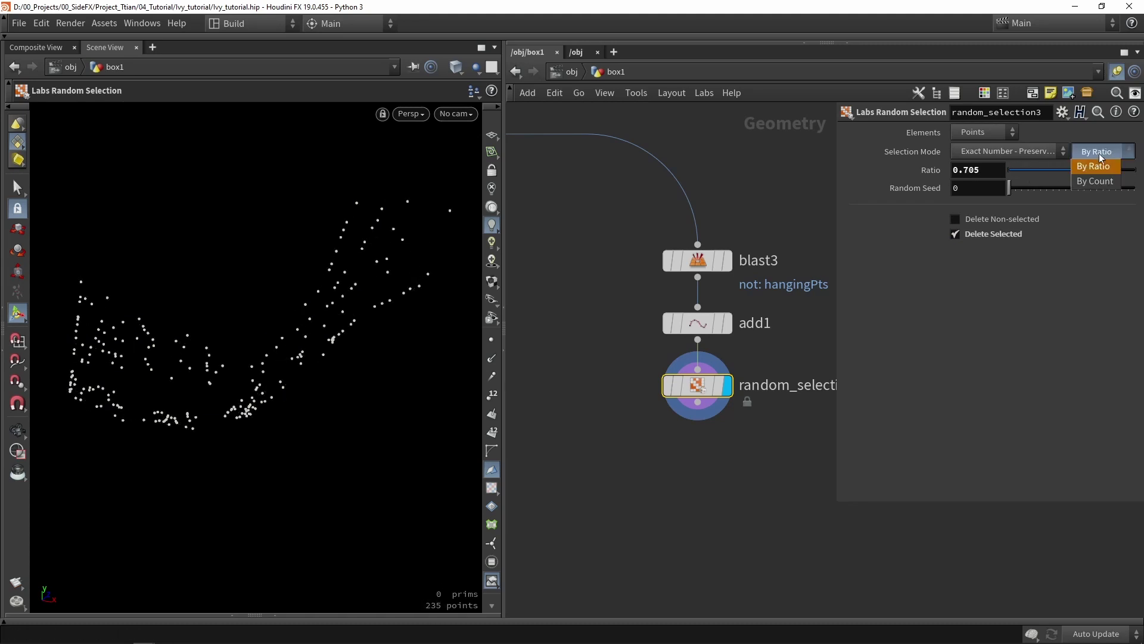
{"action": "left_click", "coordinate": [1101, 182]}
{"action": "left_click_drag", "start_coordinate": [1016, 170], "coordinate": [1011, 174]}
{"action": "type", "text": "5"}
{"action": "key", "text": "Return"}
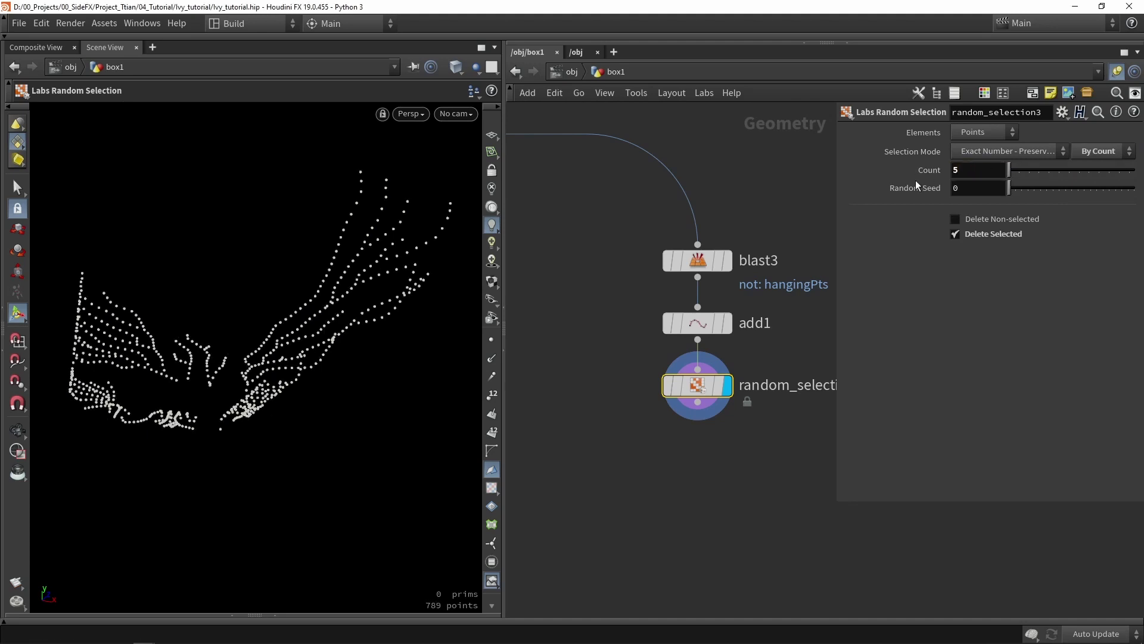
{"action": "left_click", "coordinate": [963, 220]}
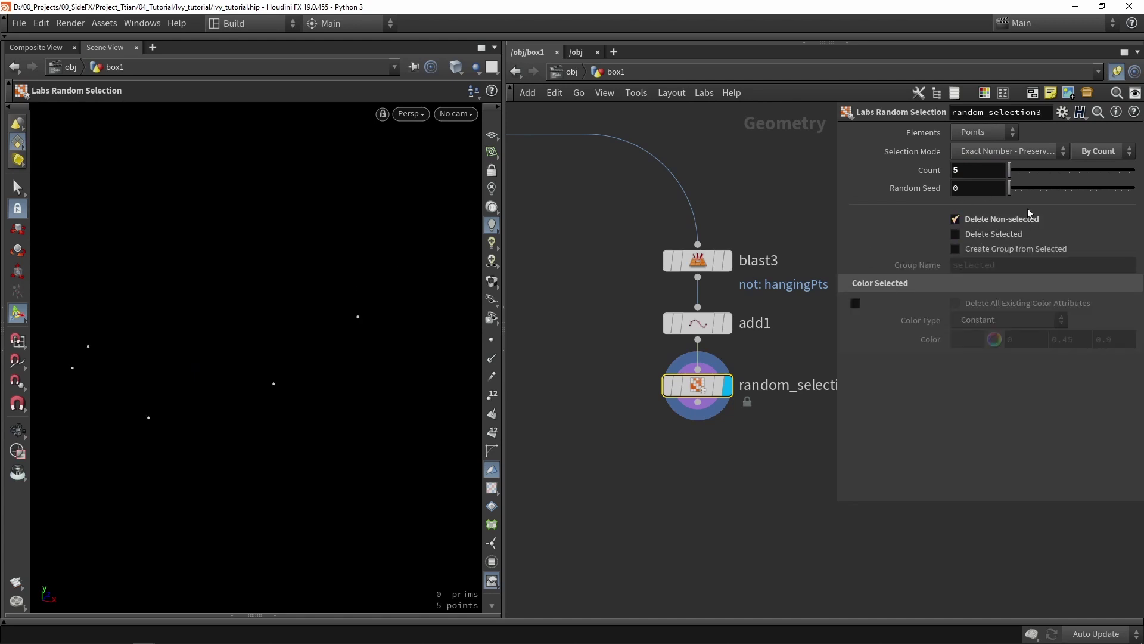
Step: Set random_selection3's count to 10 and view the selected points from another angle
{"action": "left_click", "coordinate": [977, 170]}
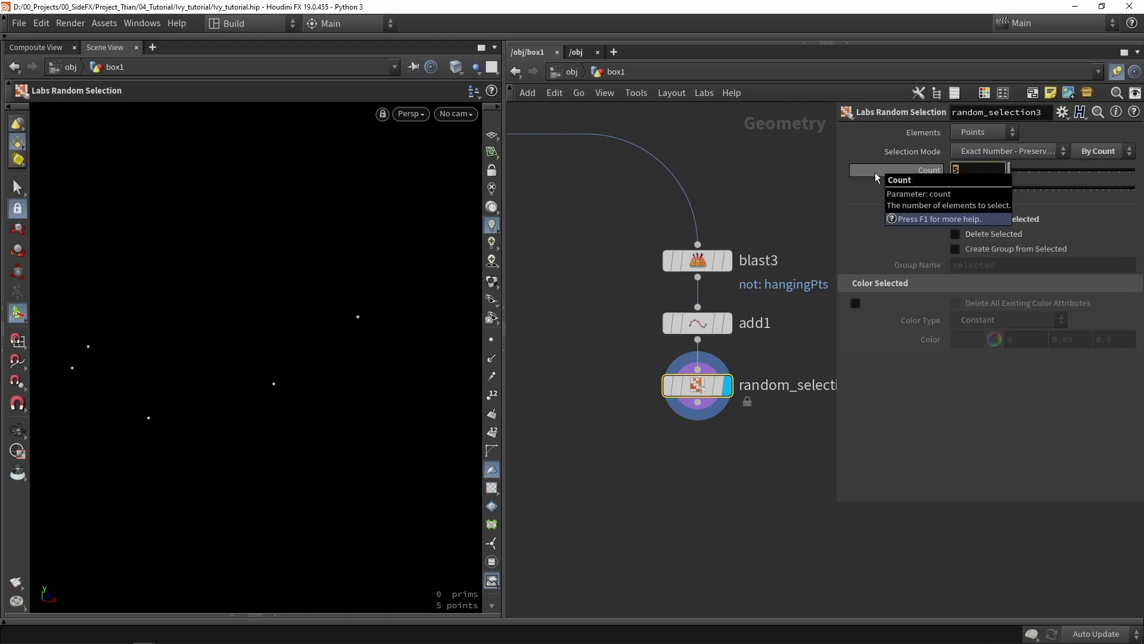
{"action": "type", "text": "10"}
{"action": "key", "text": "Return"}
{"action": "key", "text": "Escape"}
{"action": "left_click_drag", "start_coordinate": [99, 405], "coordinate": [248, 376]}
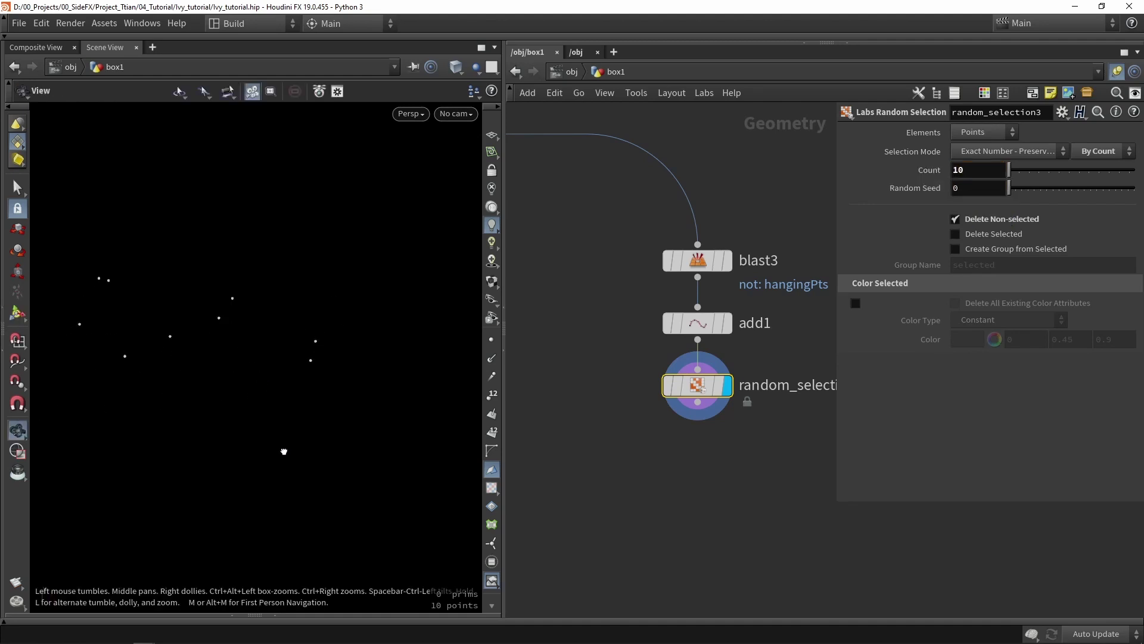
Step: Add a Copy to Points node below random_selection3
{"action": "key", "text": "Tab"}
{"action": "type", "text": "copy"}
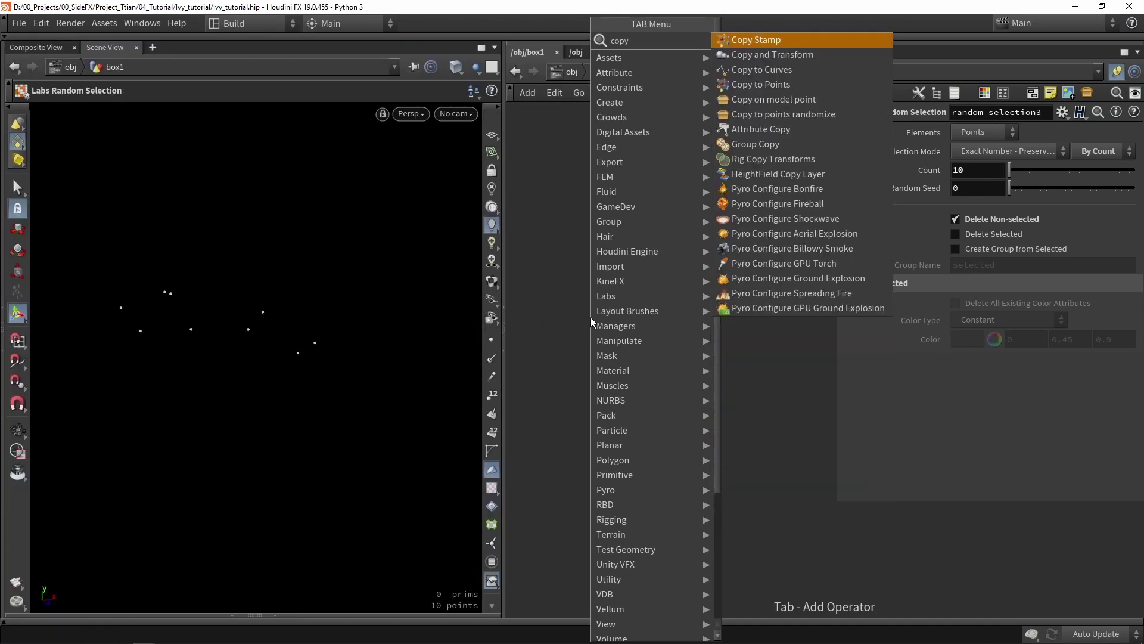
{"action": "left_click", "coordinate": [768, 84]}
{"action": "left_click", "coordinate": [649, 435]}
Step: Add a Line node beside add1 and random_selection3, above copytopoints2, and display it
{"action": "key", "text": "Tab"}
{"action": "type", "text": "line"}
{"action": "key", "text": "Return"}
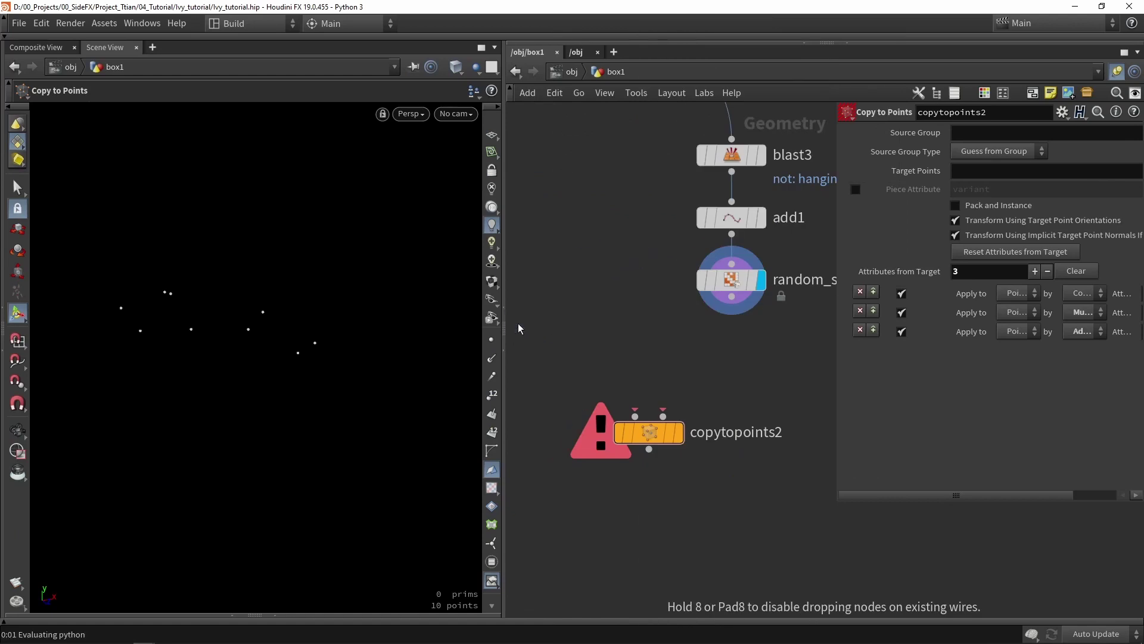
{"action": "left_click", "coordinate": [527, 324]}
{"action": "key", "text": "r"}
{"action": "left_click_drag", "start_coordinate": [535, 331], "coordinate": [573, 259]}
Step: Point line1 straight down by setting its direction to 0, -1, 0
{"action": "key", "text": "Escape"}
{"action": "left_click_drag", "start_coordinate": [232, 378], "coordinate": [182, 404]}
{"action": "key", "text": "Return"}
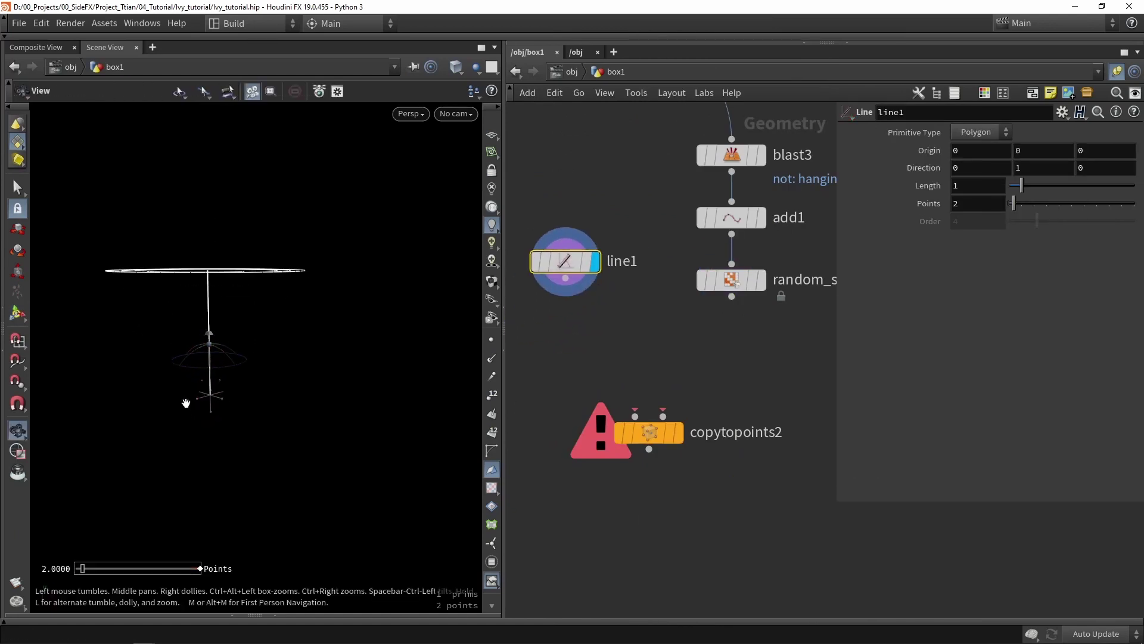
{"action": "left_click_drag", "start_coordinate": [222, 355], "coordinate": [175, 490]}
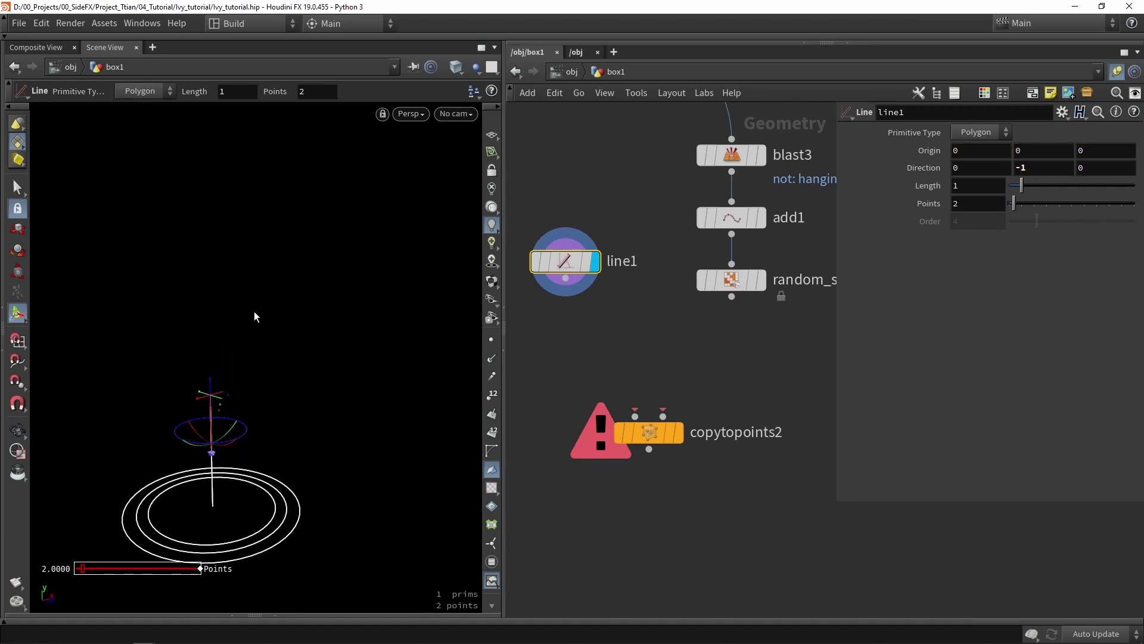
Step: Connect line1 as the source and random_selection3 as the target points of copytopoints2, and display the copied lines
{"action": "left_click_drag", "start_coordinate": [565, 279], "coordinate": [636, 416]}
{"action": "left_click_drag", "start_coordinate": [733, 296], "coordinate": [664, 416]}
{"action": "left_click", "coordinate": [679, 432]}
{"action": "left_click", "coordinate": [649, 432]}
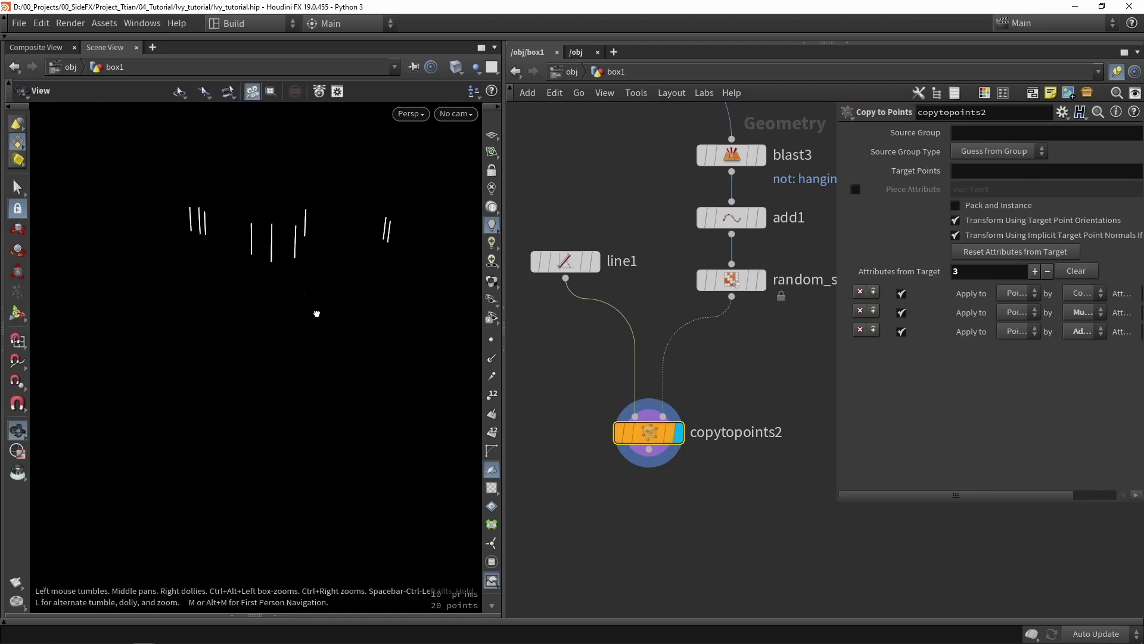
{"action": "key", "text": "Return"}
{"action": "scroll", "coordinate": [723, 368], "scroll_direction": "down", "scroll_amount": 3}
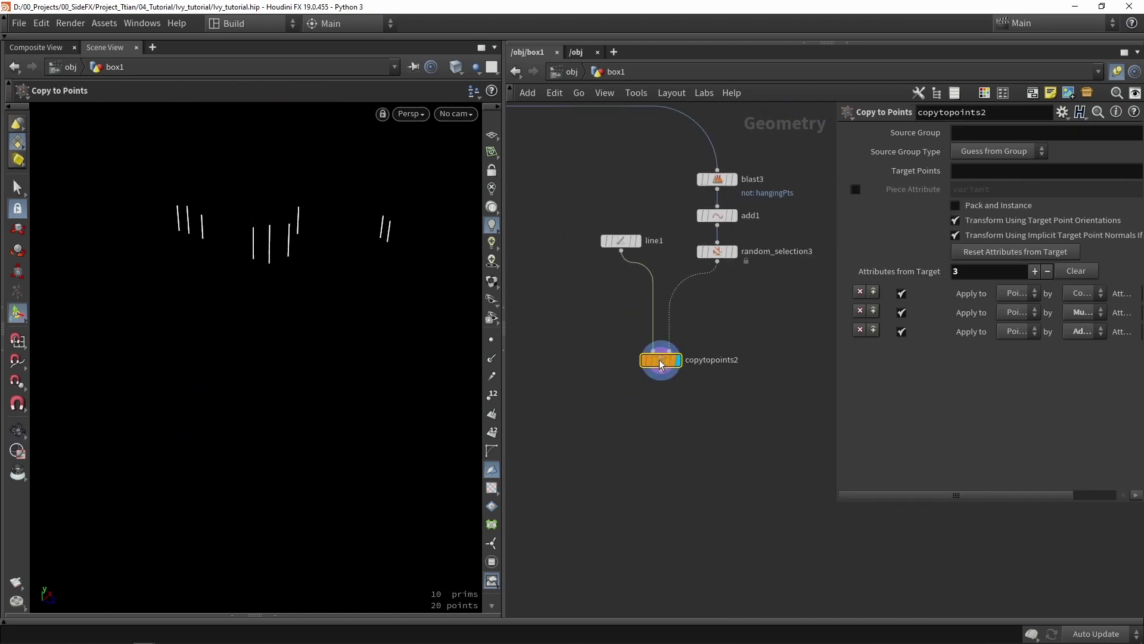
{"action": "scroll", "coordinate": [735, 299], "scroll_direction": "up", "scroll_amount": 3}
{"action": "left_click", "coordinate": [734, 301]}
{"action": "middle_click_drag", "start_coordinate": [734, 300], "coordinate": [725, 331]}
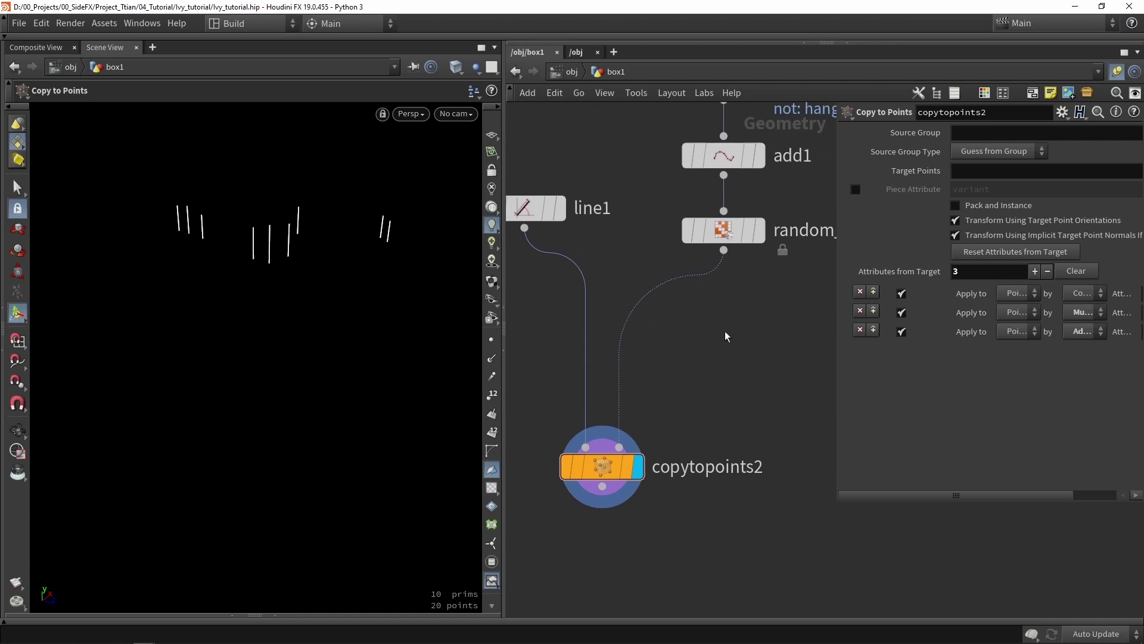
{"action": "middle_click", "coordinate": [724, 237]}
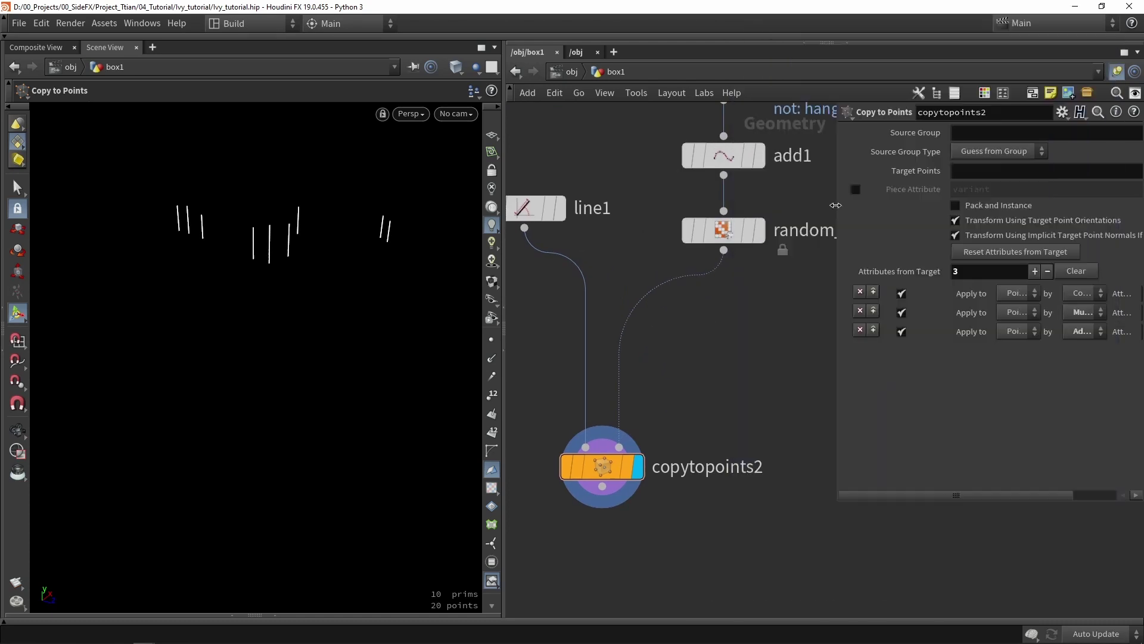
Step: Insert a Clean node between random_selection3 and copytopoints2, and display it
{"action": "key", "text": "Tab"}
{"action": "type", "text": "clea"}
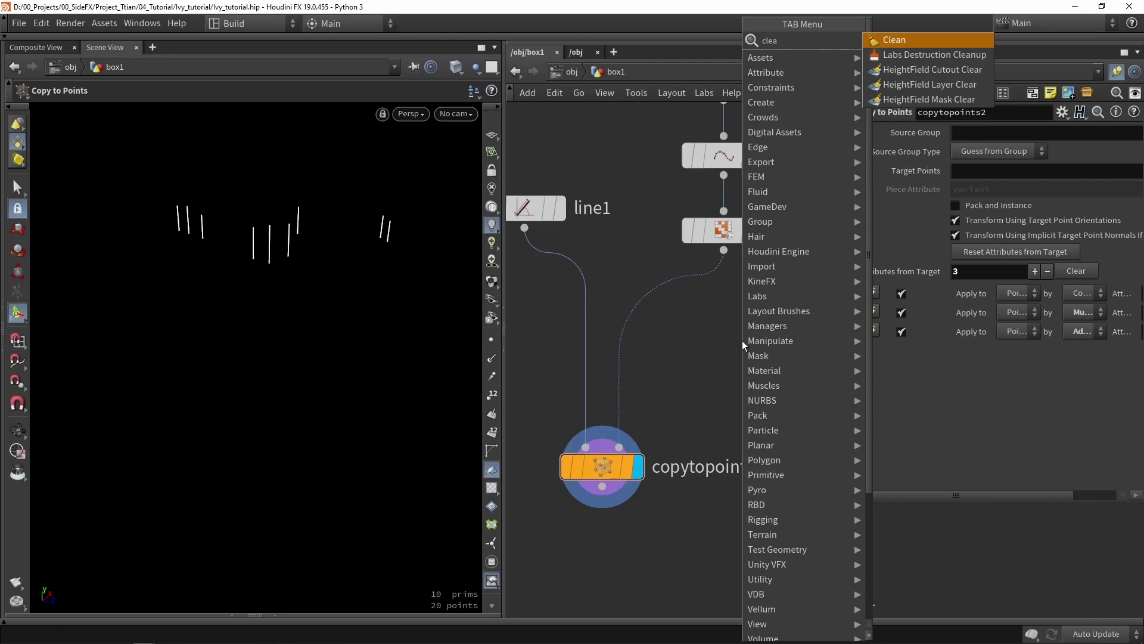
{"action": "key", "text": "Return"}
{"action": "left_click", "coordinate": [757, 328]}
{"action": "left_click_drag", "start_coordinate": [675, 284], "coordinate": [705, 316]}
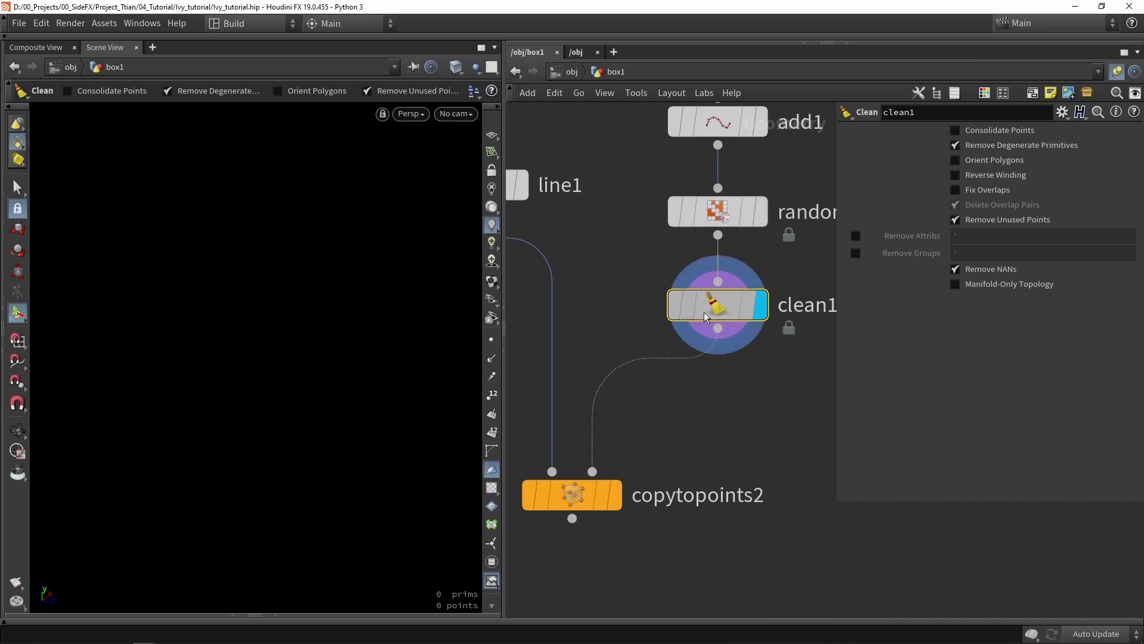
Step: On clean1, disable Remove Degenerate Primitives and Remove Unused Points, and enable removal of all attributes and groups
{"action": "left_click", "coordinate": [971, 145]}
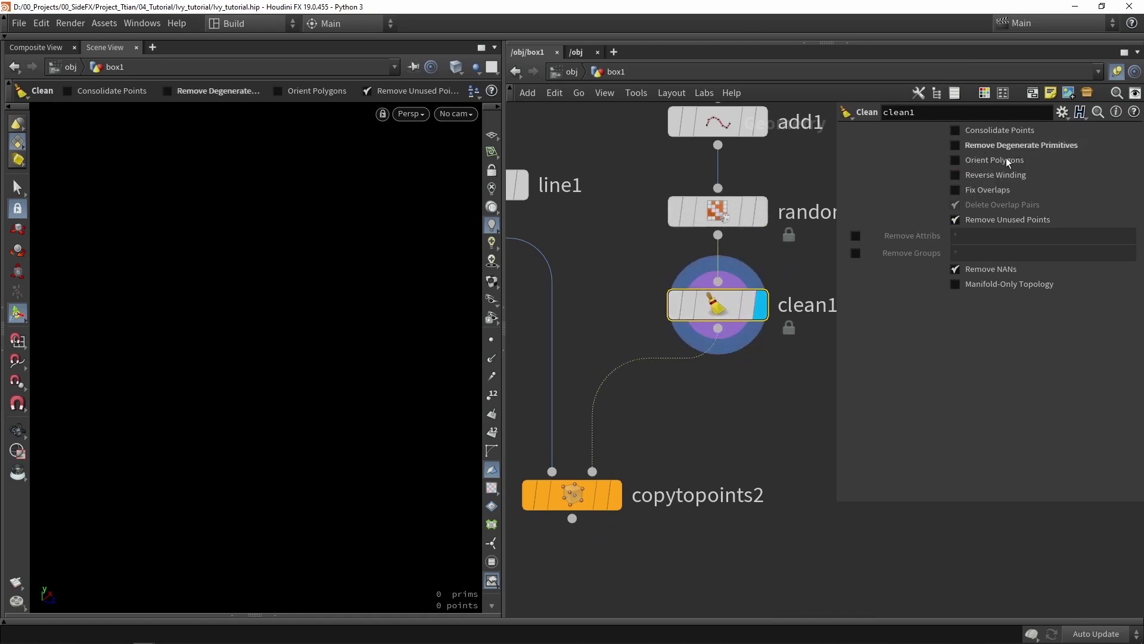
{"action": "left_click", "coordinate": [987, 220]}
{"action": "left_click", "coordinate": [856, 236]}
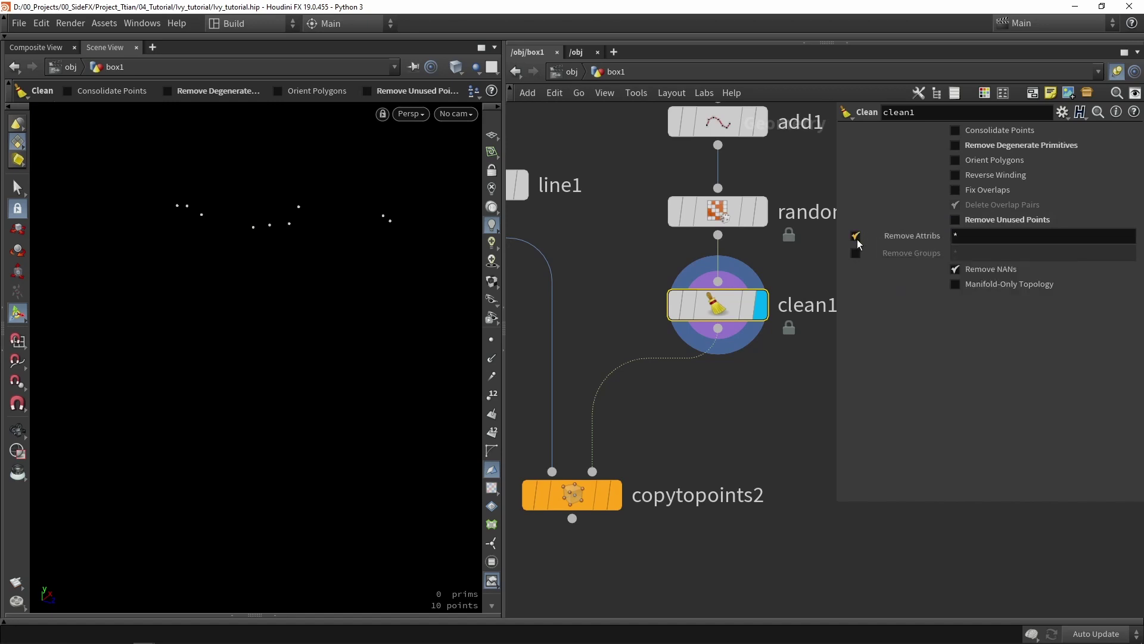
{"action": "left_click", "coordinate": [857, 253]}
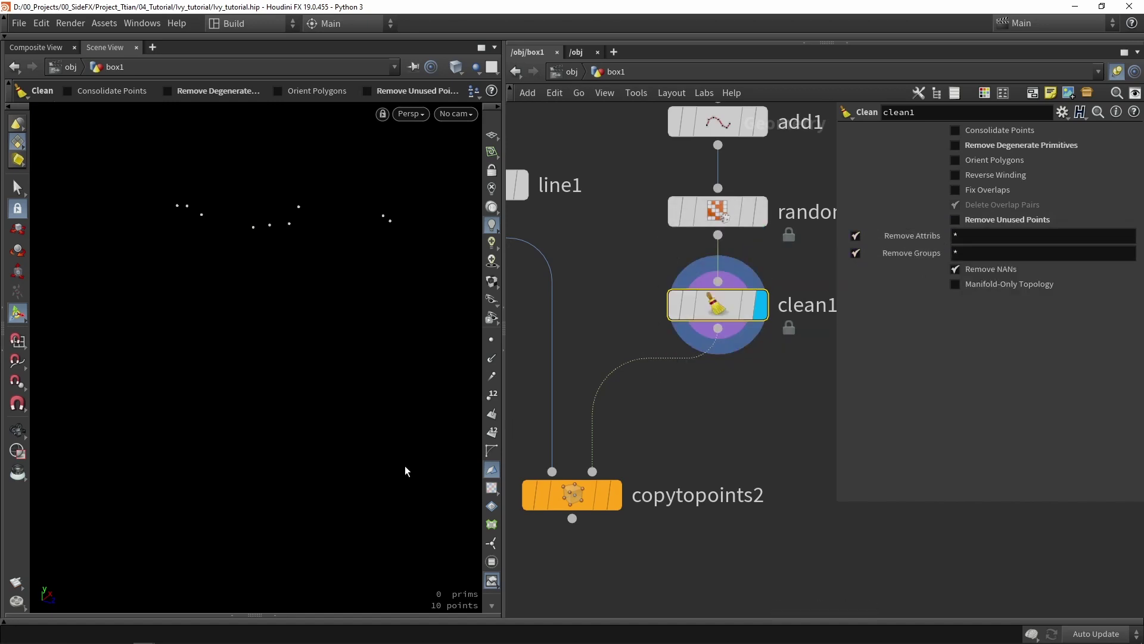
{"action": "middle_click", "coordinate": [717, 305]}
Step: Display copytopoints2 to preview the lines copied onto the cleaned points
{"action": "scroll", "coordinate": [818, 232], "scroll_direction": "down", "scroll_amount": 2}
{"action": "left_click", "coordinate": [674, 406]}
{"action": "left_click_drag", "start_coordinate": [643, 405], "coordinate": [630, 462]}
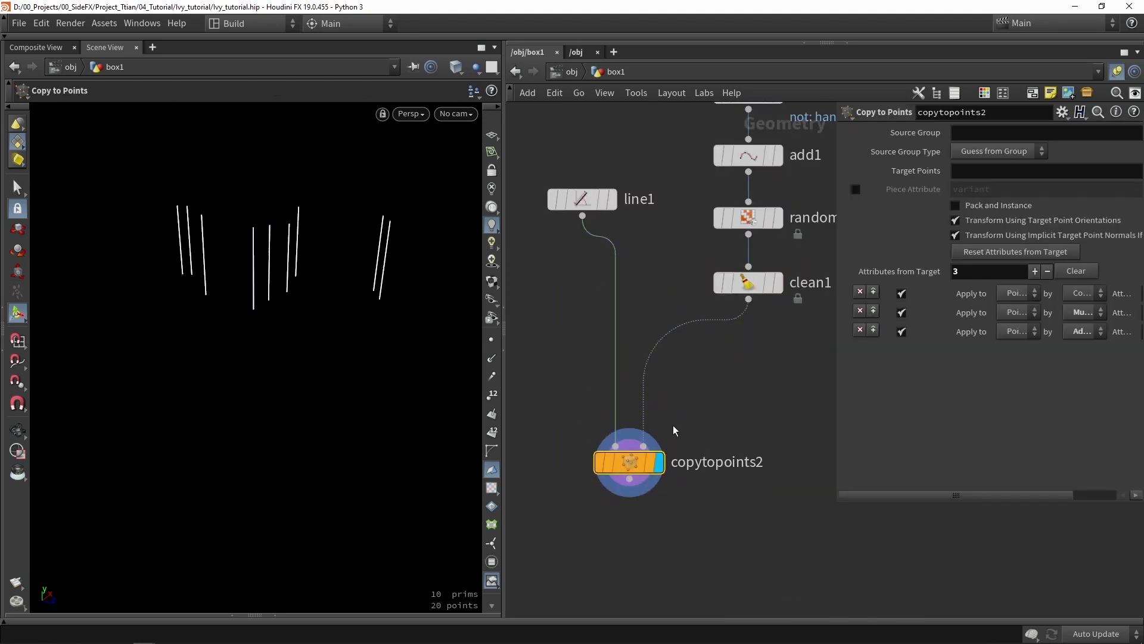
Step: Insert an Attribute Randomize node between clean1 and copytopoints2
{"action": "left_click", "coordinate": [719, 284]}
{"action": "left_click", "coordinate": [720, 284]}
{"action": "key", "text": "Tab"}
{"action": "type", "text": "random"}
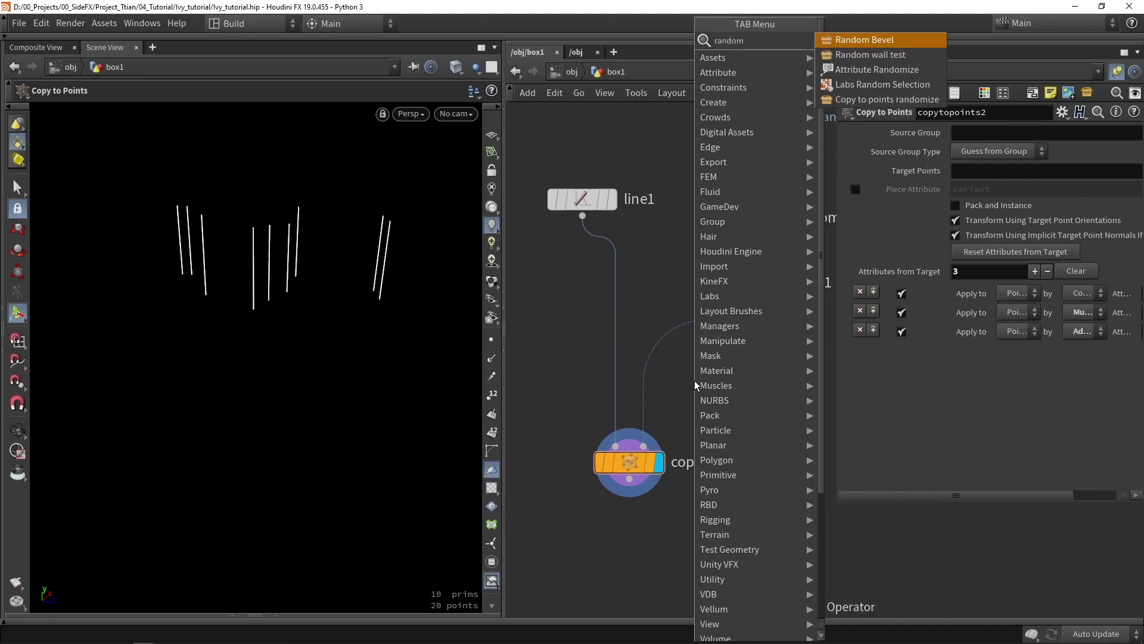
{"action": "left_click", "coordinate": [882, 84]}
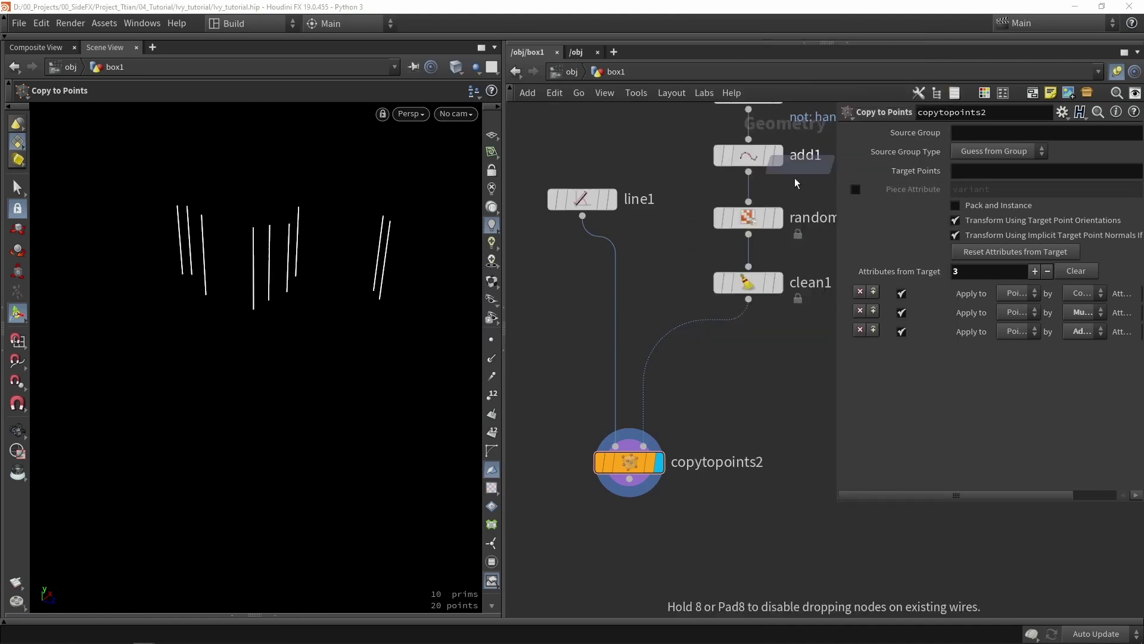
{"action": "left_click", "coordinate": [688, 334]}
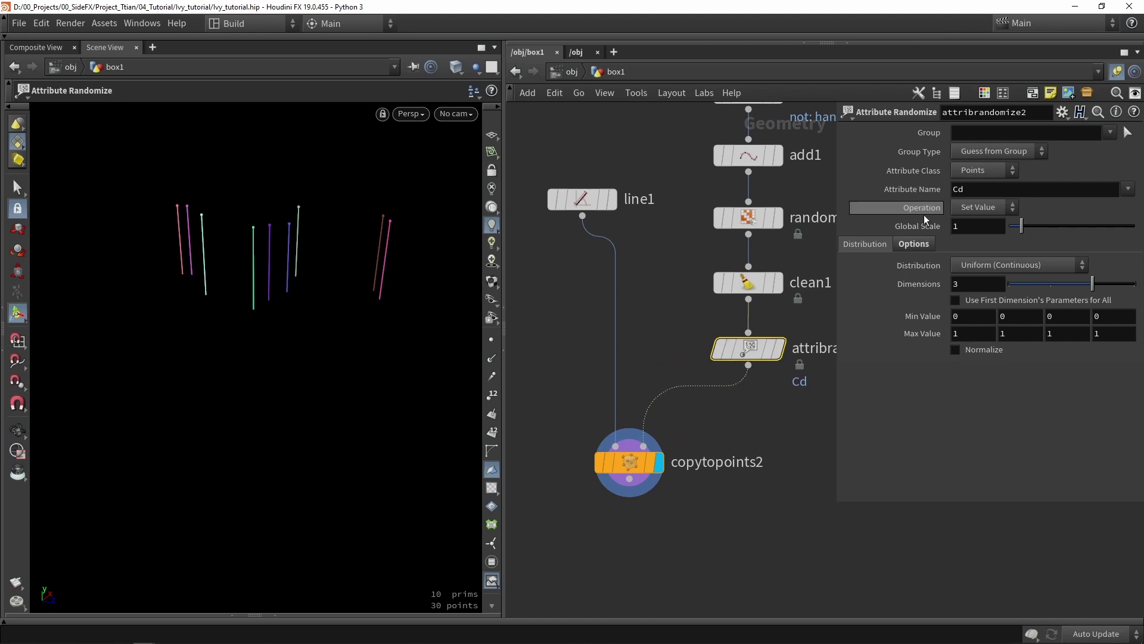
Step: Randomize the pscale attribute with 1 dimension and a minimum value of 0.5, leaving the global scale at its default of 1
{"action": "type", "text": "pscale"}
{"action": "key", "text": "Return"}
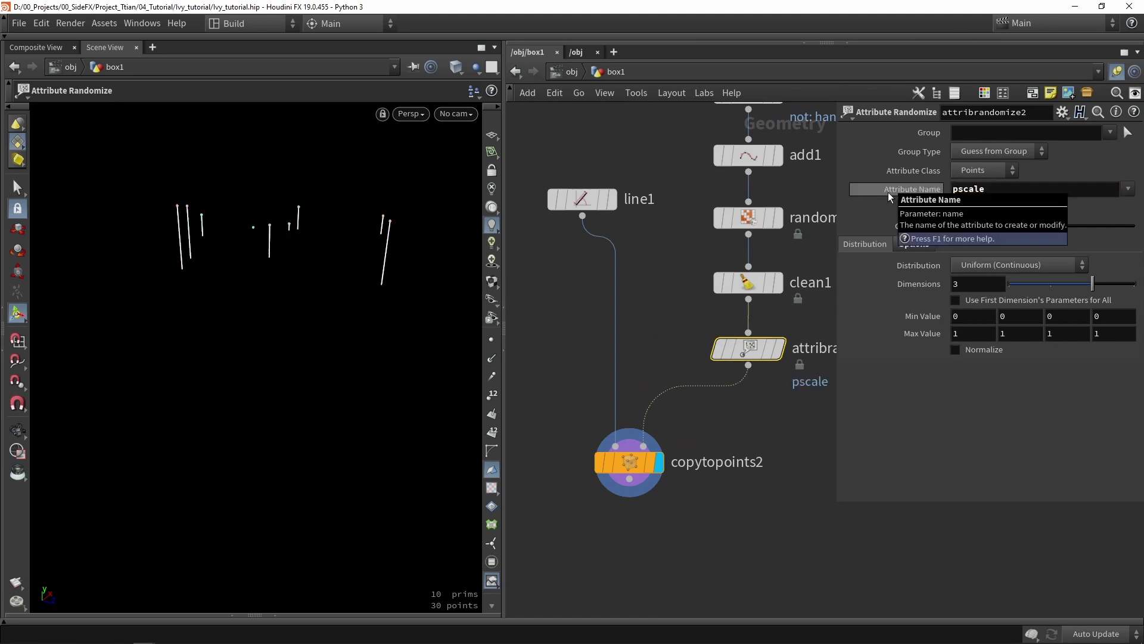
{"action": "left_click_drag", "start_coordinate": [316, 296], "coordinate": [269, 230], "text": "alt"}
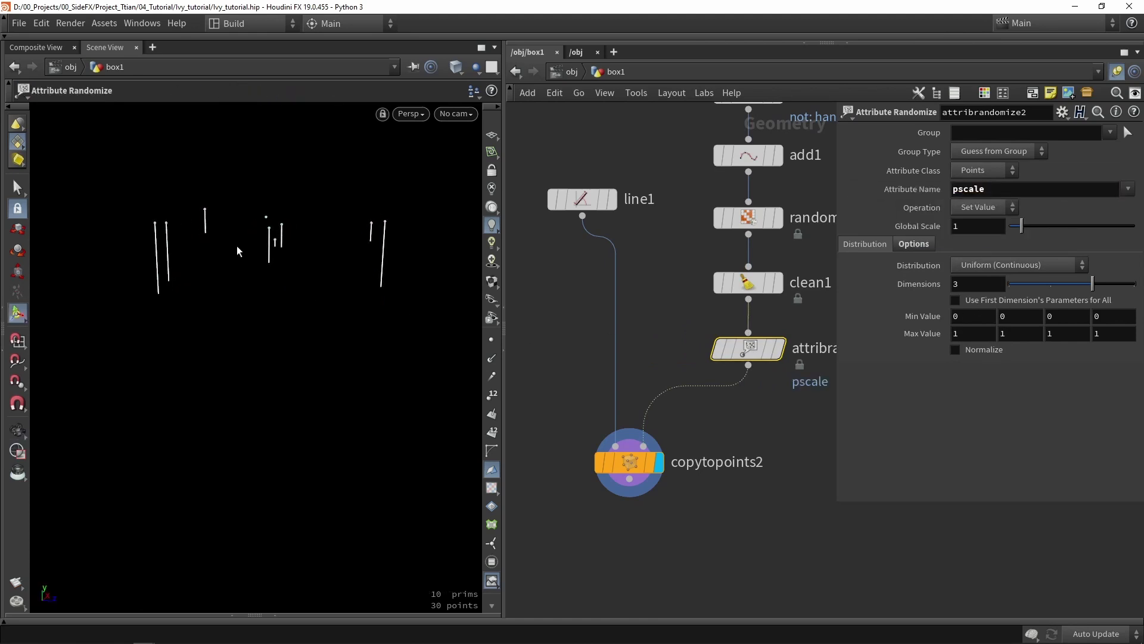
{"action": "left_click_drag", "start_coordinate": [1062, 285], "coordinate": [1018, 284]}
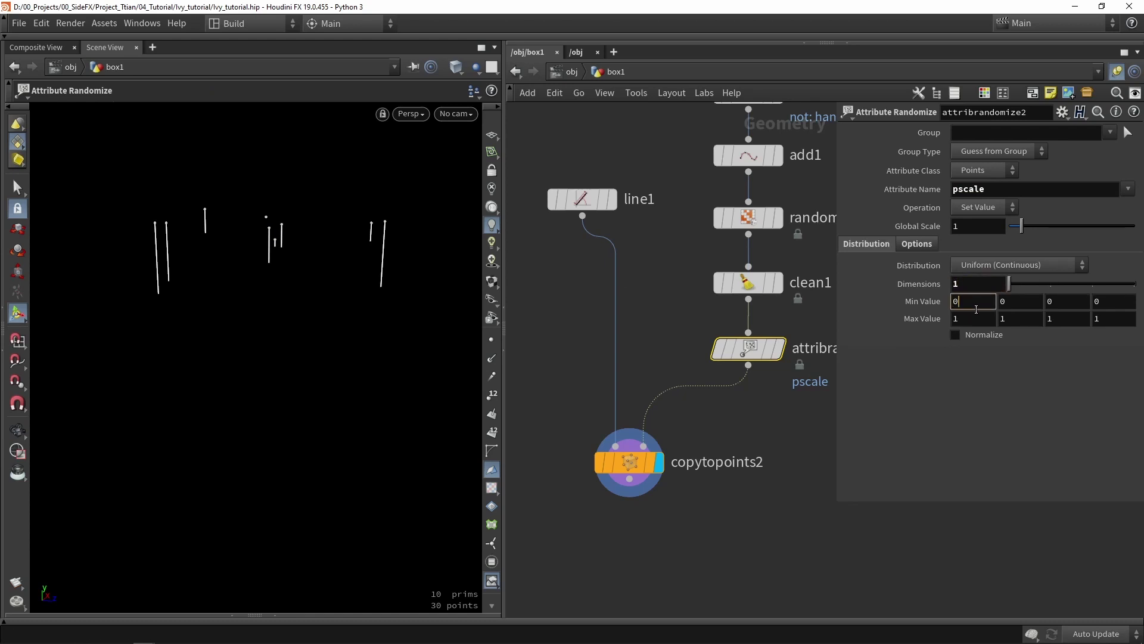
{"action": "key", "text": "Return"}
{"action": "left_click_drag", "start_coordinate": [1021, 226], "coordinate": [1058, 245]}
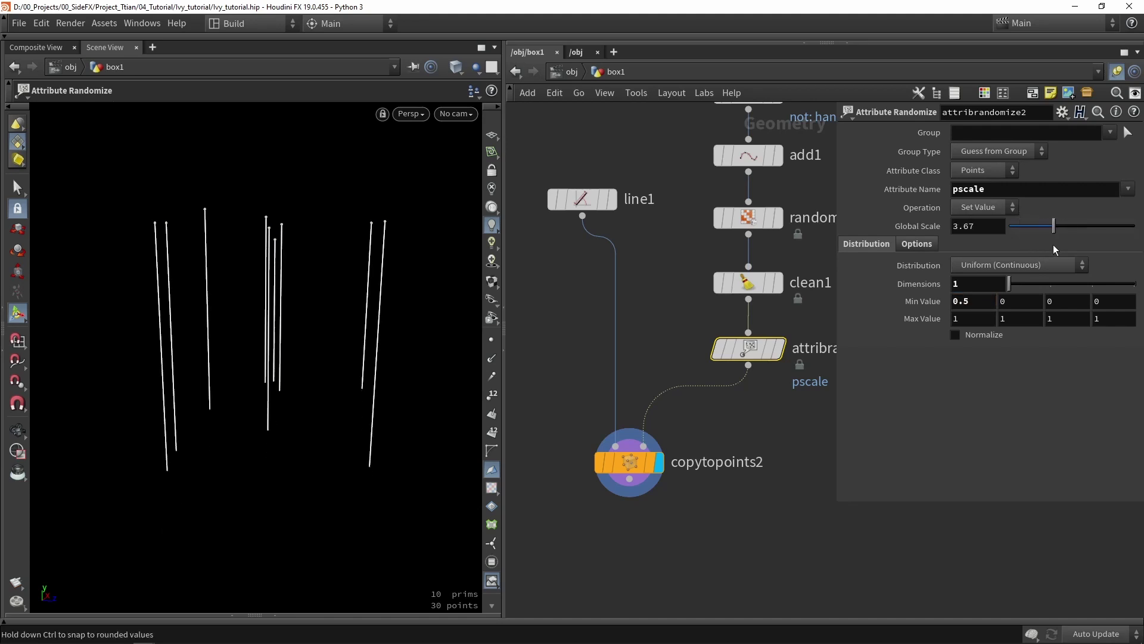
{"action": "middle_click", "coordinate": [978, 226], "text": "ctrl"}
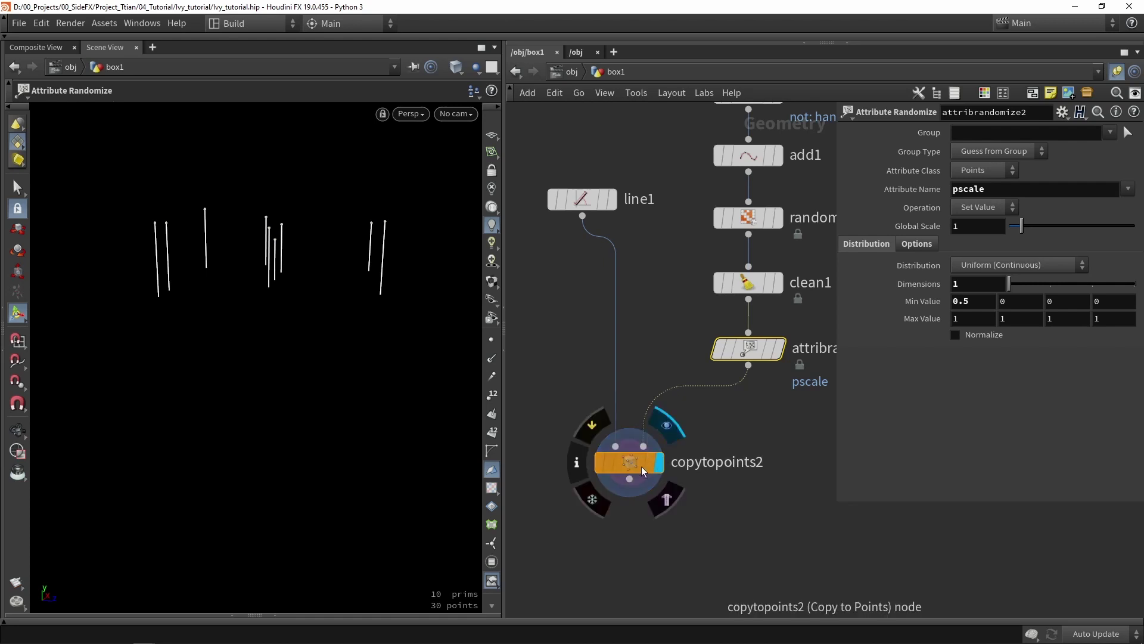
Step: Add a Labs Boolean Curve node below copytopoints2
{"action": "left_click_drag", "start_coordinate": [652, 463], "coordinate": [663, 434]}
{"action": "middle_click_drag", "start_coordinate": [696, 526], "coordinate": [726, 386]}
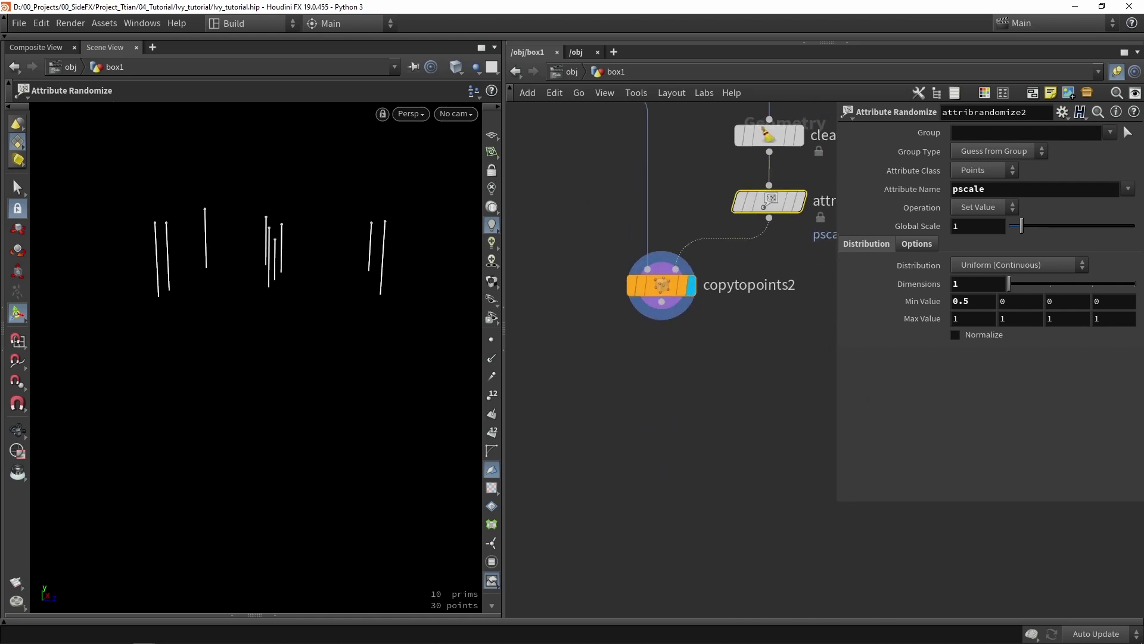
{"action": "scroll", "coordinate": [698, 453], "scroll_direction": "down", "scroll_amount": 4}
{"action": "scroll", "coordinate": [739, 465], "scroll_direction": "down", "scroll_amount": 3}
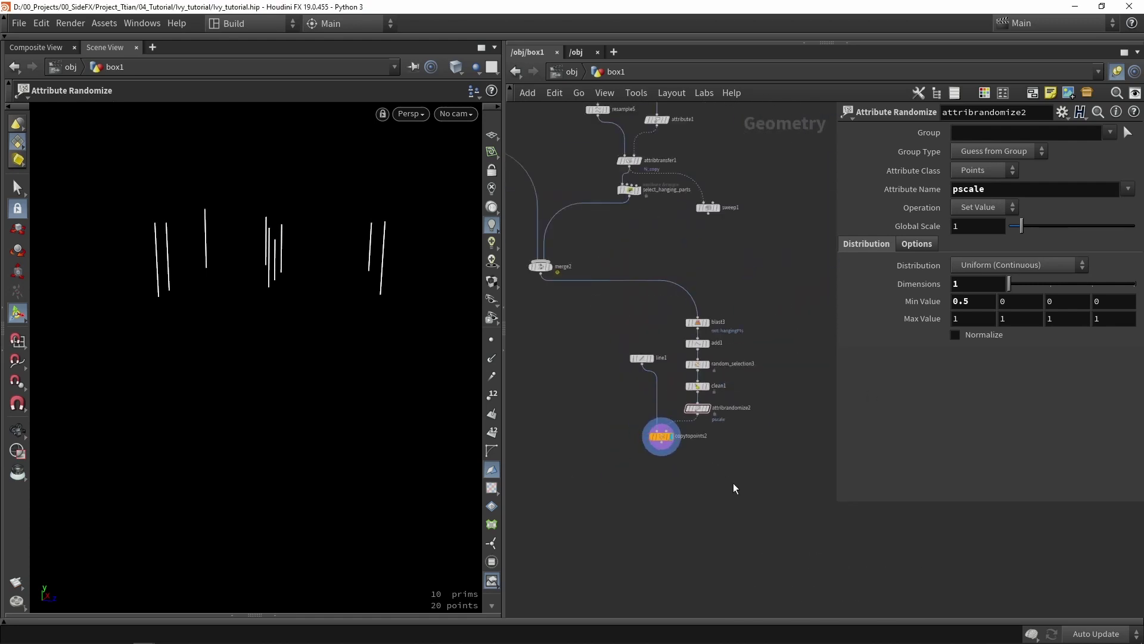
{"action": "key", "text": "Tab"}
{"action": "type", "text": "boo"}
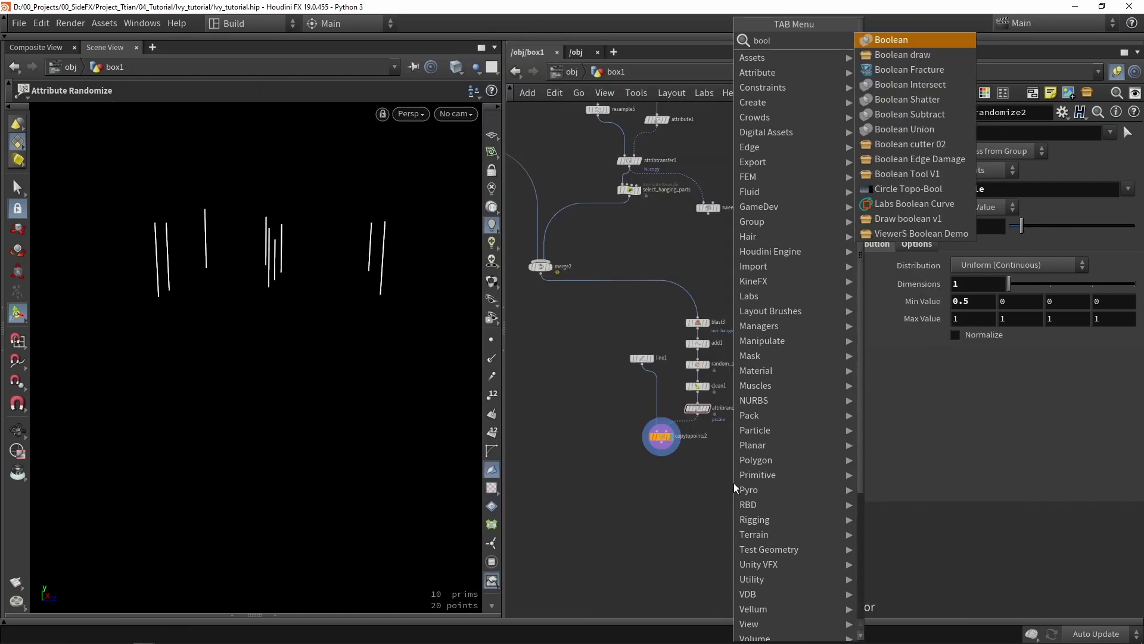
{"action": "left_click", "coordinate": [882, 203]}
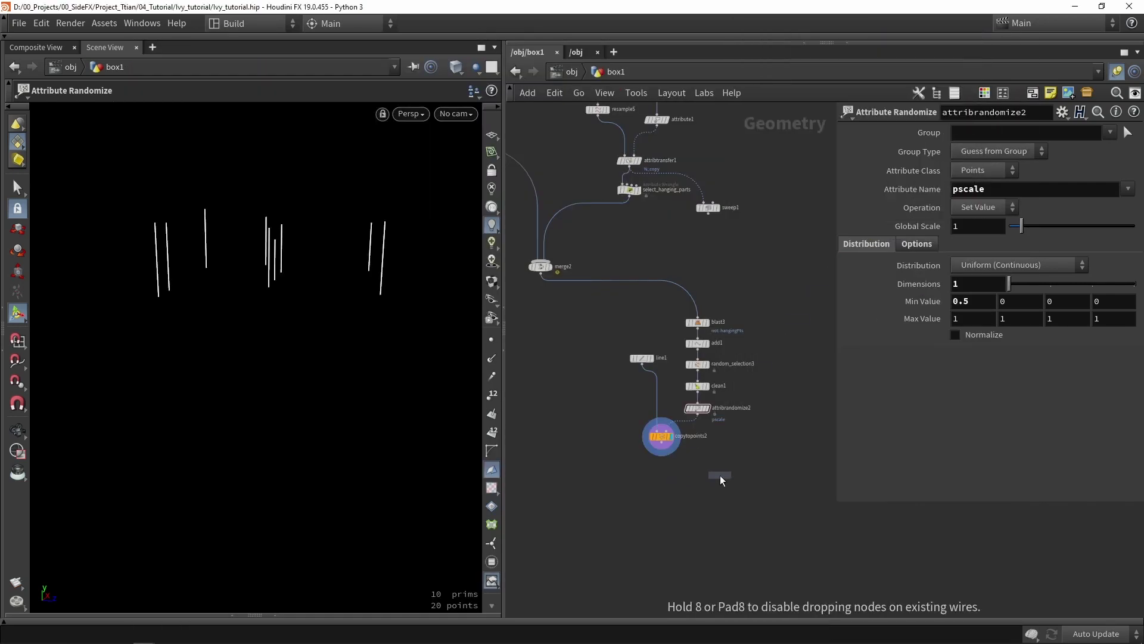
{"action": "left_click", "coordinate": [719, 475]}
{"action": "scroll", "coordinate": [657, 455], "scroll_direction": "down", "scroll_amount": 3}
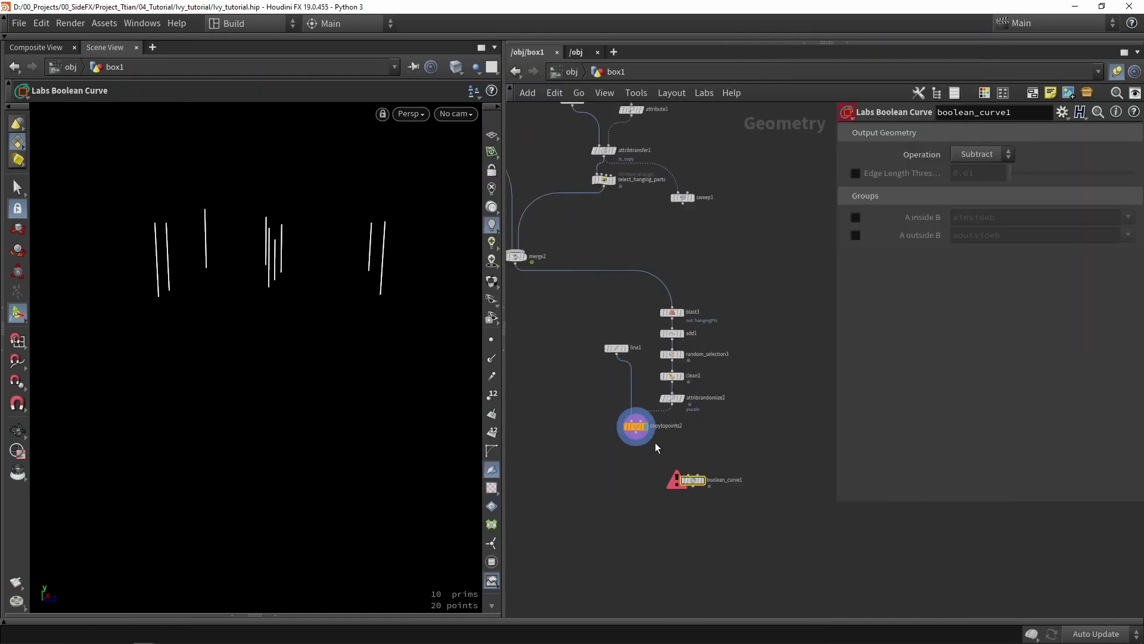
Step: Connect copytopoints2 and the object_merge1 mesh to boolean_curve1's two inputs, and display the subtracted lines
{"action": "scroll", "coordinate": [696, 458], "scroll_direction": "up", "scroll_amount": 6}
{"action": "scroll", "coordinate": [649, 469], "scroll_direction": "down", "scroll_amount": 2}
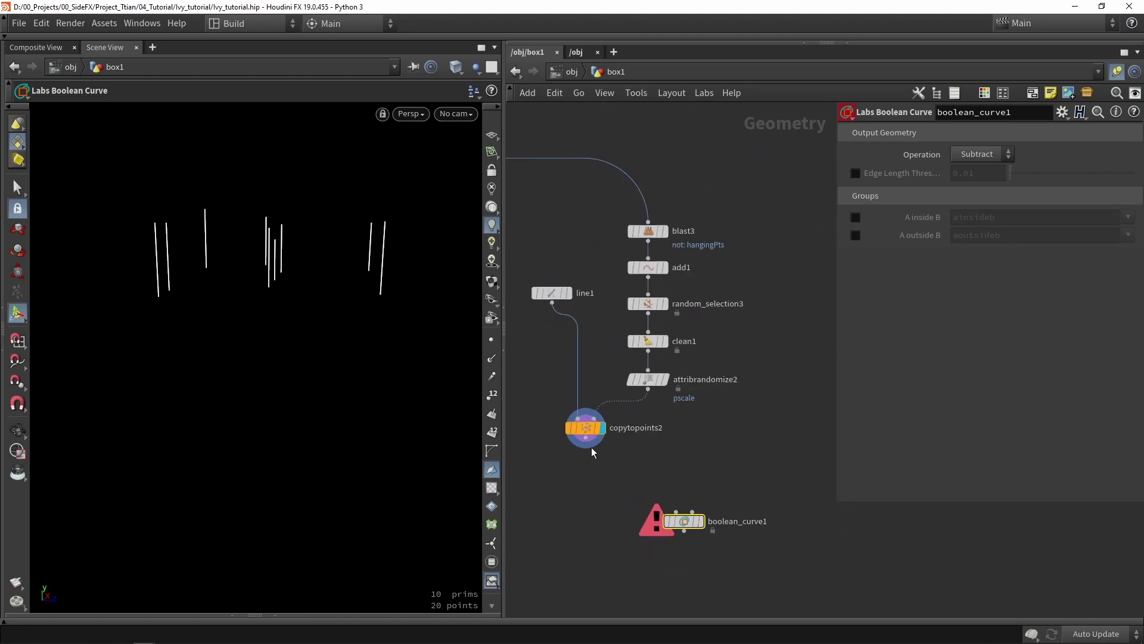
{"action": "left_click_drag", "start_coordinate": [593, 449], "coordinate": [677, 512]}
{"action": "scroll", "coordinate": [686, 479], "scroll_direction": "down", "scroll_amount": 2}
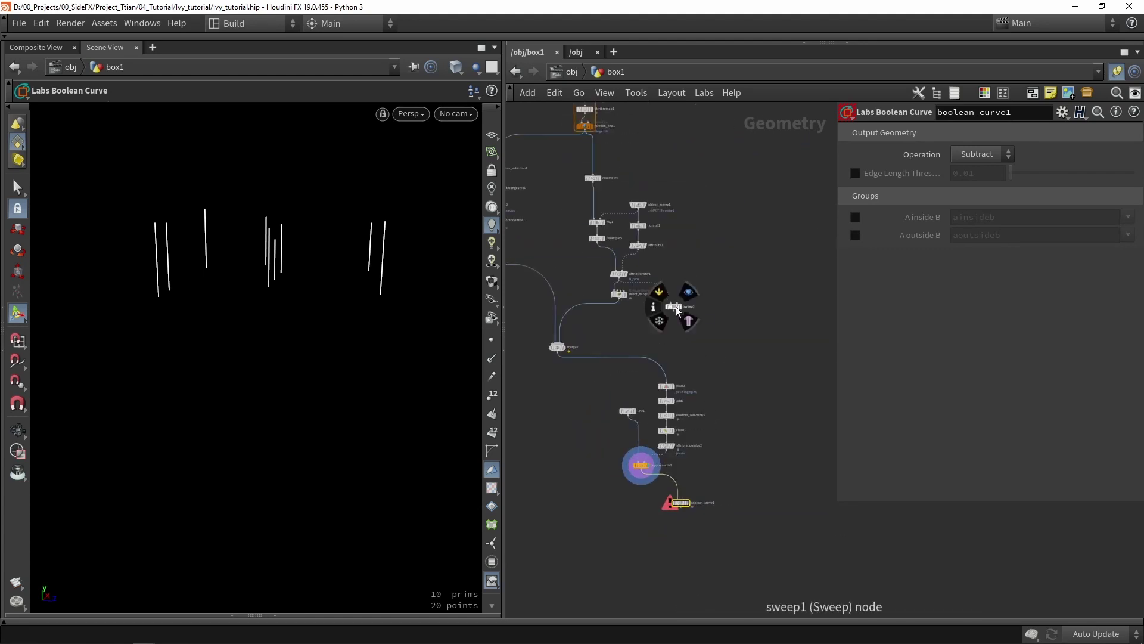
{"action": "scroll", "coordinate": [654, 221], "scroll_direction": "up", "scroll_amount": 3}
{"action": "left_click", "coordinate": [602, 246]}
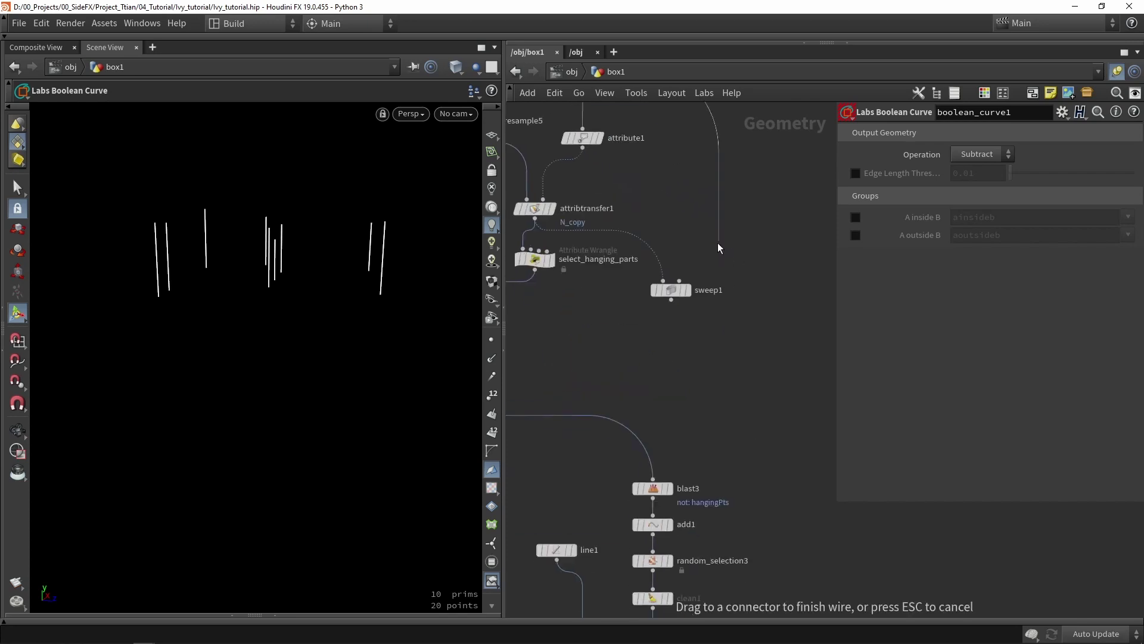
{"action": "scroll", "coordinate": [727, 484], "scroll_direction": "down", "scroll_amount": 1}
{"action": "left_click", "coordinate": [694, 460]}
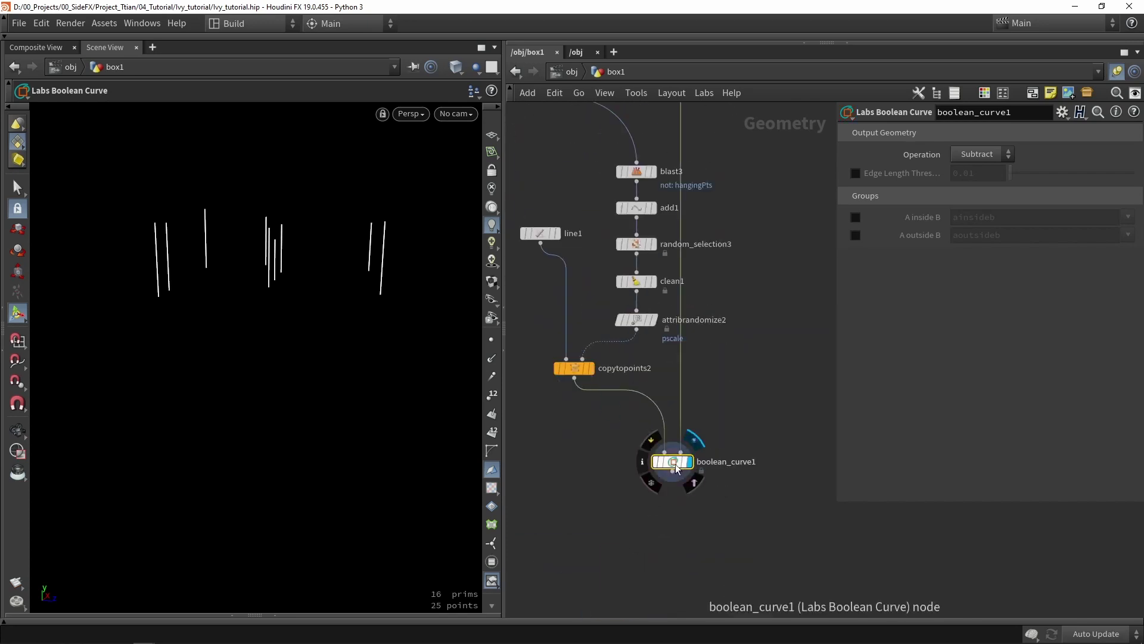
{"action": "scroll", "coordinate": [764, 448], "scroll_direction": "up", "scroll_amount": 2}
{"action": "left_click_drag", "start_coordinate": [251, 316], "coordinate": [278, 249]}
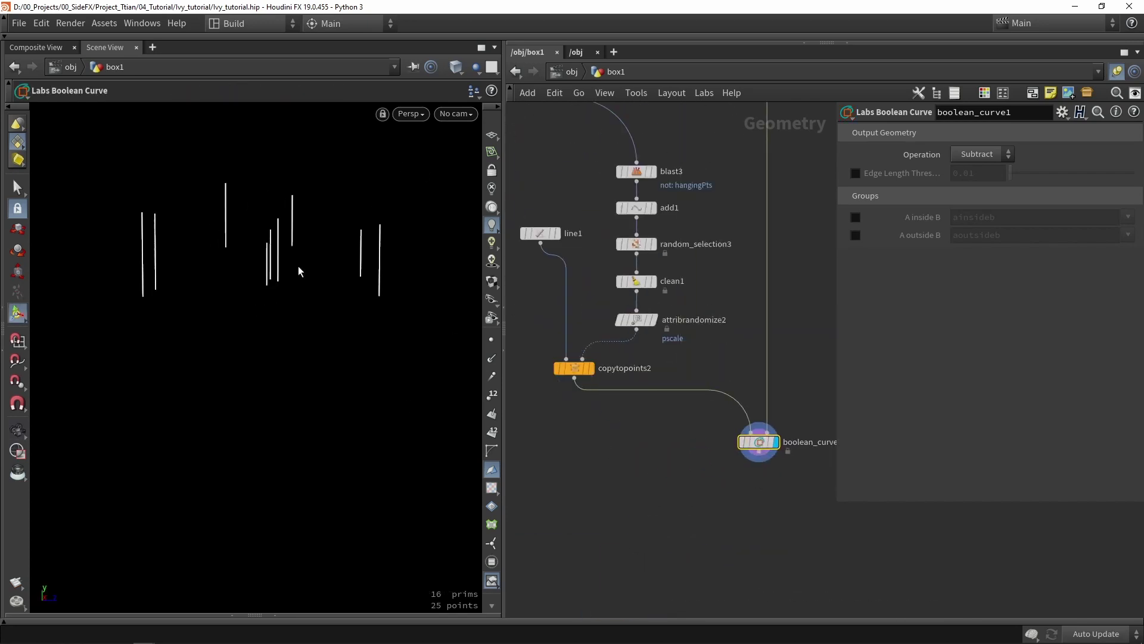
{"action": "scroll", "coordinate": [784, 383], "scroll_direction": "down", "scroll_amount": 2}
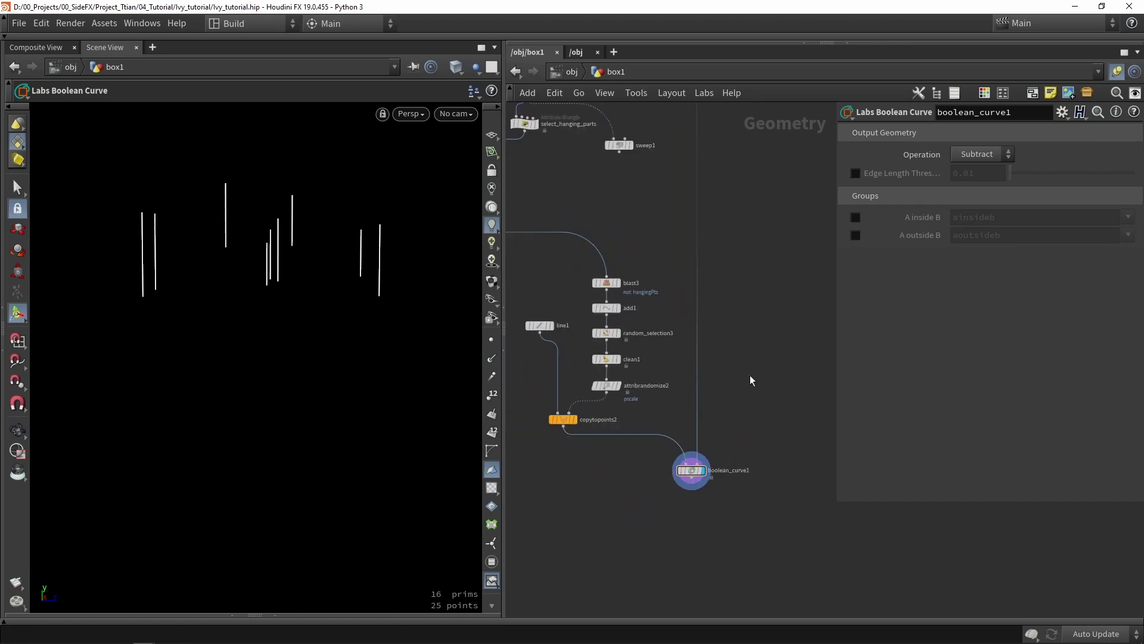
Step: Add a Box node above boolean_curve1, beside the wire from object_merge1
{"action": "key", "text": "Tab"}
{"action": "key", "text": "Return"}
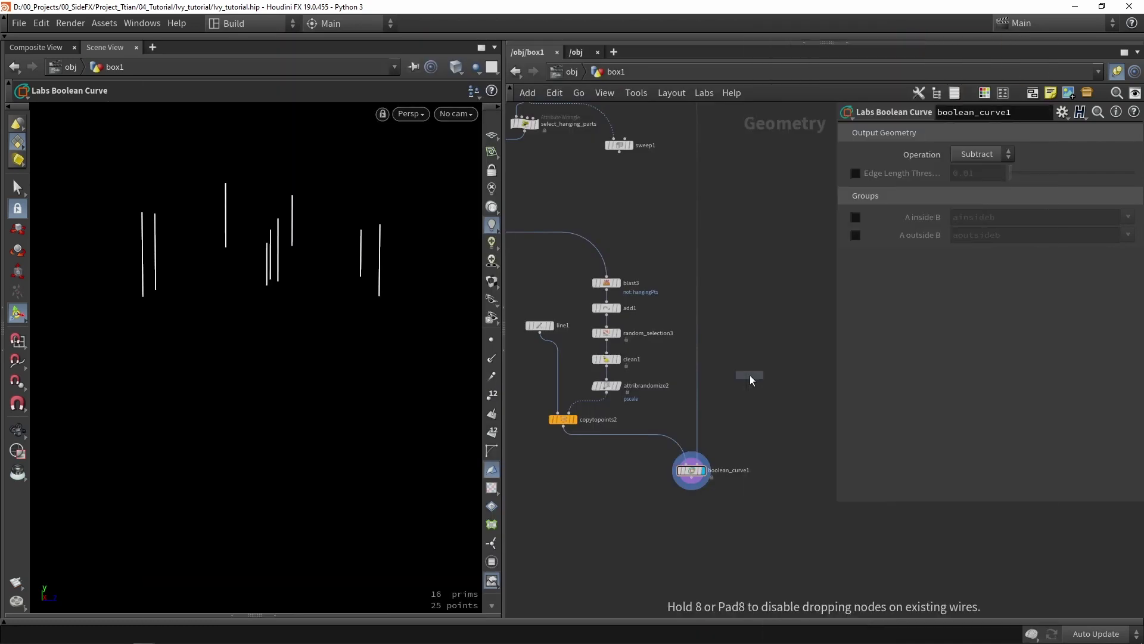
{"action": "left_click", "coordinate": [750, 374]}
Step: Insert a Merge node before boolean_curve1's second input and connect box3 to it alongside object_merge1
{"action": "scroll", "coordinate": [749, 374], "scroll_direction": "up", "scroll_amount": 1}
{"action": "key", "text": "Tab"}
{"action": "type", "text": "merge"}
{"action": "key", "text": "Return"}
{"action": "left_click", "coordinate": [718, 432]}
{"action": "scroll", "coordinate": [718, 432], "scroll_direction": "up", "scroll_amount": 1}
{"action": "left_click_drag", "start_coordinate": [707, 434], "coordinate": [684, 421]}
{"action": "left_click_drag", "start_coordinate": [759, 374], "coordinate": [685, 419]}
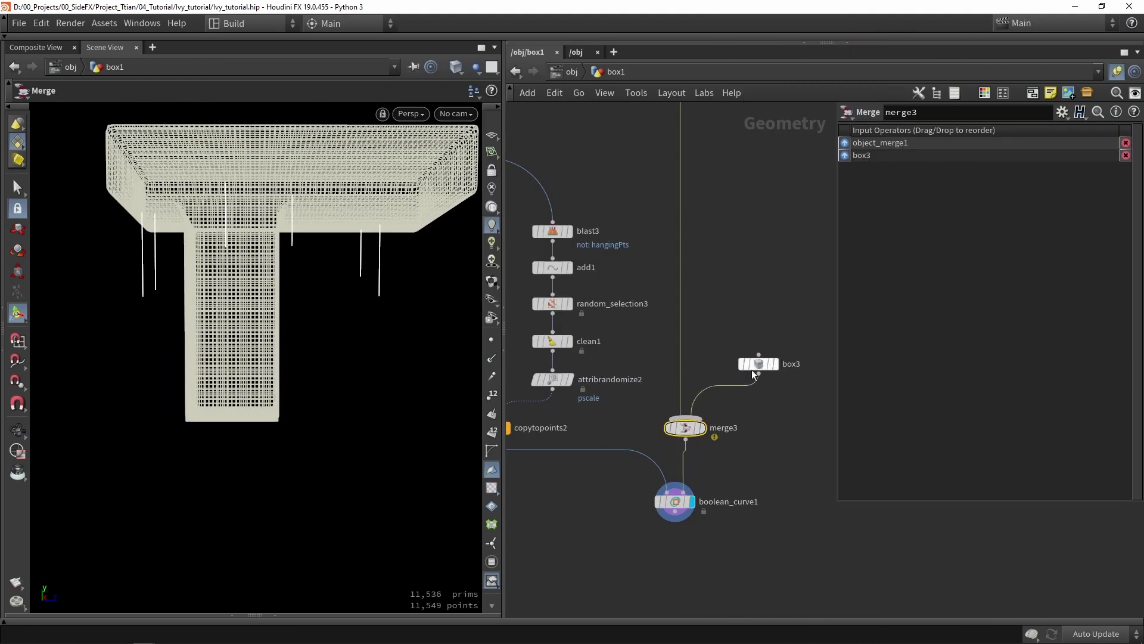
Step: Reshape box3 in the viewport into a flat slab about 22.1 by 0.93 by 6.15, centred at about 0, 0.75, -0.64
{"action": "left_click", "coordinate": [759, 363]}
{"action": "left_click_drag", "start_coordinate": [237, 330], "coordinate": [412, 305]}
{"action": "key", "text": "Escape"}
{"action": "key", "text": "Return"}
{"action": "left_click_drag", "start_coordinate": [297, 459], "coordinate": [238, 495]}
{"action": "key", "text": "Escape"}
{"action": "left_click_drag", "start_coordinate": [238, 495], "coordinate": [333, 310]}
{"action": "key", "text": "Return"}
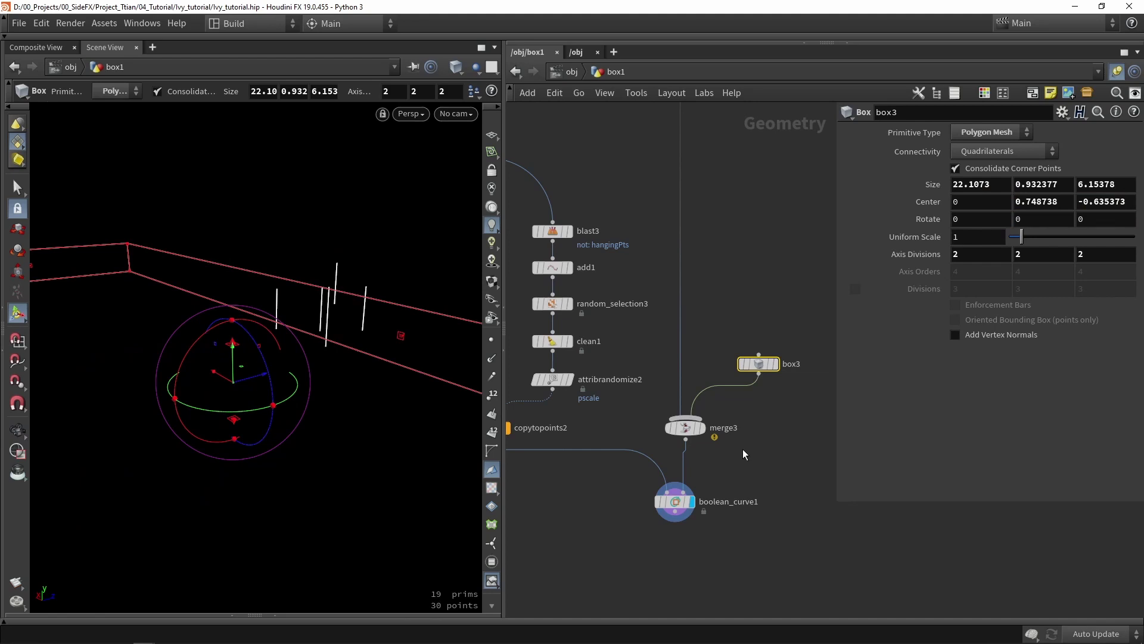
Step: Delete box3, merge3 and boolean_curve1, and display copytopoints2 again
{"action": "left_click_drag", "start_coordinate": [789, 461], "coordinate": [688, 331]}
{"action": "key", "text": "Delete"}
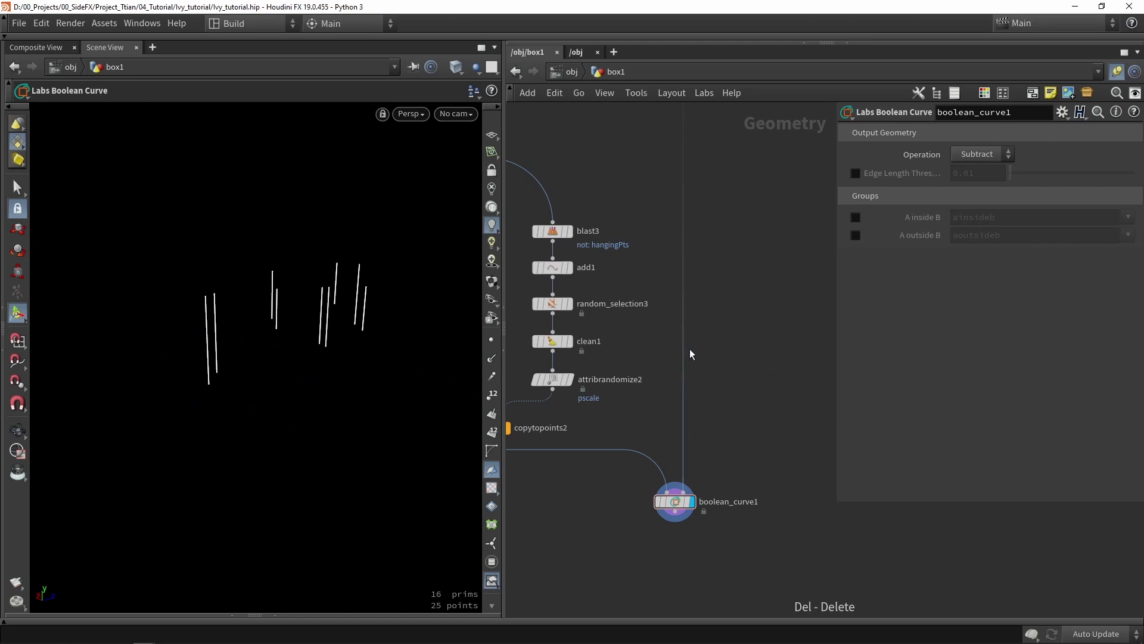
{"action": "key", "text": "l"}
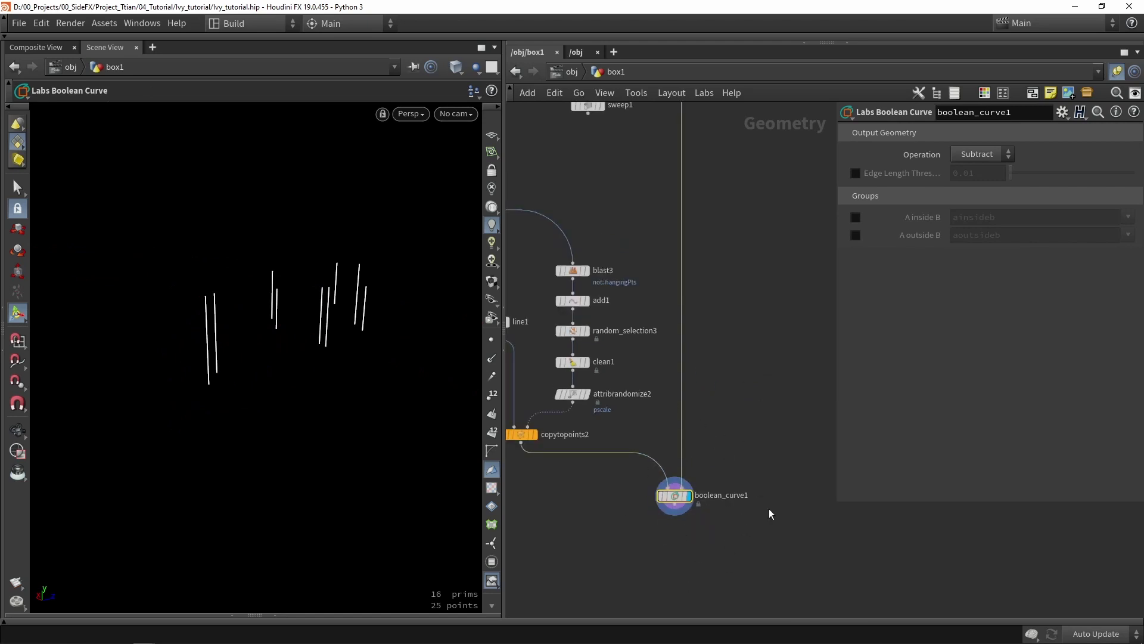
{"action": "key", "text": "Delete"}
{"action": "scroll", "coordinate": [642, 504], "scroll_direction": "up", "scroll_amount": 3}
{"action": "middle_click_drag", "start_coordinate": [663, 531], "coordinate": [653, 423]}
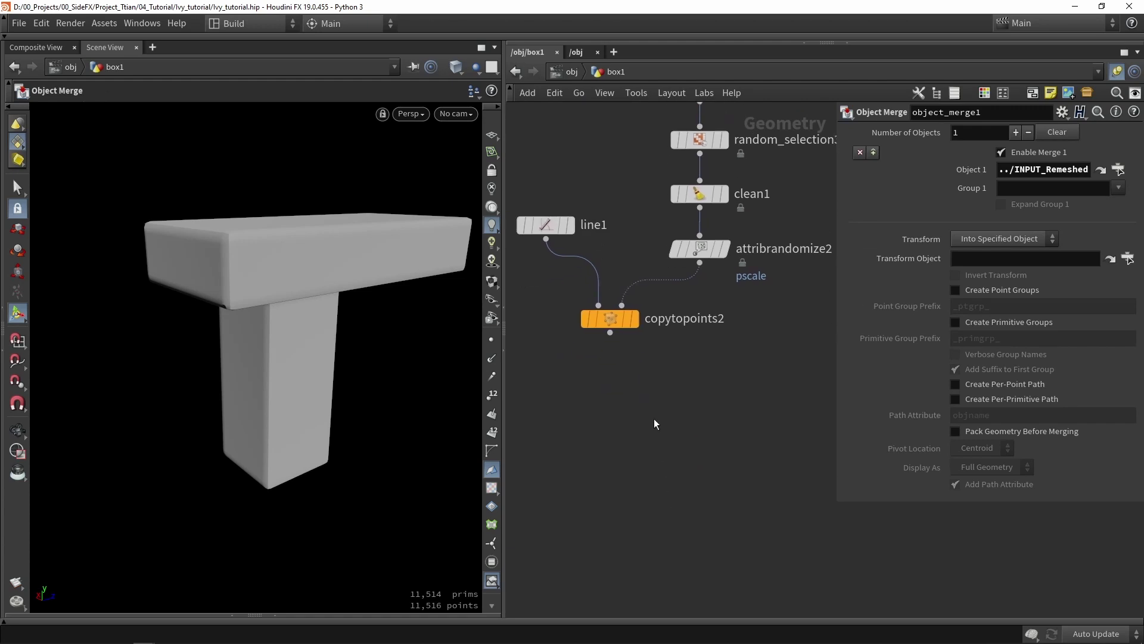
{"action": "left_click", "coordinate": [621, 322]}
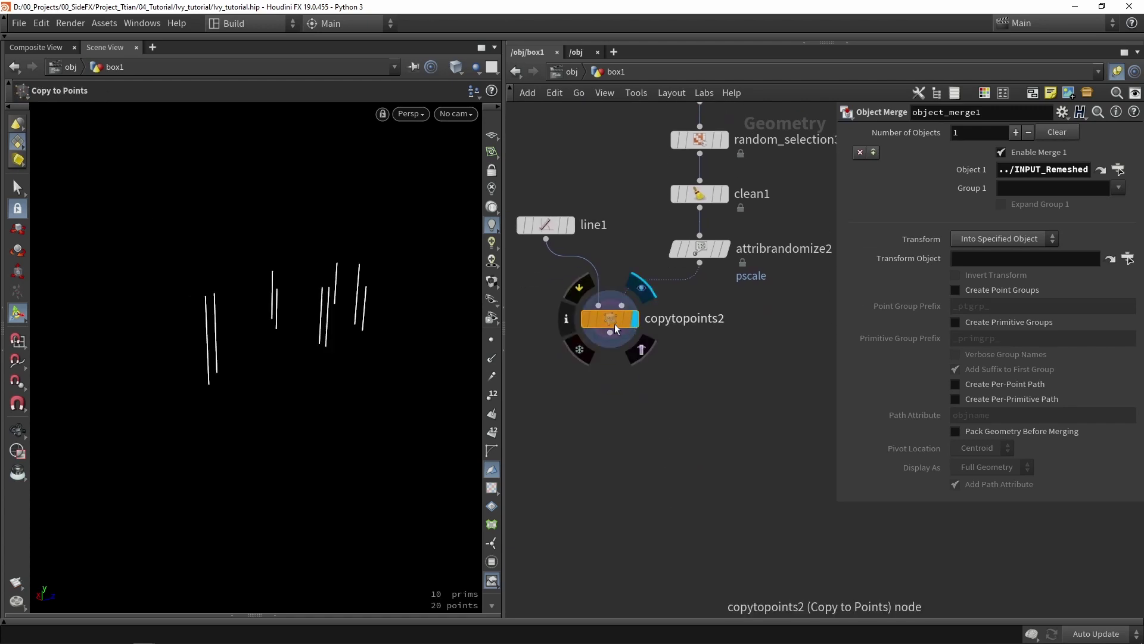
{"action": "left_click_drag", "start_coordinate": [229, 408], "coordinate": [209, 391], "text": "alt"}
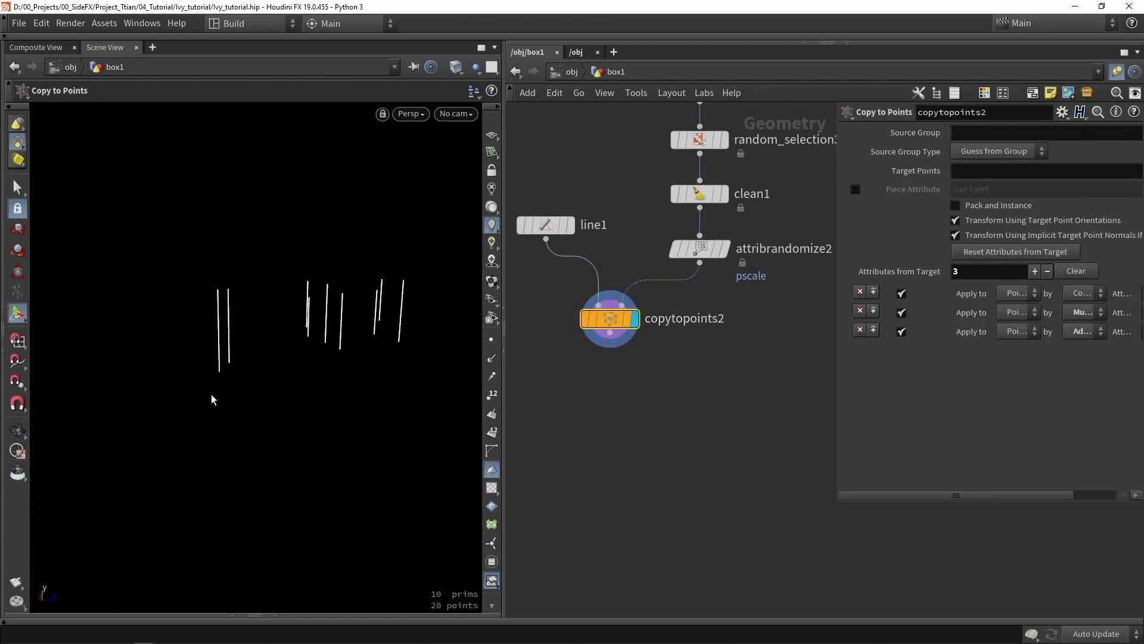
Step: Add a Resample node below copytopoints2, connect it, and display it
{"action": "key", "text": "Tab"}
{"action": "type", "text": "resa"}
{"action": "key", "text": "Return"}
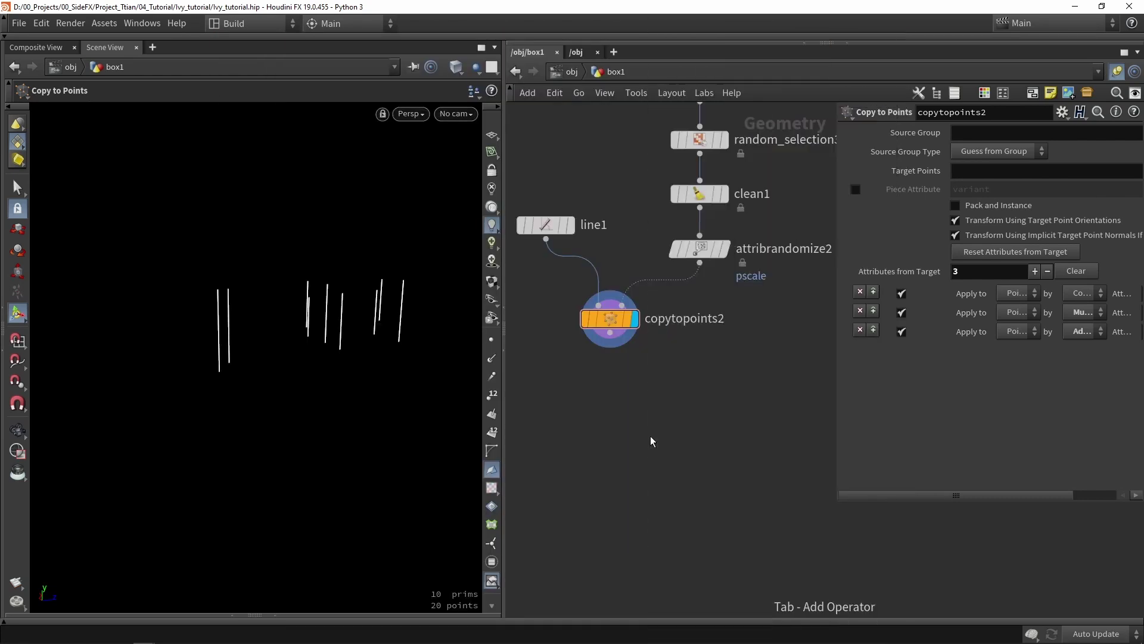
{"action": "left_click", "coordinate": [620, 420]}
{"action": "mouse_move", "coordinate": [619, 379]}
{"action": "left_mouse_down"}
{"action": "mouse_move", "coordinate": [604, 313]}
{"action": "mouse_move", "coordinate": [604, 380]}
{"action": "left_mouse_up"}
{"action": "left_click", "coordinate": [648, 394]}
Step: Set the maximum segment length of resample6 to 0.05
{"action": "key", "text": "BackSpace"}
{"action": "type", "text": "05"}
{"action": "key", "text": "Return"}
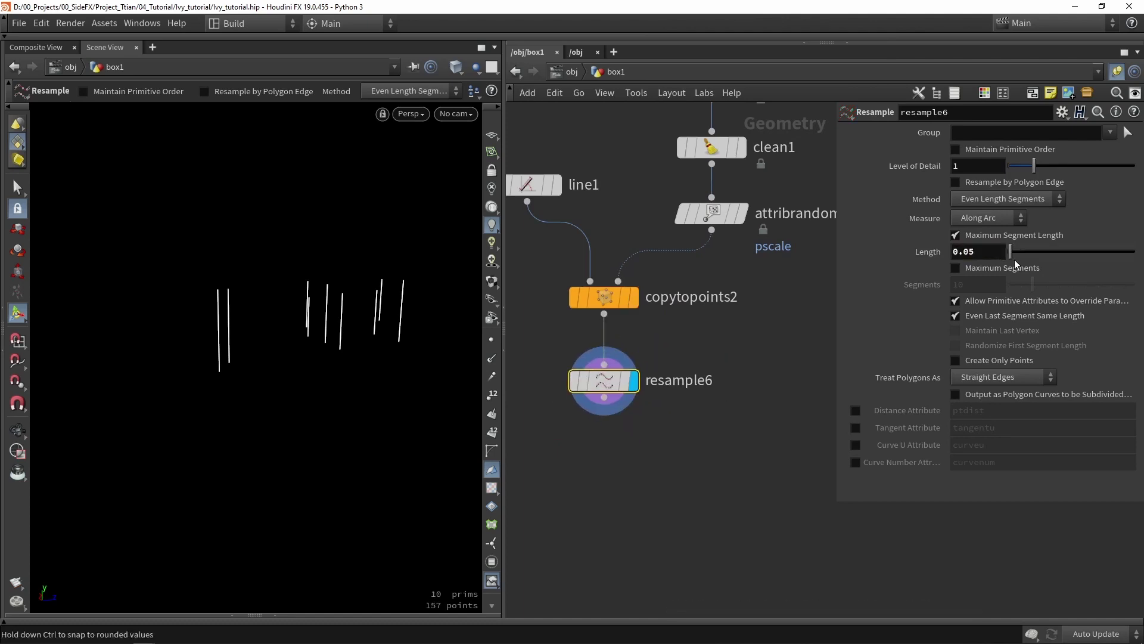
Step: Add a Mountain node below resample6, connect it to resample6's output, and display the displaced hanging strands
{"action": "middle_click_drag", "start_coordinate": [607, 467], "coordinate": [655, 357]}
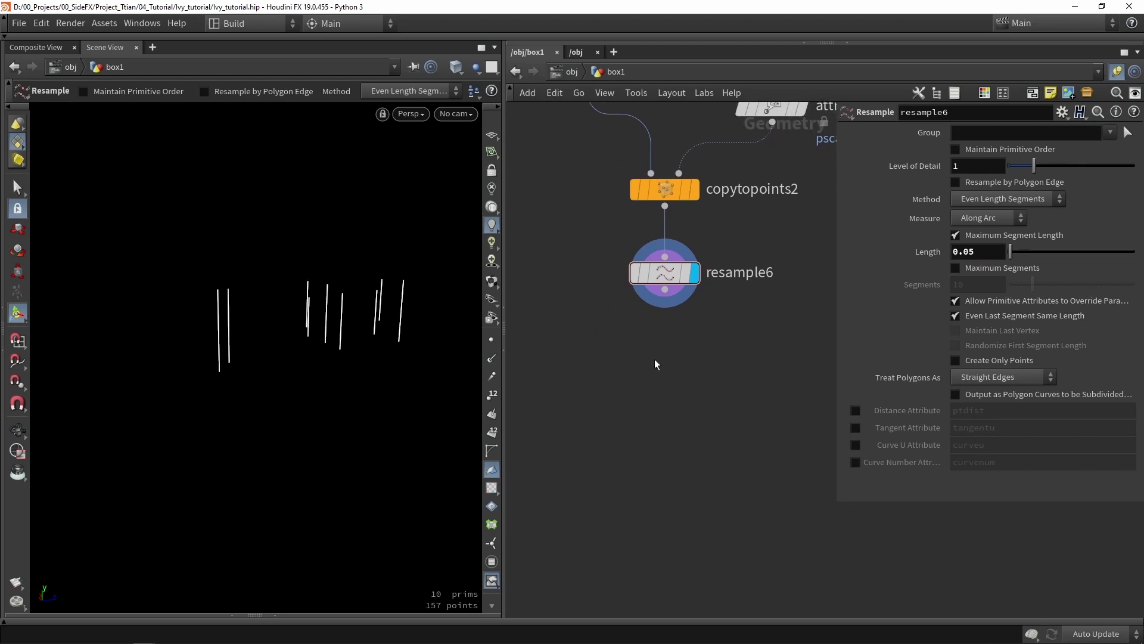
{"action": "key", "text": "Tab"}
{"action": "type", "text": "mou"}
{"action": "key", "text": "Return"}
{"action": "left_click", "coordinate": [654, 359]}
{"action": "left_click_drag", "start_coordinate": [664, 306], "coordinate": [648, 361]}
{"action": "key", "text": "Escape"}
{"action": "left_click_drag", "start_coordinate": [283, 344], "coordinate": [320, 287]}
{"action": "key", "text": "Return"}
Step: Toggle the bypass of mountain1 repeatedly to compare the hanging strands with and without noise
{"action": "left_click", "coordinate": [600, 386]}
{"action": "left_click", "coordinate": [601, 386]}
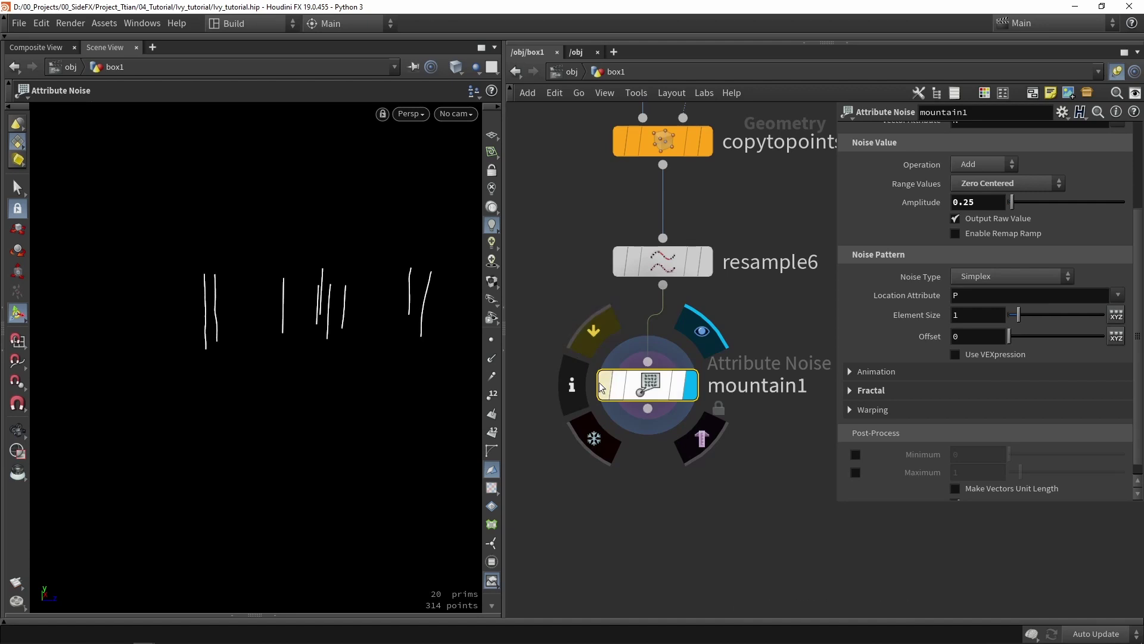
{"action": "left_click", "coordinate": [600, 387]}
{"action": "left_click", "coordinate": [601, 386]}
{"action": "left_click", "coordinate": [600, 386]}
{"action": "left_click", "coordinate": [600, 386]}
{"action": "left_click", "coordinate": [601, 386]}
{"action": "left_click", "coordinate": [601, 386]}
{"action": "left_click", "coordinate": [601, 387]}
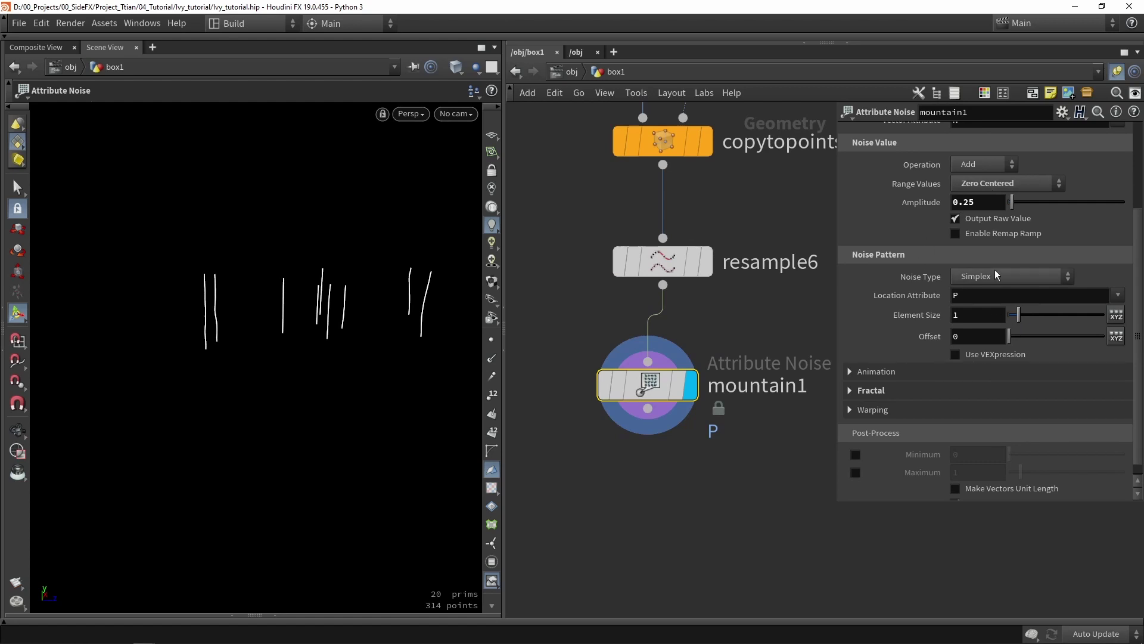
Step: Try an element size of 0.38 and an offset of 22.6 in mountain1's noise pattern, and restore both defaults
{"action": "mouse_move", "coordinate": [1016, 319]}
{"action": "left_mouse_down"}
{"action": "mouse_move", "coordinate": [1046, 319]}
{"action": "mouse_move", "coordinate": [997, 318]}
{"action": "mouse_move", "coordinate": [1012, 315]}
{"action": "left_mouse_up"}
{"action": "left_click_drag", "start_coordinate": [1009, 336], "coordinate": [1052, 337]}
{"action": "key", "text": "Escape"}
{"action": "left_click_drag", "start_coordinate": [268, 309], "coordinate": [209, 308]}
{"action": "key", "text": "Return"}
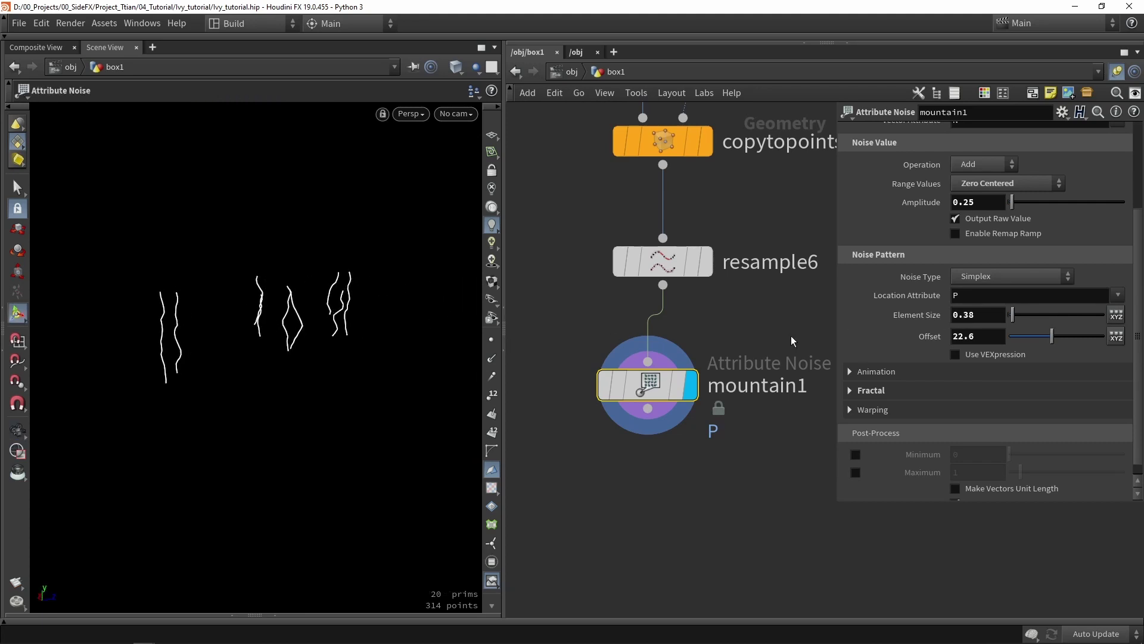
{"action": "middle_click", "coordinate": [987, 312], "text": "ctrl"}
{"action": "middle_click", "coordinate": [978, 336], "text": "ctrl"}
Step: Add a Group Create node below mountain1, connect it, and display it
{"action": "middle_click_drag", "start_coordinate": [742, 493], "coordinate": [723, 361]}
{"action": "middle_click_drag", "start_coordinate": [680, 446], "coordinate": [694, 406]}
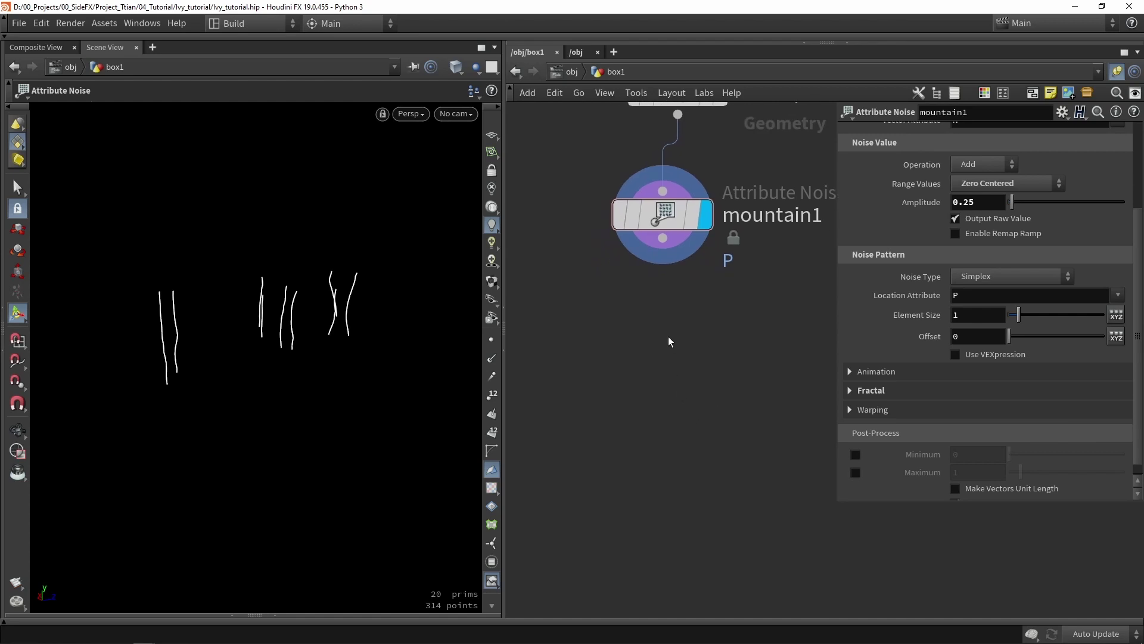
{"action": "key", "text": "Tab"}
{"action": "type", "text": "grou"}
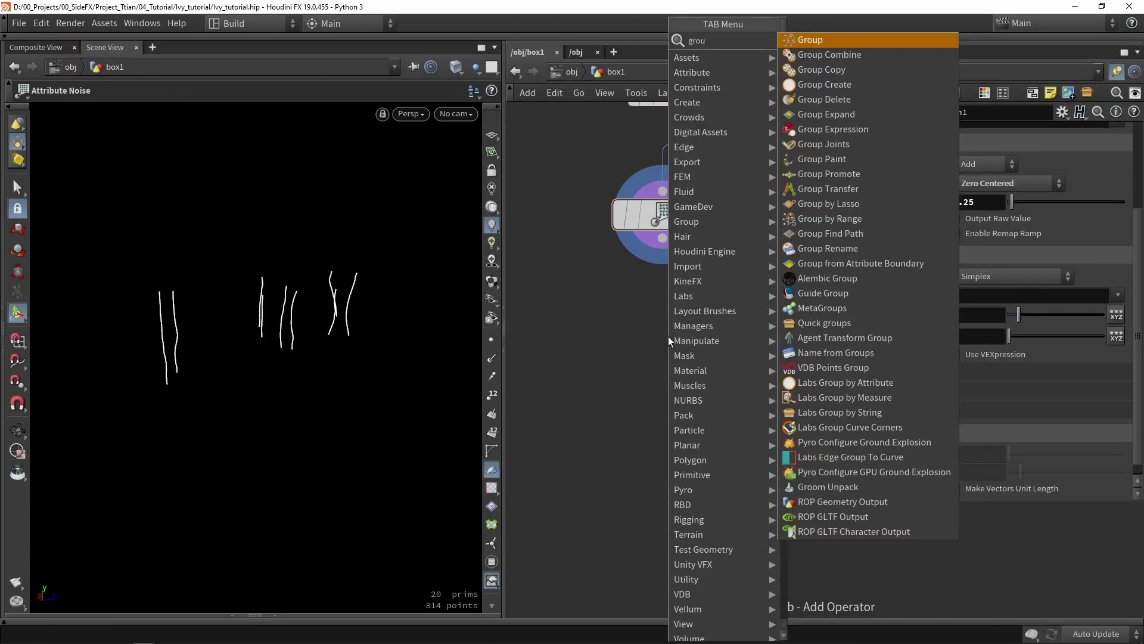
{"action": "key", "text": "Return"}
{"action": "left_click", "coordinate": [668, 336]}
{"action": "left_click_drag", "start_coordinate": [662, 238], "coordinate": [642, 312]}
{"action": "left_click", "coordinate": [705, 335]}
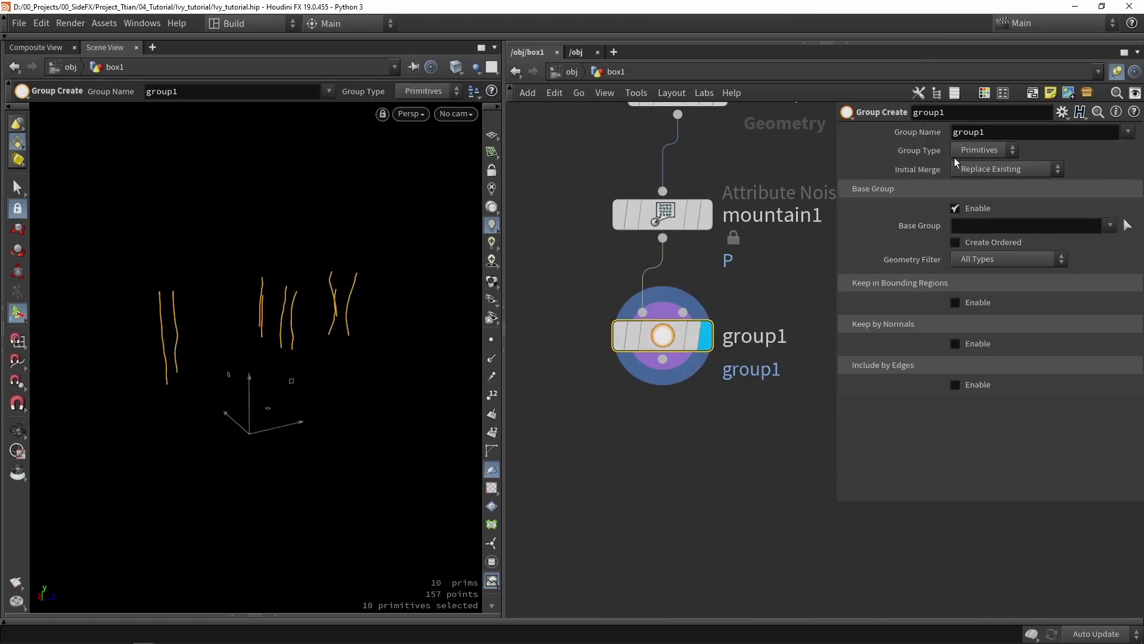
Step: Name the new primitive group hanging_vines
{"action": "type", "text": "ha"}
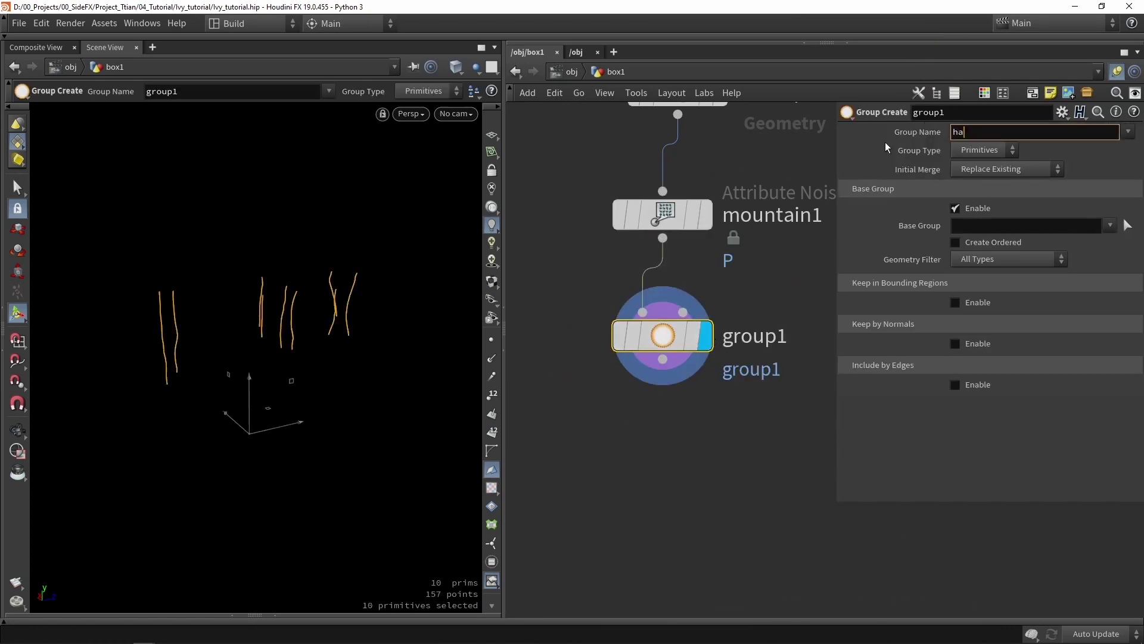
{"action": "type", "text": "nging_vines"}
{"action": "key", "text": "Return"}
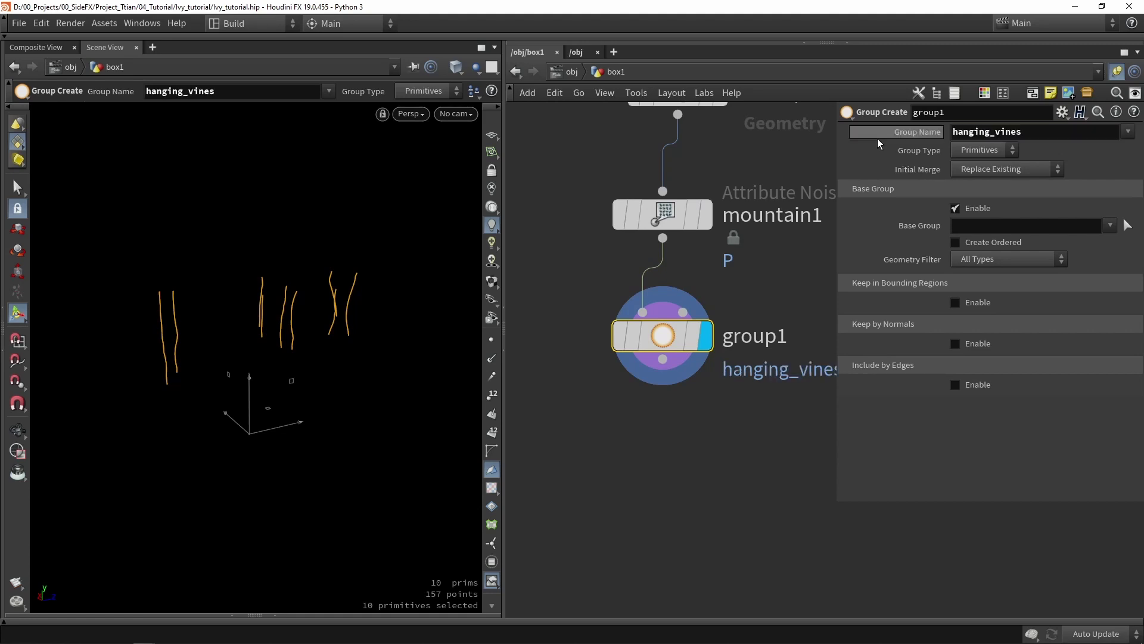
Step: Add a Merge node below the group node, beside the hanging strands branch
{"action": "scroll", "coordinate": [783, 354], "scroll_direction": "down", "scroll_amount": 8}
{"action": "middle_click_drag", "start_coordinate": [621, 381], "coordinate": [657, 382]}
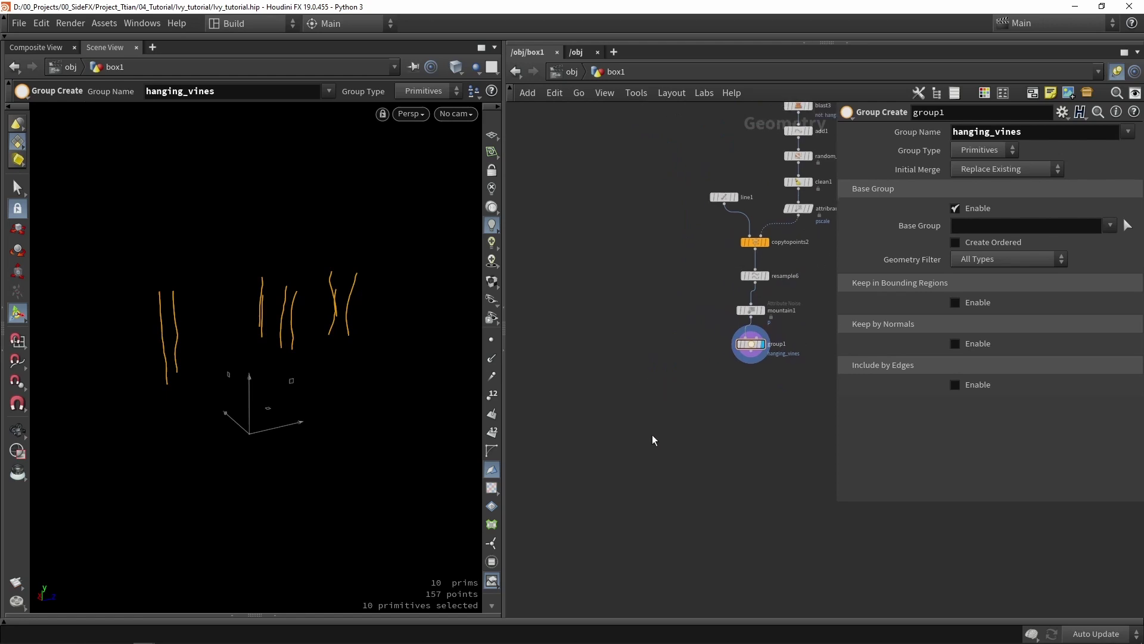
{"action": "key", "text": "Tab"}
{"action": "type", "text": "merge"}
{"action": "key", "text": "Return"}
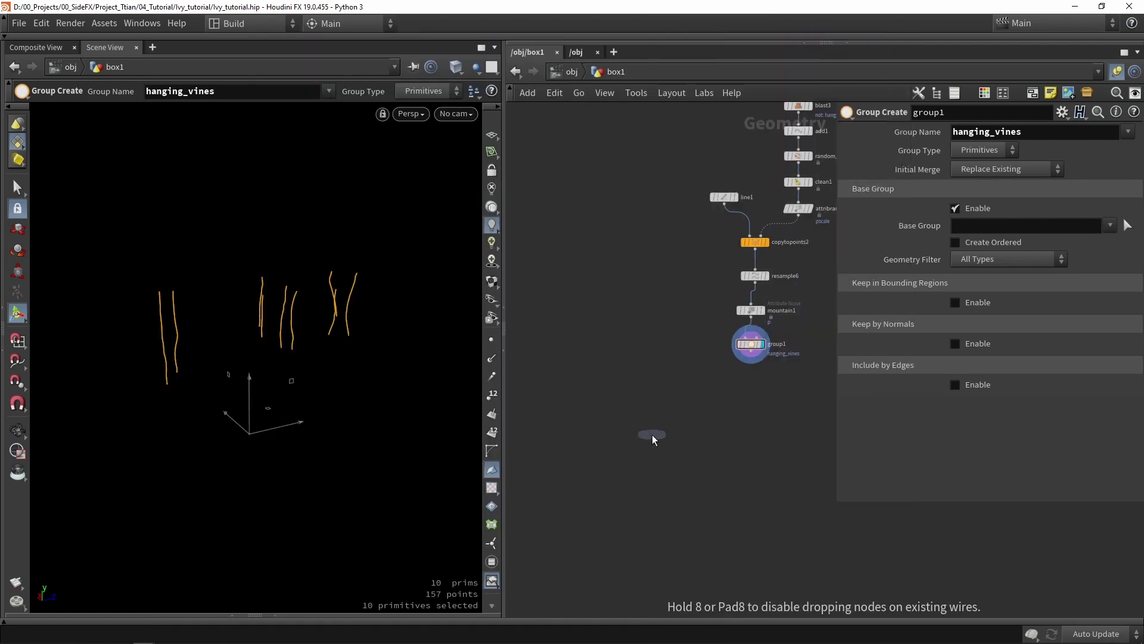
{"action": "left_click", "coordinate": [634, 399]}
Step: Connect merge2 and group1 into the new merge node and display the combined ivy curves
{"action": "scroll", "coordinate": [620, 337], "scroll_direction": "down", "scroll_amount": 4}
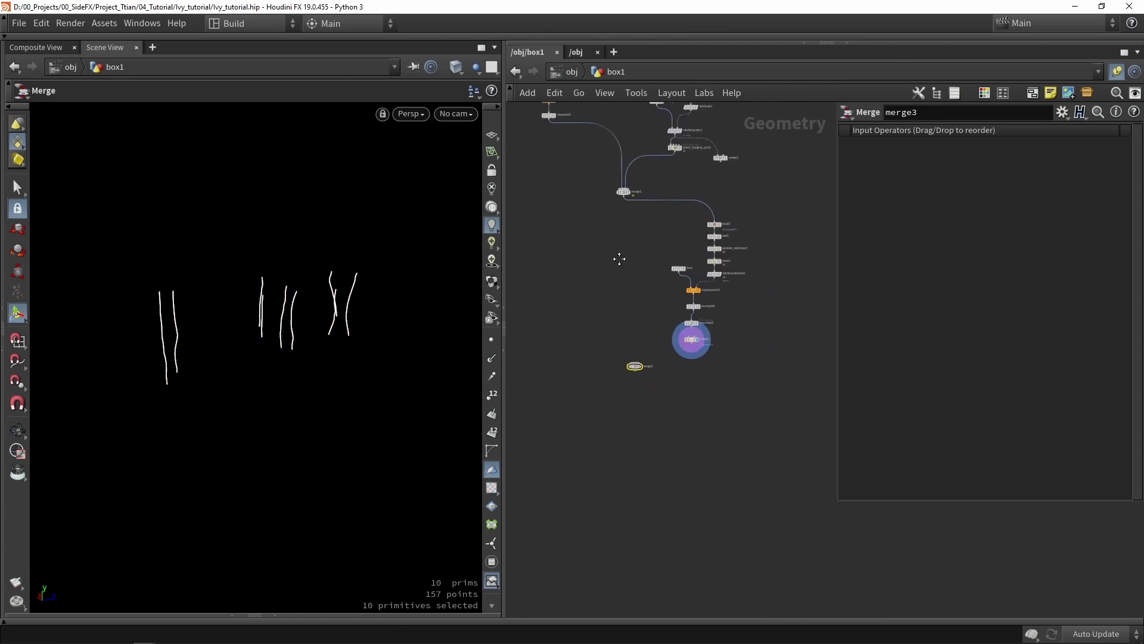
{"action": "scroll", "coordinate": [614, 197], "scroll_direction": "up", "scroll_amount": 4}
{"action": "left_click", "coordinate": [628, 173]}
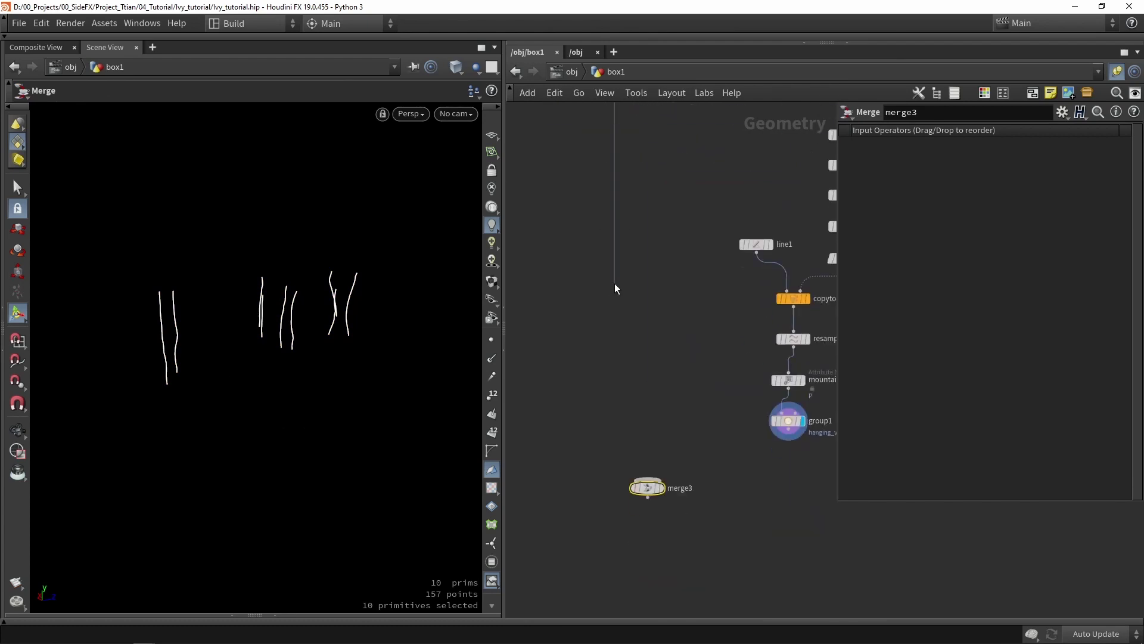
{"action": "left_click", "coordinate": [647, 479]}
{"action": "left_click", "coordinate": [788, 439]}
{"action": "left_click", "coordinate": [661, 489]}
{"action": "left_click_drag", "start_coordinate": [660, 489], "coordinate": [626, 494]}
{"action": "left_click_drag", "start_coordinate": [257, 366], "coordinate": [253, 293]}
Step: Move sweep1 down near merge3 and connect merge3's output to its backbone curves input
{"action": "scroll", "coordinate": [674, 311], "scroll_direction": "down", "scroll_amount": 5}
{"action": "scroll", "coordinate": [719, 453], "scroll_direction": "down", "scroll_amount": 3}
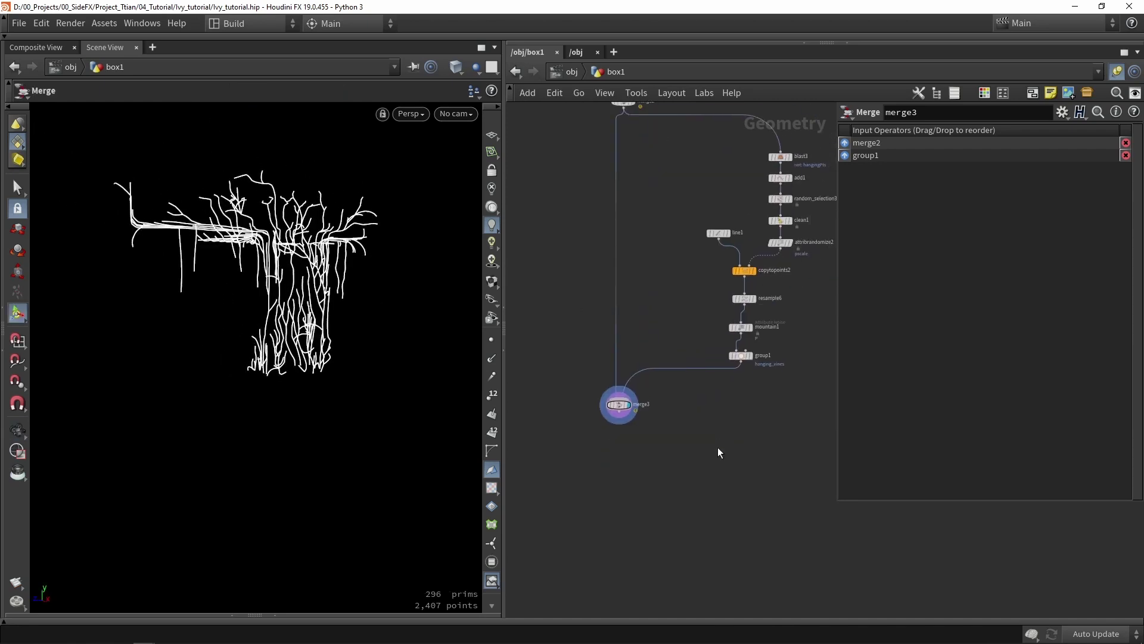
{"action": "scroll", "coordinate": [749, 348], "scroll_direction": "up", "scroll_amount": 3}
{"action": "scroll", "coordinate": [749, 348], "scroll_direction": "down", "scroll_amount": 3}
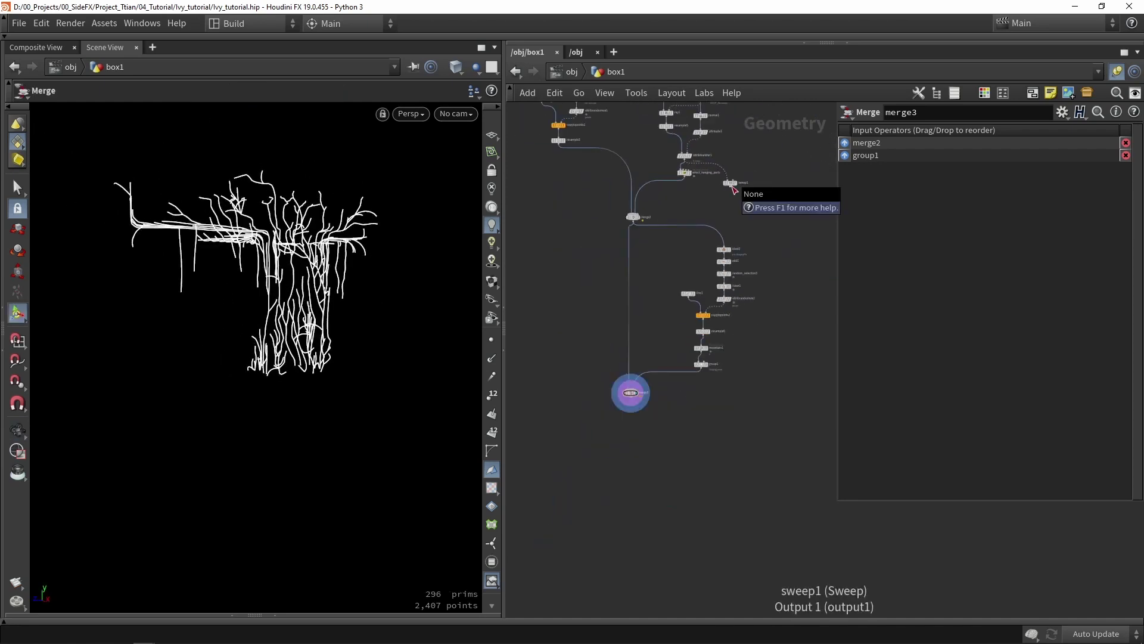
{"action": "left_click_drag", "start_coordinate": [743, 182], "coordinate": [595, 439]}
{"action": "left_click", "coordinate": [795, 272]}
{"action": "key", "text": "Escape"}
{"action": "scroll", "coordinate": [602, 432], "scroll_direction": "up", "scroll_amount": 3}
{"action": "left_click", "coordinate": [665, 370]}
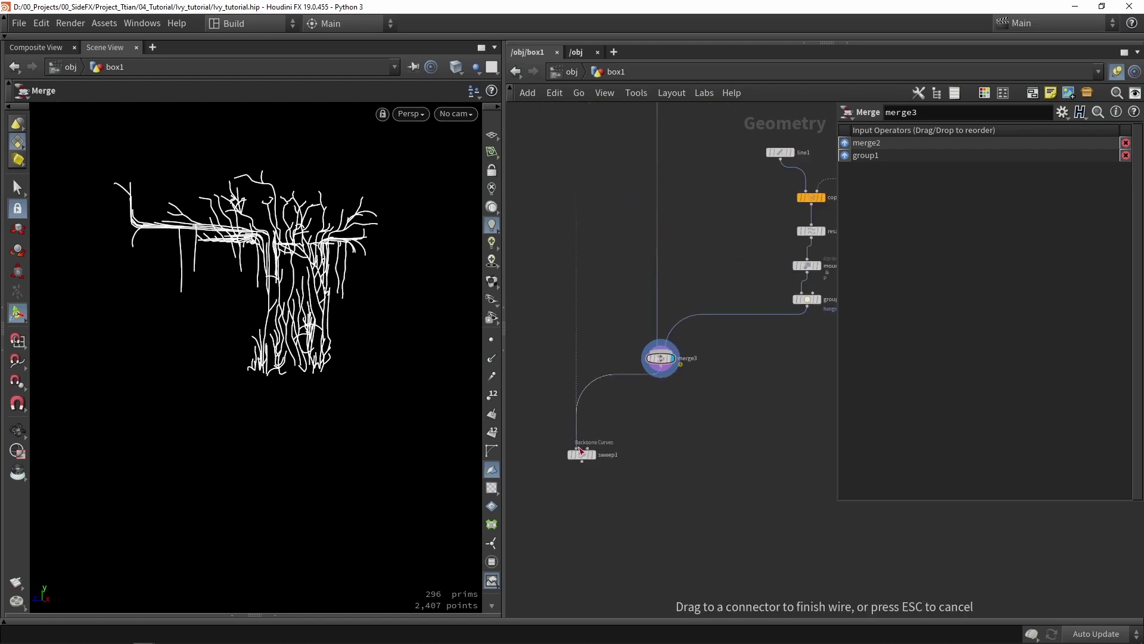
{"action": "left_click", "coordinate": [581, 448]}
Step: Display sweep1 and place it closer beneath merge3
{"action": "scroll", "coordinate": [595, 458], "scroll_direction": "up", "scroll_amount": 3}
{"action": "left_click", "coordinate": [592, 459]}
{"action": "left_click_drag", "start_coordinate": [587, 456], "coordinate": [662, 405]}
{"action": "left_click_drag", "start_coordinate": [227, 348], "coordinate": [248, 329]}
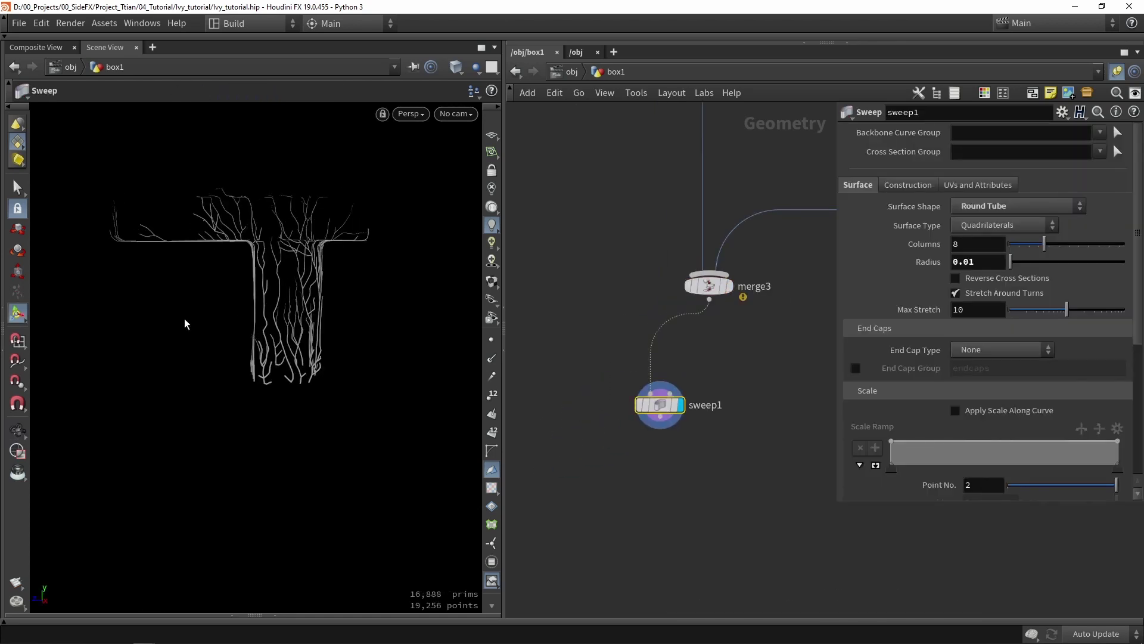
Step: Move drawcurve1 away from the copytopoints1 branch and display its curve
{"action": "scroll", "coordinate": [631, 287], "scroll_direction": "down", "scroll_amount": 4}
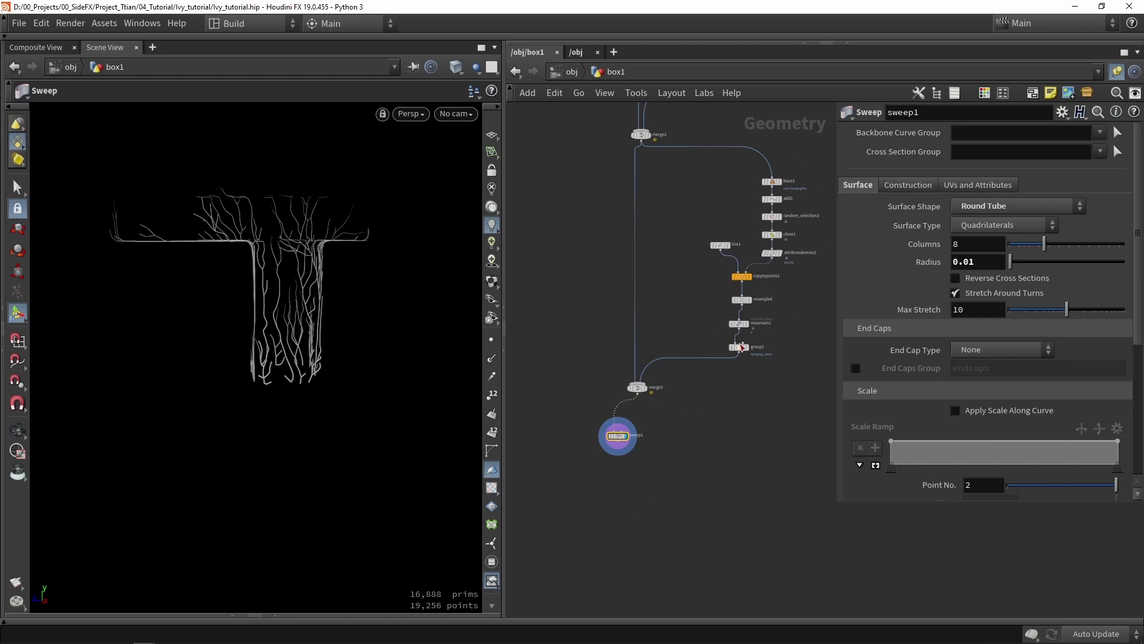
{"action": "left_click_drag", "start_coordinate": [611, 427], "coordinate": [655, 410]}
{"action": "key", "text": "h"}
{"action": "scroll", "coordinate": [712, 438], "scroll_direction": "up", "scroll_amount": 10}
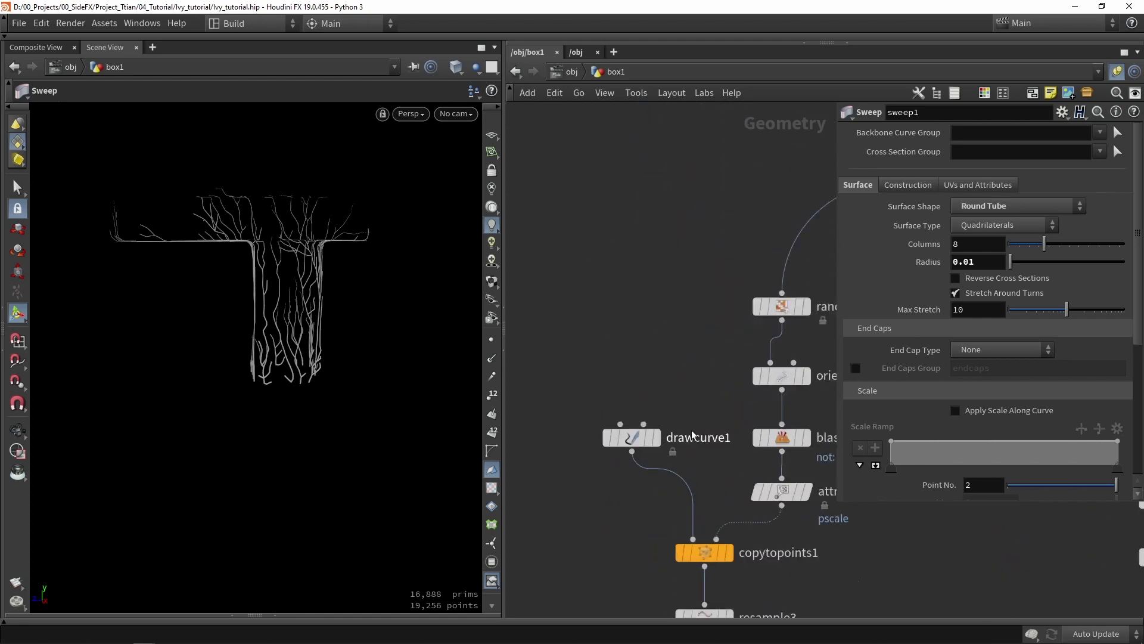
{"action": "left_click", "coordinate": [608, 387]}
{"action": "left_click_drag", "start_coordinate": [584, 391], "coordinate": [568, 360]}
{"action": "key", "text": "Return"}
{"action": "mouse_move", "coordinate": [243, 366]}
{"action": "left_mouse_down"}
{"action": "mouse_move", "coordinate": [227, 334]}
{"action": "mouse_move", "coordinate": [174, 362]}
{"action": "mouse_move", "coordinate": [330, 417]}
{"action": "left_mouse_up"}
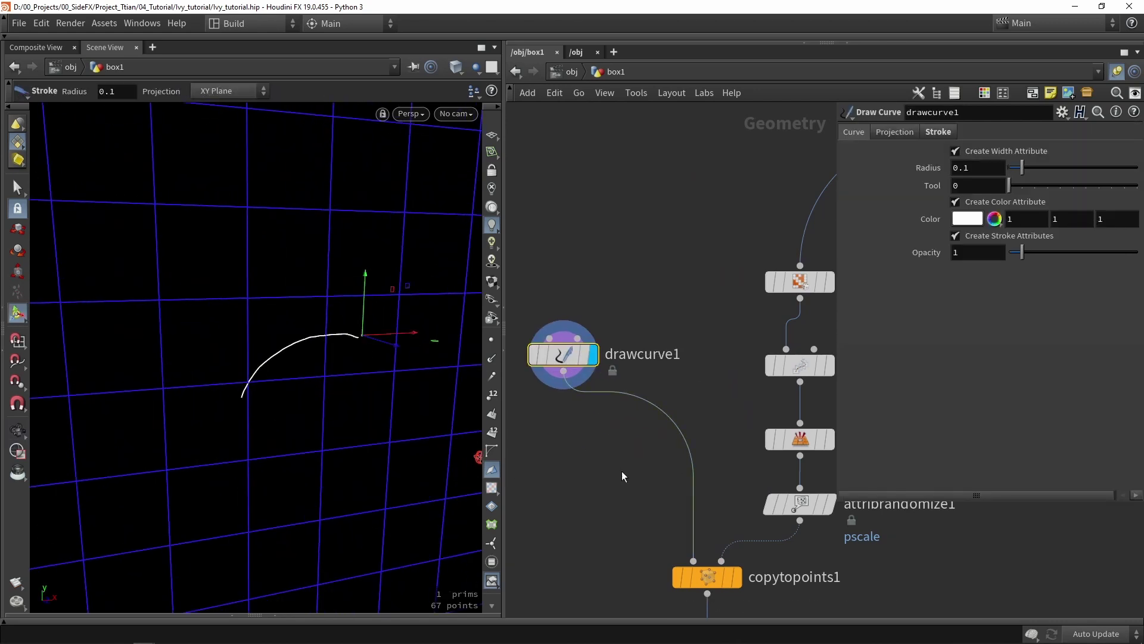
Step: Insert a Distance Along Geometry node between drawcurve1 and copytopoints1, place it beneath drawcurve1, and display it
{"action": "middle_click_drag", "start_coordinate": [571, 460], "coordinate": [695, 359]}
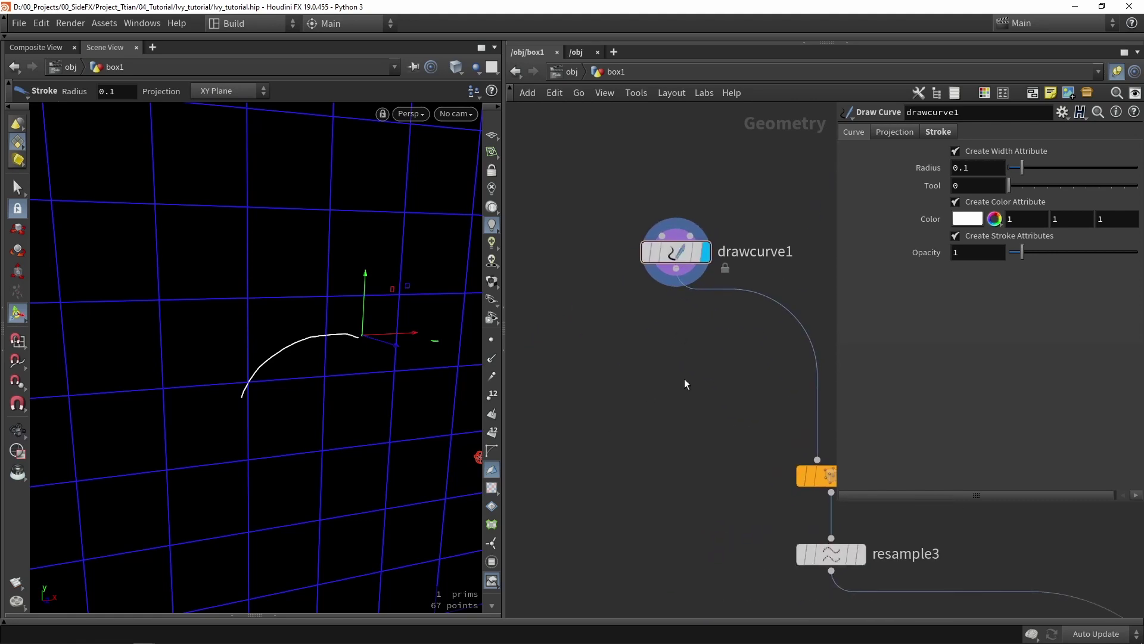
{"action": "key", "text": "Tab"}
{"action": "type", "text": "dista"}
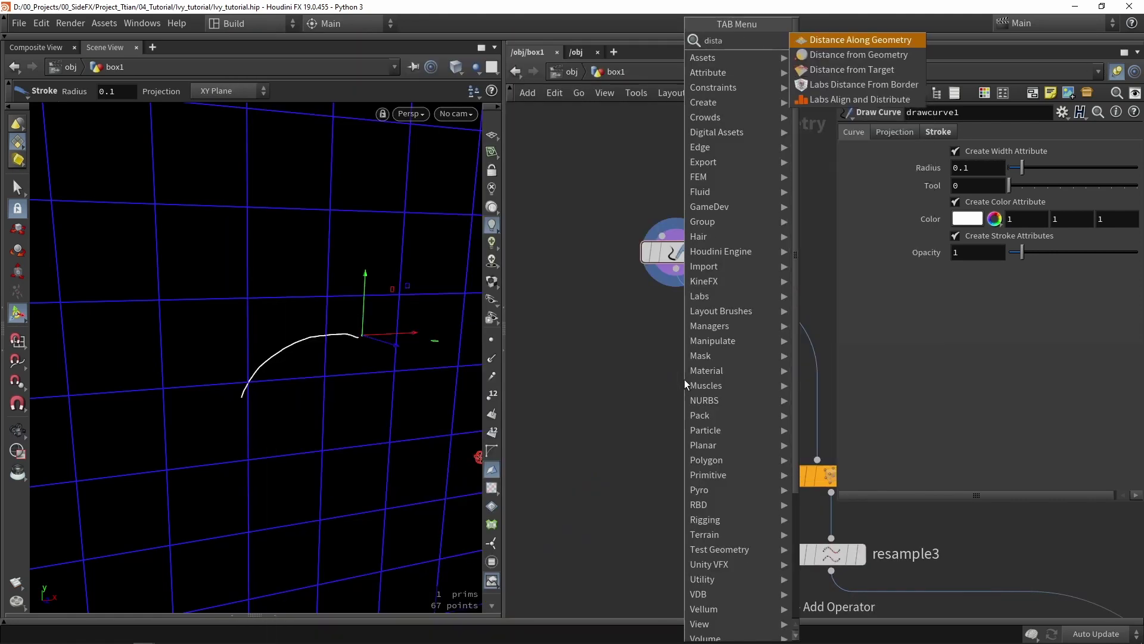
{"action": "left_click", "coordinate": [846, 39]}
{"action": "left_click", "coordinate": [750, 321]}
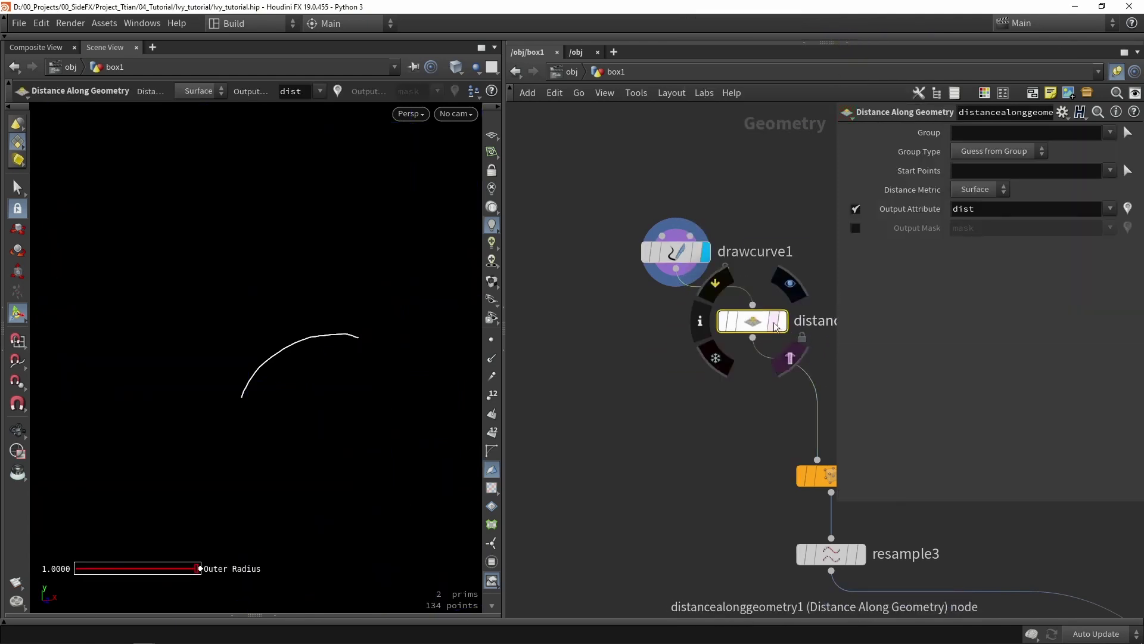
{"action": "left_click_drag", "start_coordinate": [750, 322], "coordinate": [678, 358]}
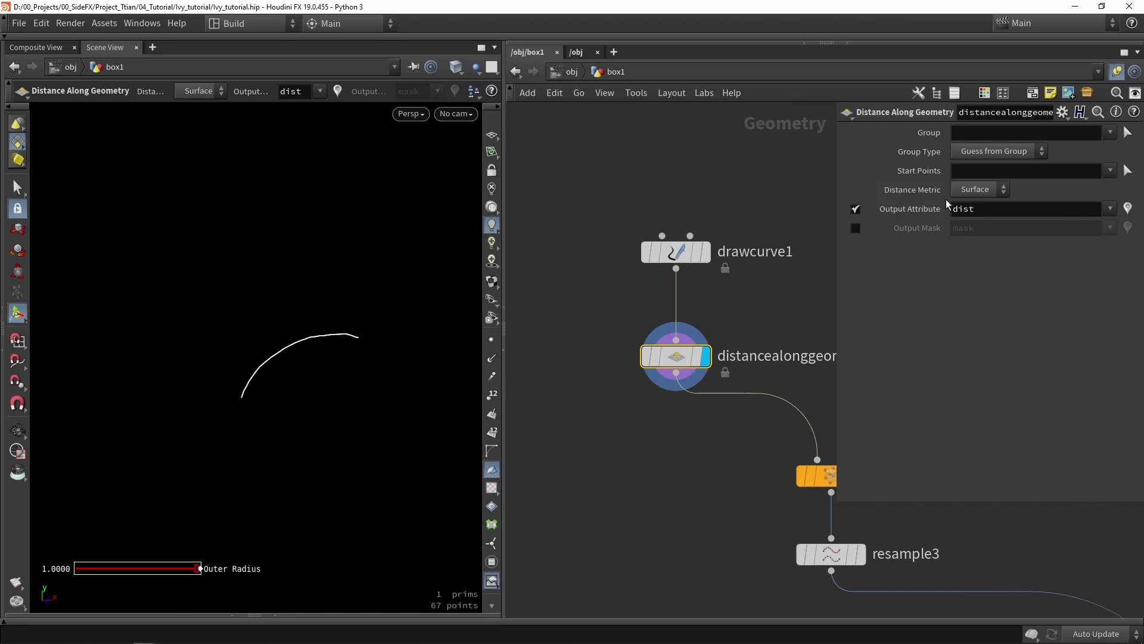
Step: Replace the distance output attribute with an output mask, using start point 0 and the radius from Maximum Distance
{"action": "left_click", "coordinate": [856, 208]}
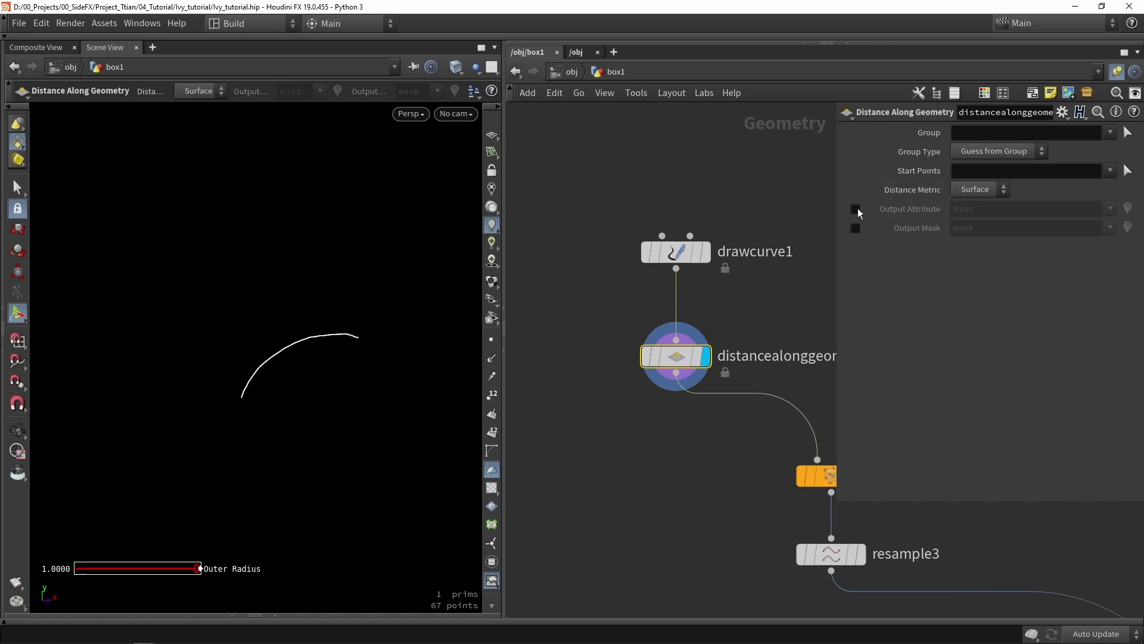
{"action": "left_click", "coordinate": [857, 228]}
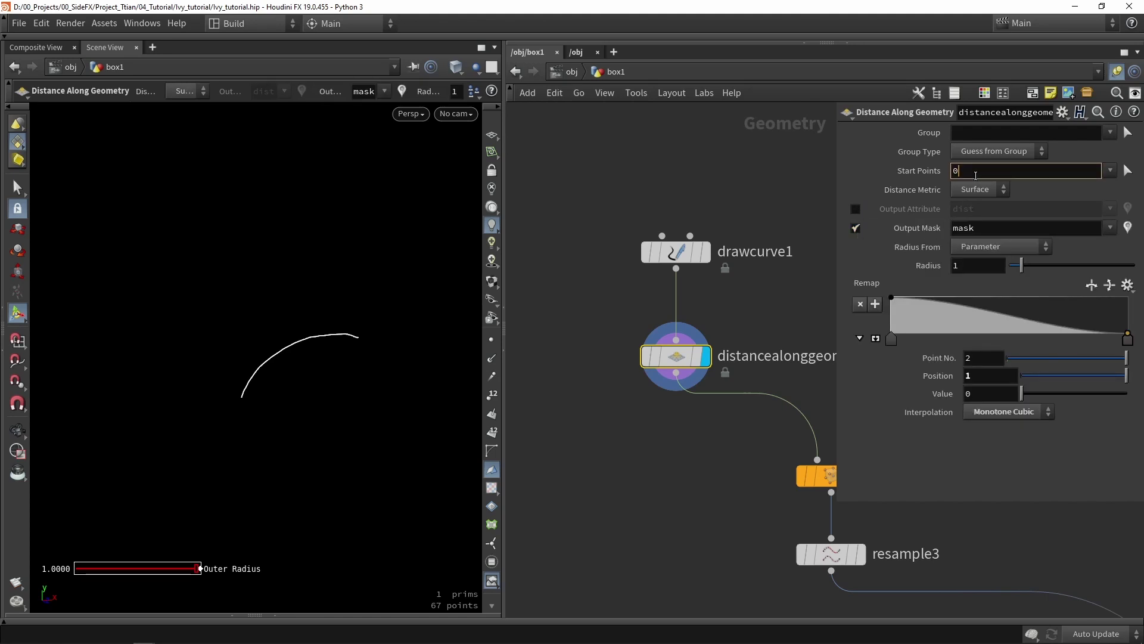
{"action": "left_click", "coordinate": [1001, 247]}
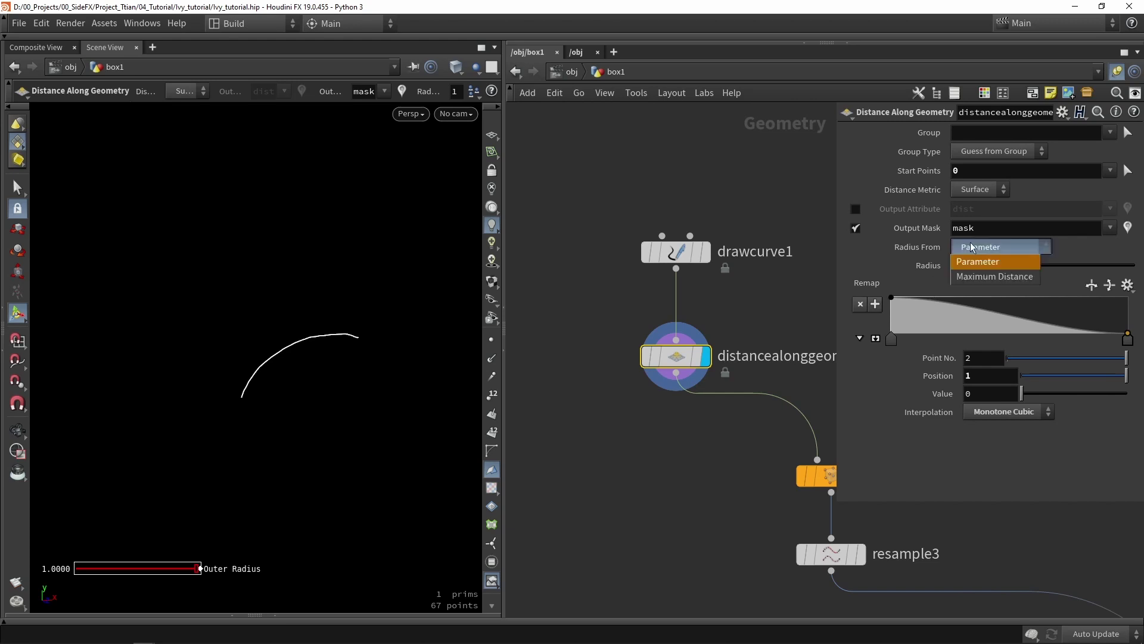
{"action": "left_click", "coordinate": [977, 274]}
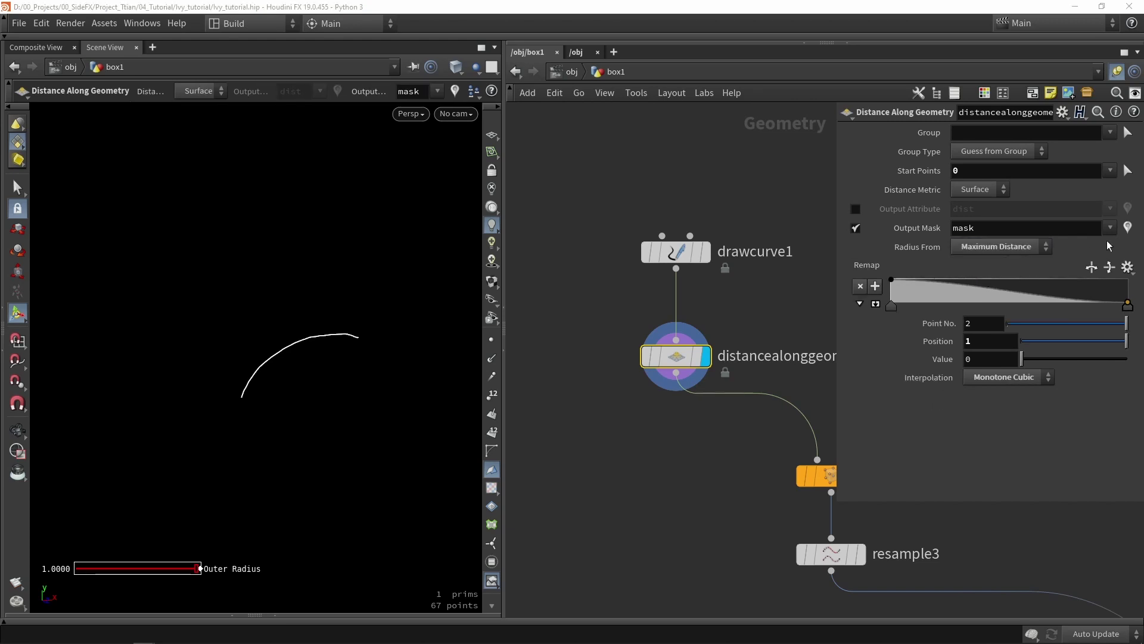
Step: Visualize the output mask and examine its falloff along the drawn curve
{"action": "key", "text": "Escape"}
{"action": "left_click_drag", "start_coordinate": [286, 371], "coordinate": [354, 355]}
{"action": "scroll", "coordinate": [354, 356], "scroll_direction": "up", "scroll_amount": 3}
{"action": "scroll", "coordinate": [401, 343], "scroll_direction": "down", "scroll_amount": 1}
{"action": "key", "text": "Return"}
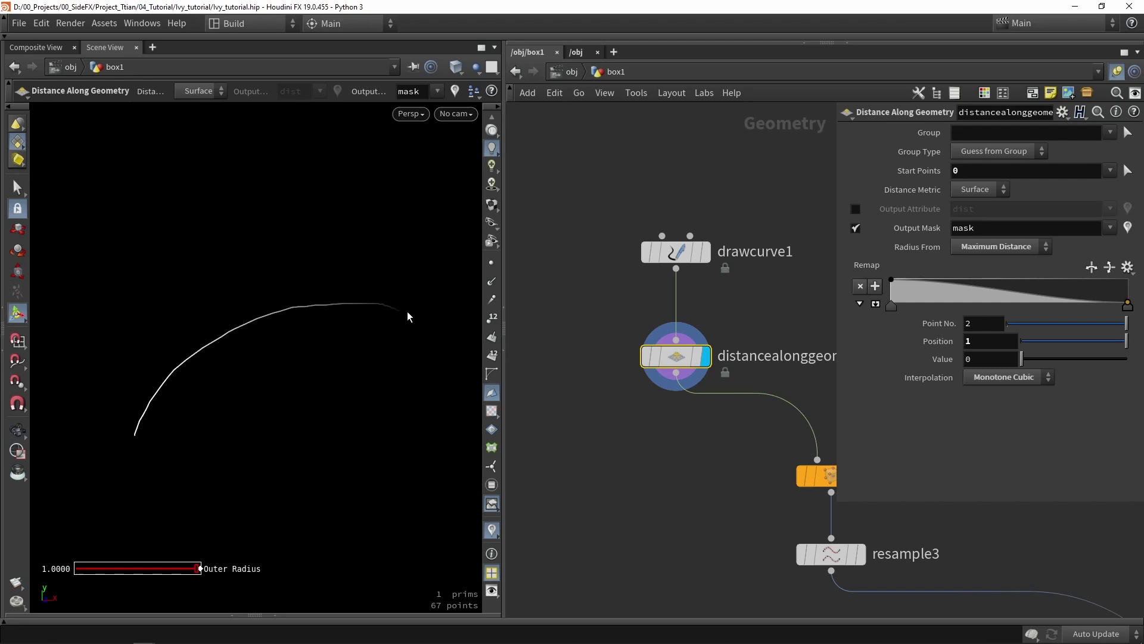
{"action": "key", "text": "h"}
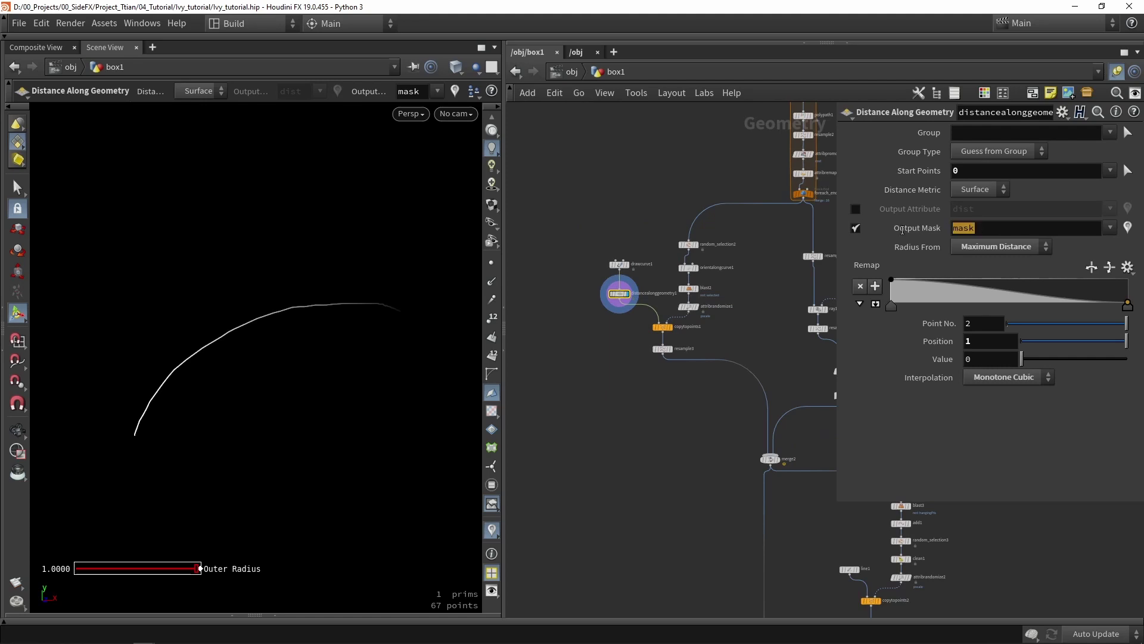
Step: Rename the Distance Along Geometry node's output mask attribute to pscale
{"action": "type", "text": "pscale"}
{"action": "key", "text": "Return"}
{"action": "key", "text": "h"}
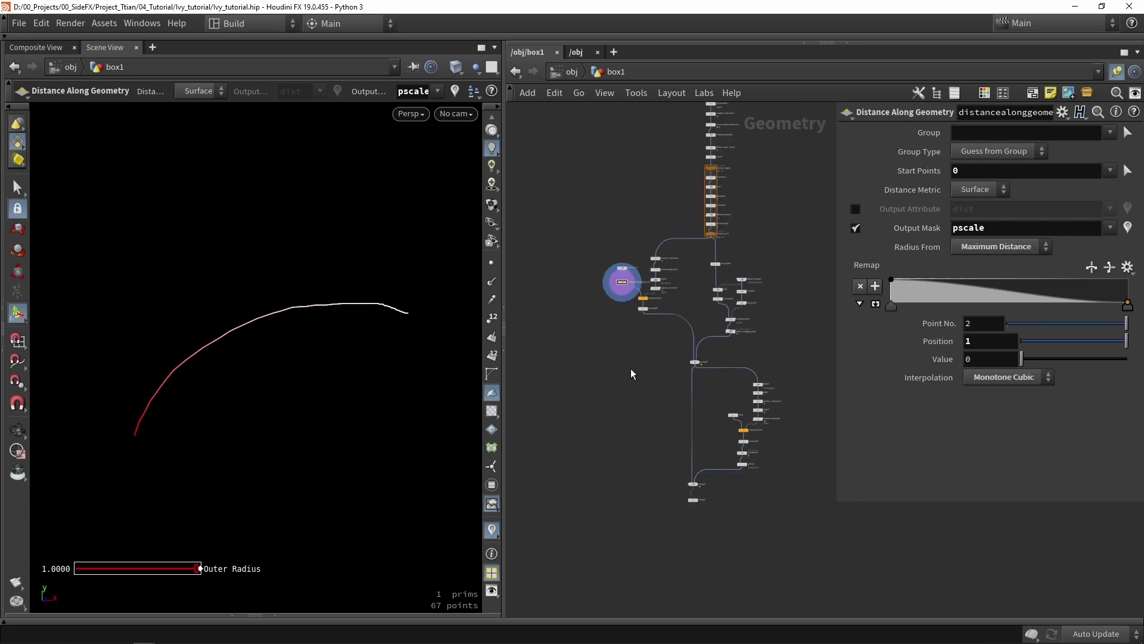
Step: Display sweep1 again and inspect the thickness of the swept branches
{"action": "scroll", "coordinate": [716, 536], "scroll_direction": "up", "scroll_amount": 10}
{"action": "left_click", "coordinate": [685, 479]}
{"action": "left_click", "coordinate": [651, 478]}
{"action": "key", "text": "Escape"}
{"action": "left_click_drag", "start_coordinate": [334, 298], "coordinate": [136, 326]}
{"action": "right_click_drag", "start_coordinate": [136, 327], "coordinate": [300, 315]}
{"action": "left_click_drag", "start_coordinate": [300, 316], "coordinate": [355, 330]}
{"action": "key", "text": "Return"}
Step: Reverse the remap ramp of distancealonggeometry1 so the pscale rises from 0 to 1 along the curve
{"action": "middle_click_drag", "start_coordinate": [588, 249], "coordinate": [638, 277]}
{"action": "left_click", "coordinate": [639, 277]}
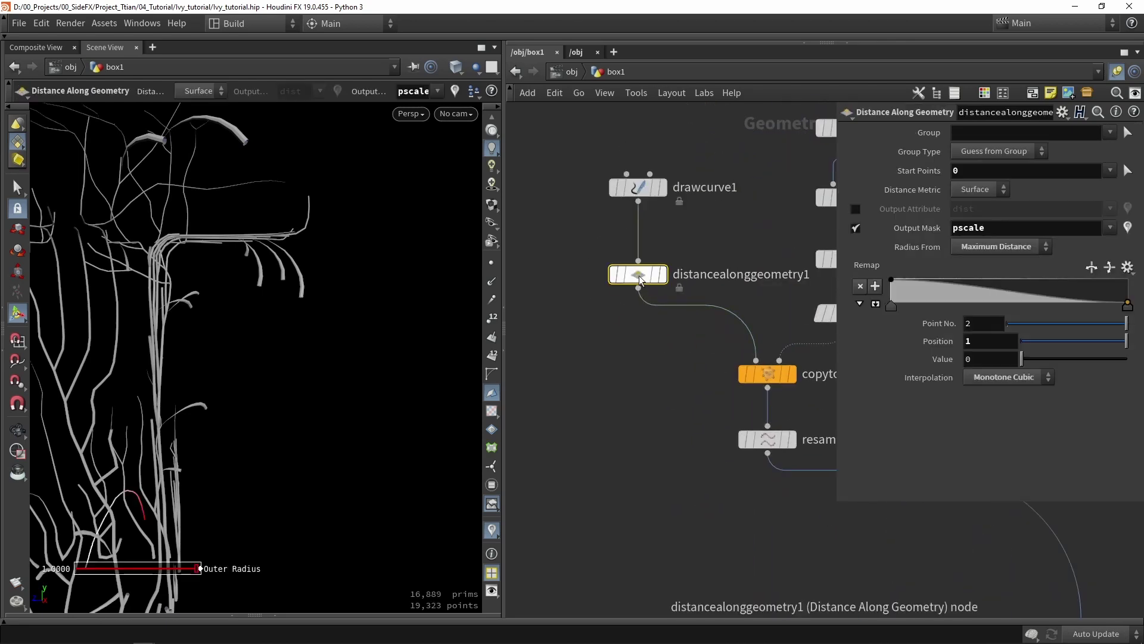
{"action": "left_click", "coordinate": [1096, 270]}
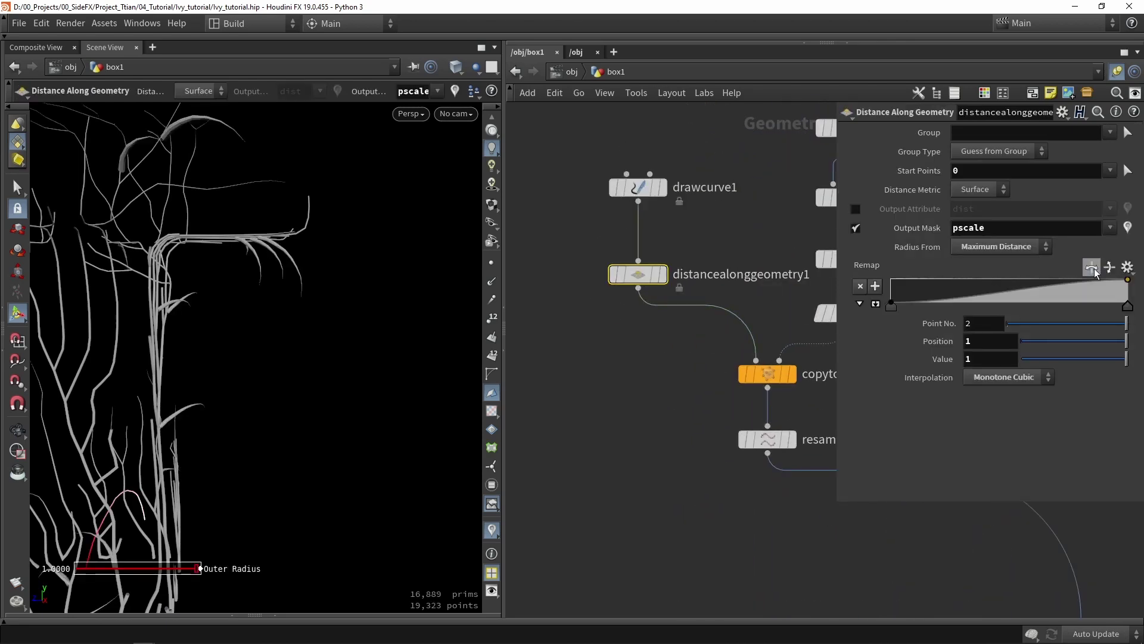
{"action": "key", "text": "Escape"}
{"action": "left_click_drag", "start_coordinate": [283, 334], "coordinate": [573, 316]}
{"action": "key", "text": "Return"}
Step: Add a middle point to the remap ramp and lower its end point to a value of about 0.71
{"action": "left_click_drag", "start_coordinate": [965, 297], "coordinate": [1020, 291]}
{"action": "mouse_move", "coordinate": [1128, 279]}
{"action": "left_mouse_down"}
{"action": "mouse_move", "coordinate": [1129, 298]}
{"action": "mouse_move", "coordinate": [1130, 287]}
{"action": "left_mouse_up"}
{"action": "key", "text": "Escape"}
{"action": "left_click_drag", "start_coordinate": [307, 298], "coordinate": [310, 268]}
{"action": "key", "text": "Return"}
Step: Select the sweep1 node to show its parameters and look over the node network feeding it
{"action": "scroll", "coordinate": [621, 457], "scroll_direction": "down", "scroll_amount": 8}
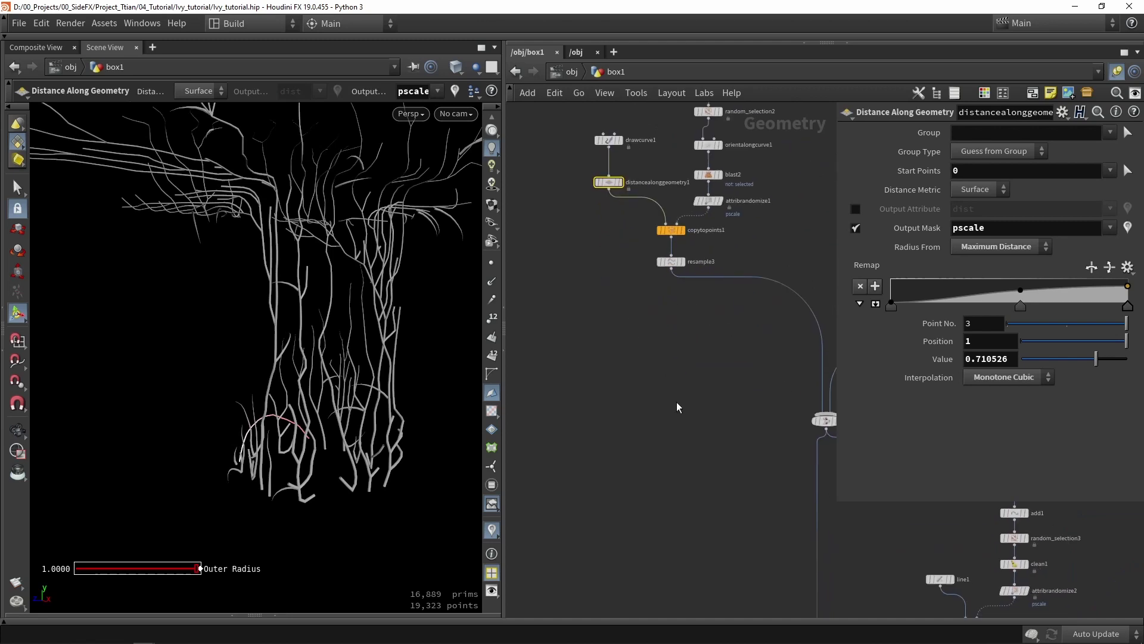
{"action": "middle_click_drag", "start_coordinate": [653, 364], "coordinate": [618, 299]}
{"action": "scroll", "coordinate": [644, 334], "scroll_direction": "up", "scroll_amount": 2}
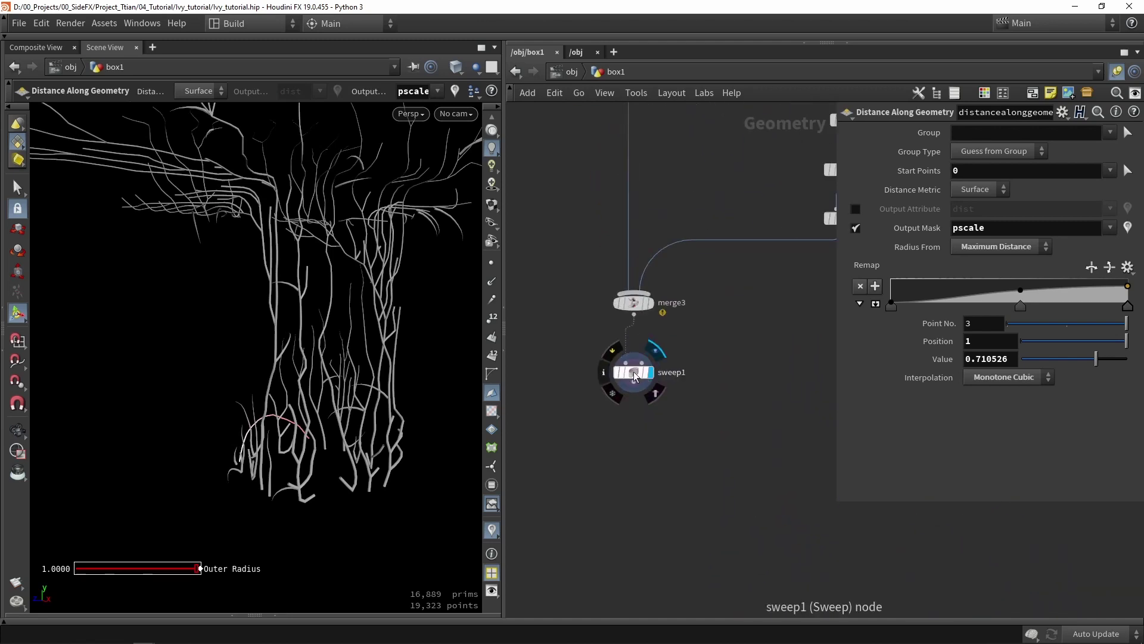
{"action": "left_click", "coordinate": [633, 376]}
{"action": "scroll", "coordinate": [654, 386], "scroll_direction": "down", "scroll_amount": 3}
{"action": "middle_click_drag", "start_coordinate": [653, 386], "coordinate": [685, 417]}
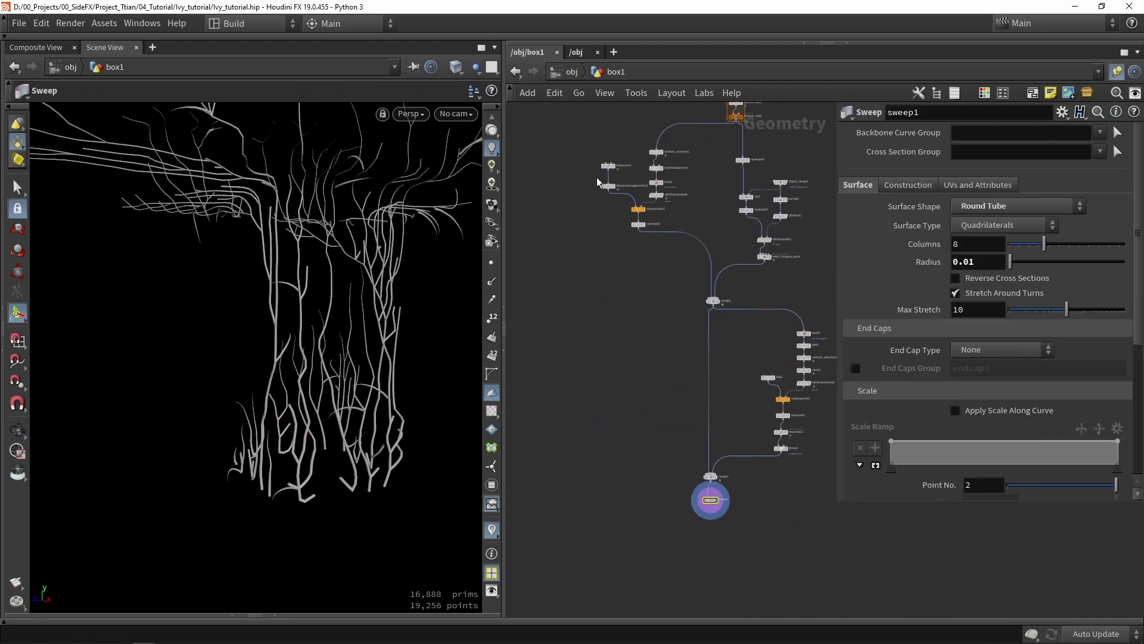
Step: Copy the distancealonggeometry1 node and insert the duplicate between line1 and copytopoints2 in the hanging-vine branch
{"action": "scroll", "coordinate": [658, 262], "scroll_direction": "up", "scroll_amount": 3}
{"action": "left_click", "coordinate": [631, 211]}
{"action": "key", "text": "ctrl+c"}
{"action": "scroll", "coordinate": [681, 360], "scroll_direction": "down", "scroll_amount": 3}
{"action": "middle_click_drag", "start_coordinate": [614, 289], "coordinate": [660, 341]}
{"action": "scroll", "coordinate": [743, 387], "scroll_direction": "up", "scroll_amount": 3}
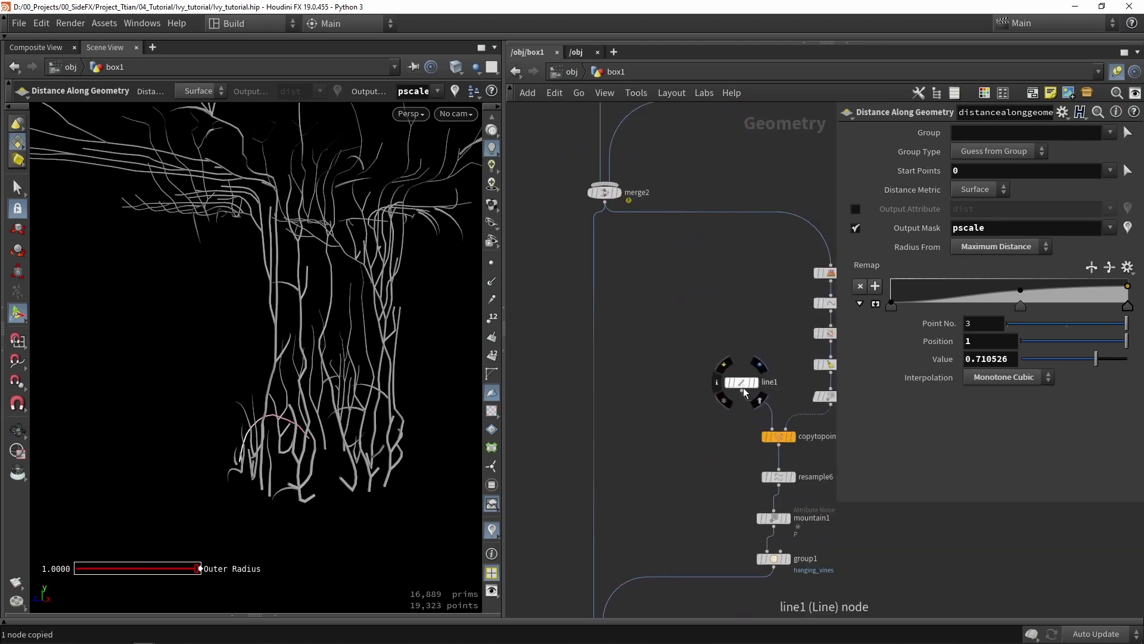
{"action": "scroll", "coordinate": [736, 373], "scroll_direction": "up", "scroll_amount": 3}
{"action": "key", "text": "ctrl+v"}
{"action": "left_click_drag", "start_coordinate": [738, 380], "coordinate": [710, 403]}
{"action": "scroll", "coordinate": [765, 368], "scroll_direction": "up", "scroll_amount": 1}
Step: Reverse the remap ramp of the copied Distance Along Geometry node so the hanging vines taper from full thickness to 0
{"action": "scroll", "coordinate": [307, 351], "scroll_direction": "down", "scroll_amount": 3}
{"action": "left_click_drag", "start_coordinate": [312, 324], "coordinate": [180, 213], "text": "alt"}
{"action": "scroll", "coordinate": [213, 300], "scroll_direction": "up", "scroll_amount": 3}
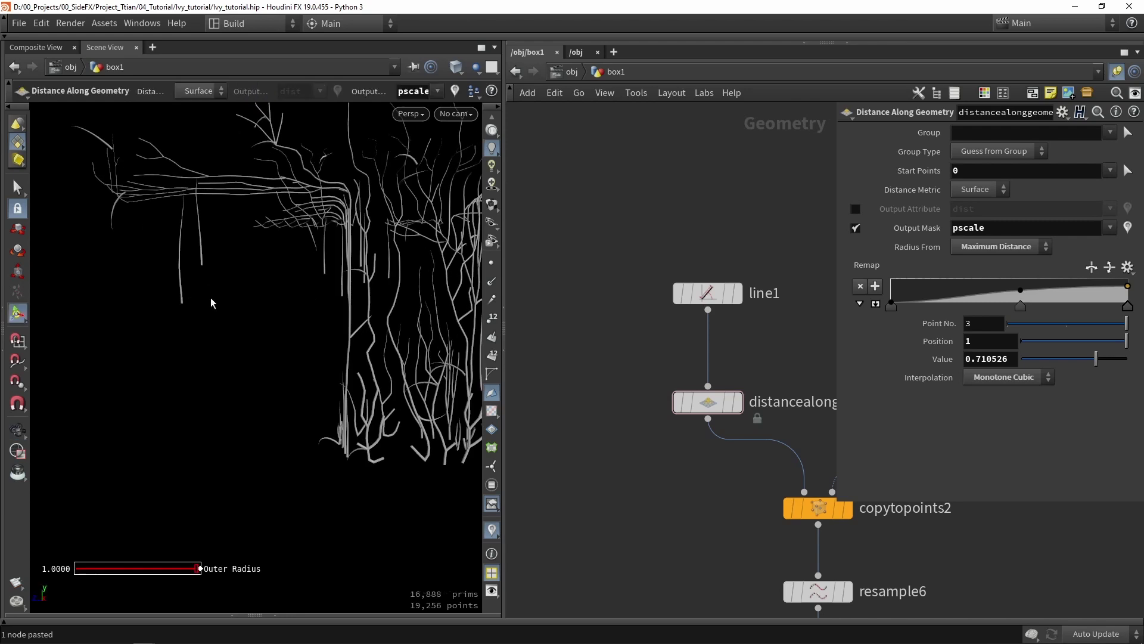
{"action": "left_click", "coordinate": [1090, 269]}
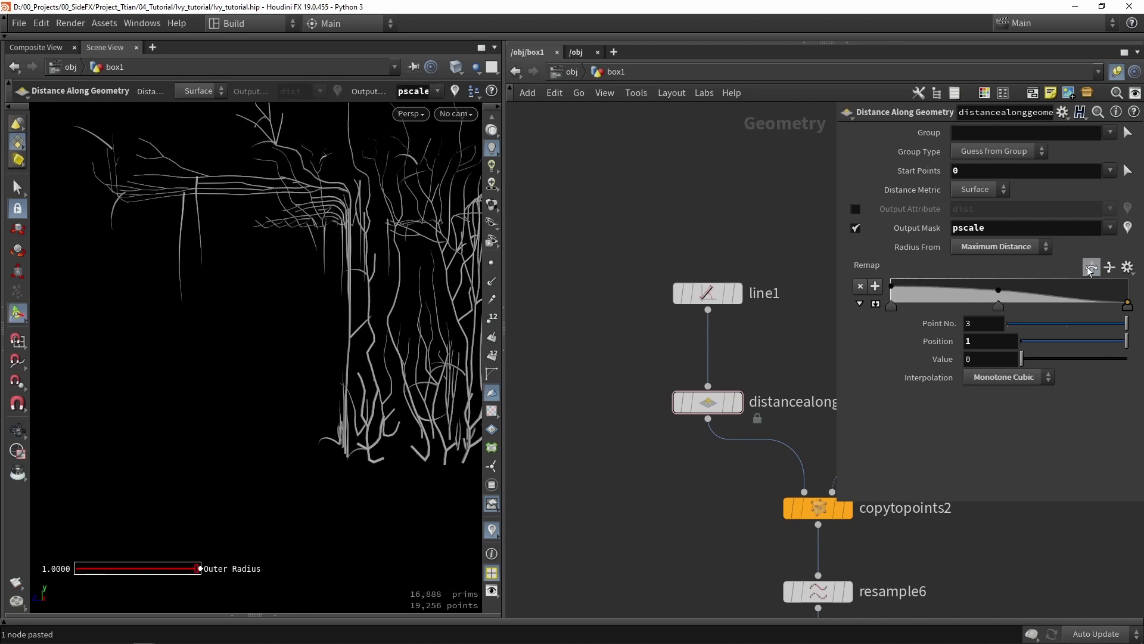
{"action": "key", "text": "Escape"}
{"action": "mouse_move", "coordinate": [378, 292]}
{"action": "left_mouse_down"}
{"action": "mouse_move", "coordinate": [212, 258]}
{"action": "mouse_move", "coordinate": [115, 263]}
{"action": "mouse_move", "coordinate": [371, 276]}
{"action": "left_mouse_up"}
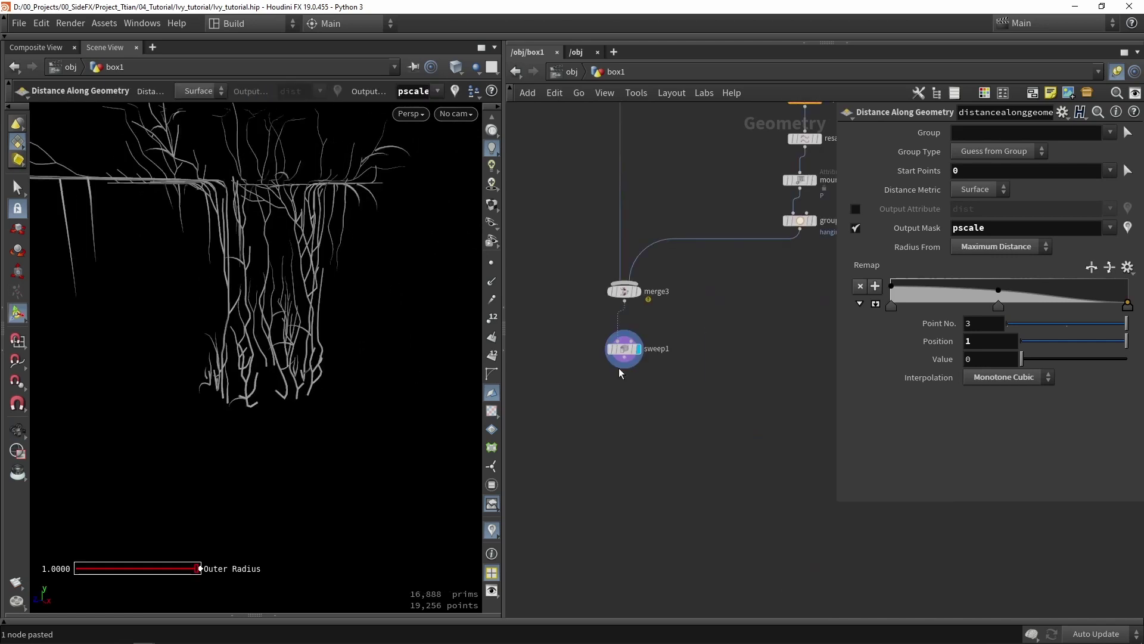
Step: Make room below merge3 and insert an Attribute Remap node between merge3 and sweep1
{"action": "left_click_drag", "start_coordinate": [628, 350], "coordinate": [629, 420]}
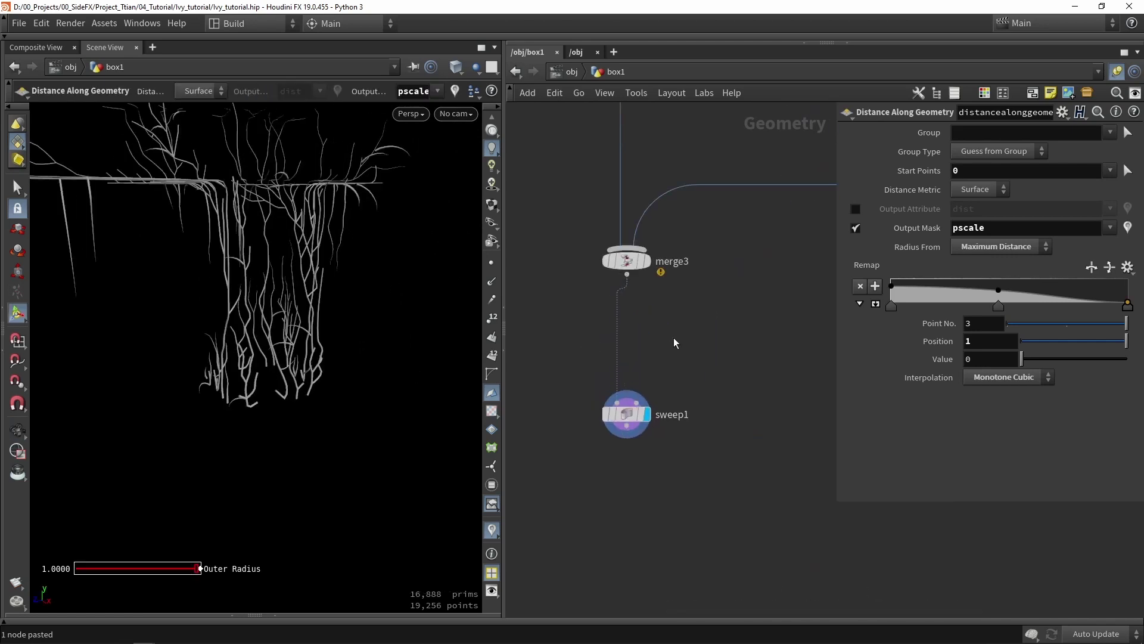
{"action": "key", "text": "Tab"}
{"action": "type", "text": "rem"}
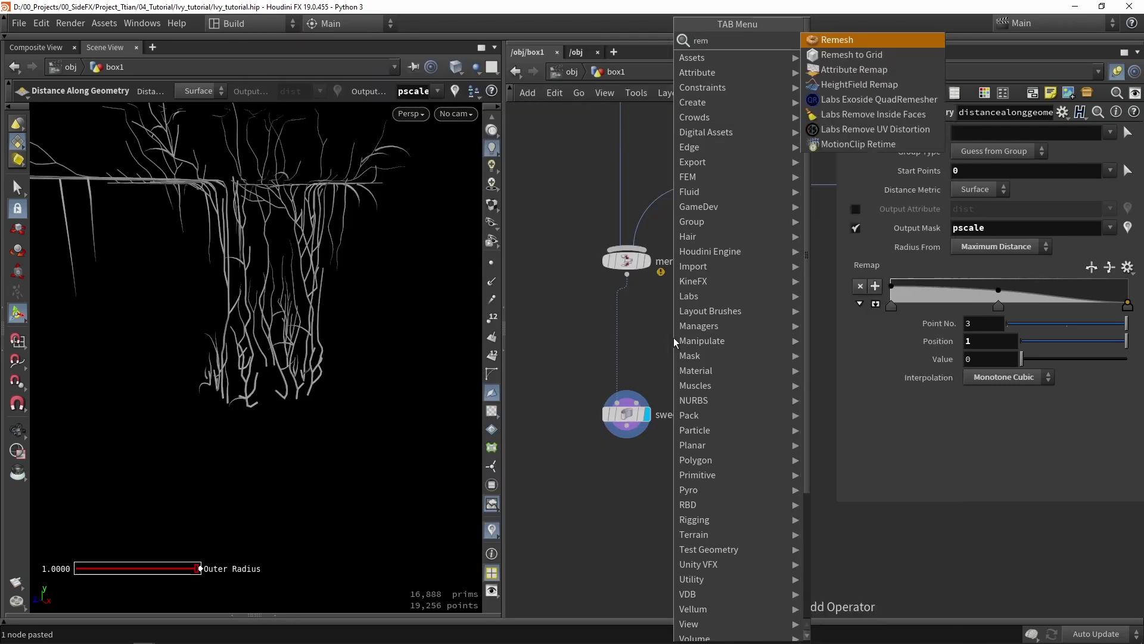
{"action": "left_click", "coordinate": [846, 69]}
{"action": "left_click", "coordinate": [636, 338]}
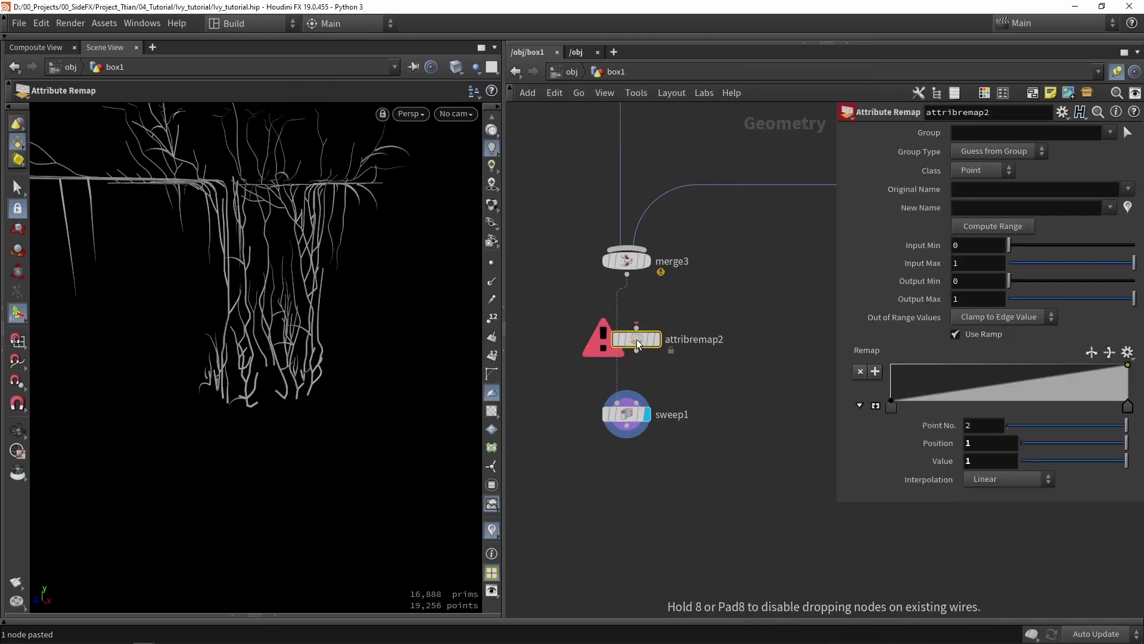
{"action": "scroll", "coordinate": [636, 338], "scroll_direction": "up", "scroll_amount": 3}
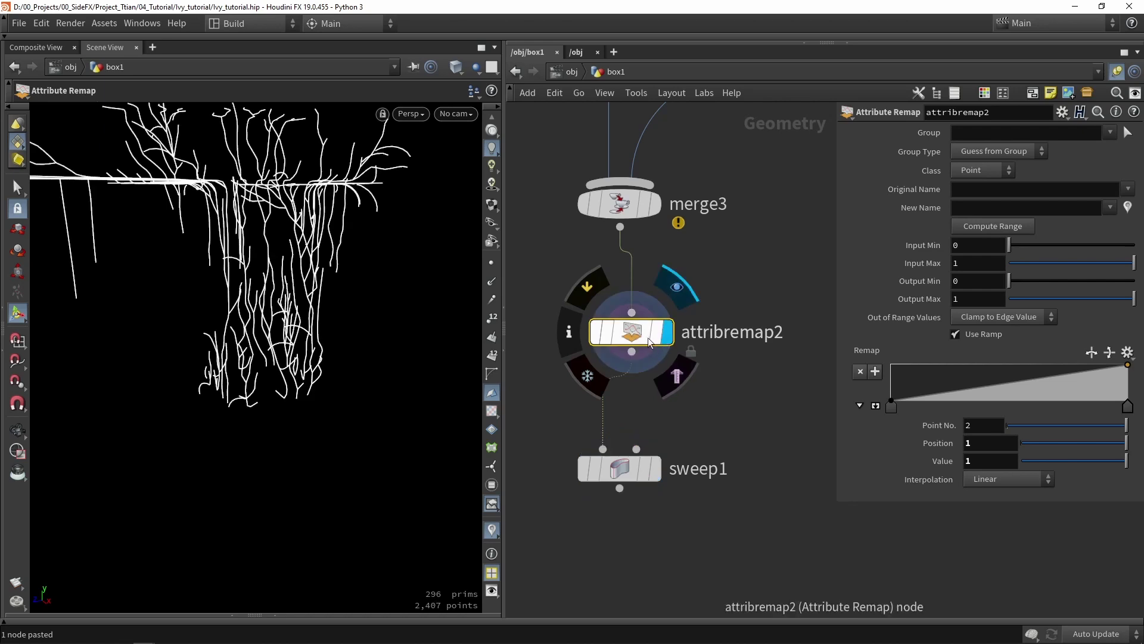
{"action": "left_click_drag", "start_coordinate": [656, 338], "coordinate": [644, 336]}
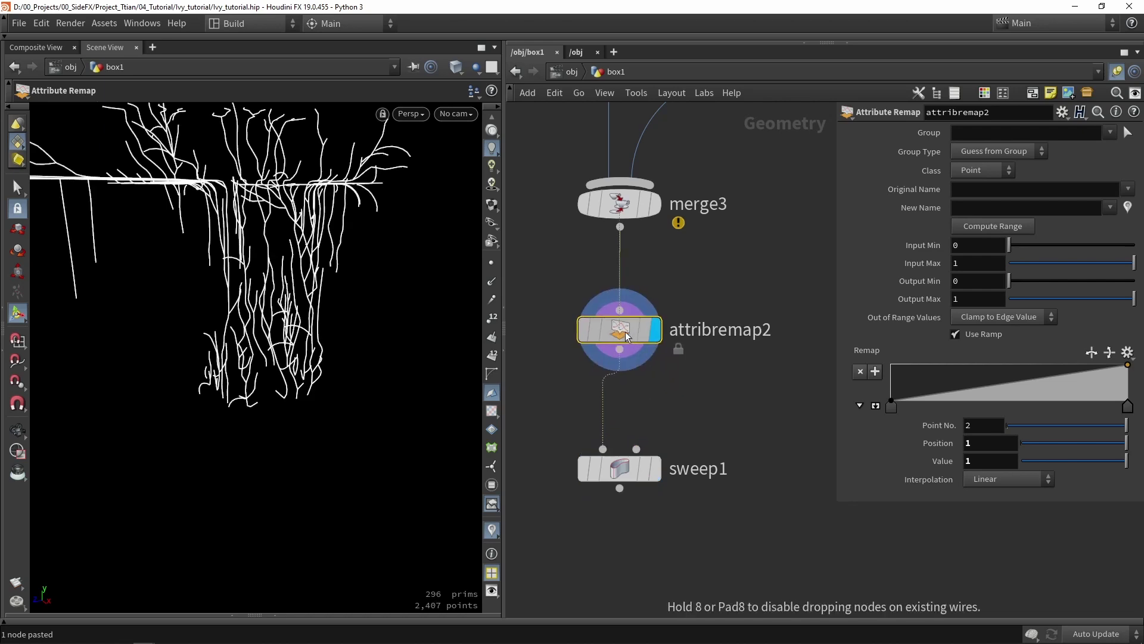
Step: Set attribremap2 to remap pscale with an output minimum of 0.048, and display sweep1 again
{"action": "left_click", "coordinate": [1128, 189]}
{"action": "left_click", "coordinate": [1077, 249]}
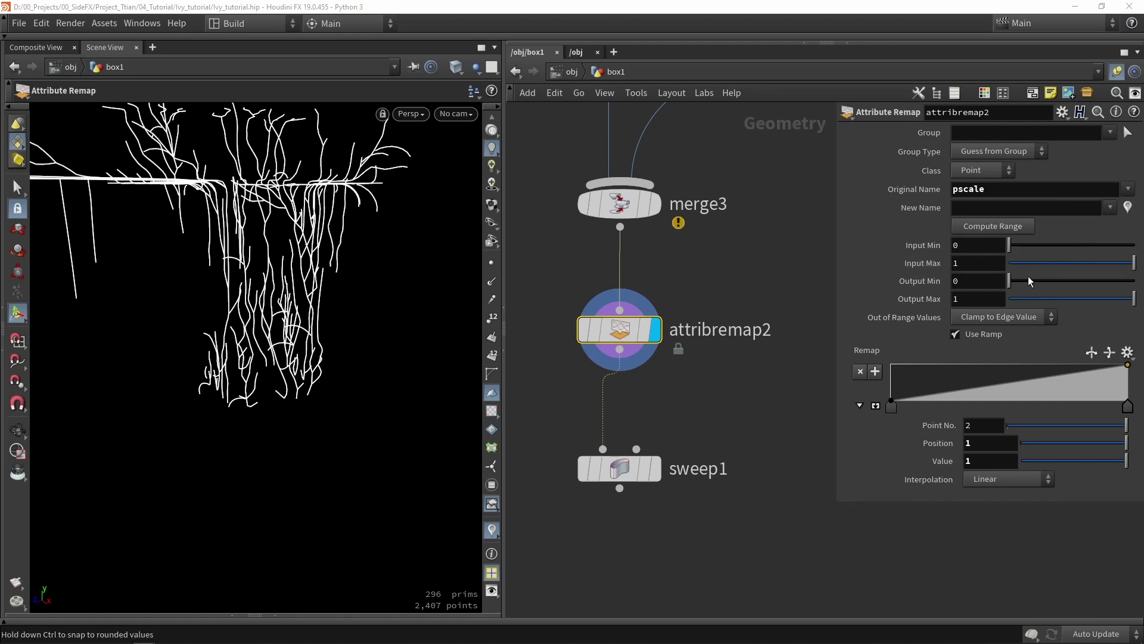
{"action": "left_click_drag", "start_coordinate": [1009, 280], "coordinate": [1015, 280]}
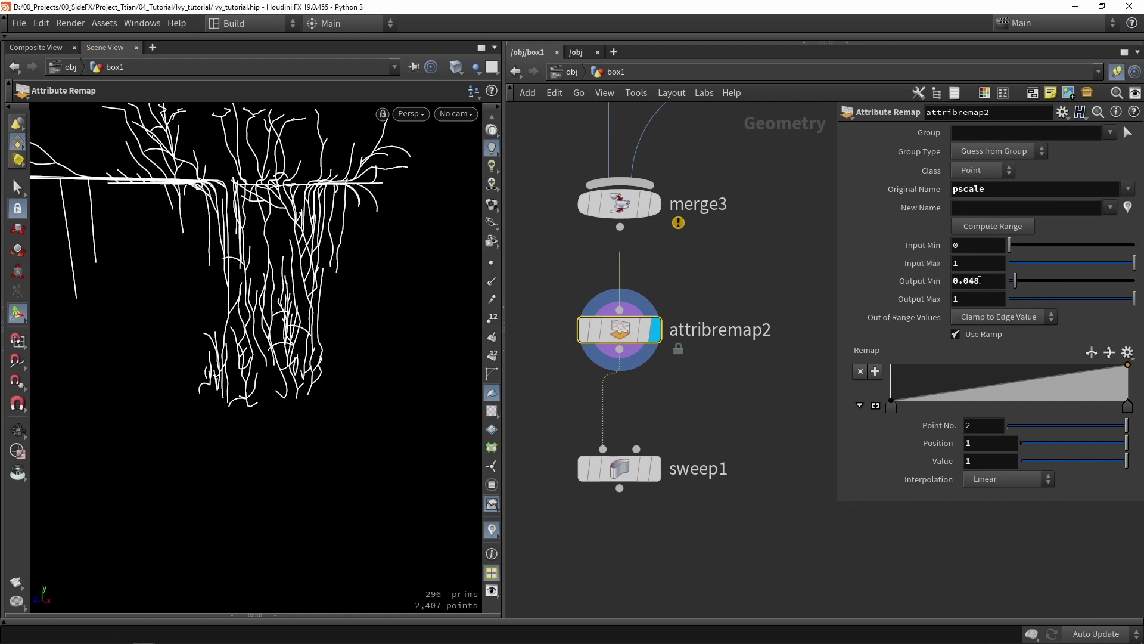
{"action": "left_click", "coordinate": [655, 469]}
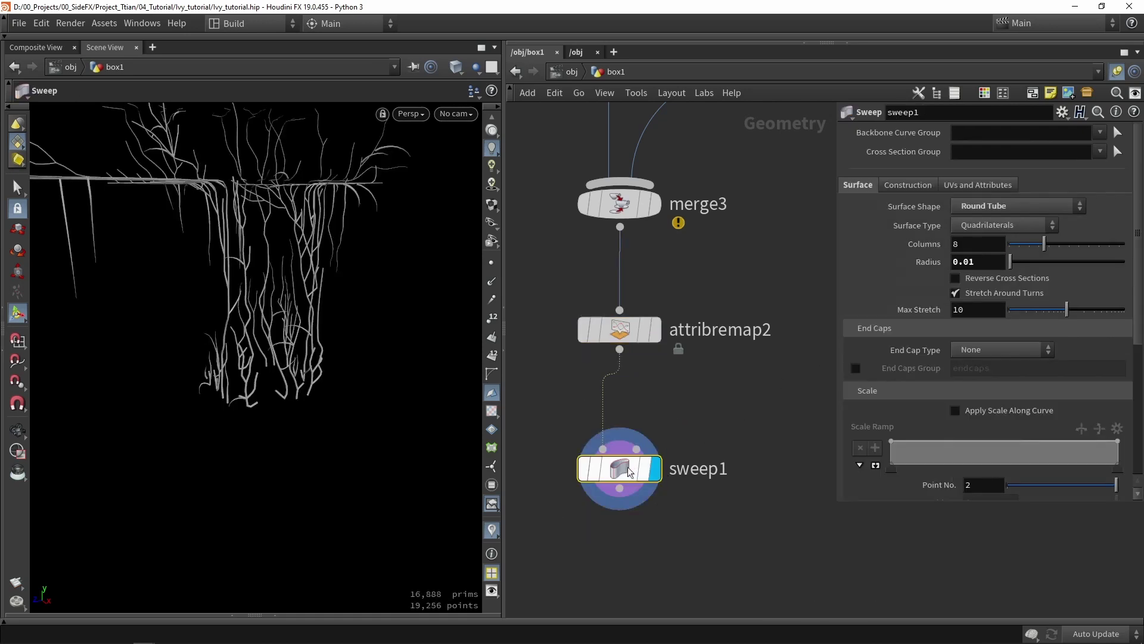
Step: Raise the output minimum of attribremap2 to 0.2 and inspect the ivy's branch thickness from several angles
{"action": "left_click", "coordinate": [620, 329]}
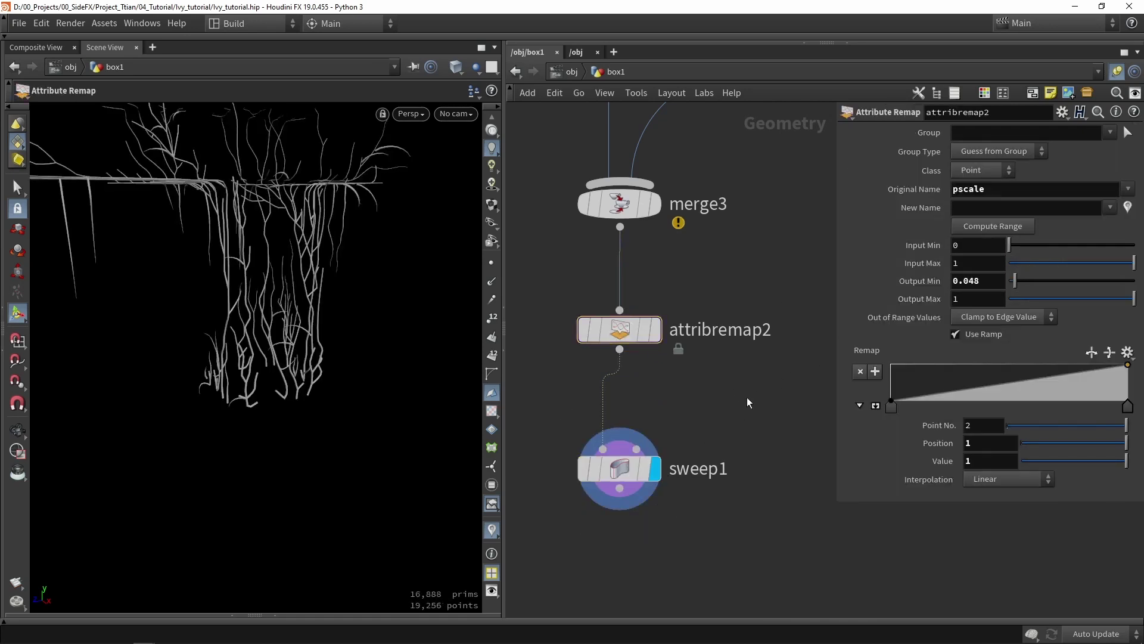
{"action": "mouse_move", "coordinate": [1015, 280]}
{"action": "left_mouse_down"}
{"action": "mouse_move", "coordinate": [1085, 280]}
{"action": "mouse_move", "coordinate": [980, 287]}
{"action": "mouse_move", "coordinate": [1028, 286]}
{"action": "left_mouse_up"}
{"action": "left_click_drag", "start_coordinate": [358, 322], "coordinate": [441, 381]}
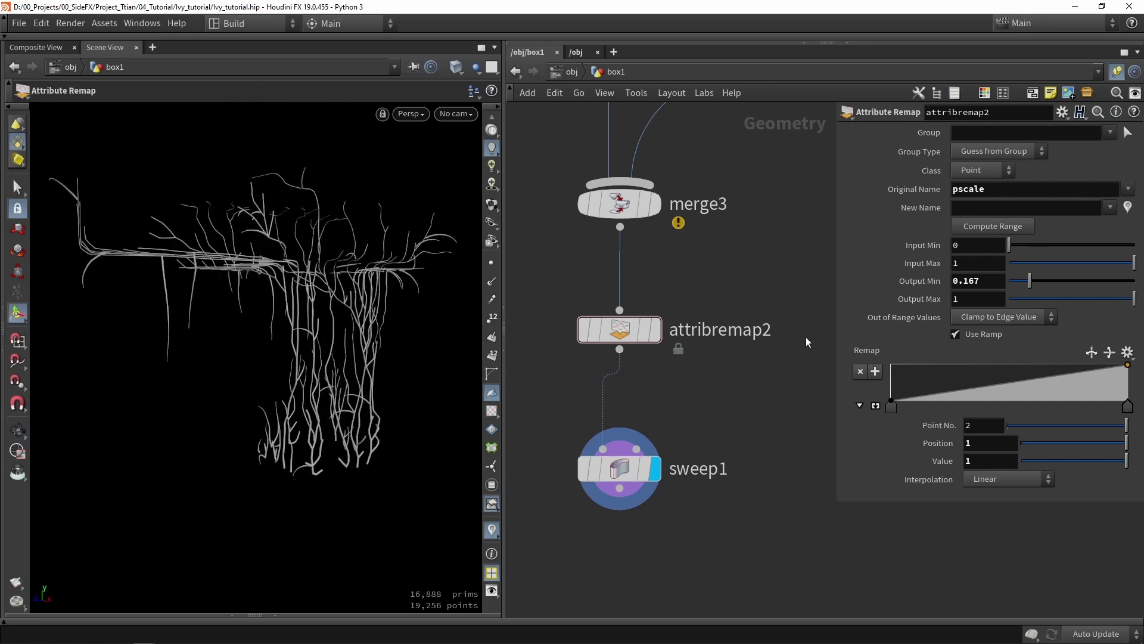
{"action": "left_click_drag", "start_coordinate": [1016, 283], "coordinate": [1039, 286]}
{"action": "key", "text": "Escape"}
{"action": "left_click_drag", "start_coordinate": [332, 289], "coordinate": [294, 263]}
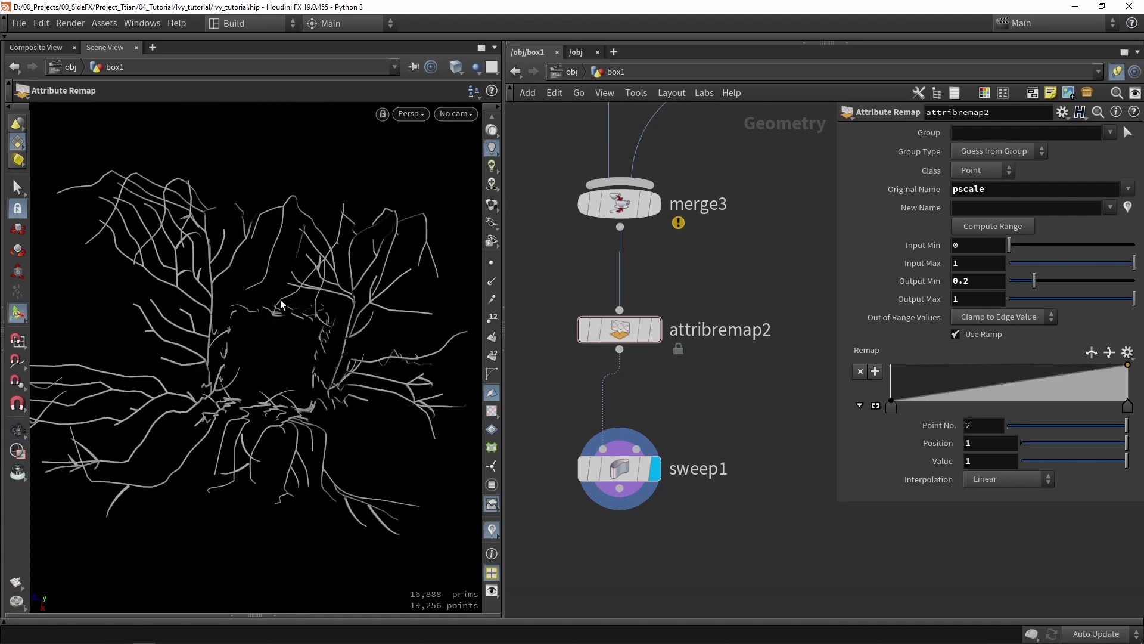
{"action": "scroll", "coordinate": [279, 309], "scroll_direction": "up", "scroll_amount": 5}
{"action": "scroll", "coordinate": [295, 265], "scroll_direction": "down", "scroll_amount": 10}
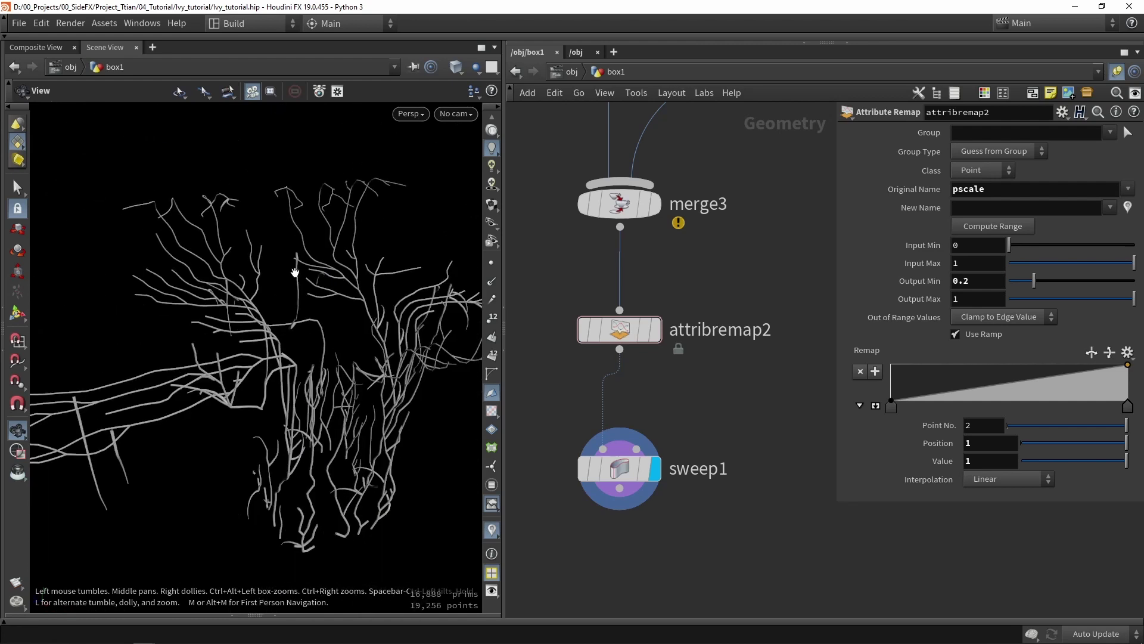
{"action": "scroll", "coordinate": [667, 313], "scroll_direction": "down", "scroll_amount": 3}
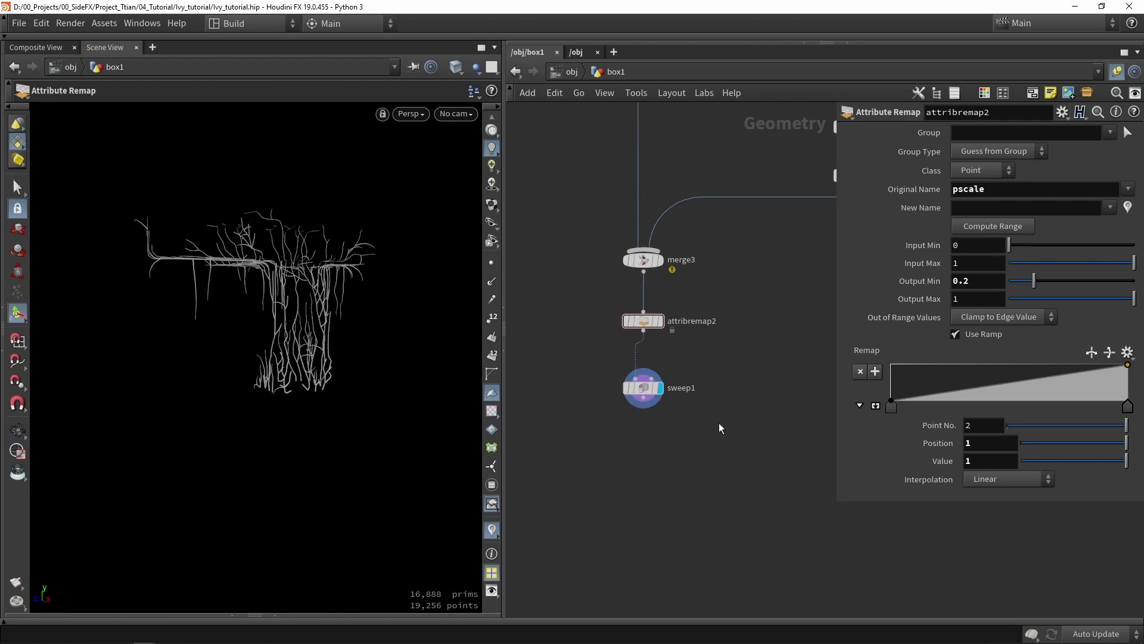